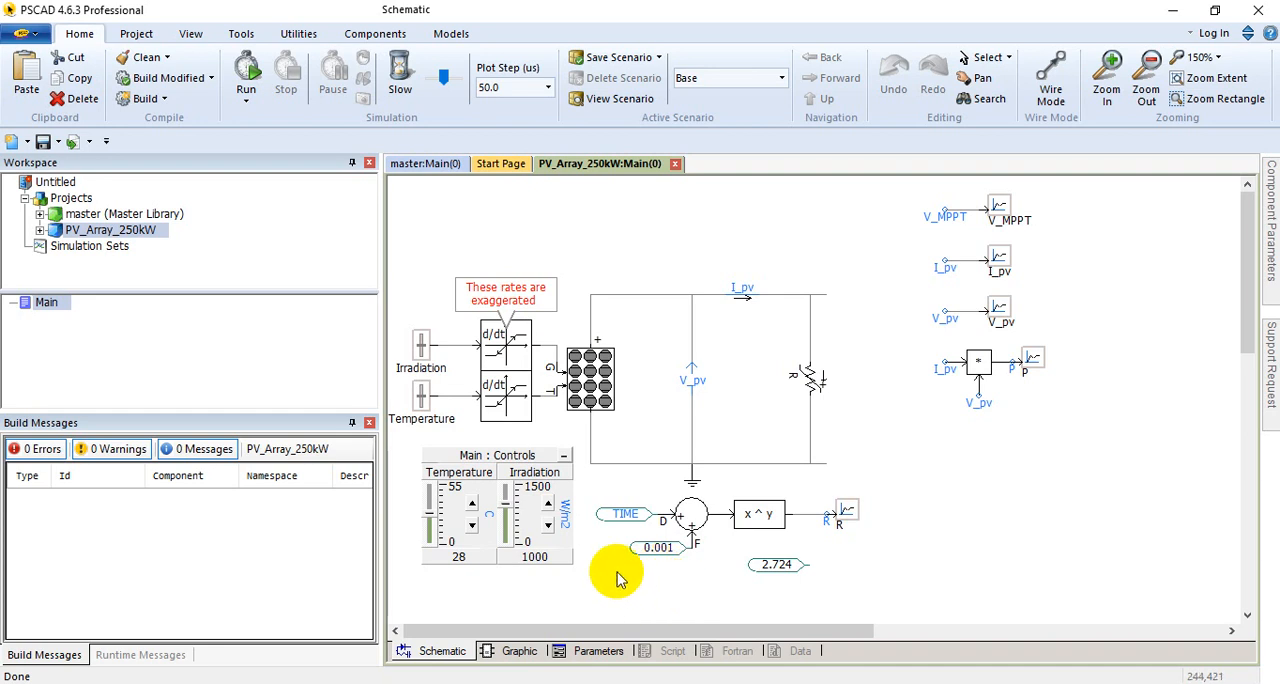
# Step: Inspect the Irradiation and Temperature input sliders, their rate limiters and the matching sliders in the Main : Controls box
pyautogui.click(433, 350)
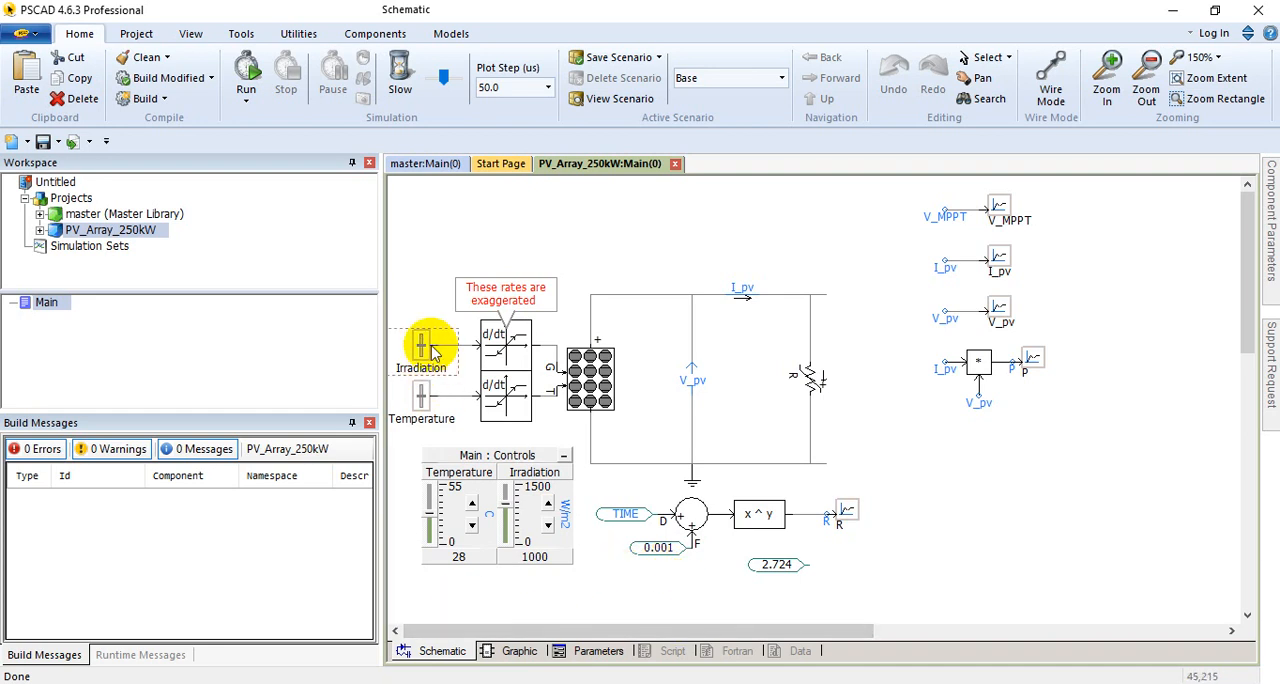
pyautogui.click(495, 370)
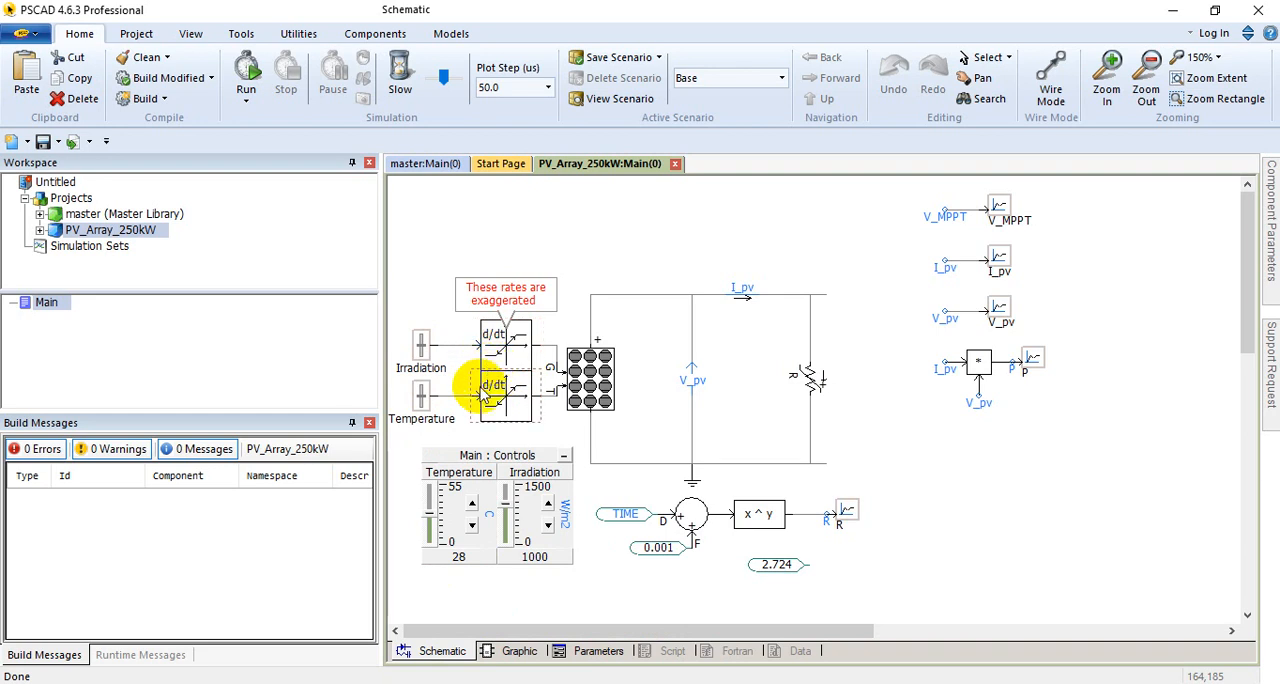
pyautogui.click(430, 370)
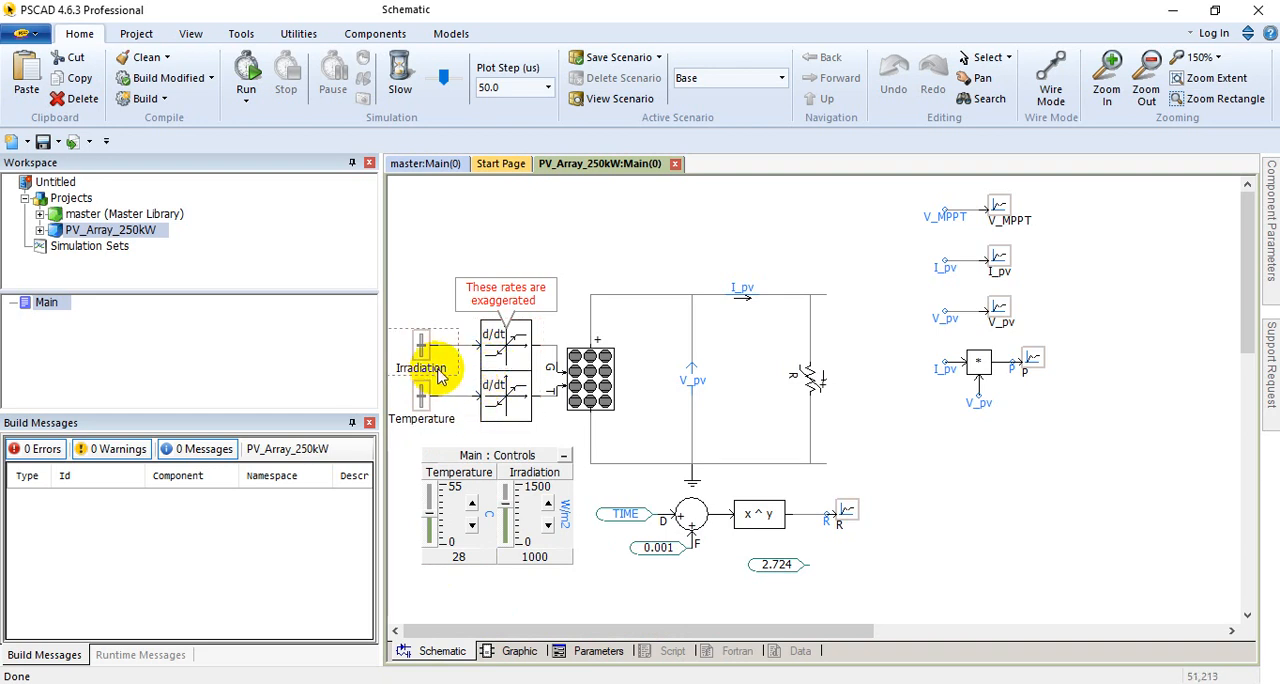
pyautogui.moveTo(437, 375)
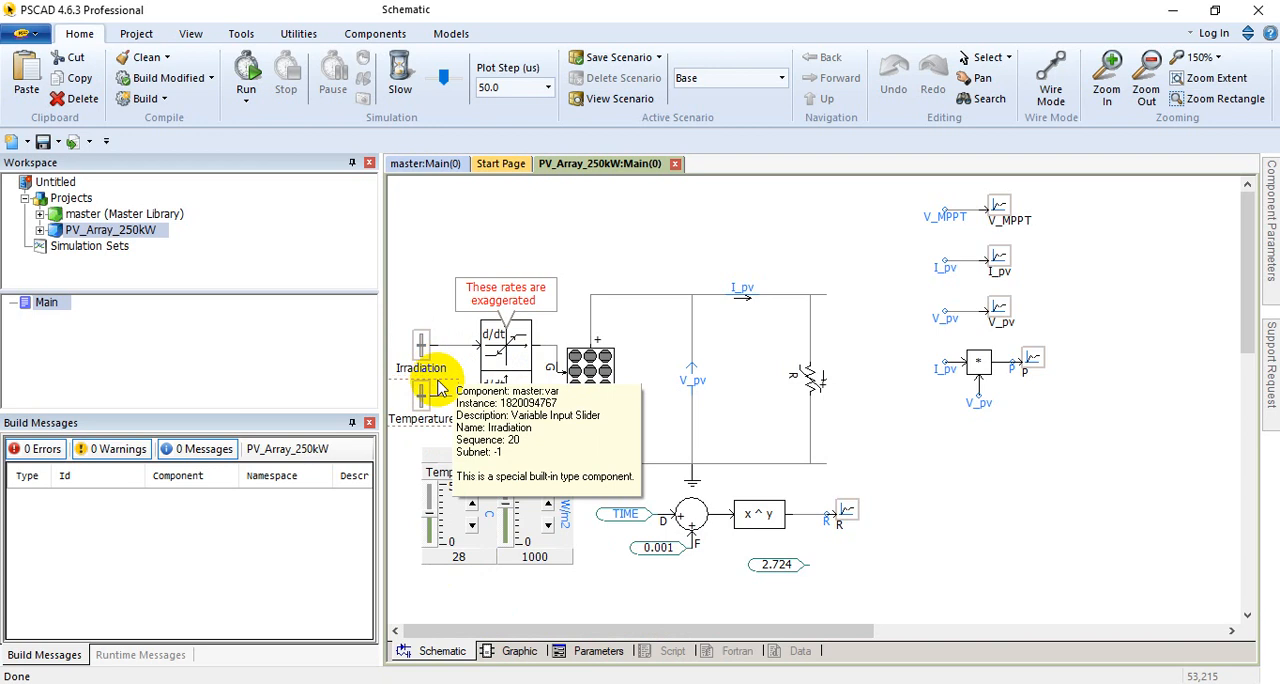
pyautogui.click(444, 419)
pyautogui.moveTo(444, 421)
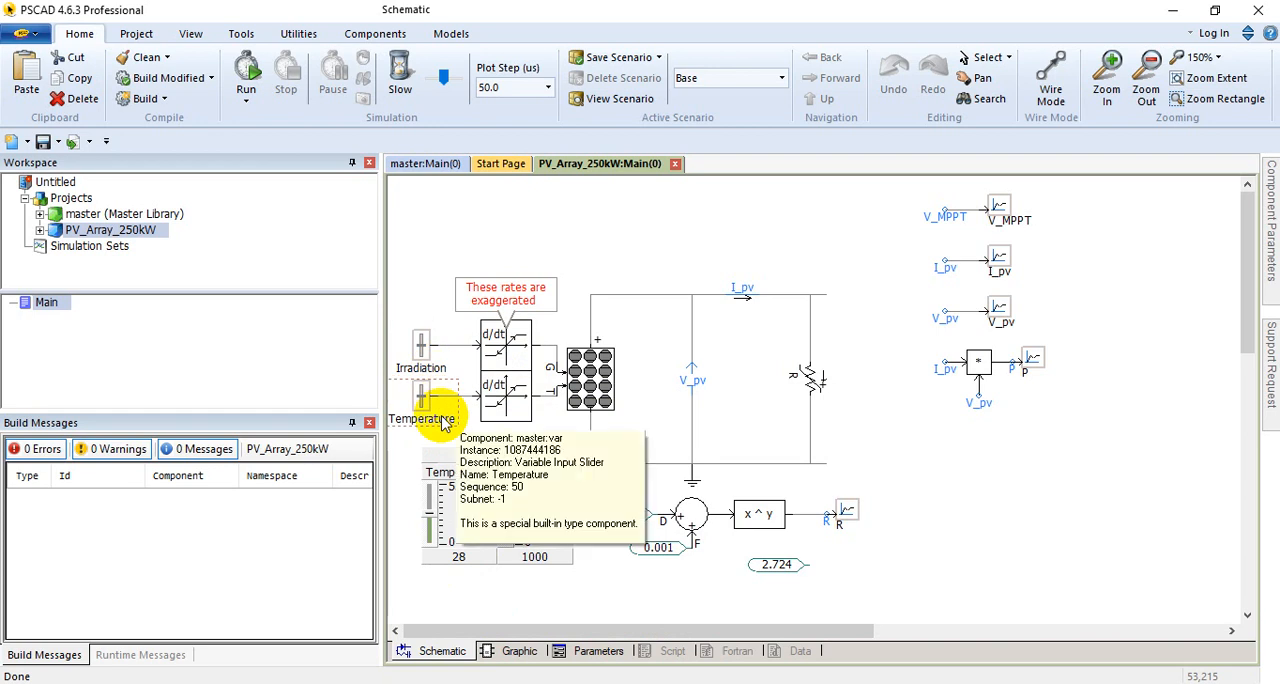
pyautogui.click(455, 458)
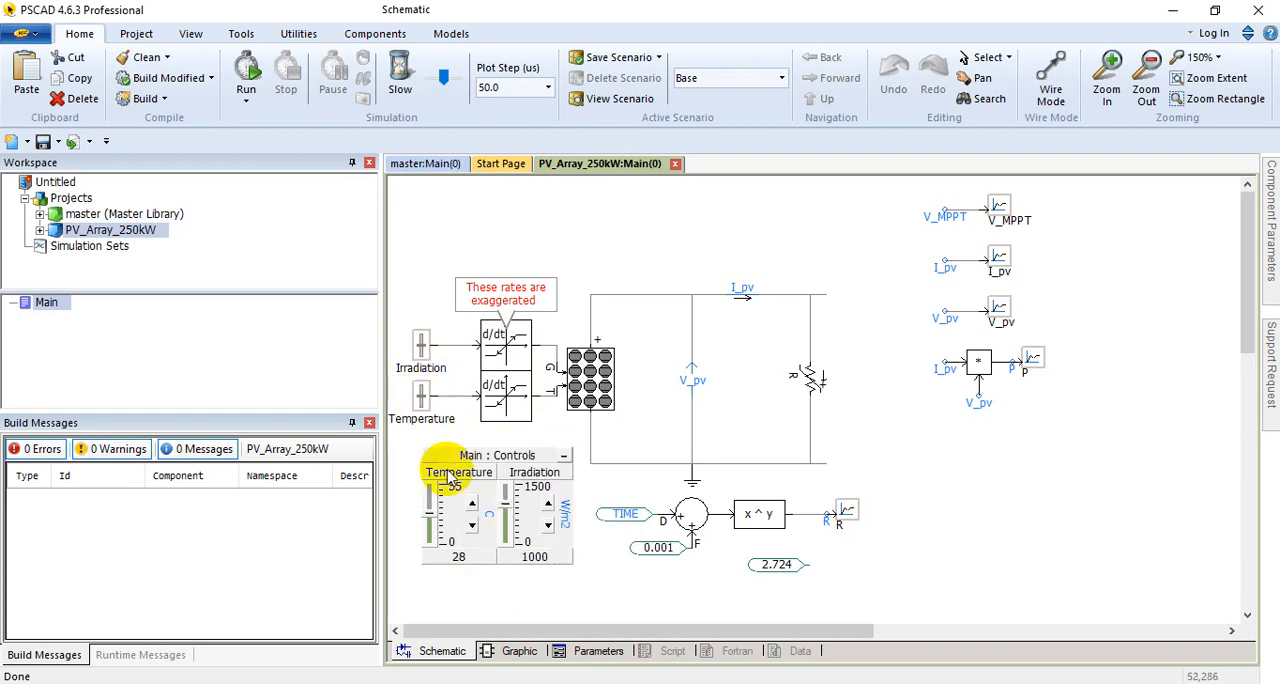
pyautogui.click(466, 503)
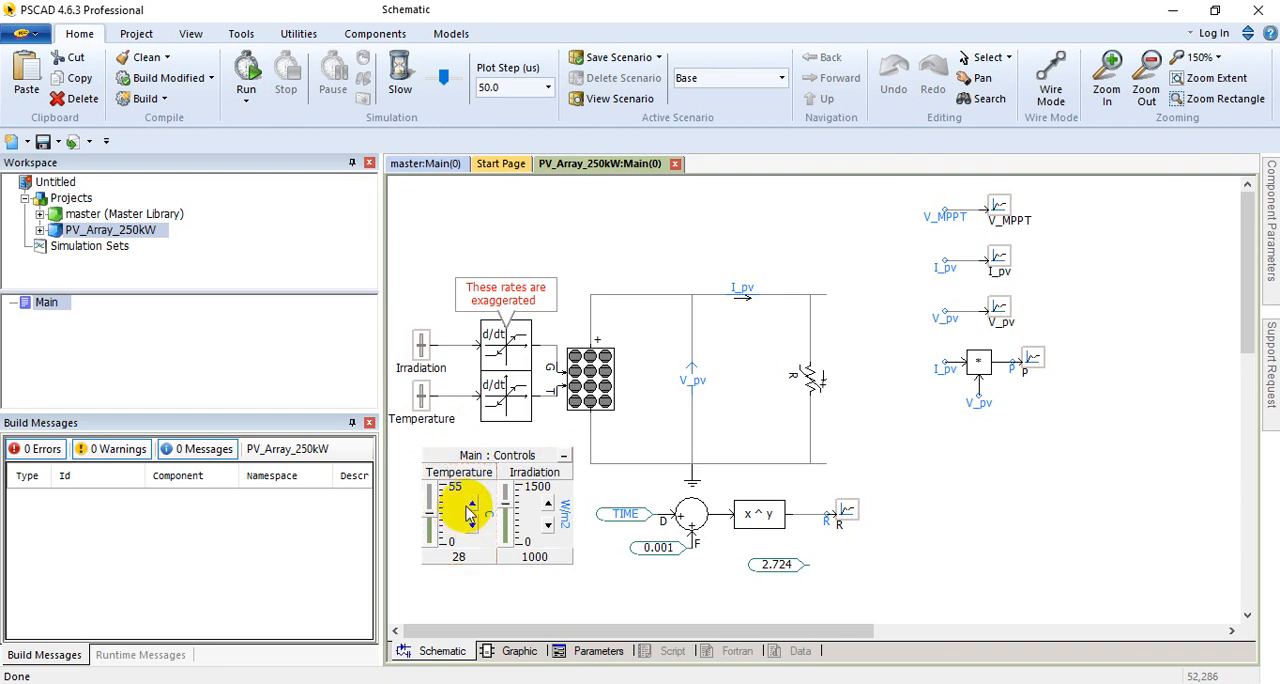
# Step: Review the Temperature slider's configuration, including its maximum, minimum and initial values and units, and accept it
pyautogui.click(429, 501)
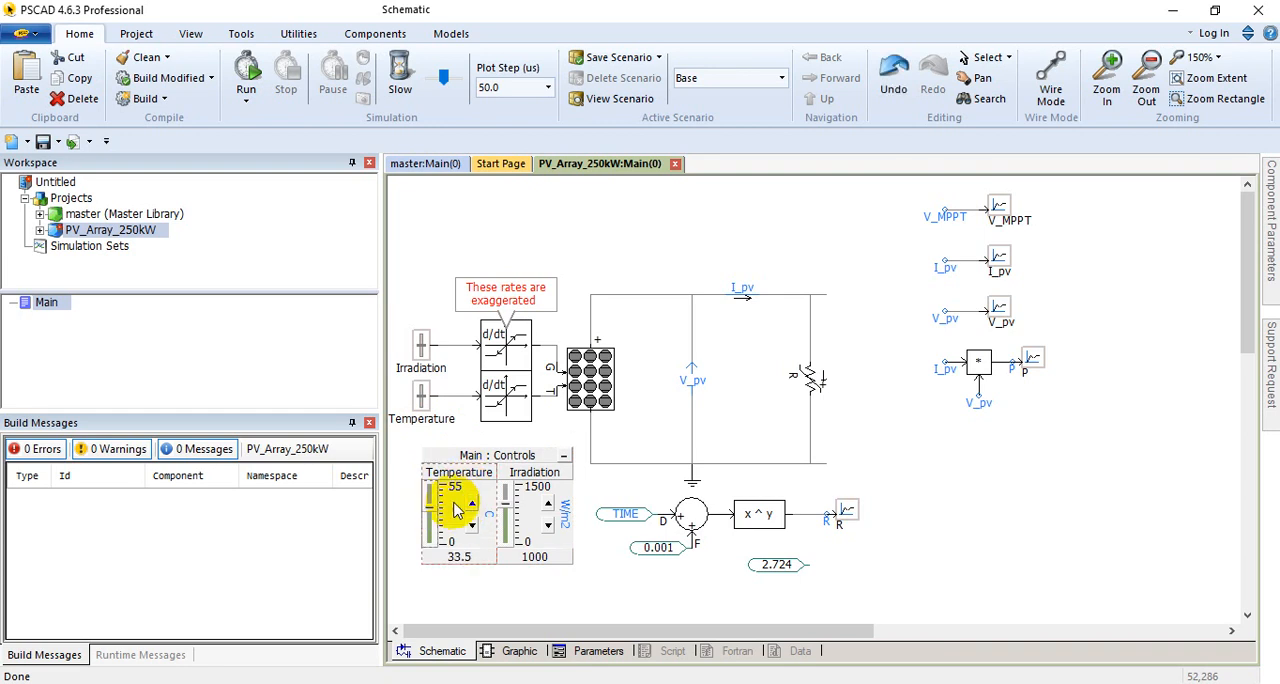
pyautogui.doubleClick(457, 509)
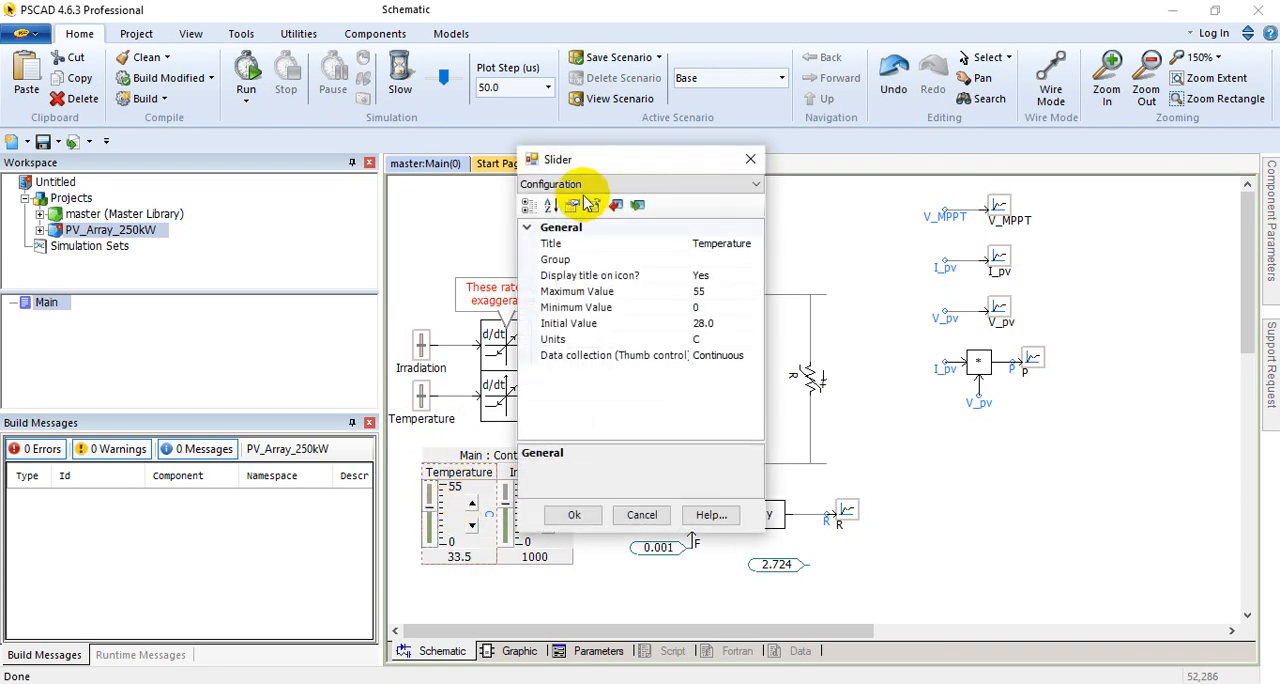
pyautogui.moveTo(609, 157); pyautogui.dragTo(765, 149)
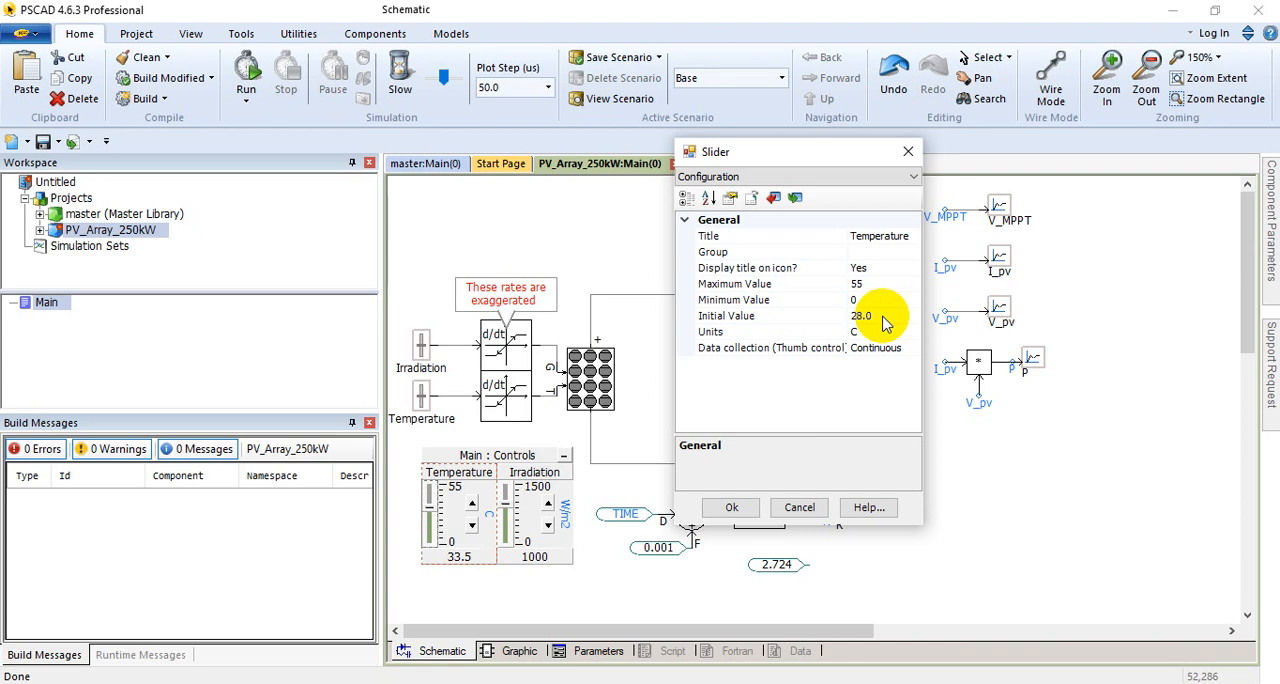
pyautogui.click(733, 507)
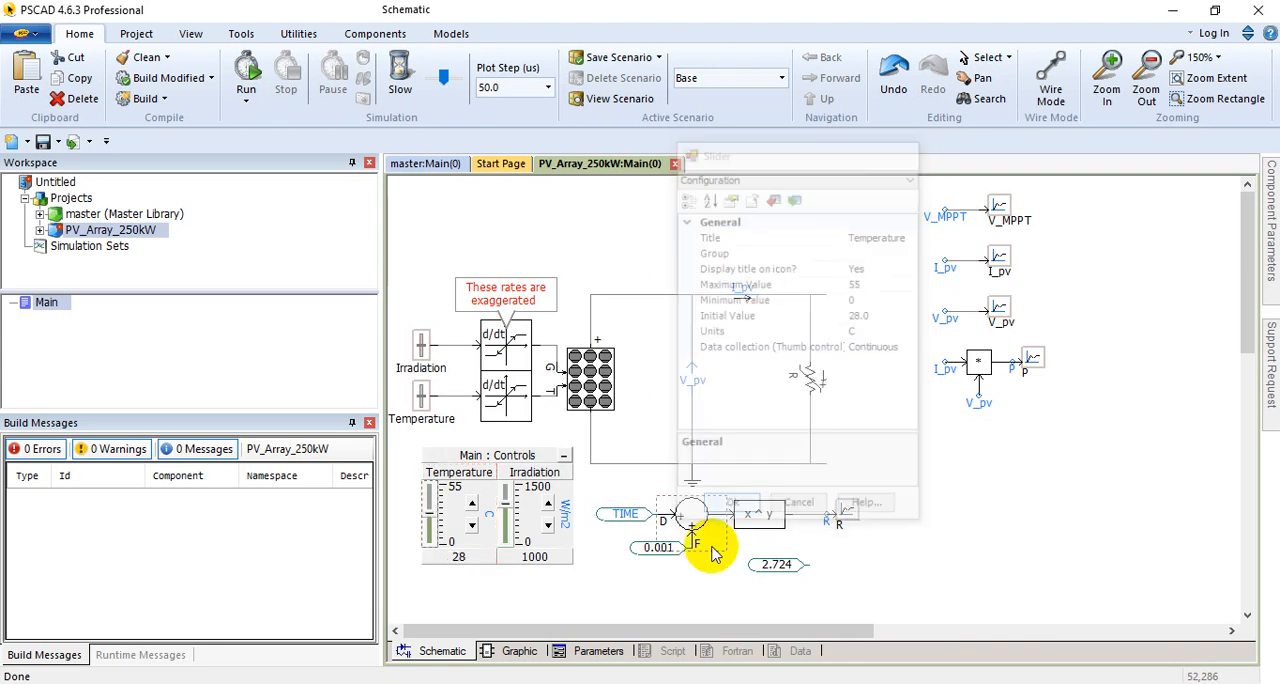
# Step: Review the Irradiation slider's configuration, including its maximum, minimum and initial values and units, and close it
pyautogui.click(535, 512)
pyautogui.doubleClick(535, 512)
pyautogui.moveTo(600, 158); pyautogui.dragTo(815, 140)
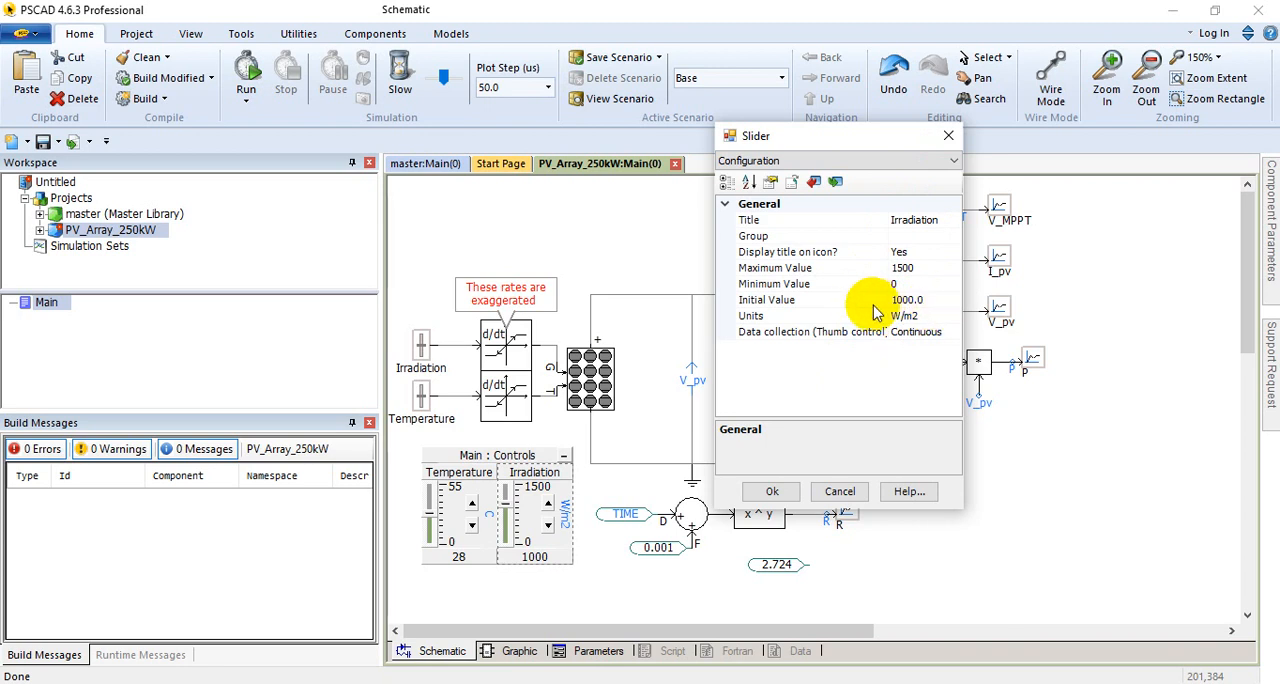
pyautogui.click(946, 139)
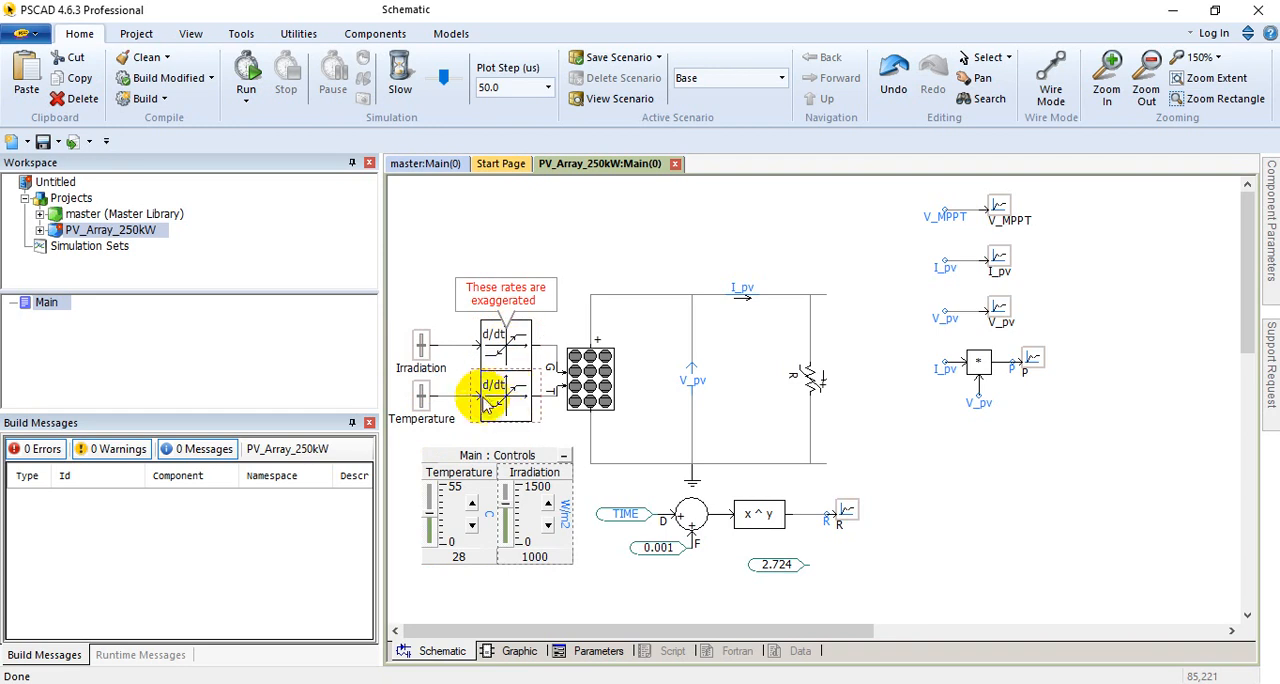
# Step: Review the photovoltaic source's PV Array Parameters, PV Cell Parameters and Monitoring settings
pyautogui.moveTo(505, 390)
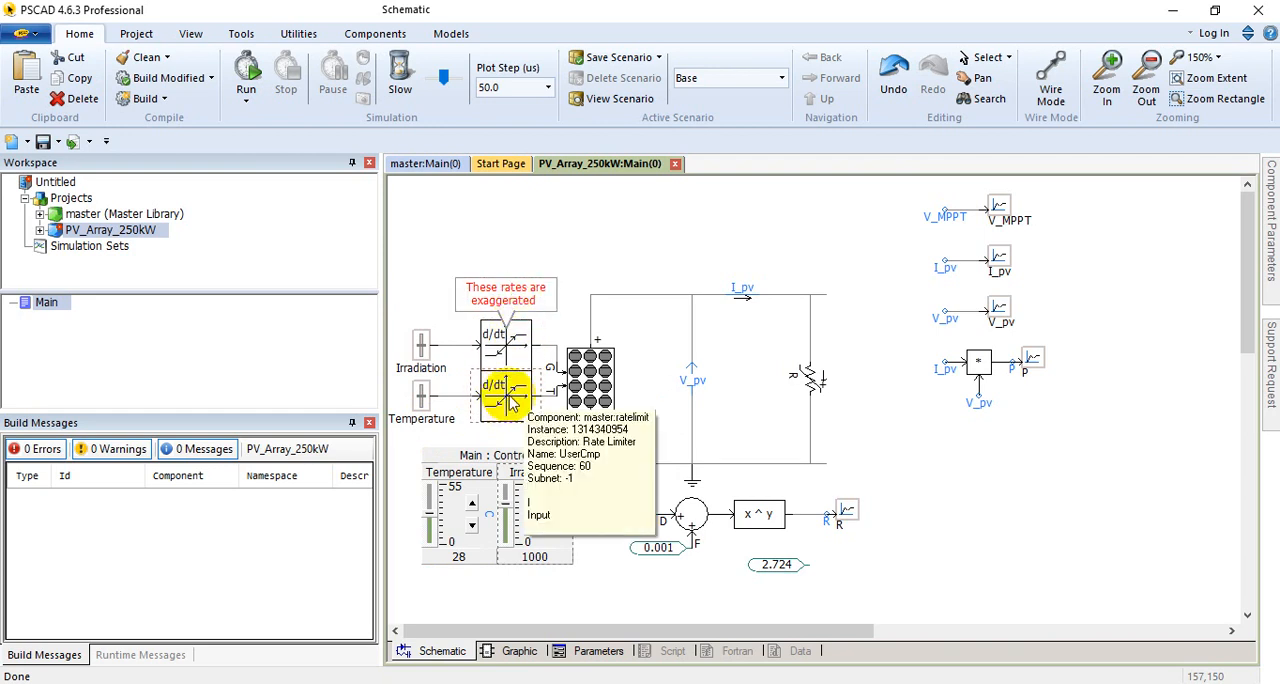
pyautogui.moveTo(593, 385)
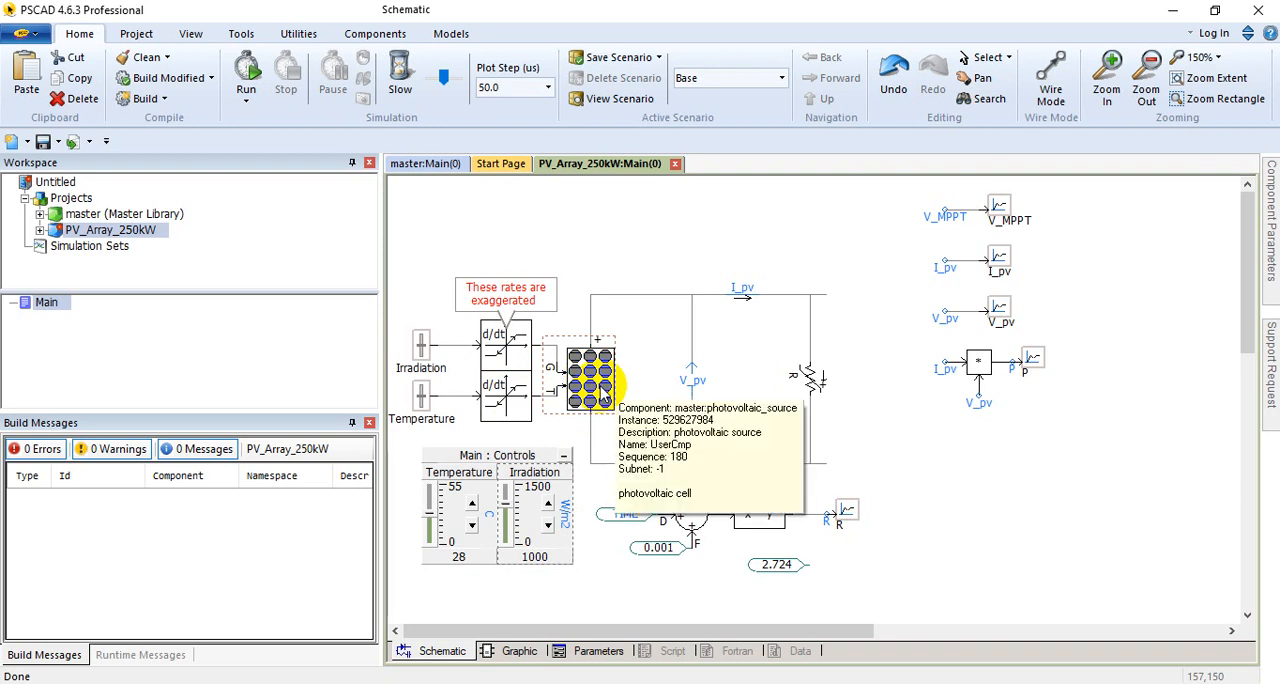
pyautogui.doubleClick(603, 394)
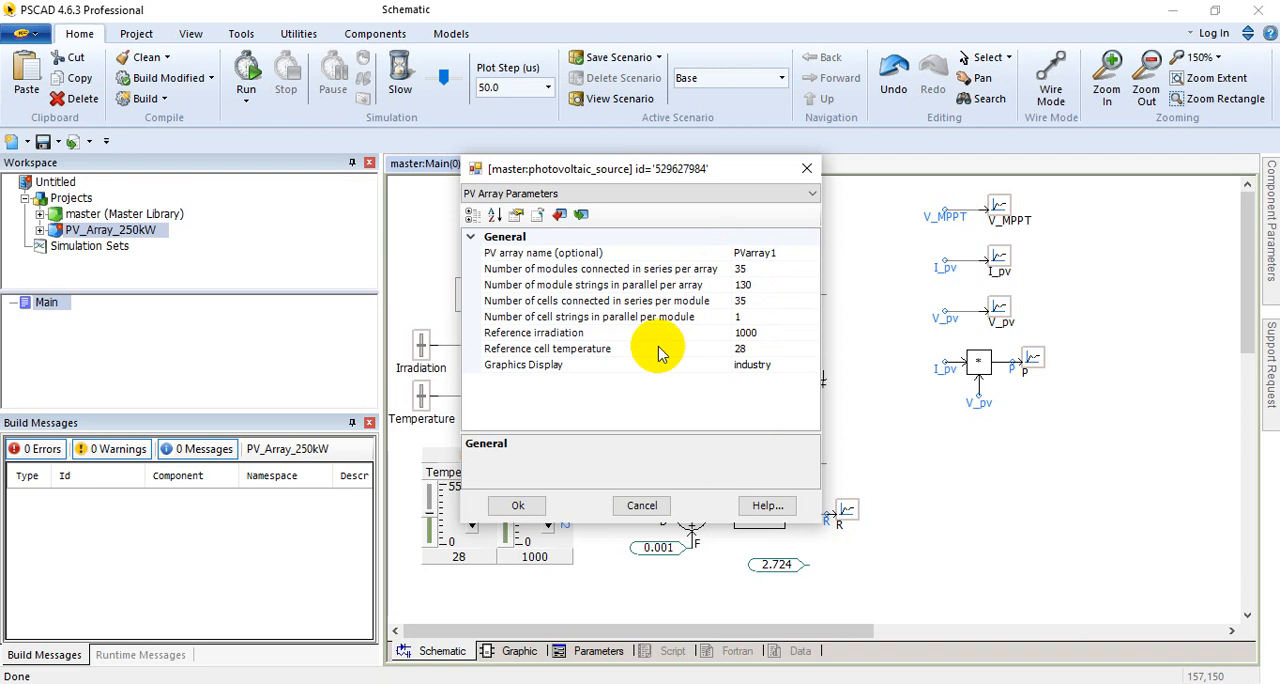
pyautogui.click(666, 193)
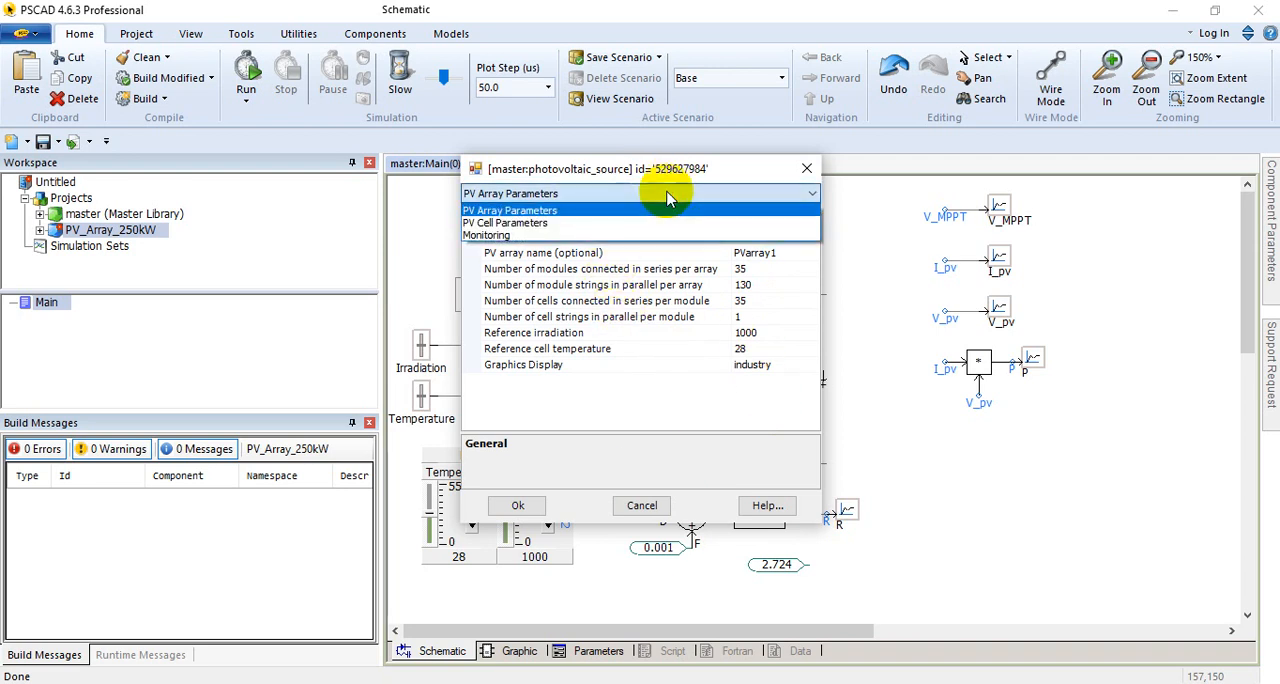
pyautogui.click(581, 224)
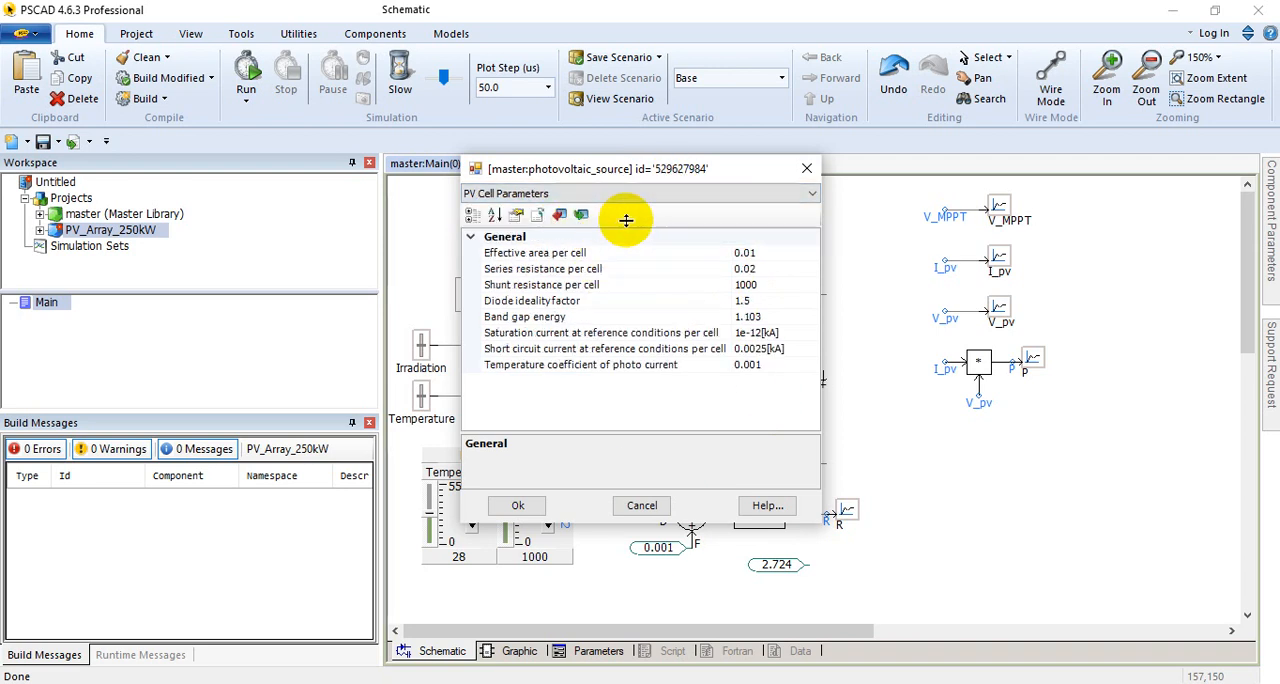
pyautogui.click(769, 256)
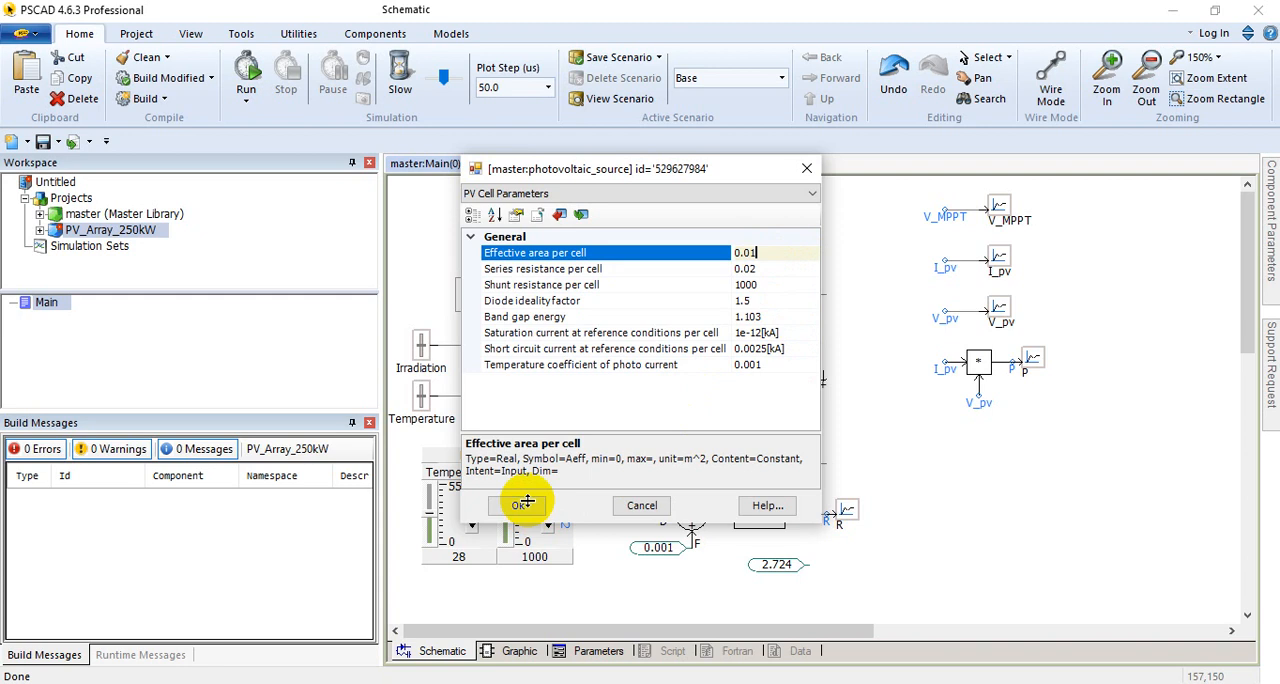
pyautogui.click(568, 193)
pyautogui.click(490, 235)
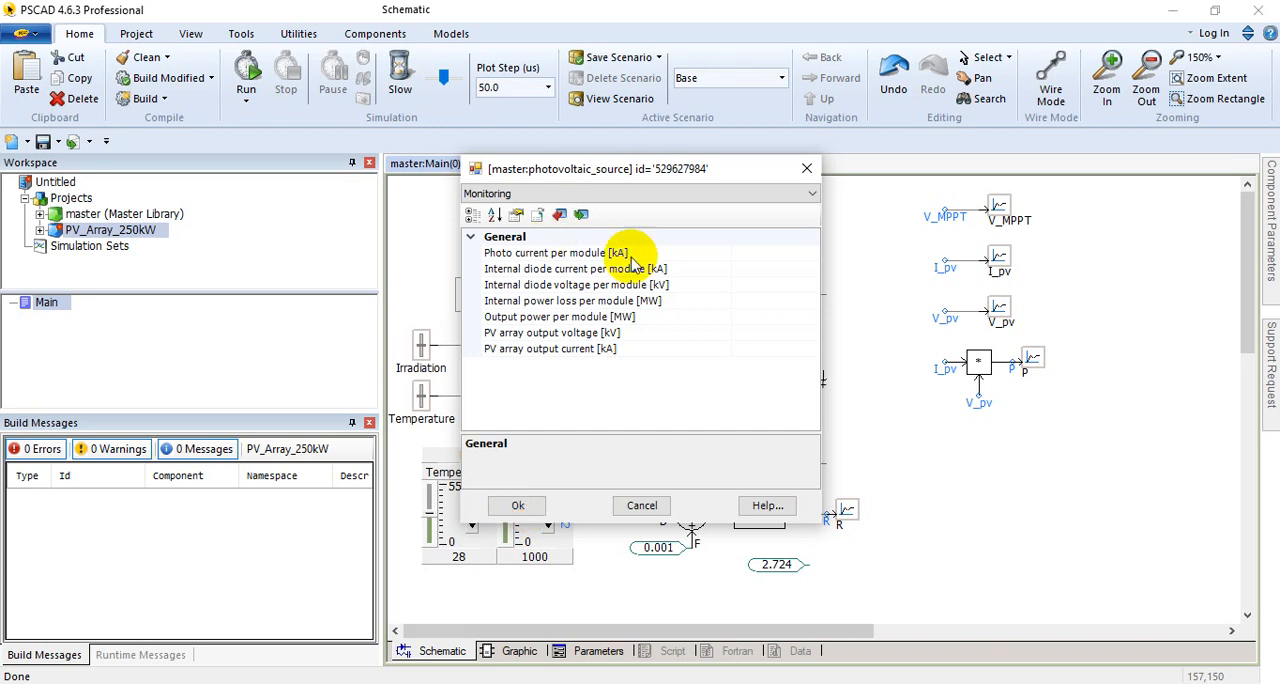
pyautogui.click(515, 508)
# Step: Trace the V_pv and I_pv signals to the MPPT block and review its main data, including the PV array open circuit voltage
pyautogui.scroll(-5, 724, 471)
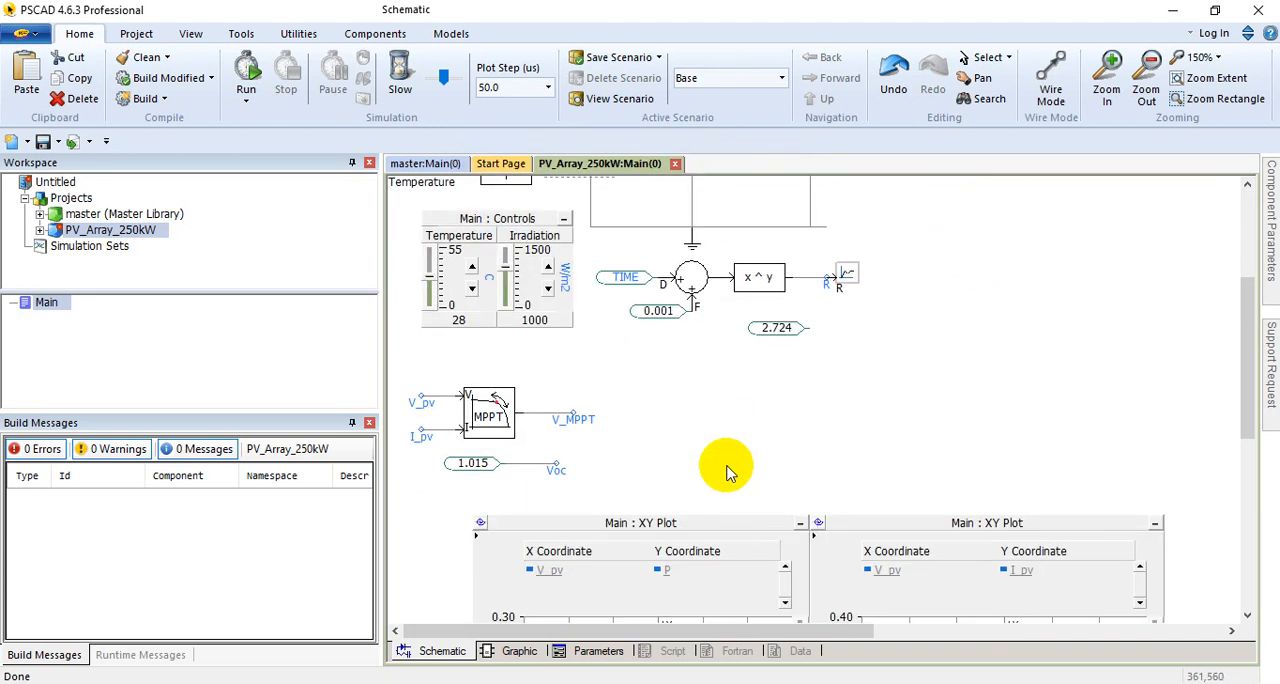
pyautogui.scroll(-2, 690, 455)
pyautogui.scroll(1, 512, 365)
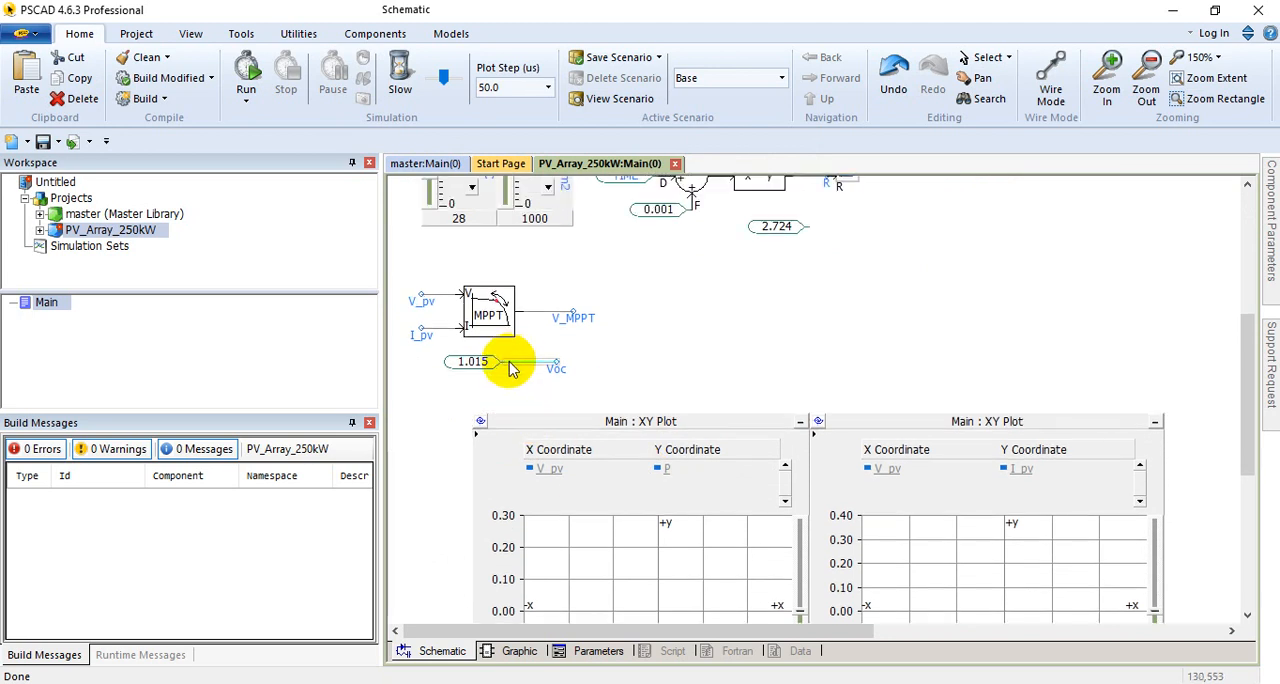
pyautogui.scroll(2, 460, 380)
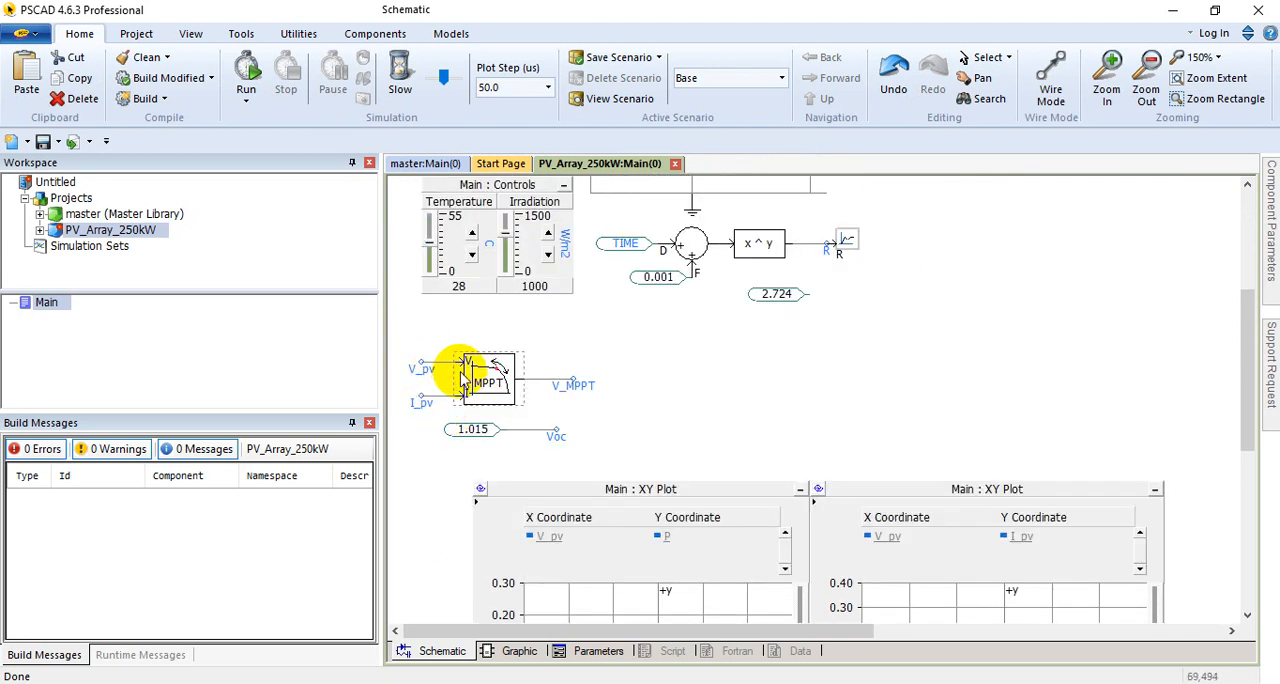
pyautogui.scroll(1, 445, 390)
pyautogui.scroll(4, 425, 412)
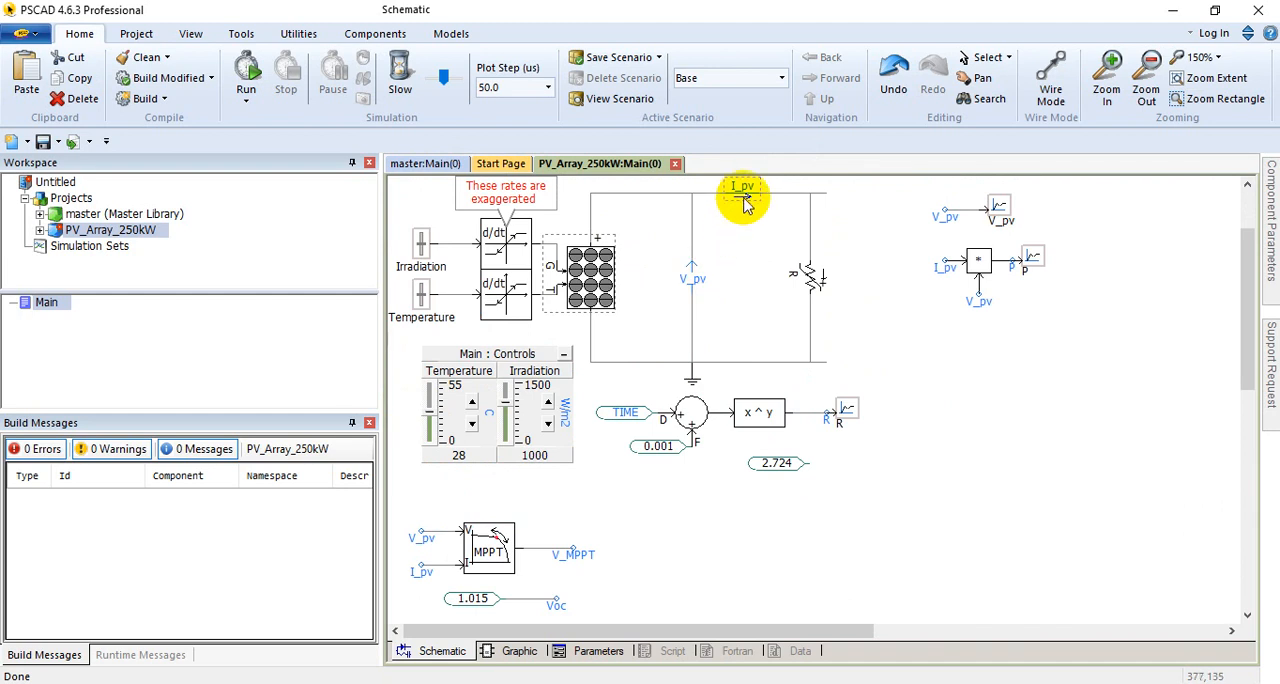
pyautogui.scroll(-4, 745, 205)
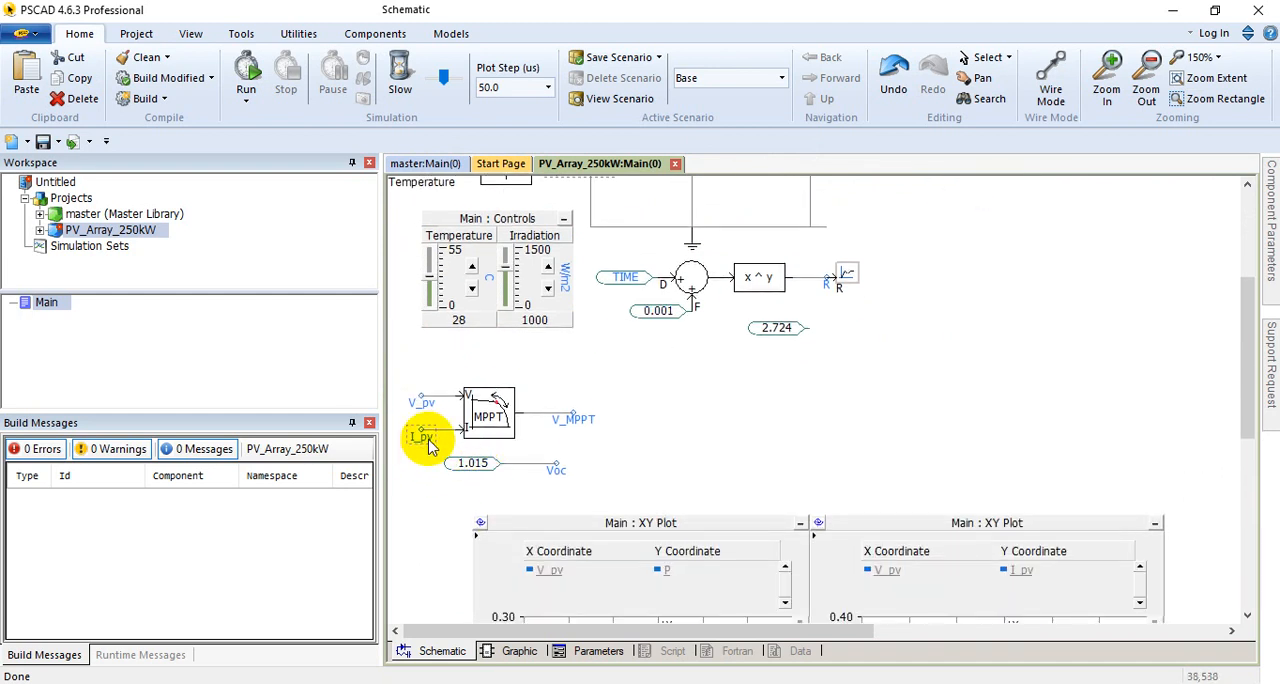
pyautogui.doubleClick(491, 413)
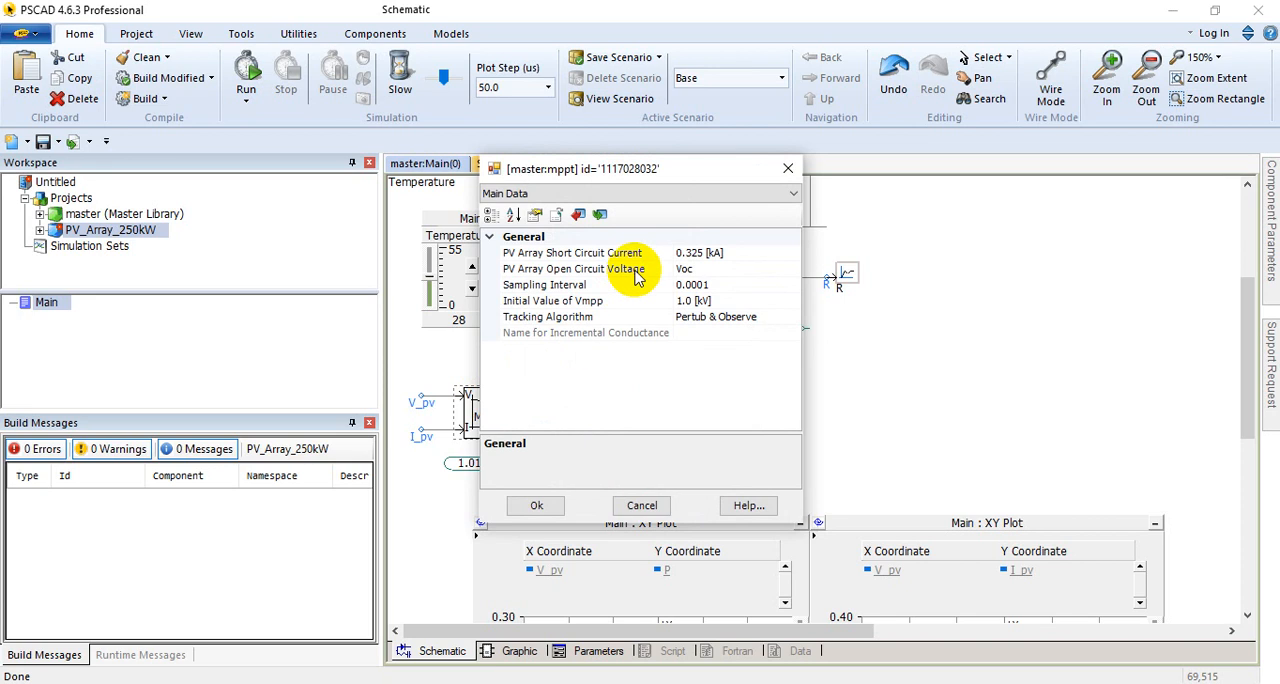
pyautogui.click(716, 268)
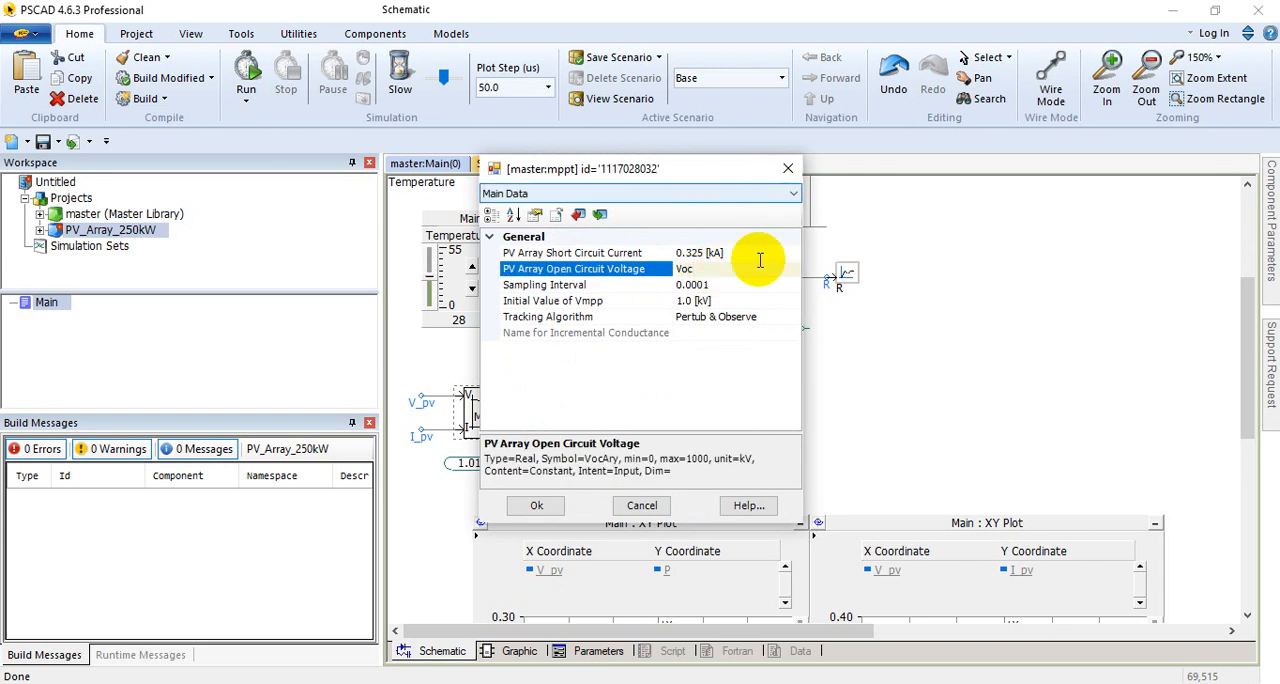
pyautogui.click(788, 170)
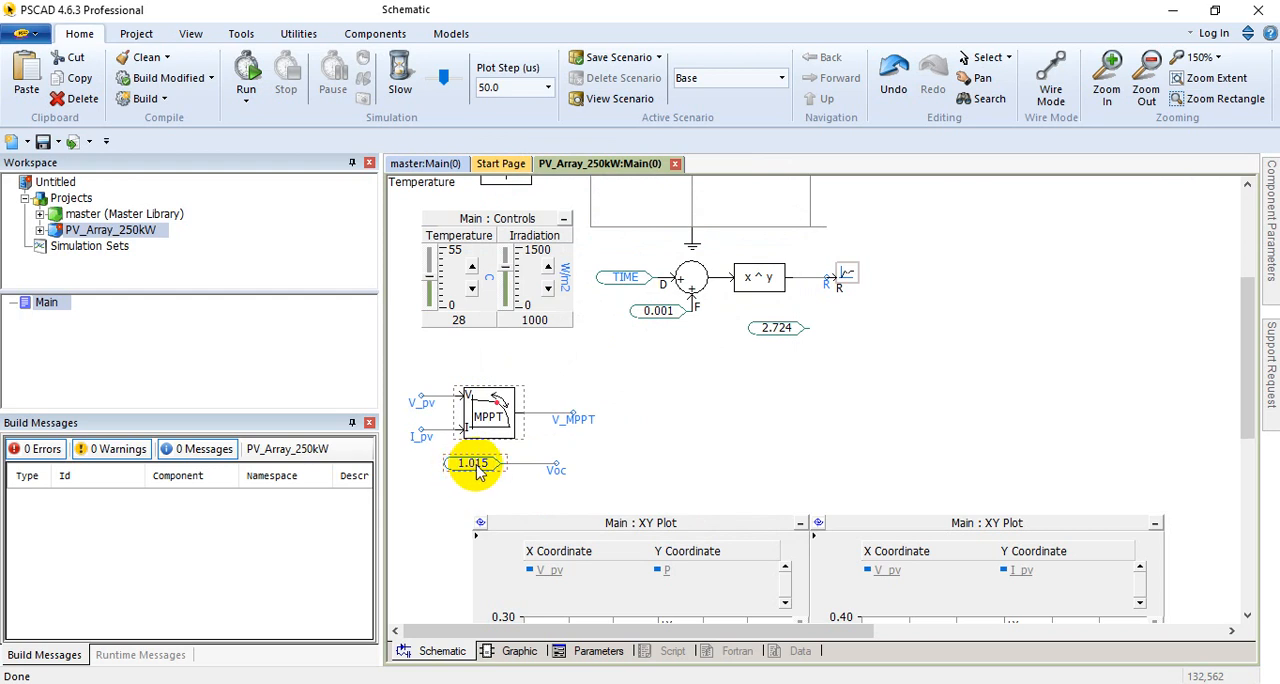
# Step: Check the tracking algorithm options of the MPPT block and accept Pertub & Observe
pyautogui.doubleClick(483, 412)
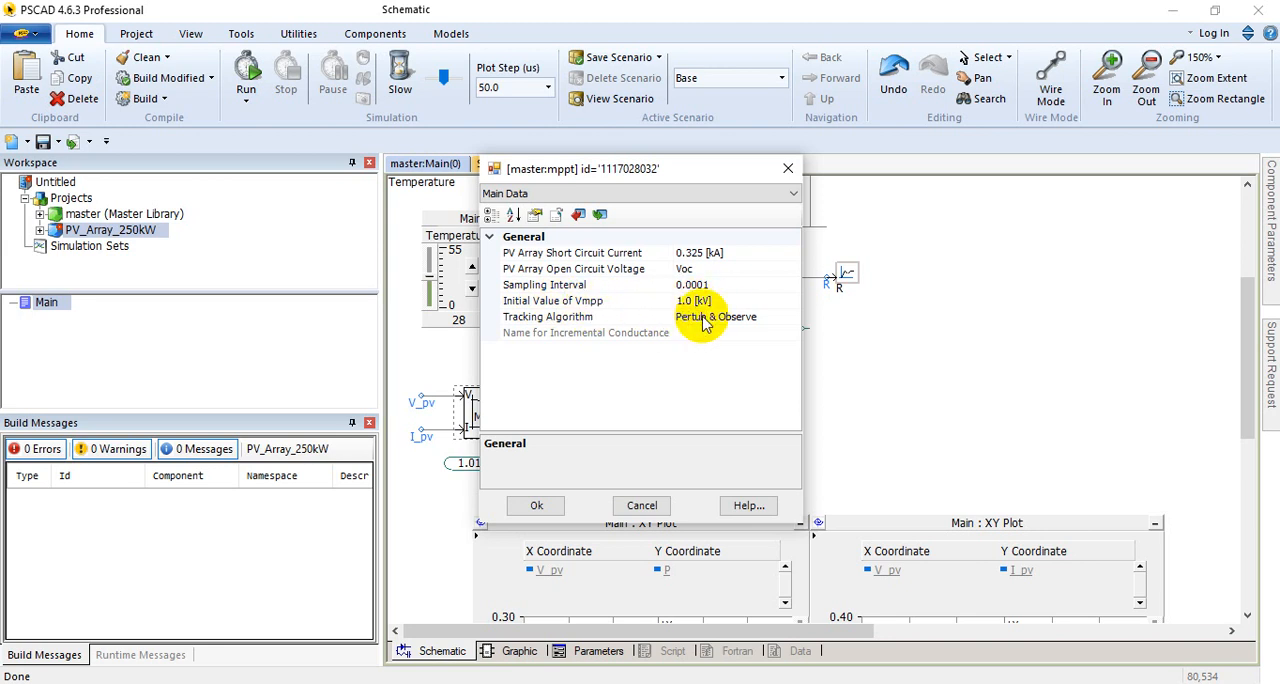
pyautogui.click(792, 317)
pyautogui.click(792, 317)
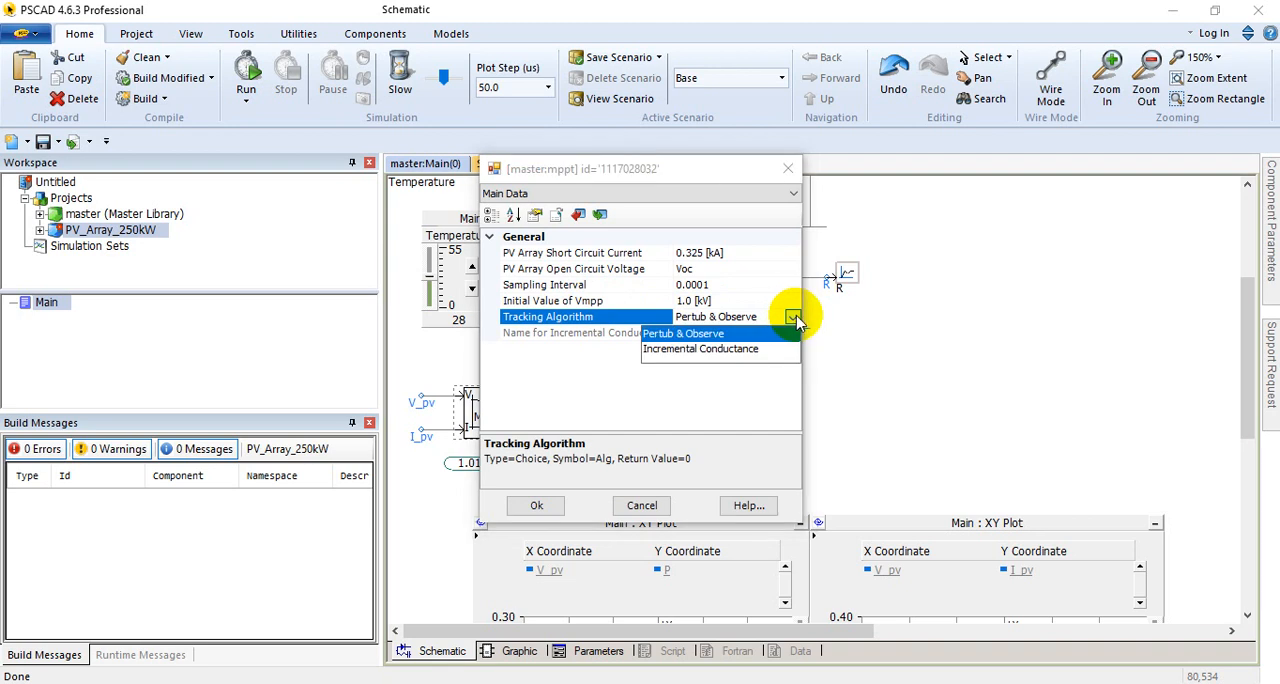
pyautogui.click(794, 318)
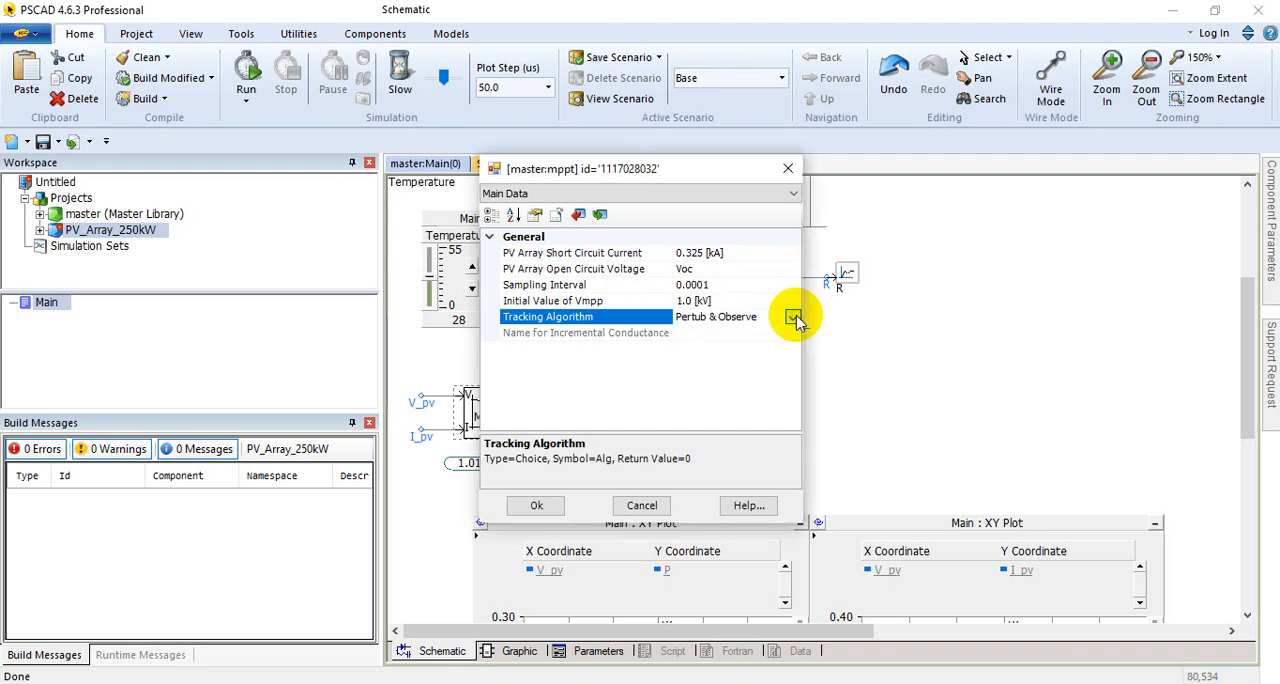
pyautogui.click(532, 506)
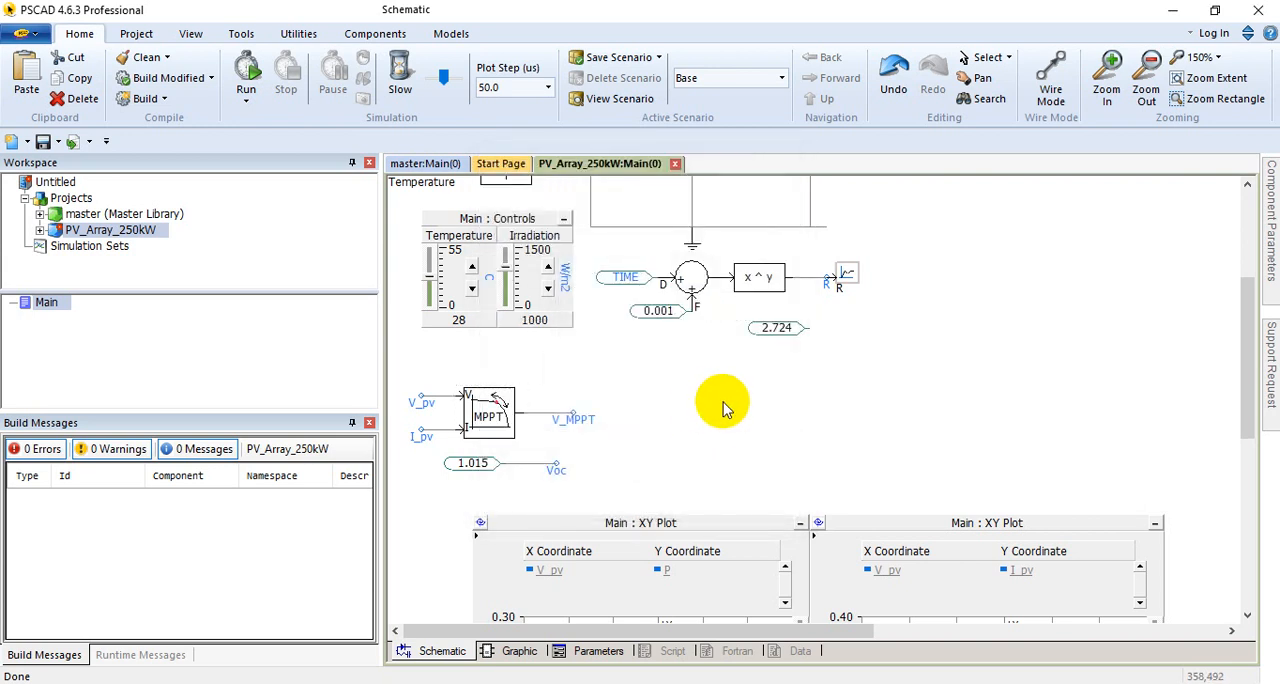
pyautogui.scroll(2, 720, 400)
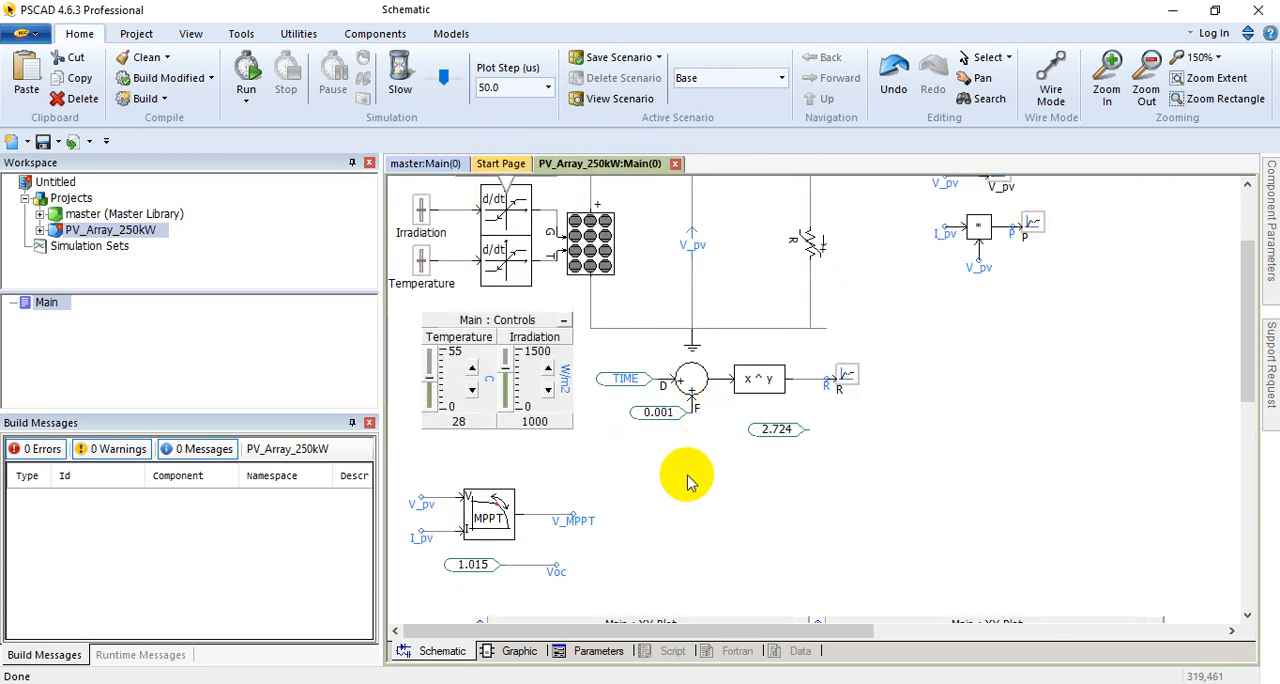
pyautogui.scroll(-1, 687, 480)
pyautogui.click(693, 420)
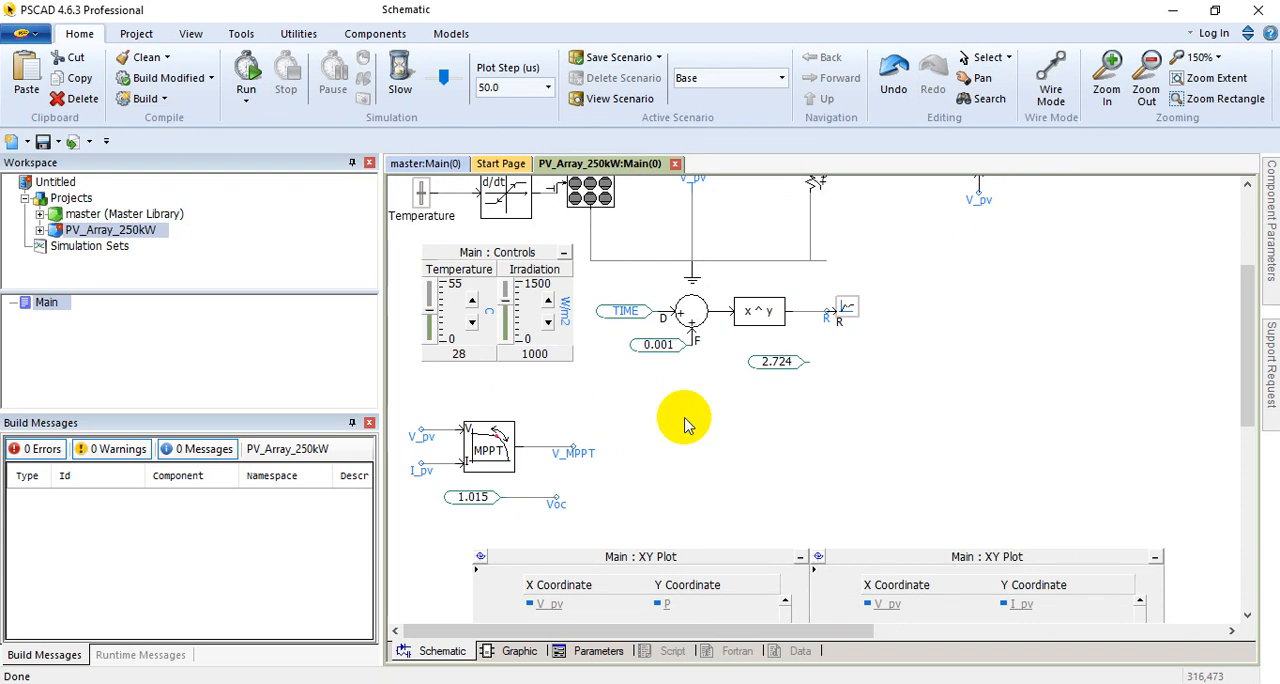
pyautogui.scroll(-2, 714, 414)
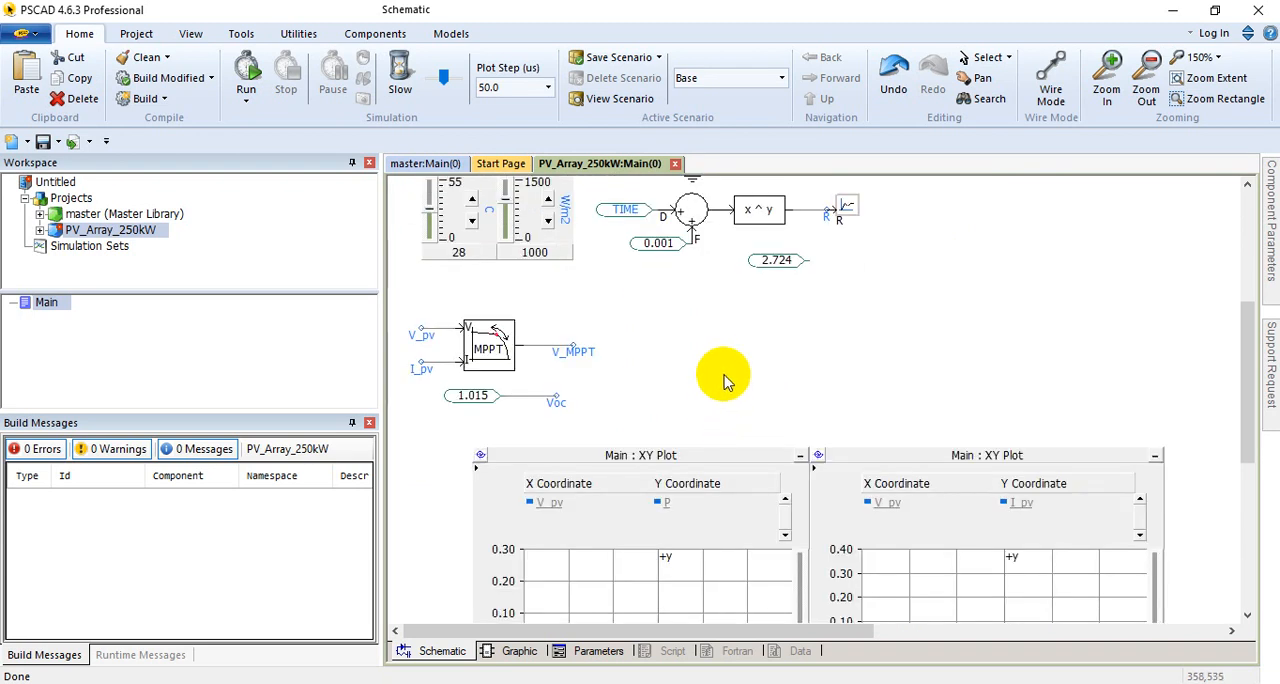
# Step: Examine the two XY plots of P and I_pv against V_pv, and the MPPT block's component description
pyautogui.scroll(-3, 725, 378)
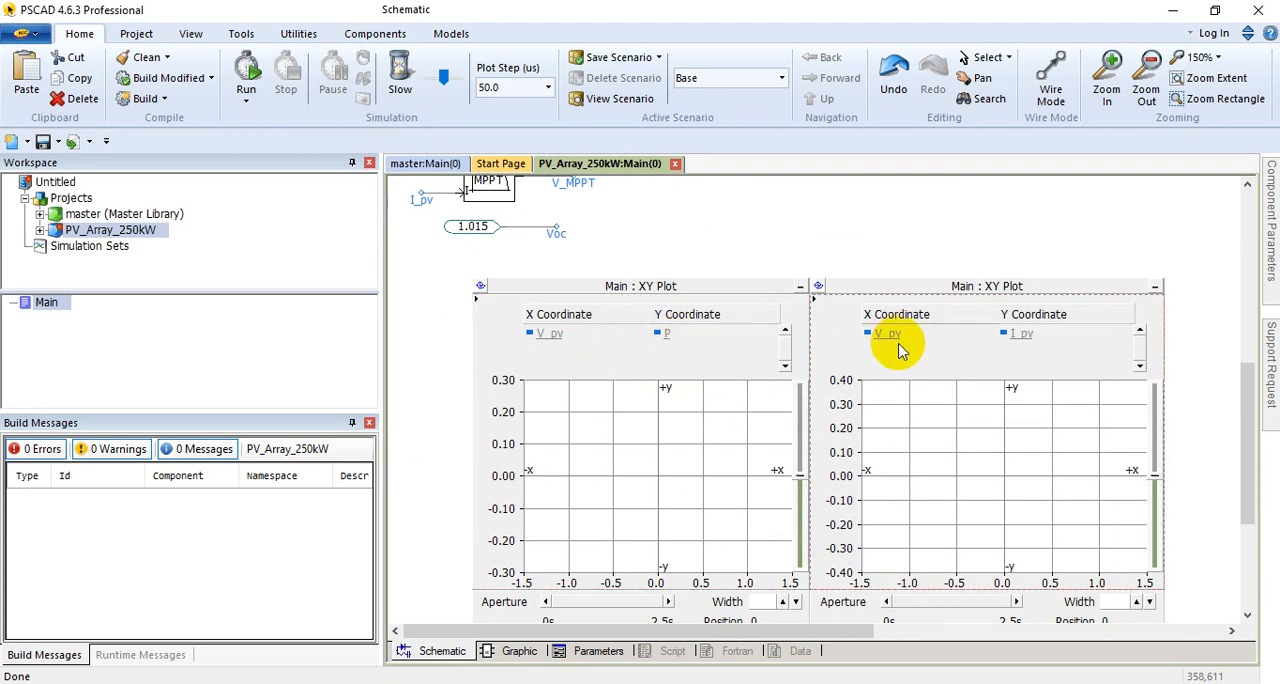
pyautogui.scroll(-2, 1028, 378)
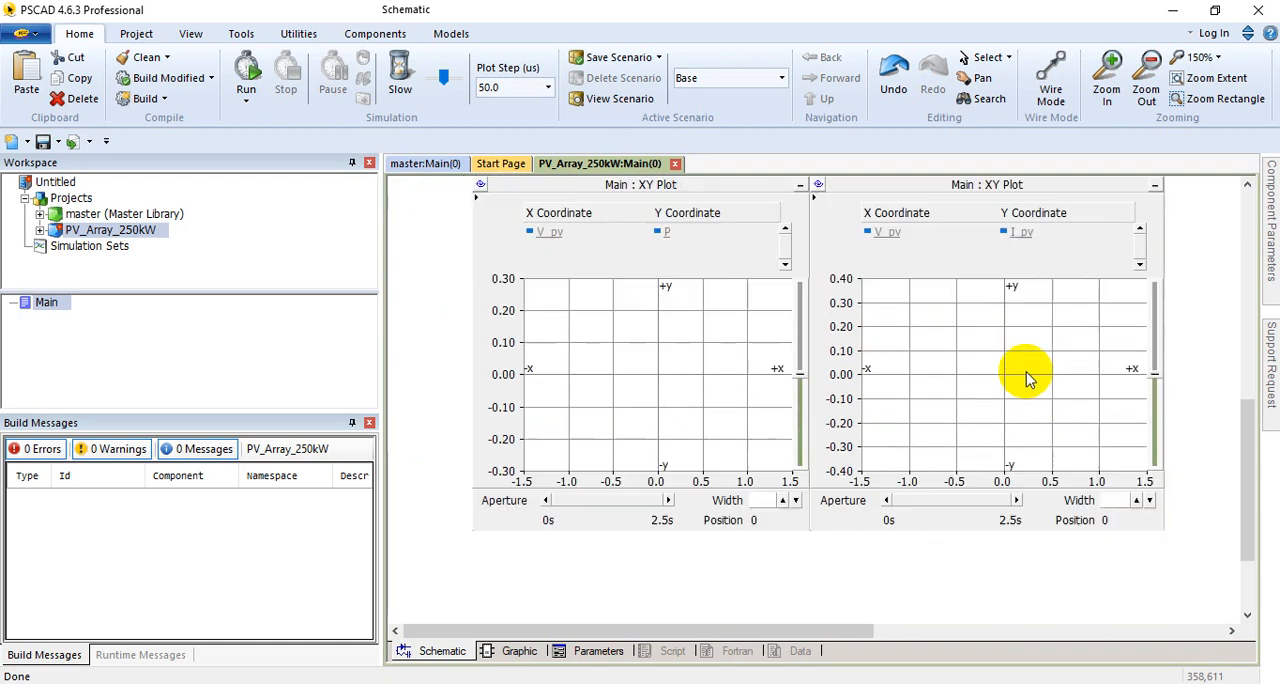
pyautogui.scroll(-2, 1020, 380)
pyautogui.scroll(5, 1006, 380)
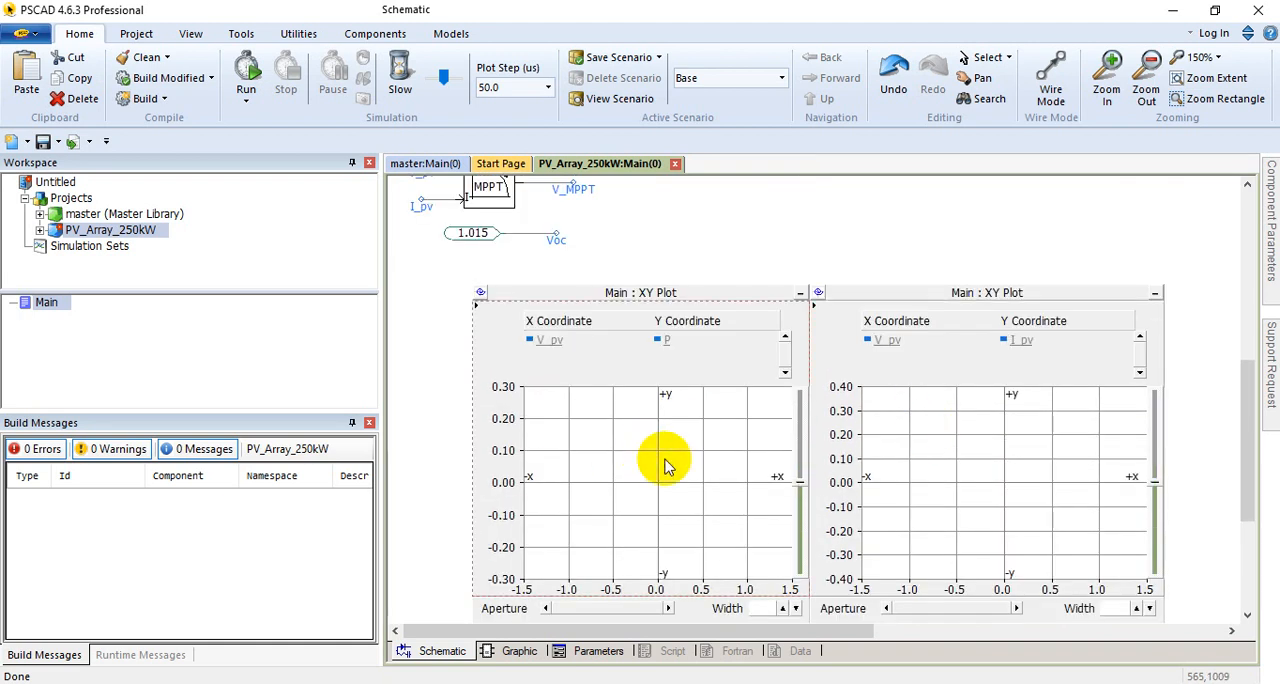
pyautogui.scroll(3, 663, 457)
pyautogui.scroll(-2, 669, 457)
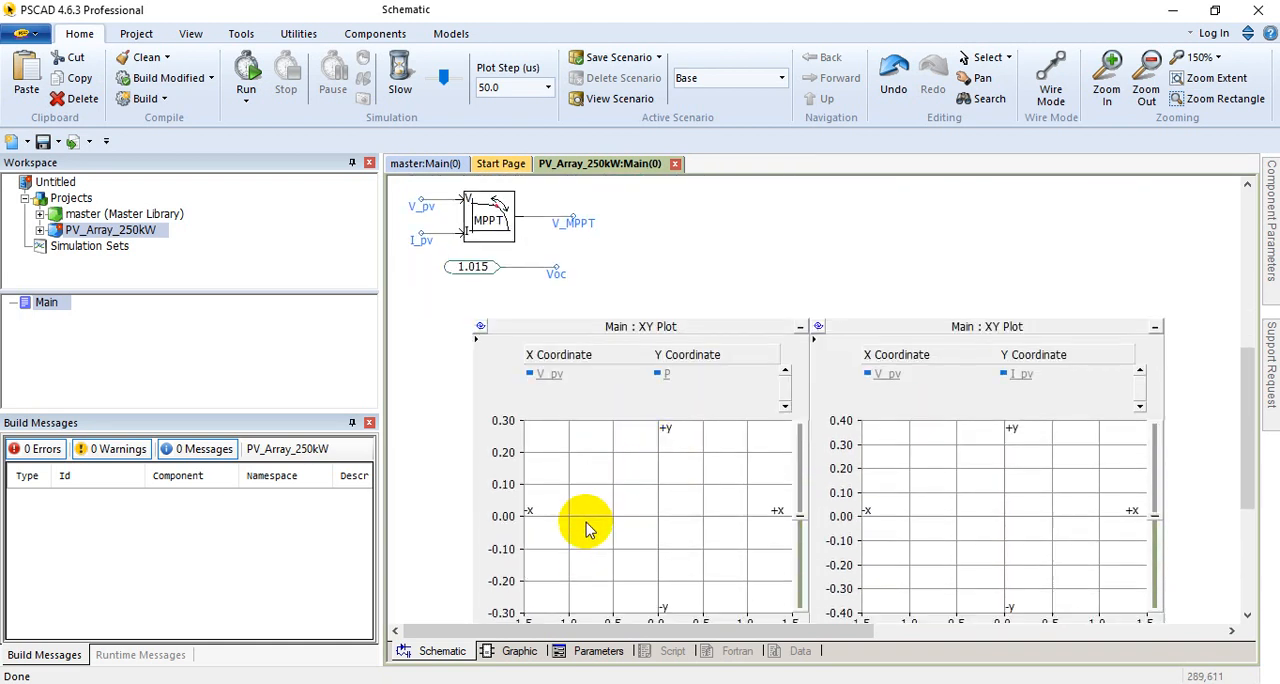
pyautogui.scroll(-1, 550, 450)
pyautogui.scroll(2, 500, 330)
pyautogui.click(487, 255)
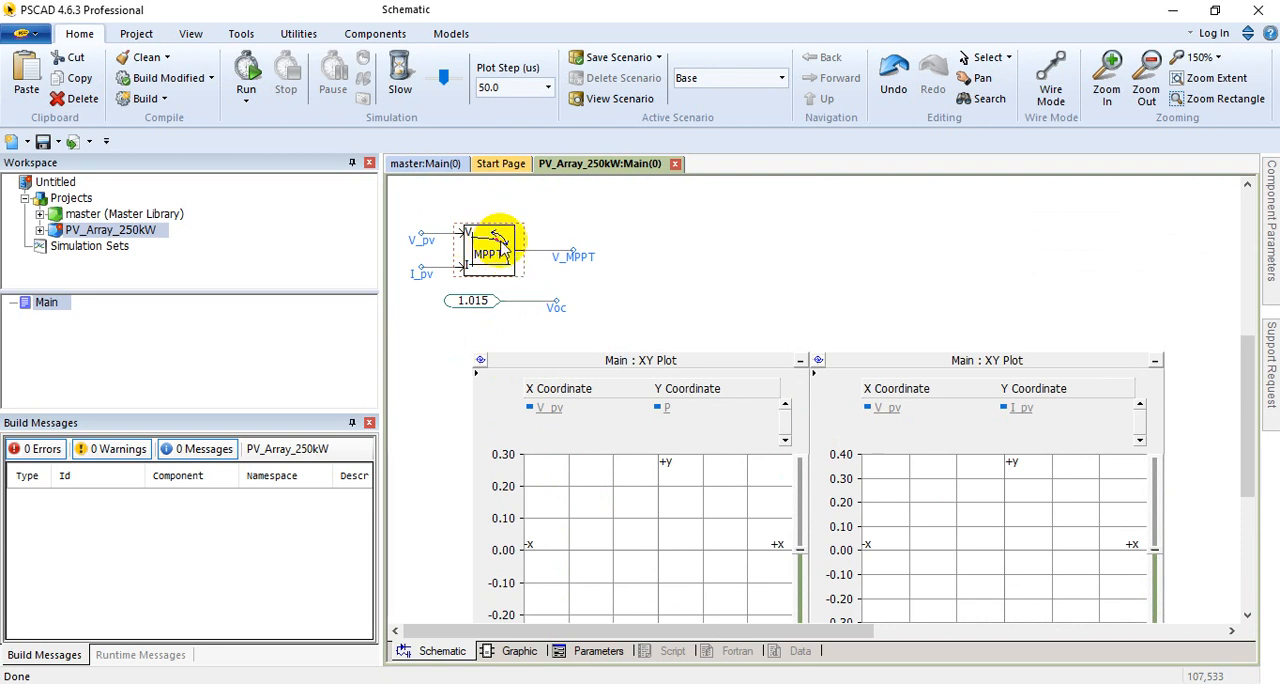
pyautogui.moveTo(500, 240)
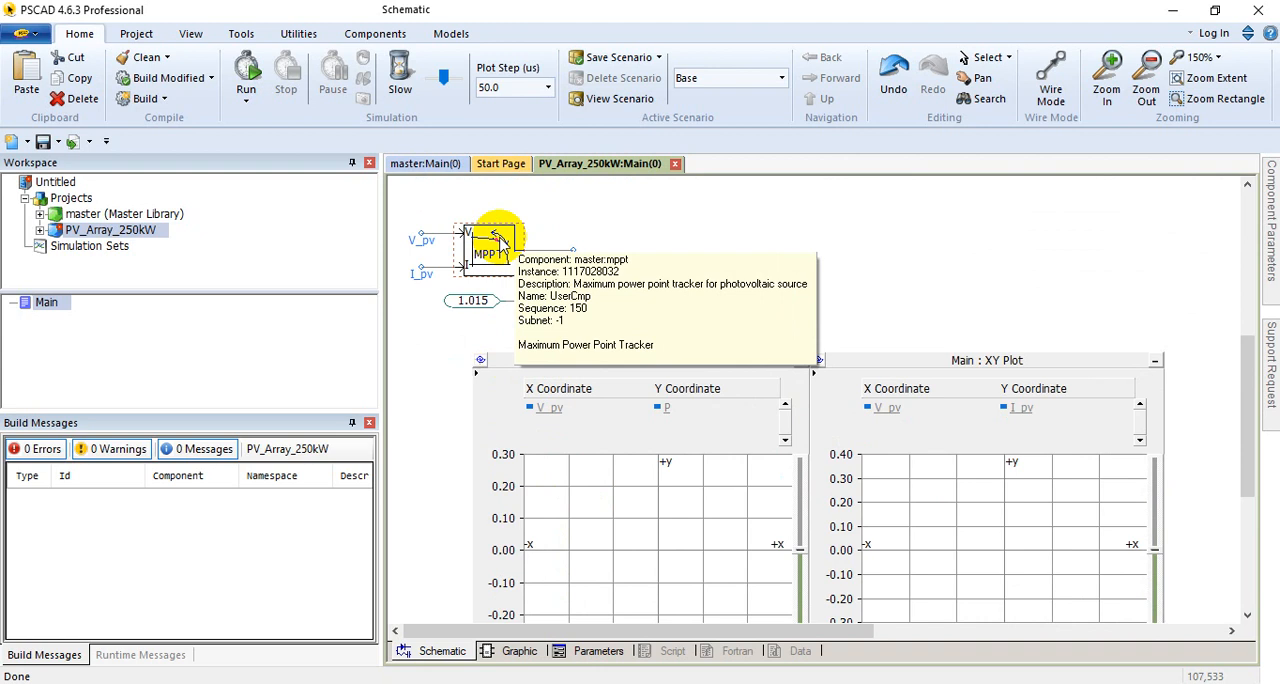
pyautogui.click(530, 305)
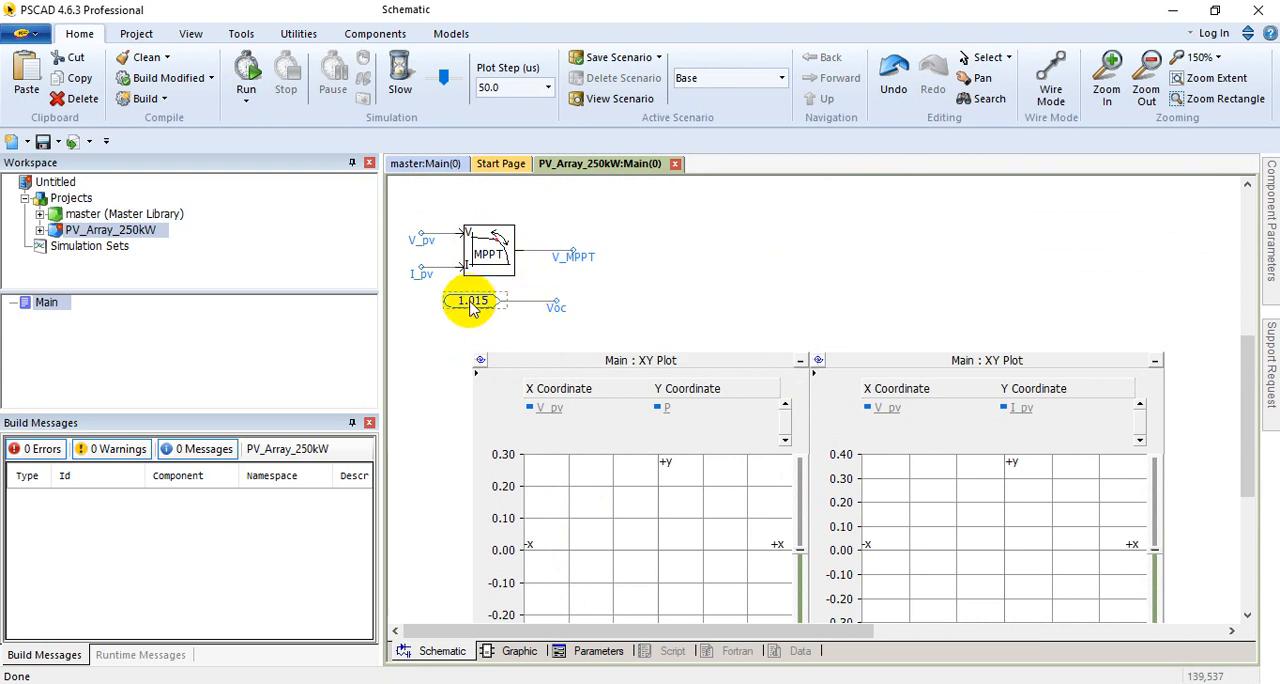
# Step: Run the PV array simulation without waiting for the external debugger, and inspect the P and I_pv curves against V_pv
pyautogui.click(246, 78)
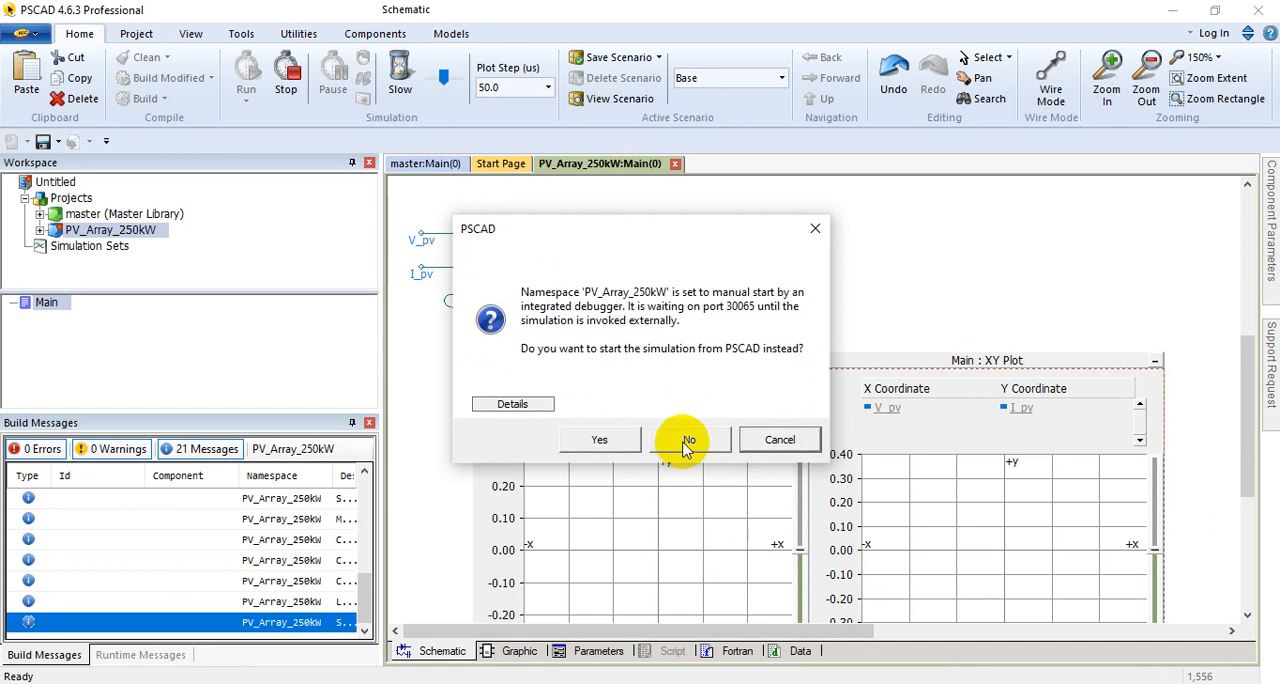
pyautogui.click(590, 440)
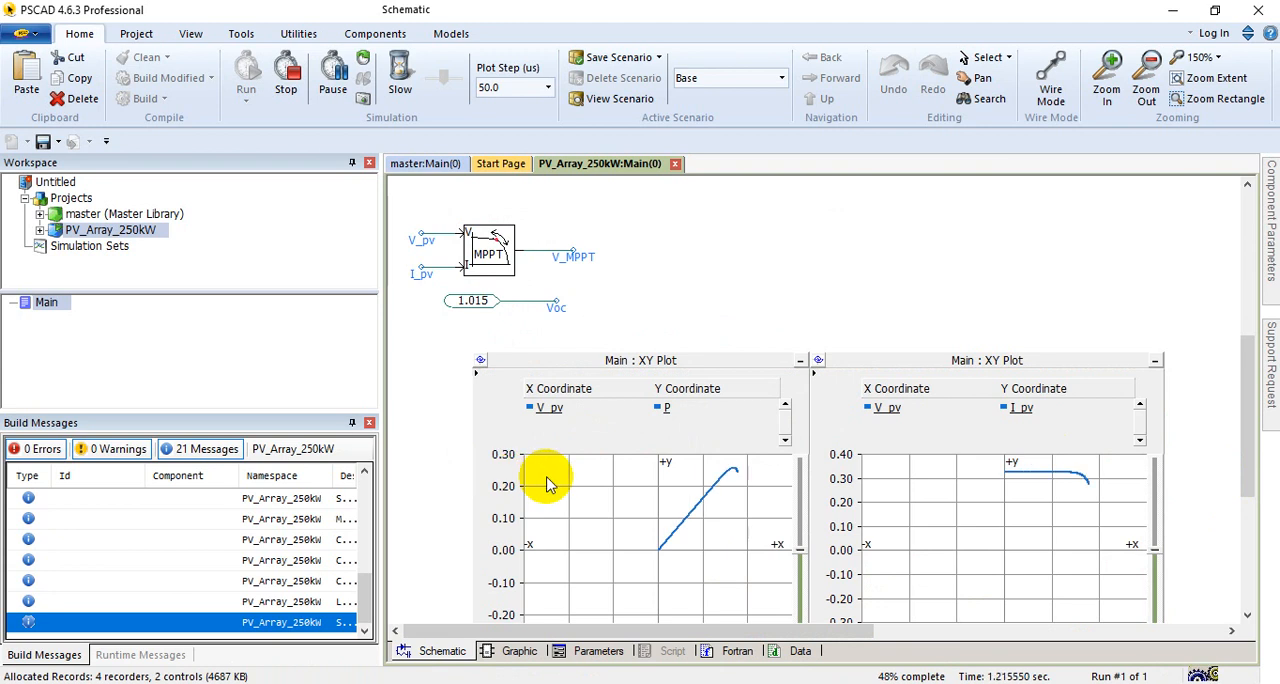
pyautogui.scroll(-1, 522, 512)
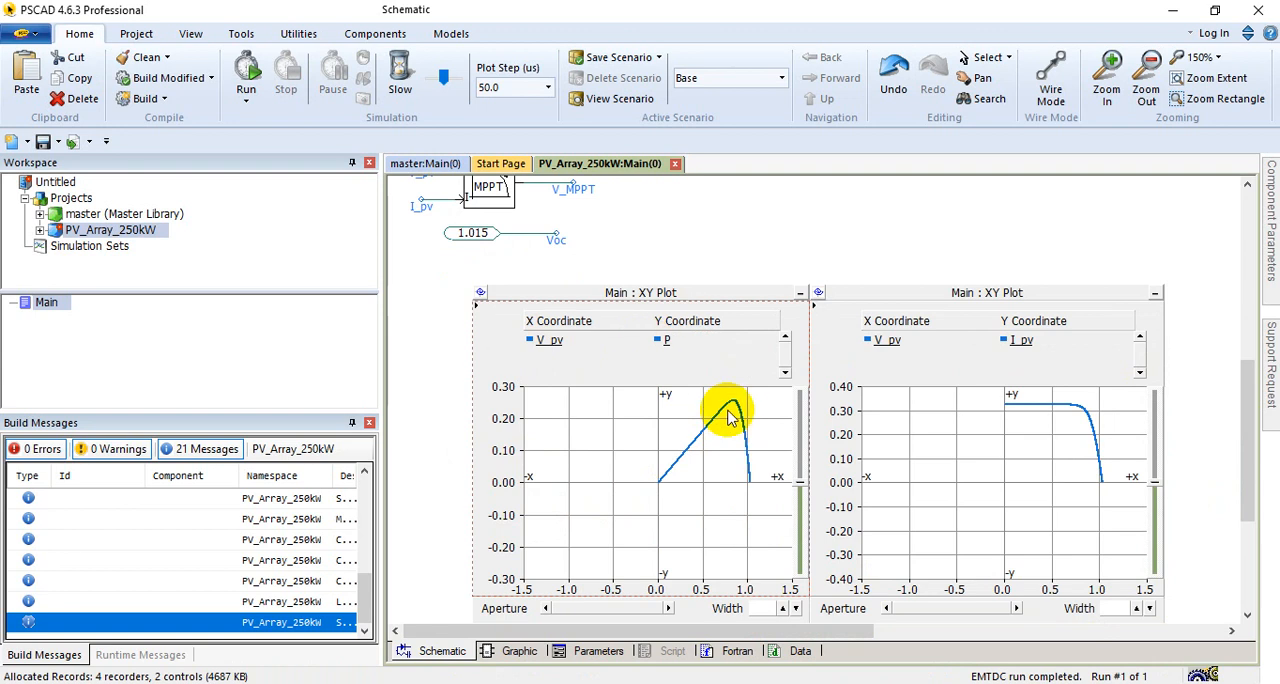
pyautogui.click(1025, 420)
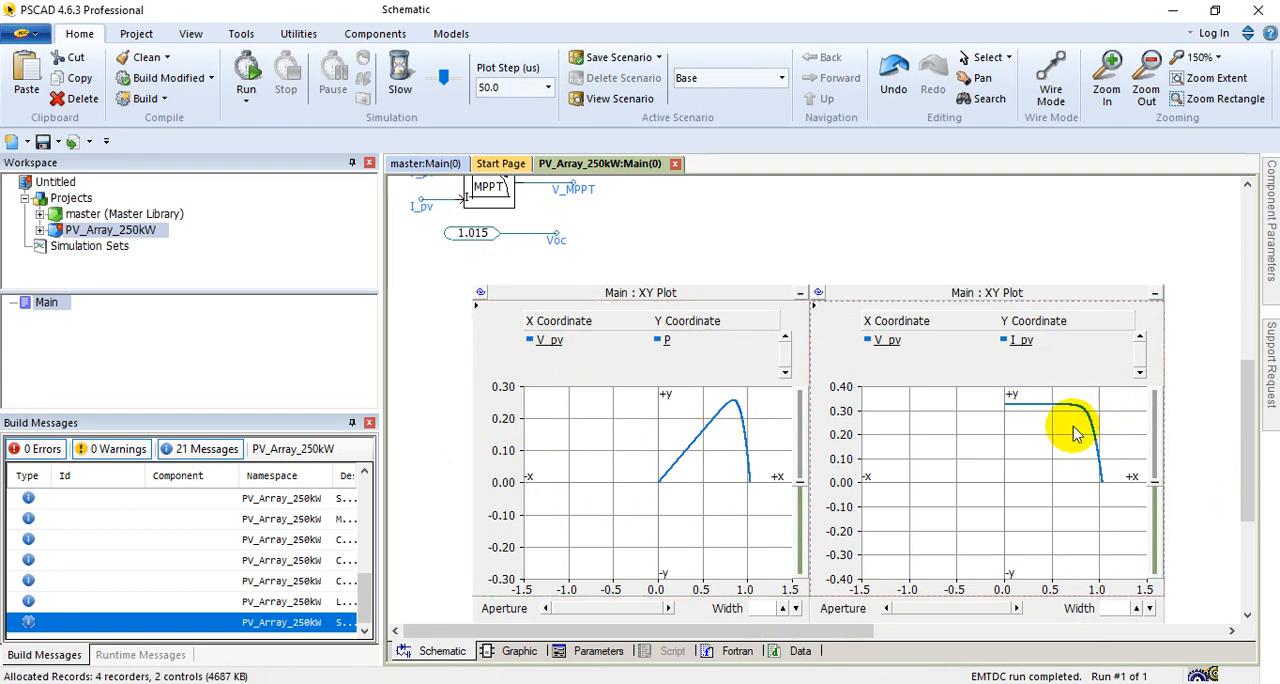
# Step: Review the photovoltaic source and the rate limiters on its irradiation and temperature inputs
pyautogui.scroll(5, 617, 443)
pyautogui.scroll(4, 637, 437)
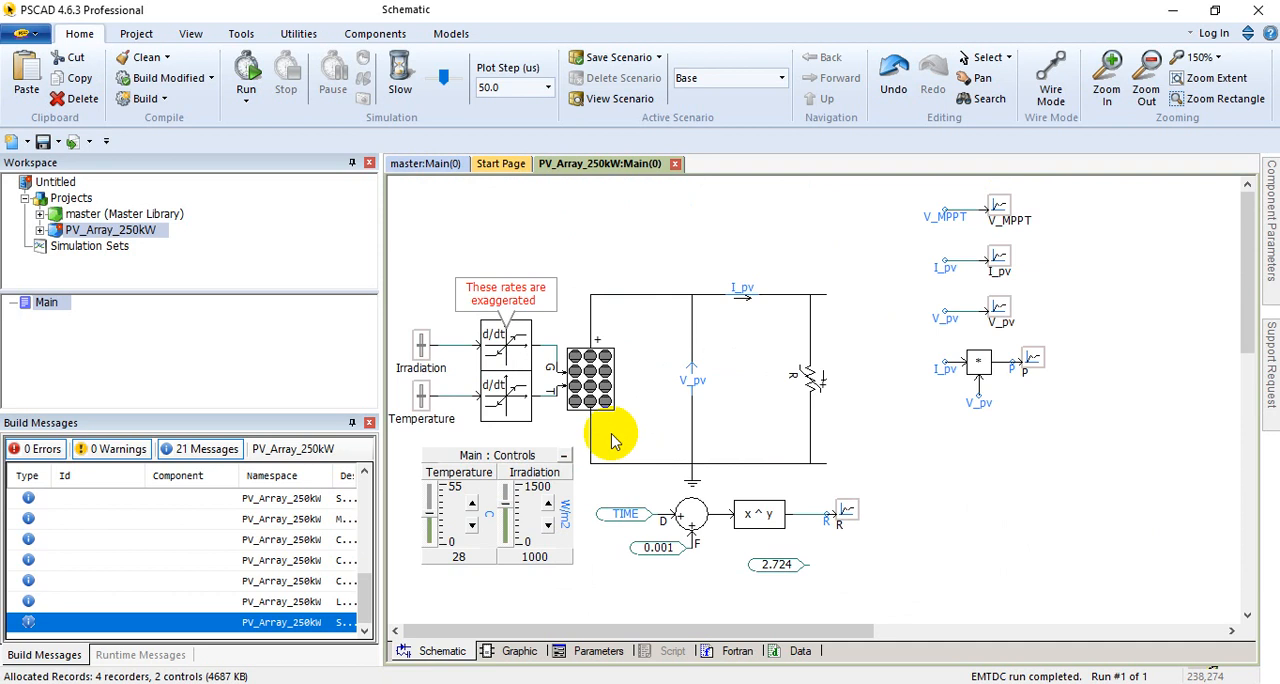
pyautogui.click(590, 385)
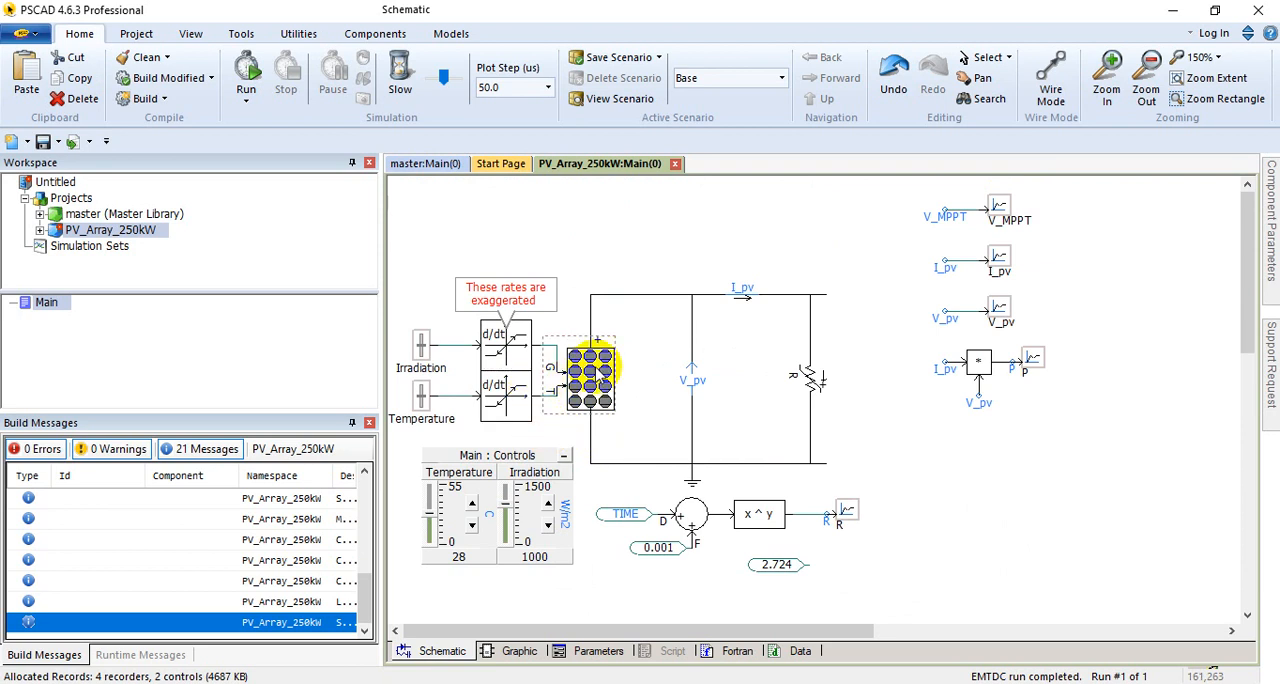
pyautogui.scroll(-5, 605, 370)
pyautogui.scroll(5, 500, 423)
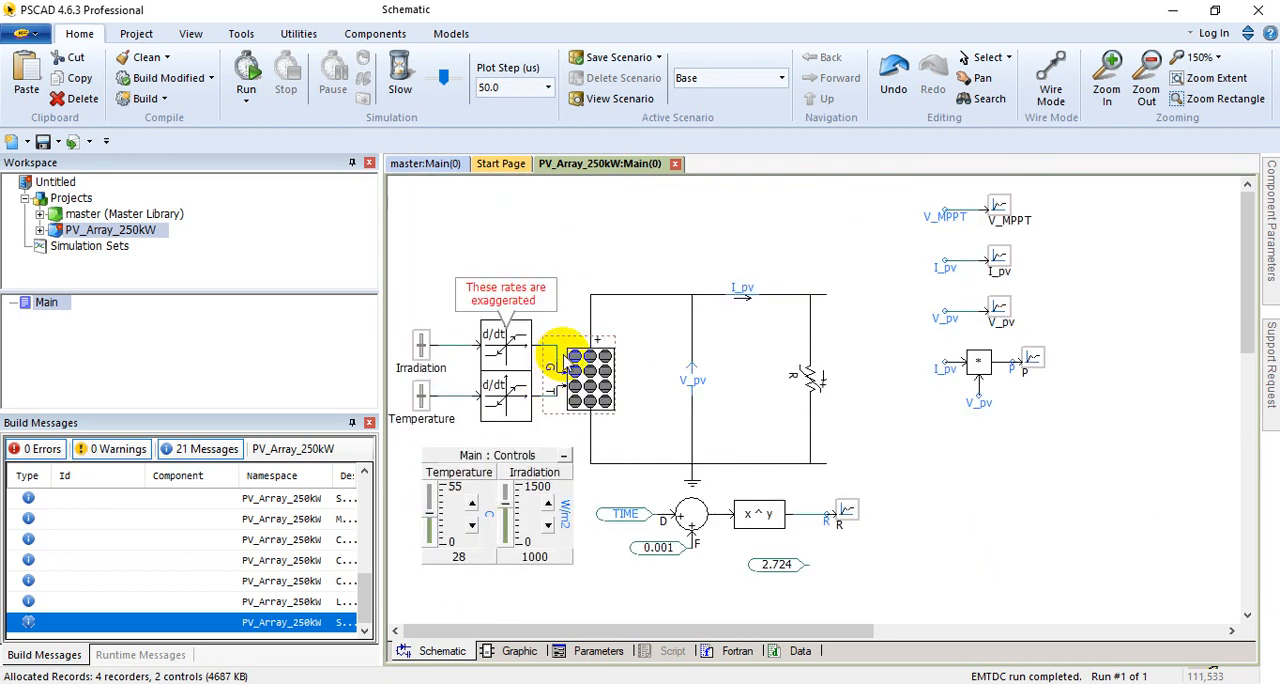
pyautogui.moveTo(580, 389)
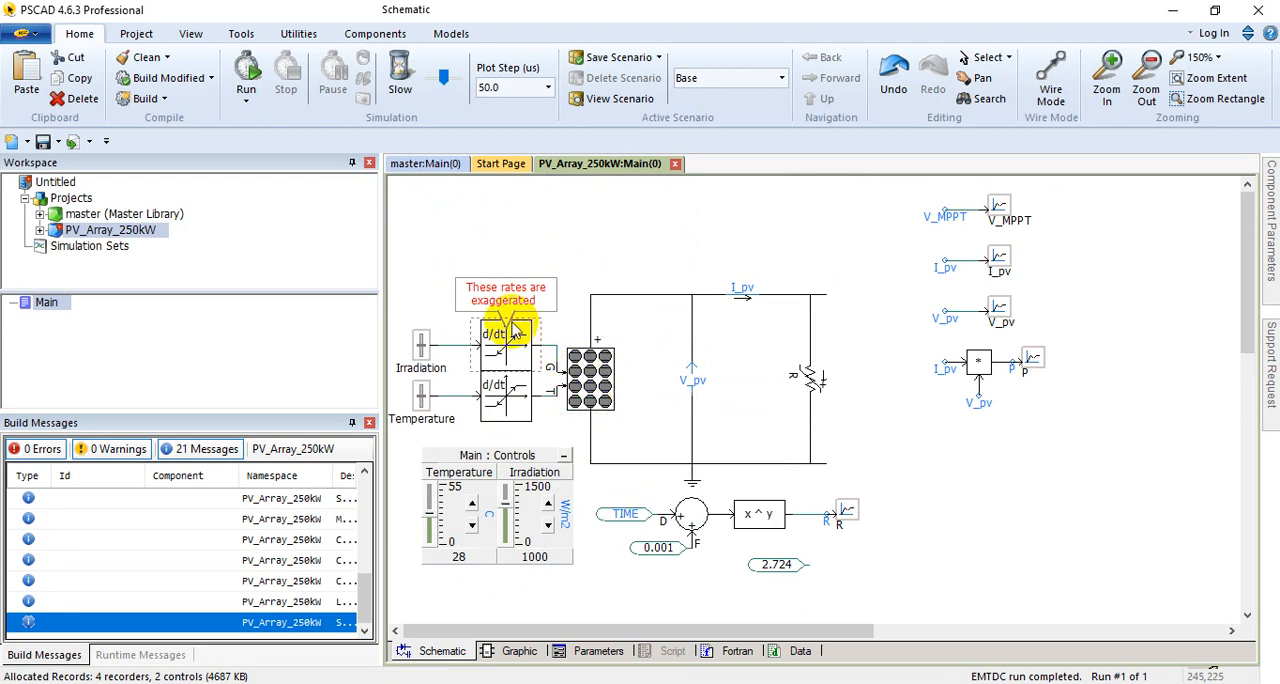
pyautogui.scroll(-2, 515, 322)
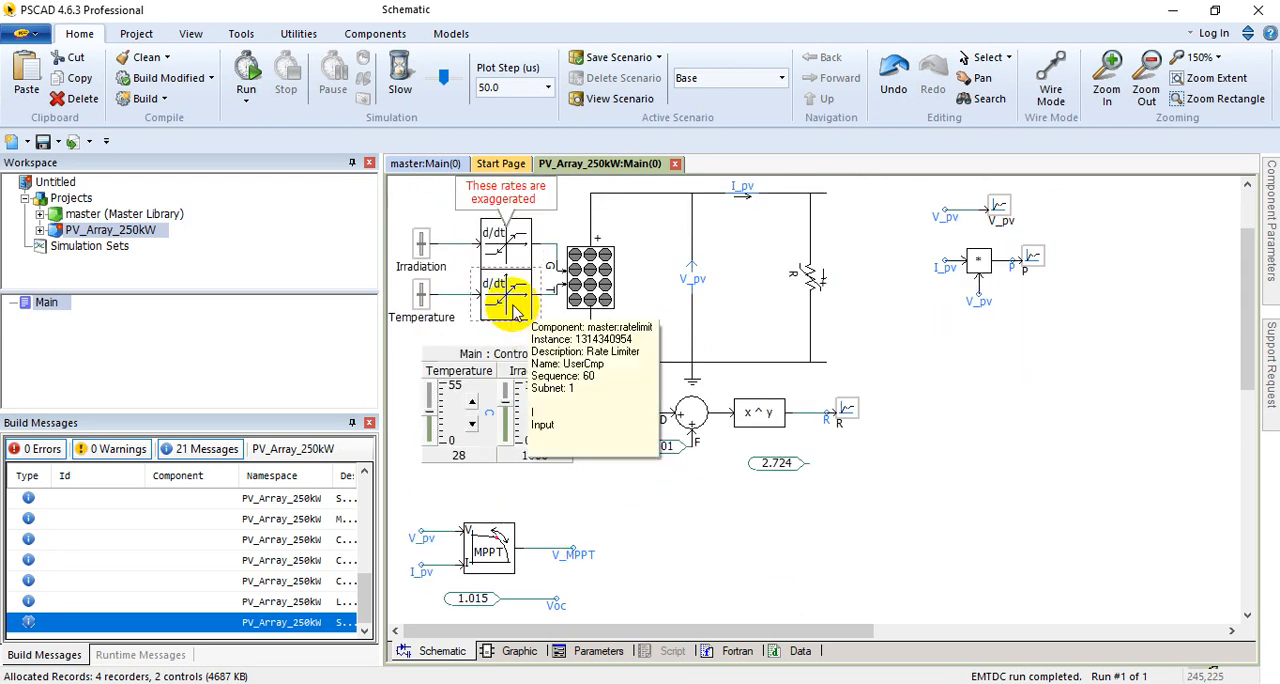
pyautogui.scroll(2, 580, 333)
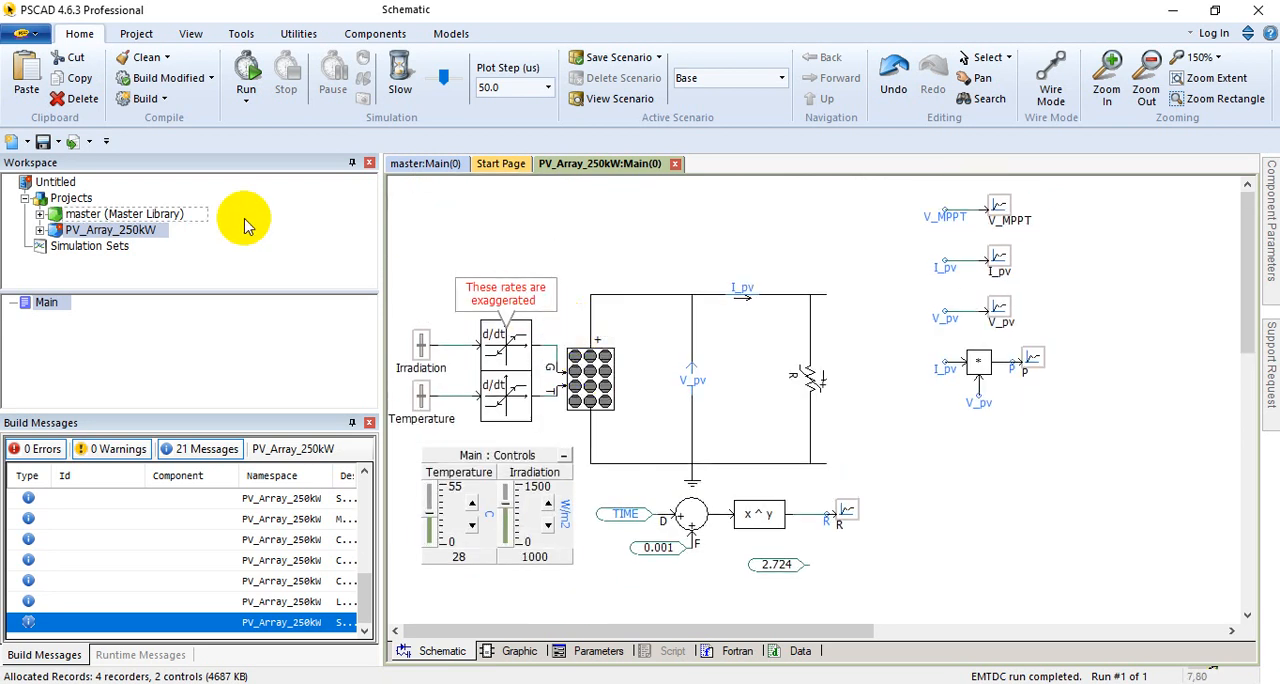
# Step: Unload the PV_Array_250kW project from the workspace without saving its changes
pyautogui.rightClick(114, 229)
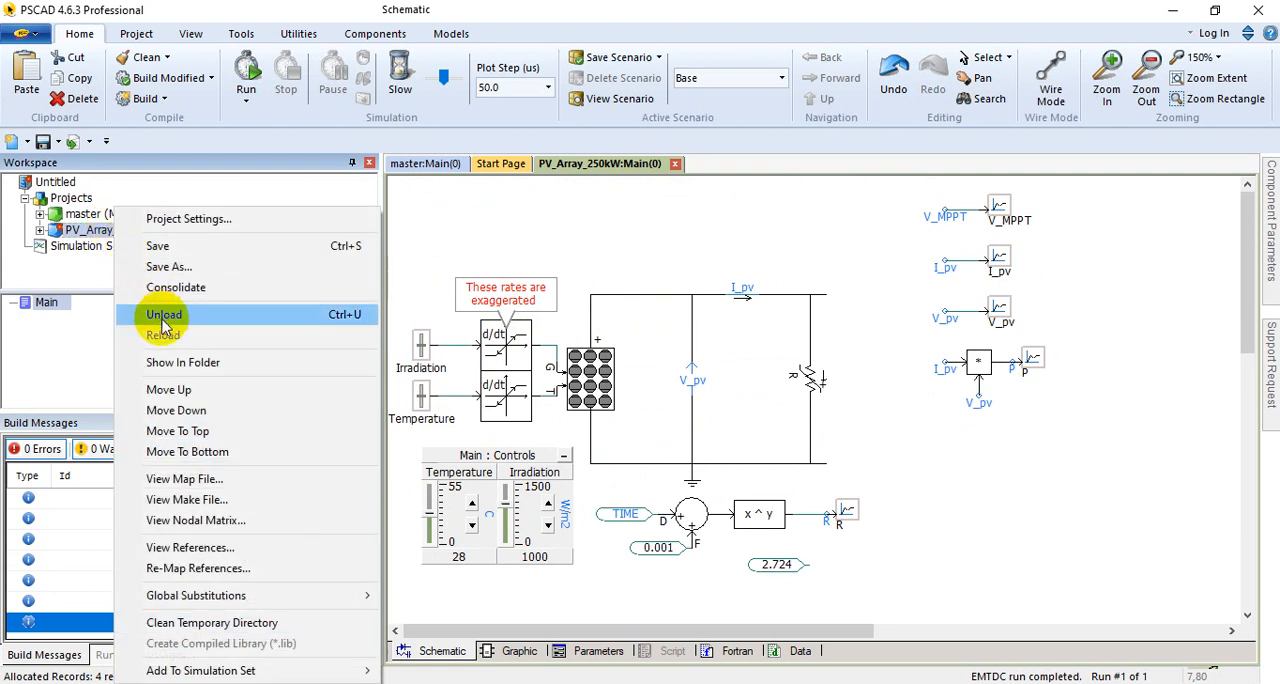
pyautogui.click(162, 314)
pyautogui.click(683, 407)
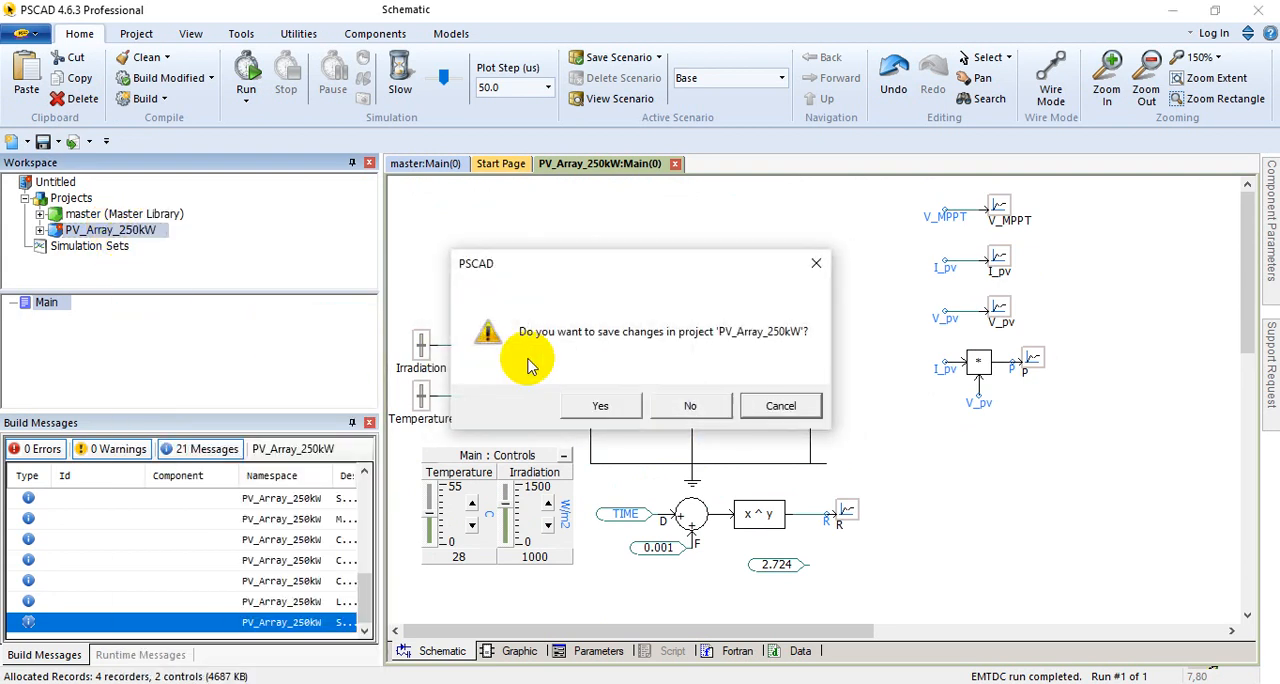
pyautogui.click(690, 407)
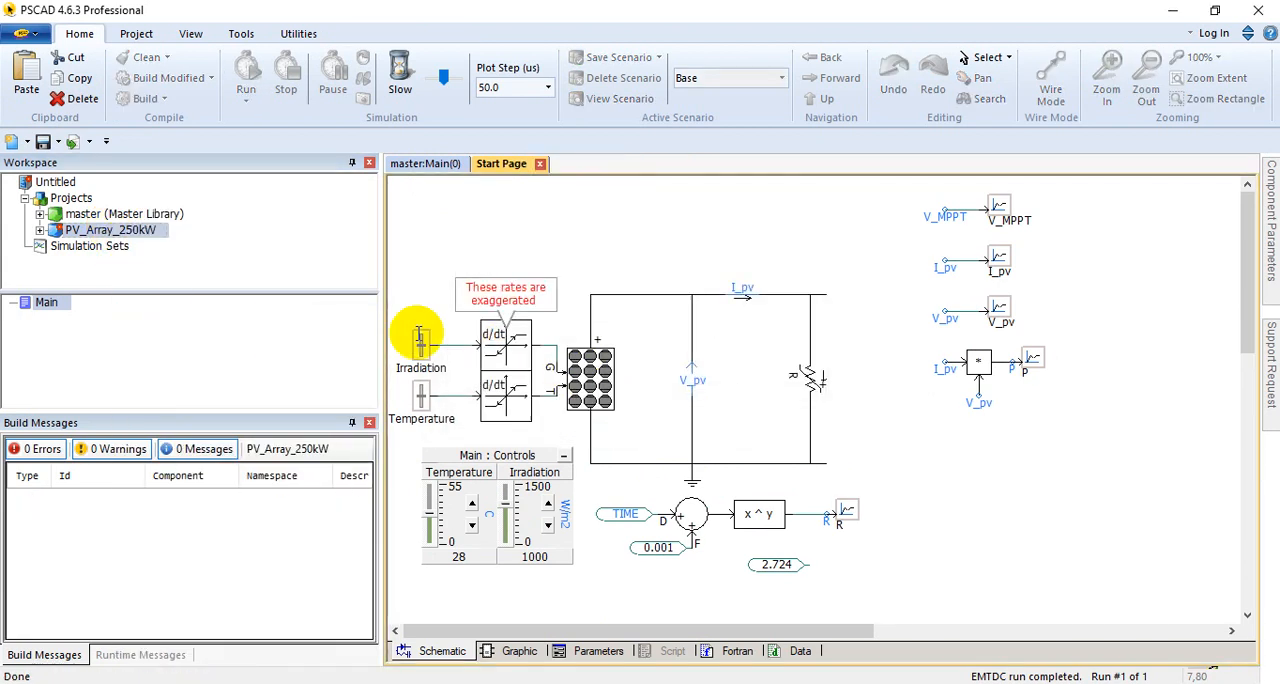
# Step: Open SimpleSolarFarm.pscx from Desktop > PSCAD Training > Lecture-06 > PV2 > Simple Solar Farm
pyautogui.click(25, 33)
pyautogui.click(71, 127)
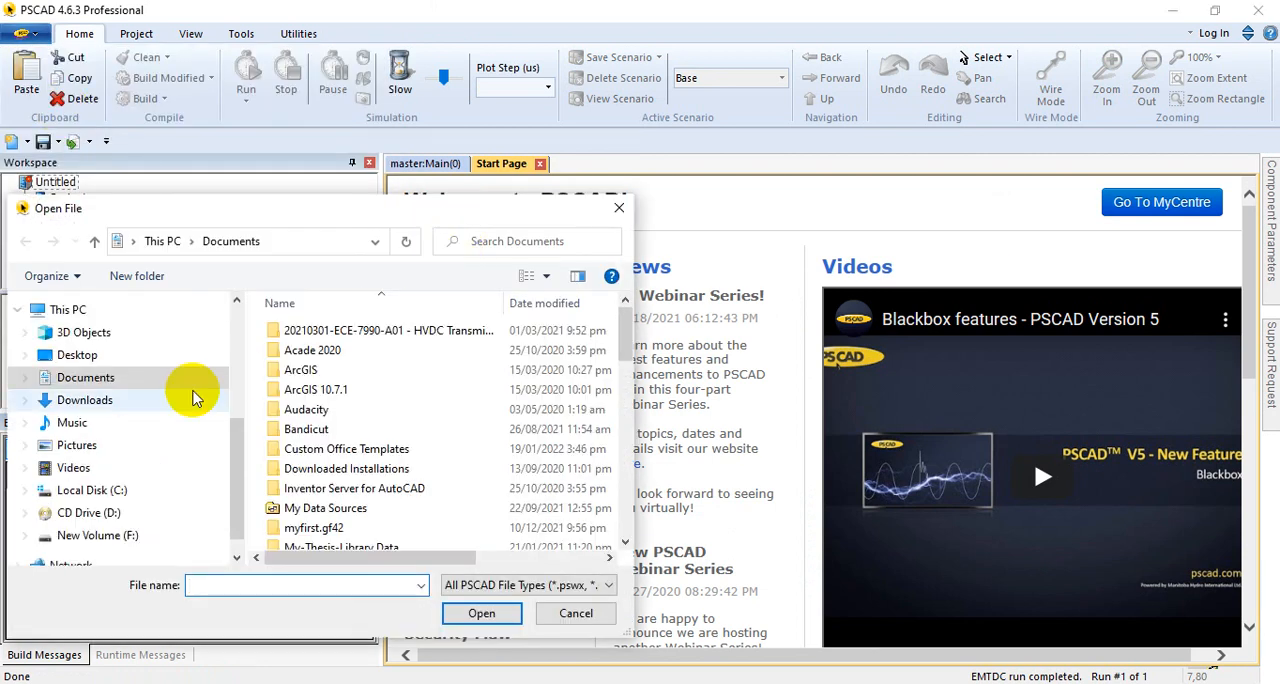
pyautogui.click(70, 355)
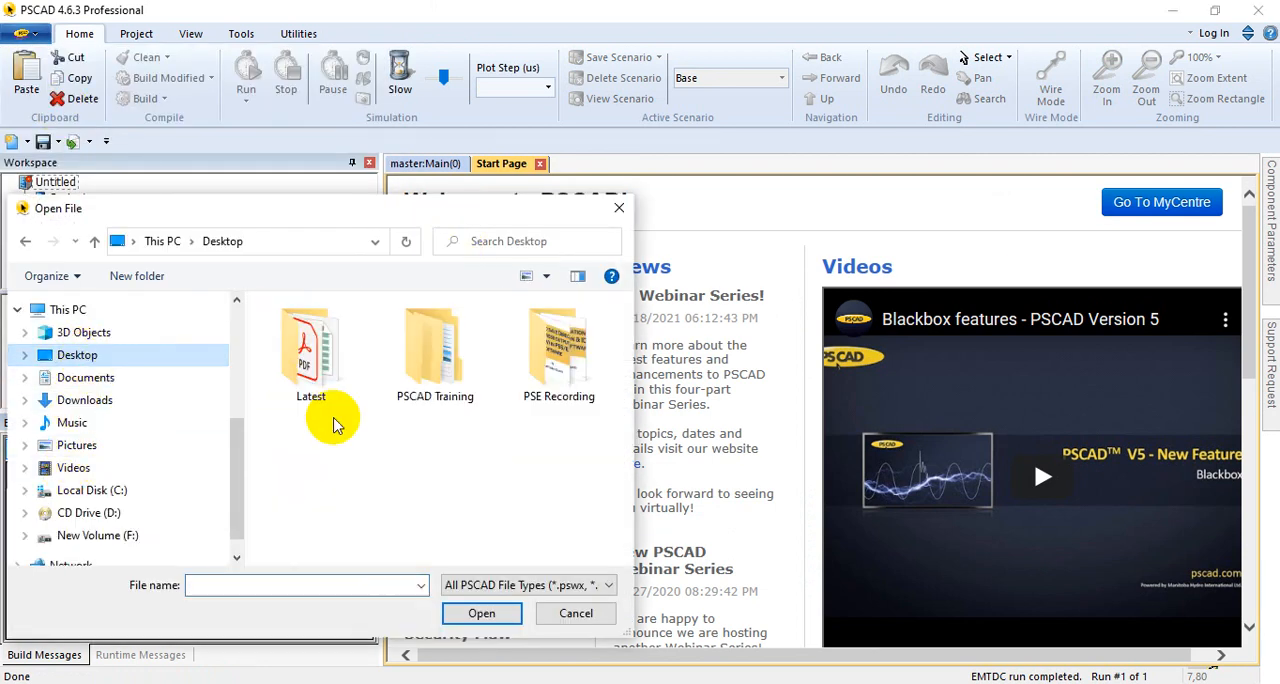
pyautogui.doubleClick(460, 360)
pyautogui.scroll(-1, 329, 409)
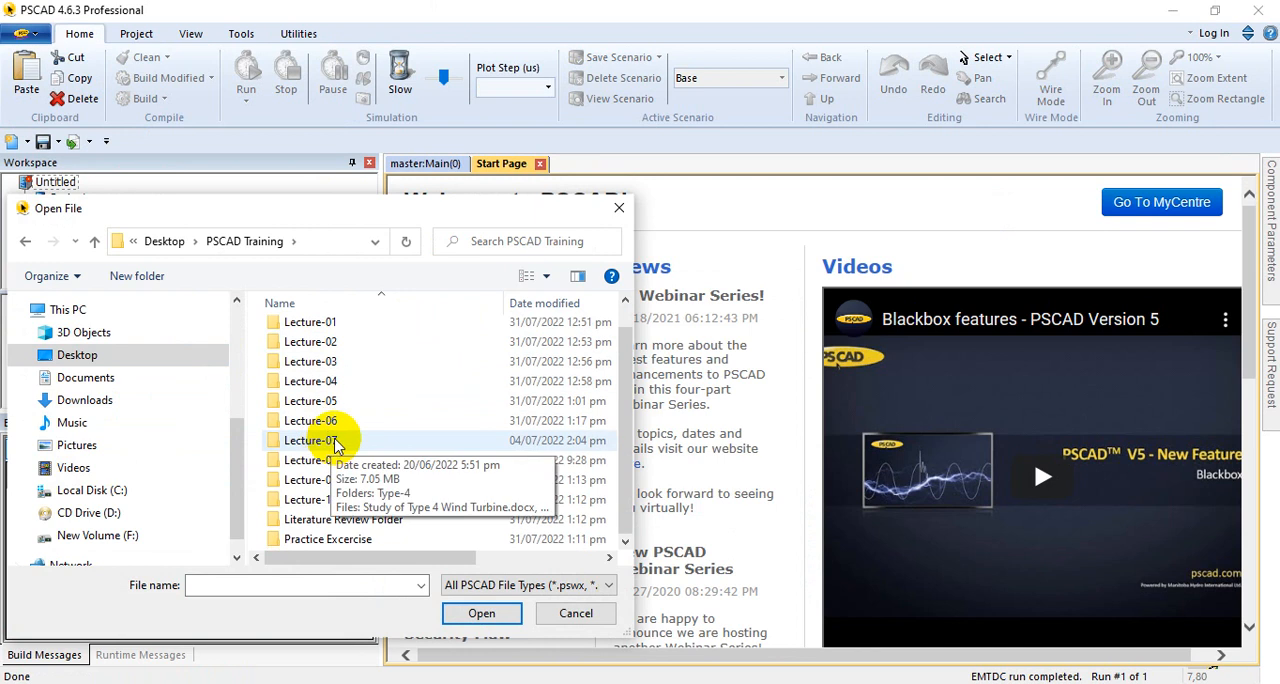
pyautogui.doubleClick(330, 421)
pyautogui.doubleClick(329, 350)
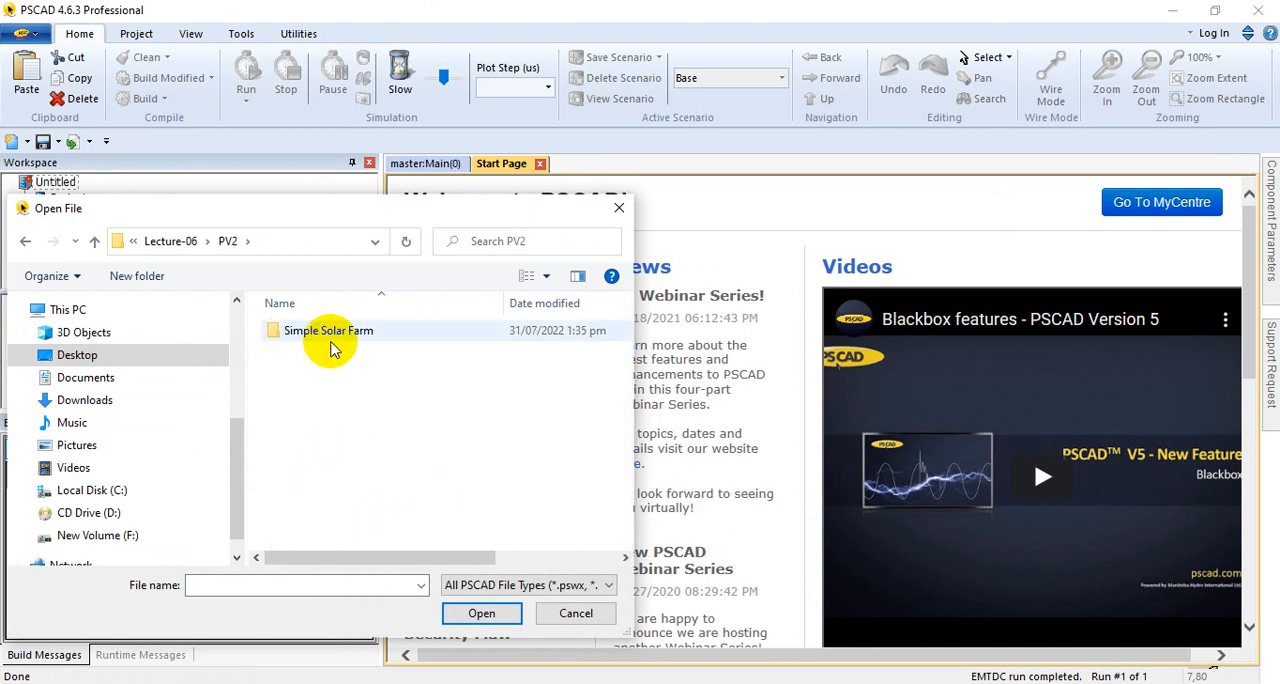
pyautogui.doubleClick(326, 331)
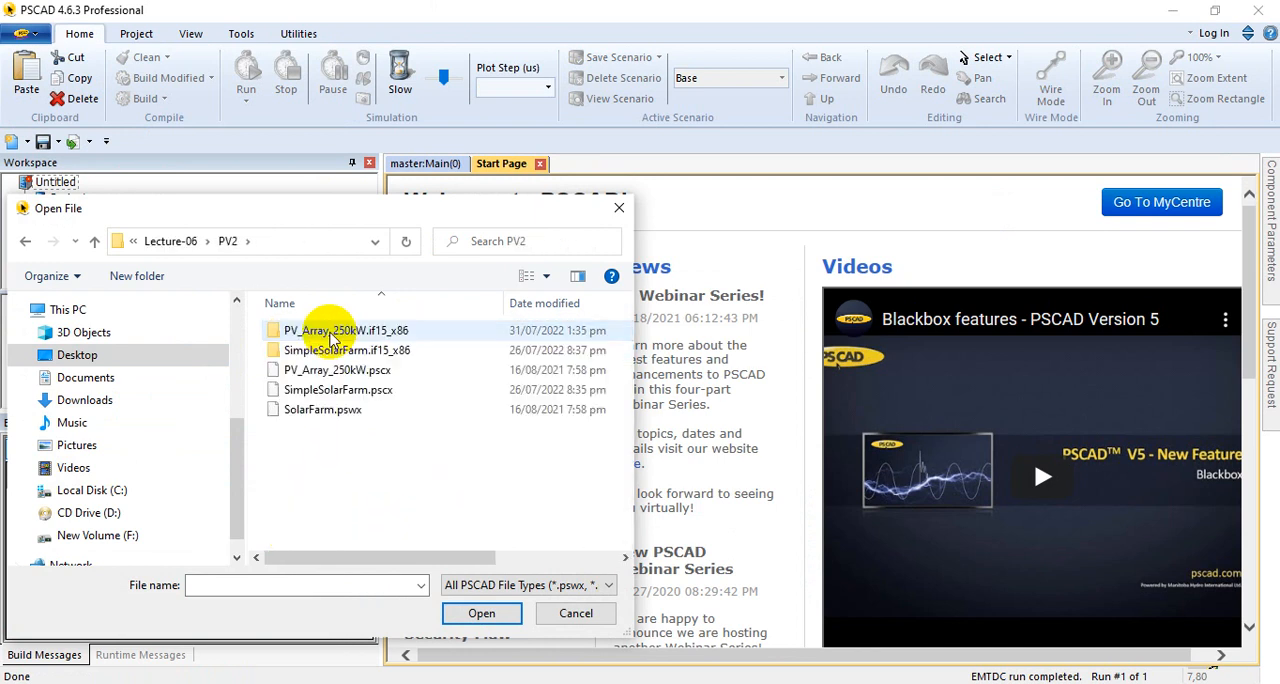
pyautogui.click(330, 395)
pyautogui.doubleClick(330, 395)
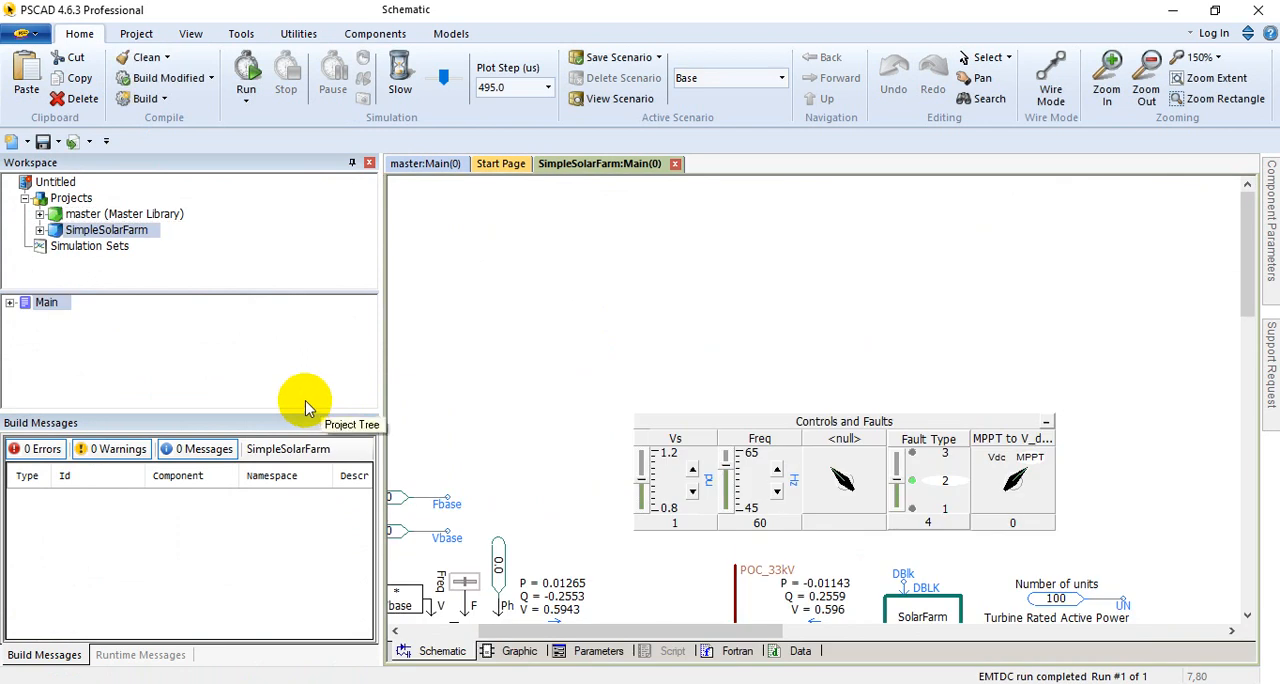
# Step: Examine the solar farm's main schematic, including the grid source, PI section, fault type switch, timed fault logic, SolarFarm and PPC blocks
pyautogui.scroll(-3, 571, 586)
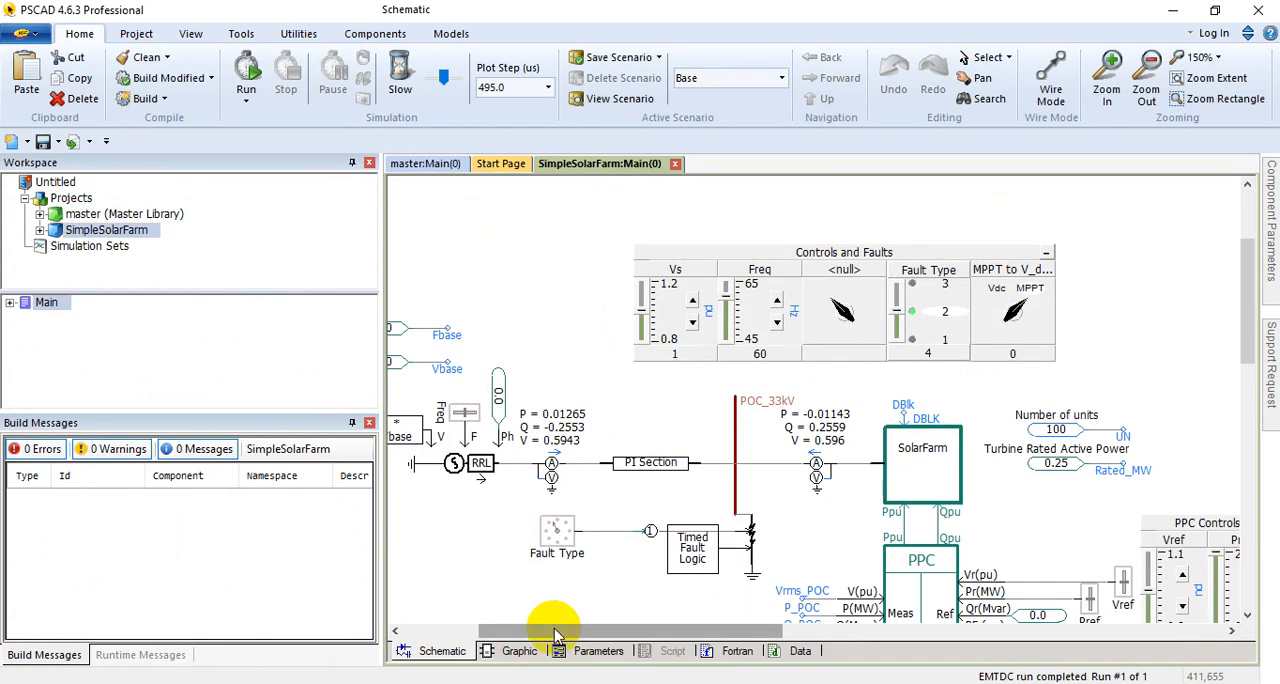
pyautogui.moveTo(557, 635); pyautogui.dragTo(621, 597)
pyautogui.scroll(-1, 712, 412)
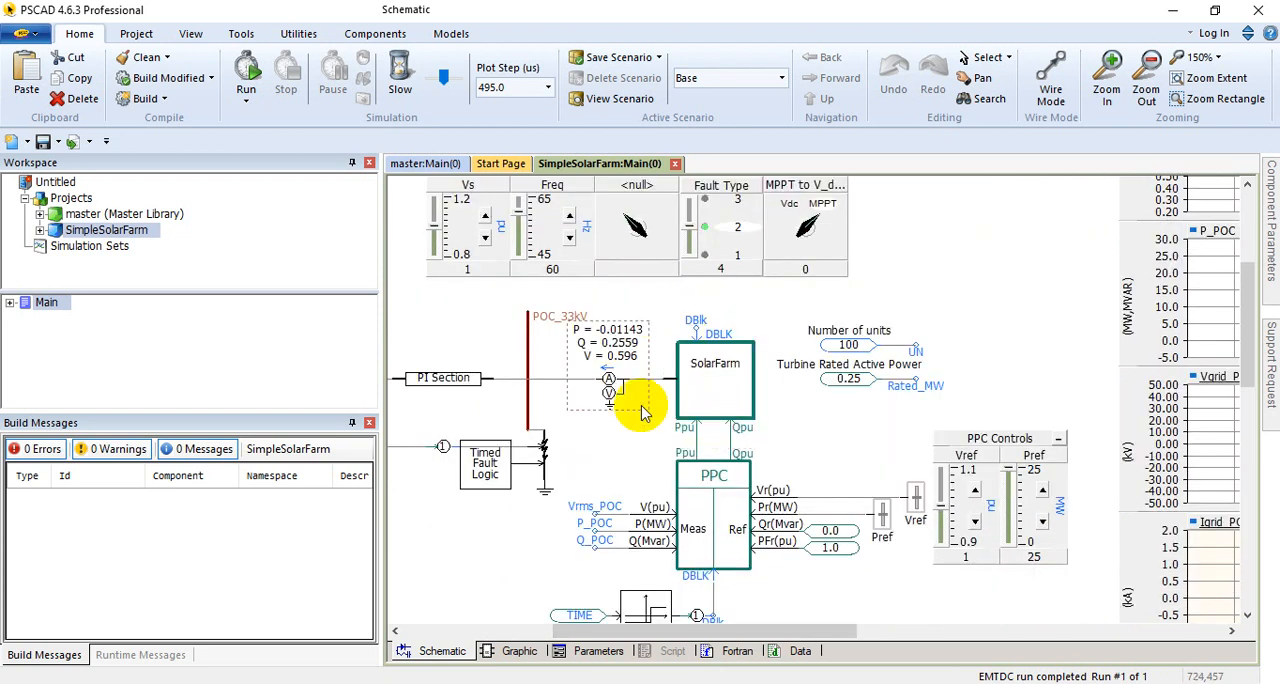
pyautogui.moveTo(640, 637); pyautogui.dragTo(625, 637)
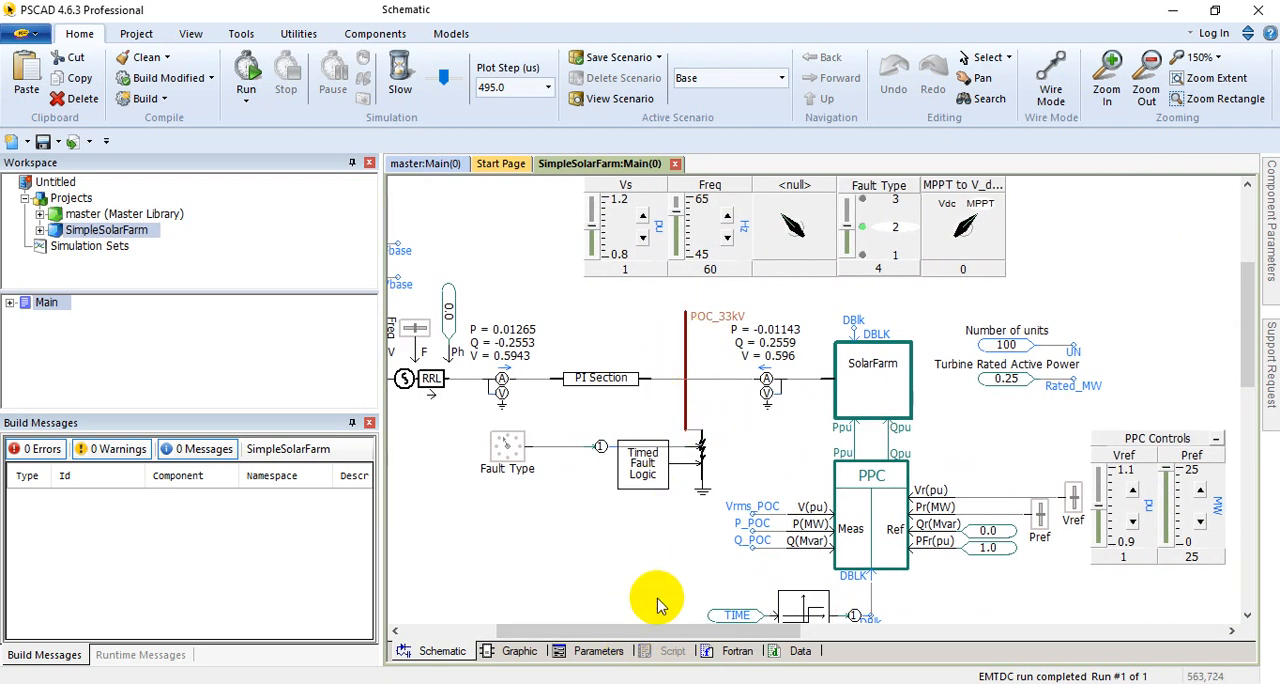
pyautogui.moveTo(646, 630); pyautogui.dragTo(599, 631)
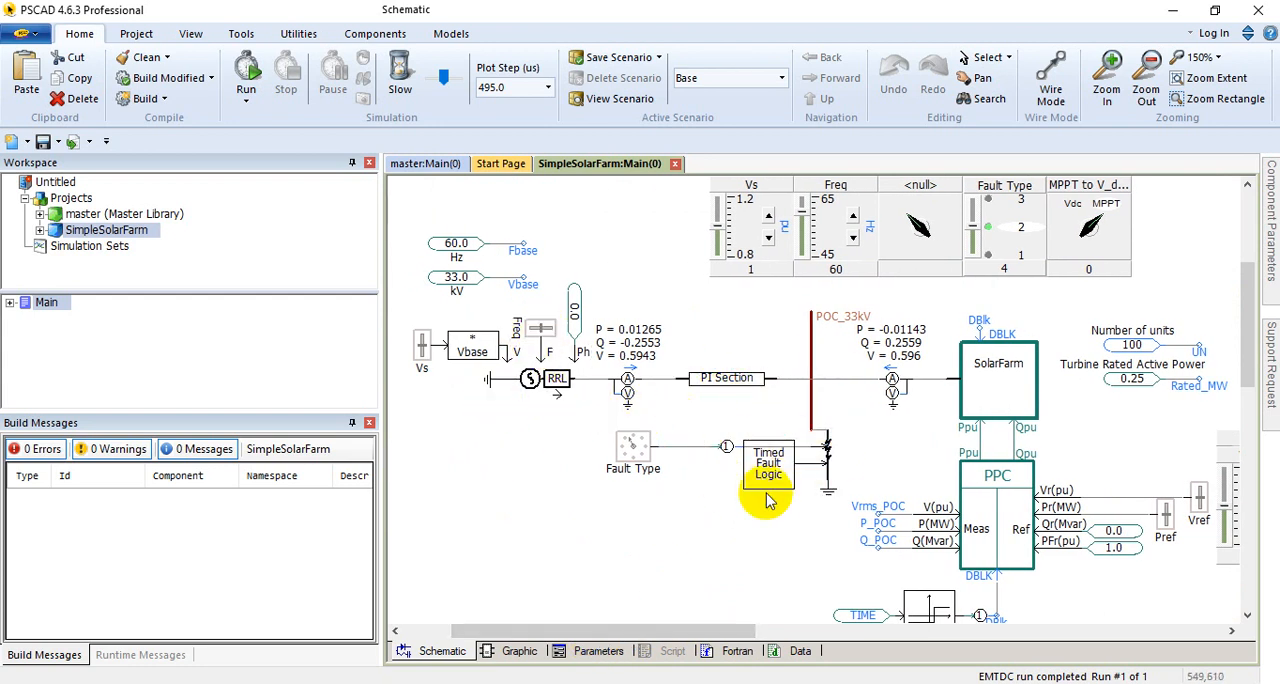
pyautogui.scroll(-1, 732, 480)
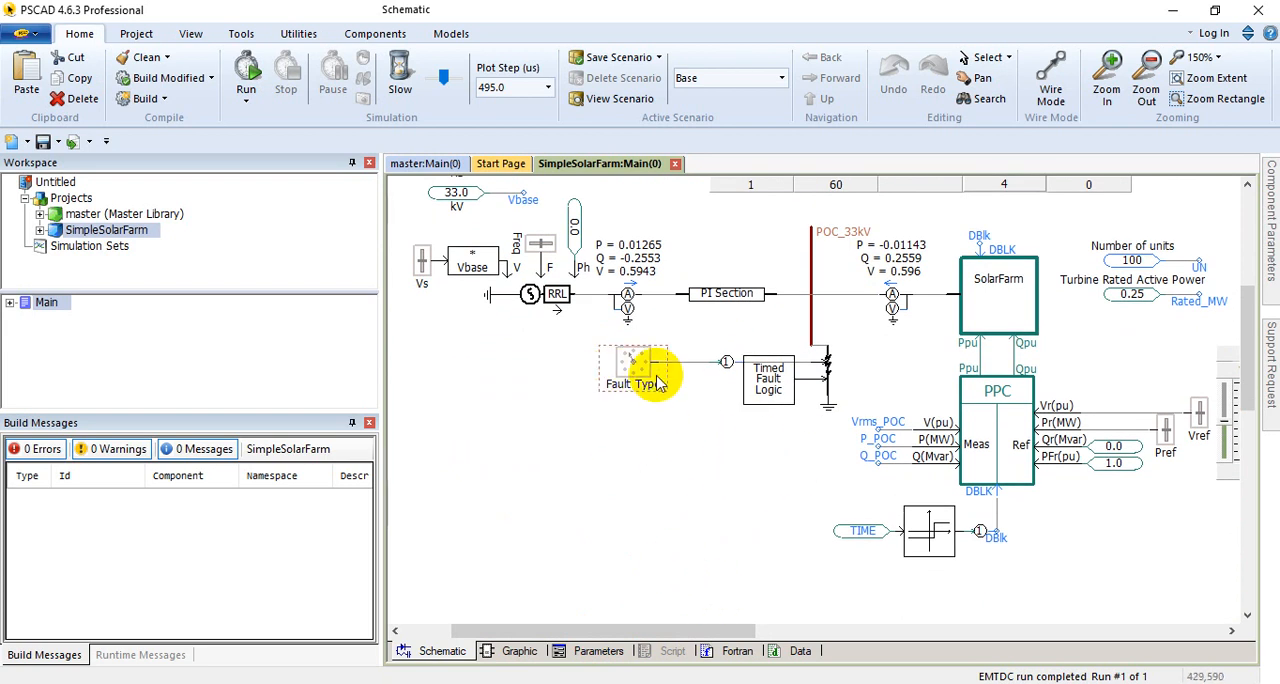
pyautogui.moveTo(658, 384)
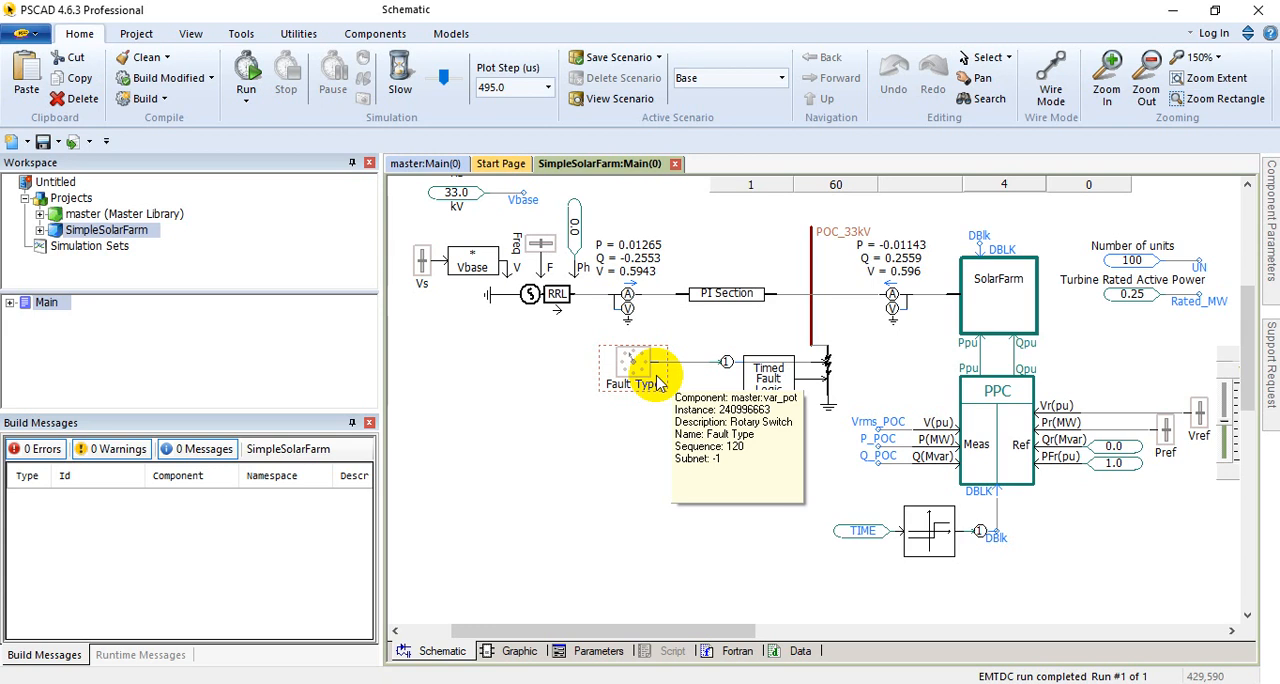
pyautogui.moveTo(709, 633); pyautogui.dragTo(778, 637)
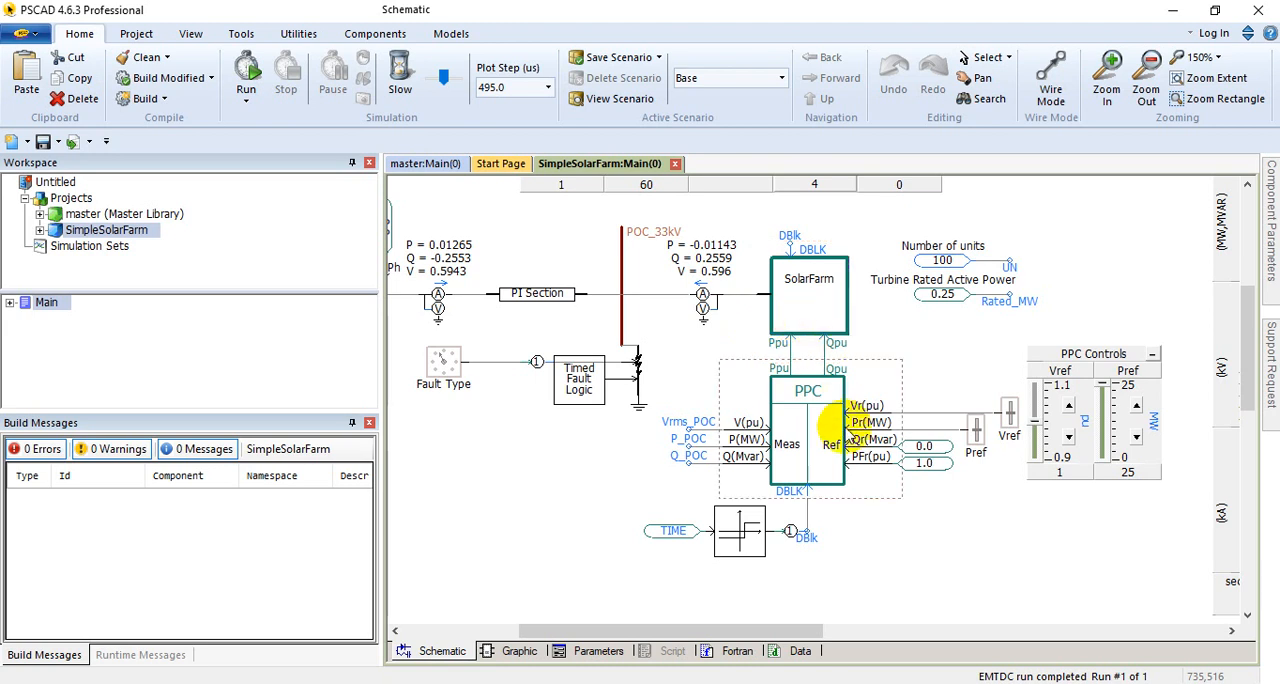
pyautogui.moveTo(803, 628); pyautogui.dragTo(774, 630)
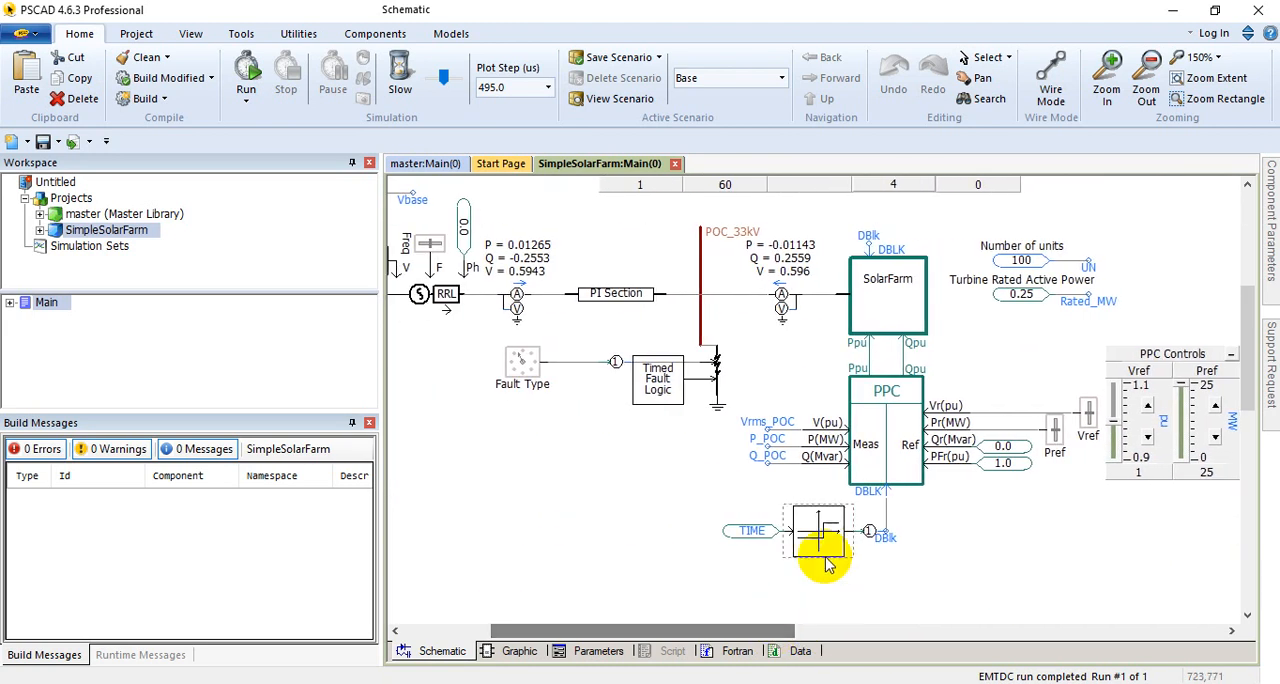
pyautogui.scroll(2, 893, 452)
pyautogui.scroll(-2, 784, 465)
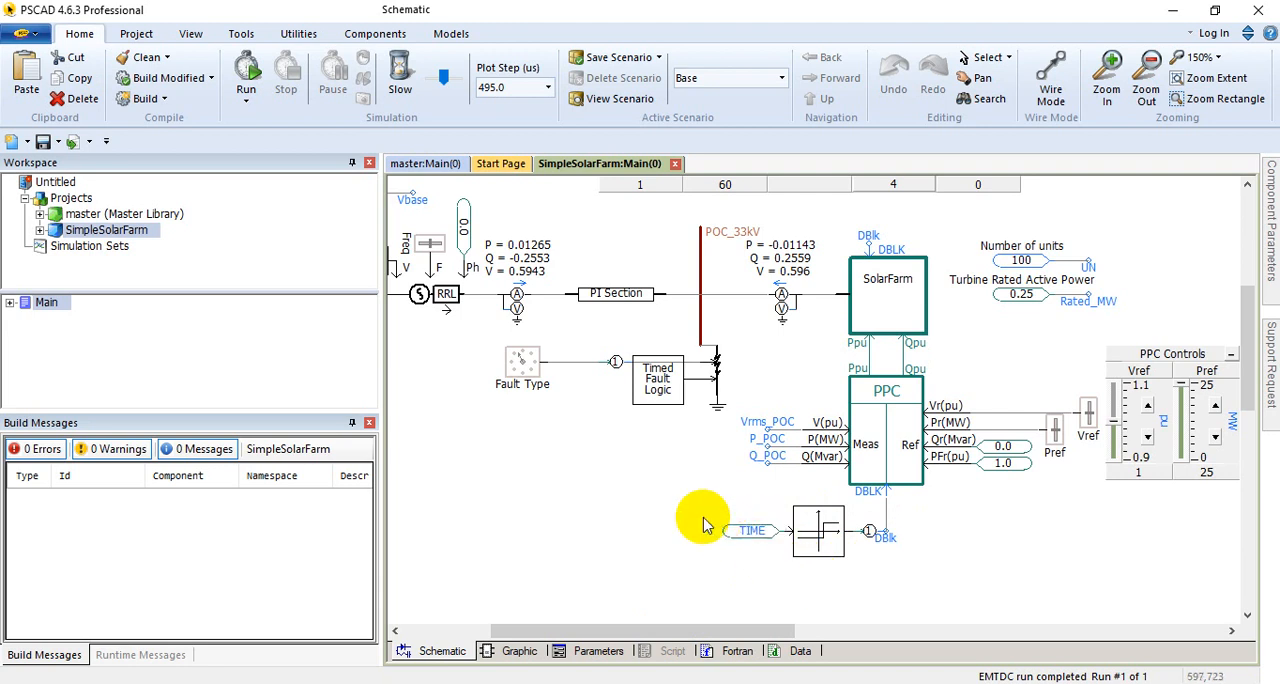
# Step: Inspect the parameters of the single input level comparator that turns the TIME signal into DBlk, leaving them as they are
pyautogui.moveTo(594, 633); pyautogui.dragTo(545, 637)
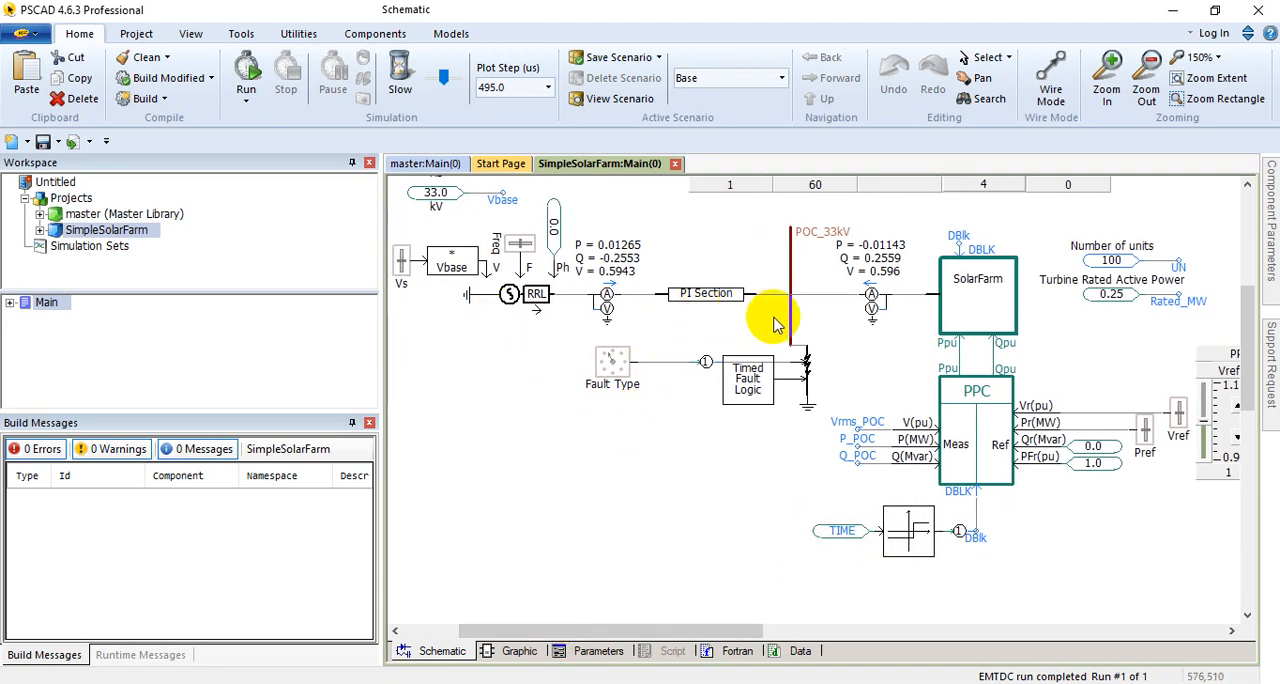
pyautogui.moveTo(729, 309)
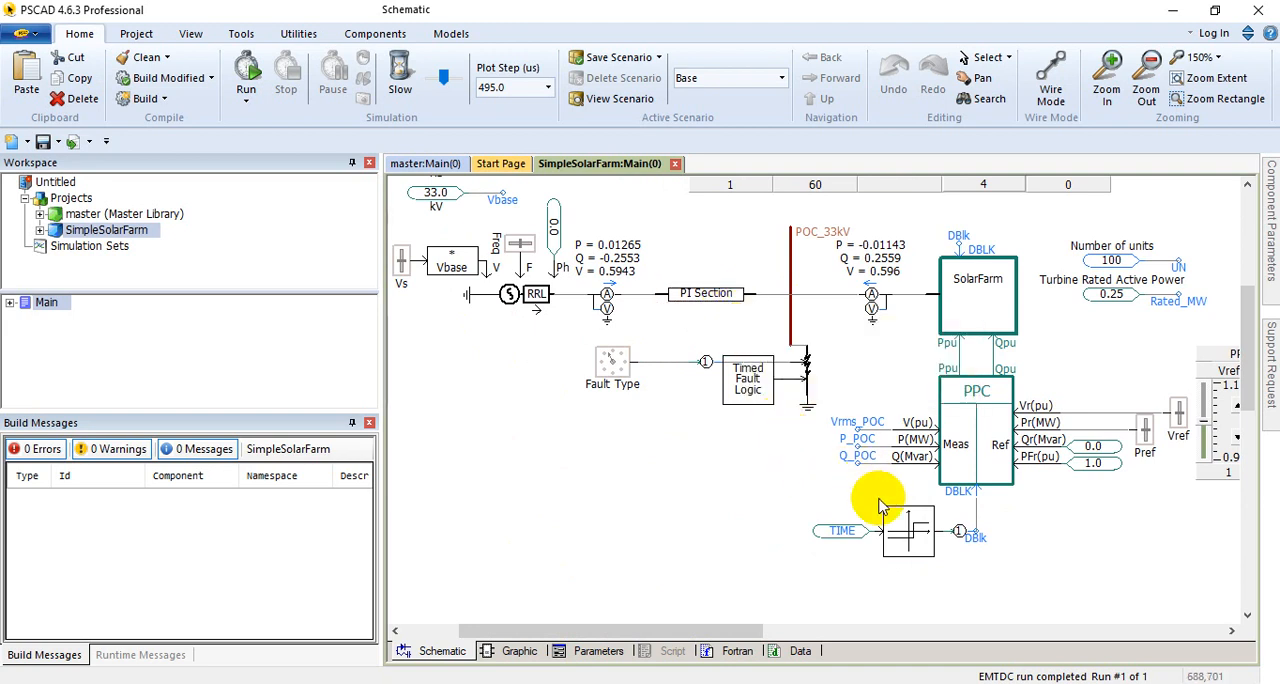
pyautogui.doubleClick(908, 525)
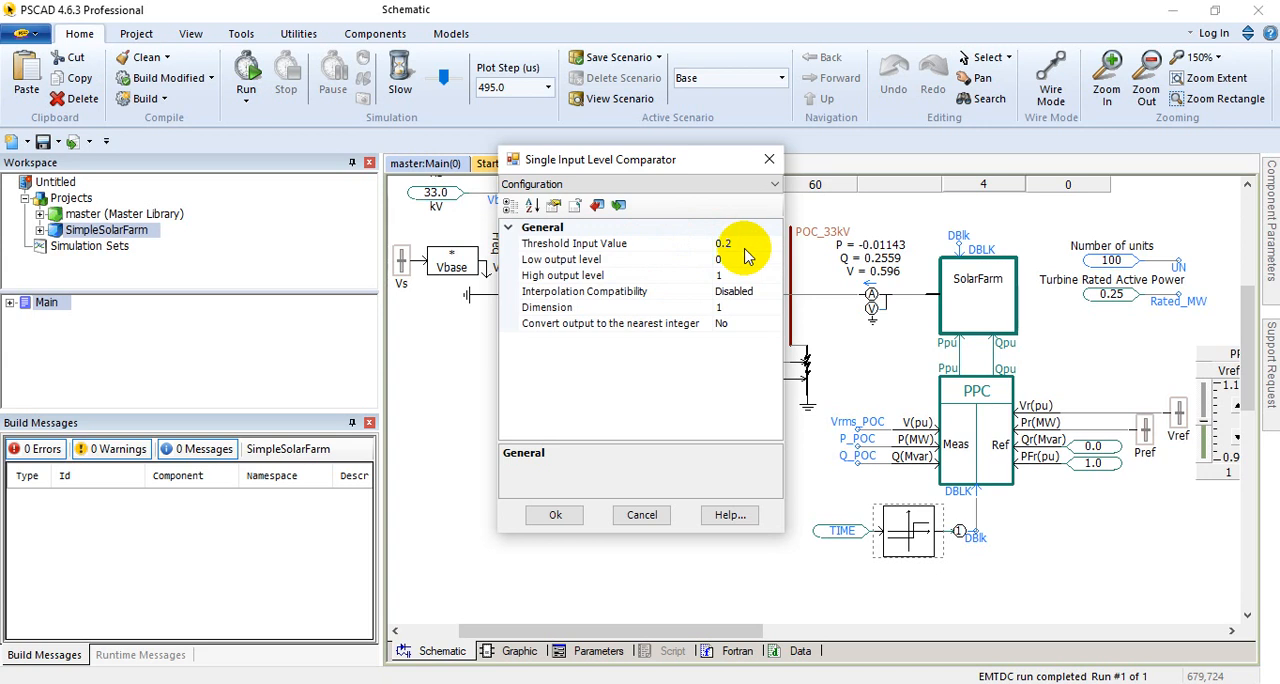
pyautogui.moveTo(753, 158); pyautogui.dragTo(676, 337)
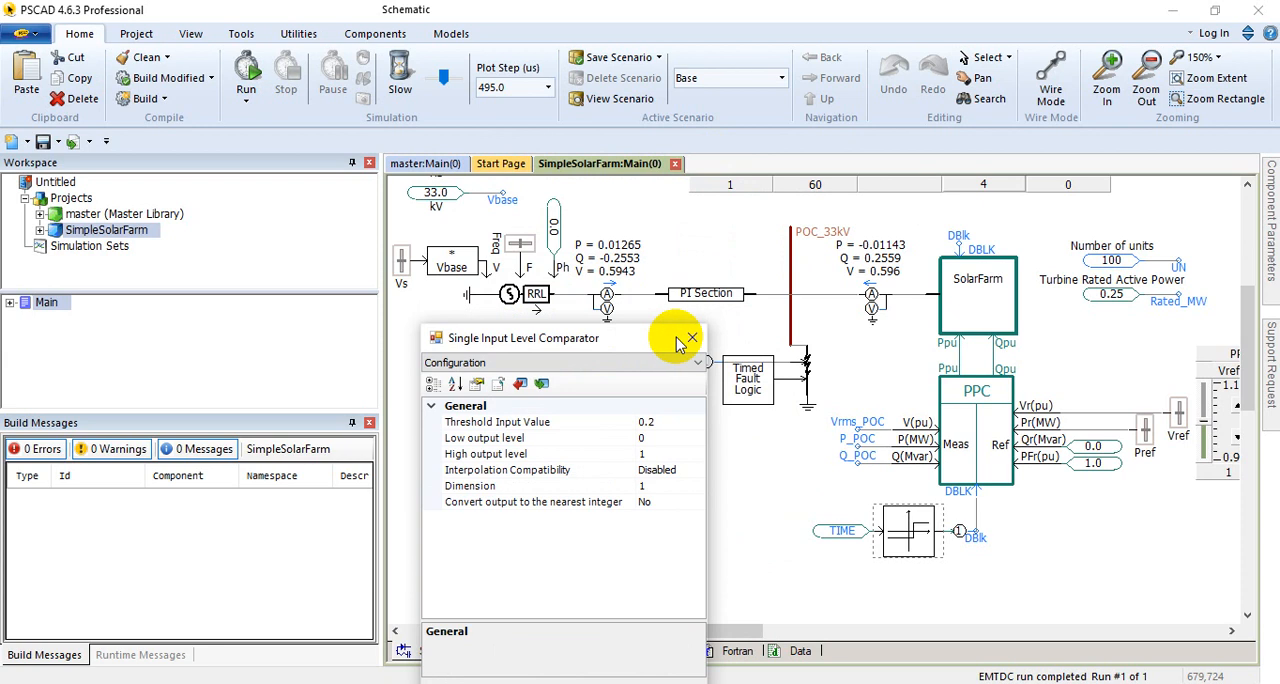
pyautogui.click(691, 338)
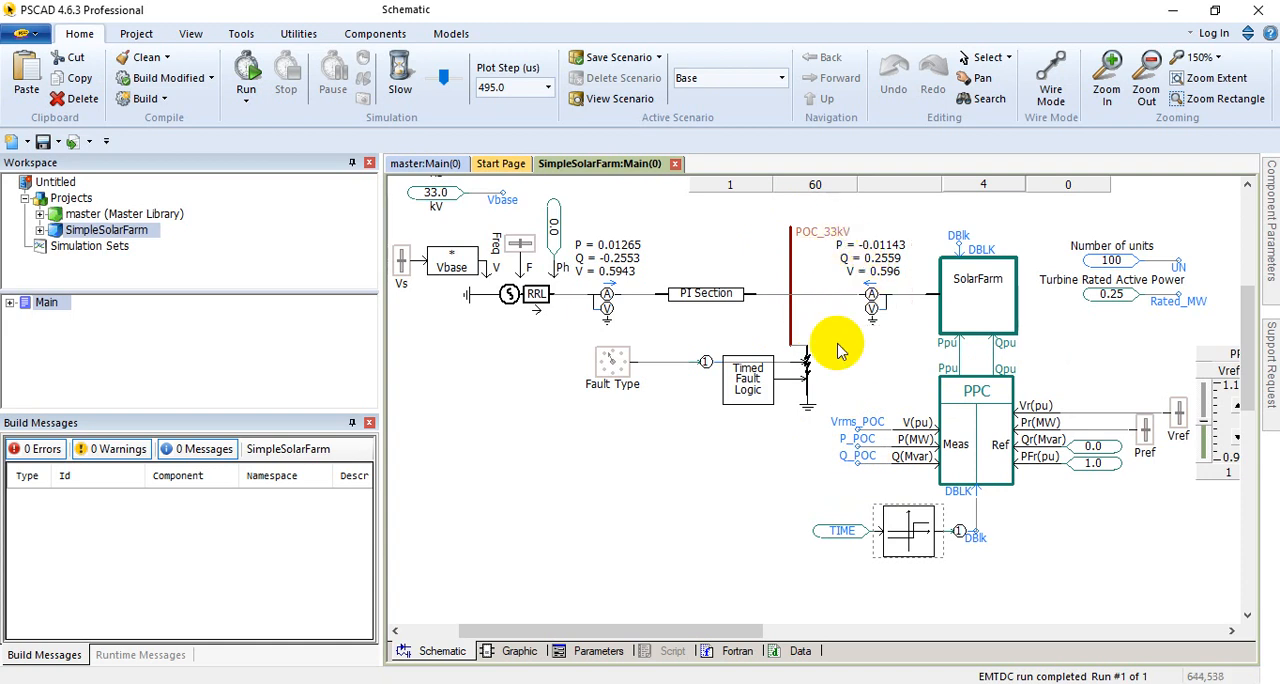
# Step: Review the configuration and signal names of the multimeter between the POC_33kV bus and the SolarFarm block, including active power, reactive power and RMS voltage
pyautogui.moveTo(743, 630); pyautogui.dragTo(809, 630)
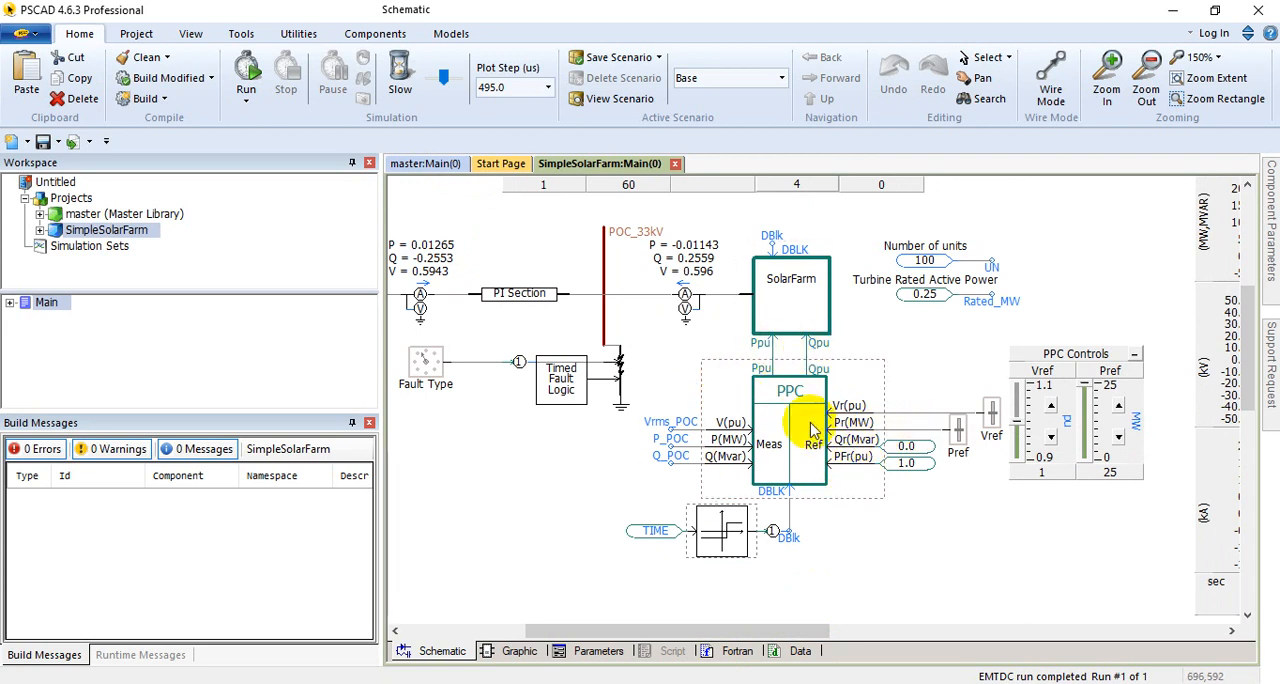
pyautogui.moveTo(812, 430)
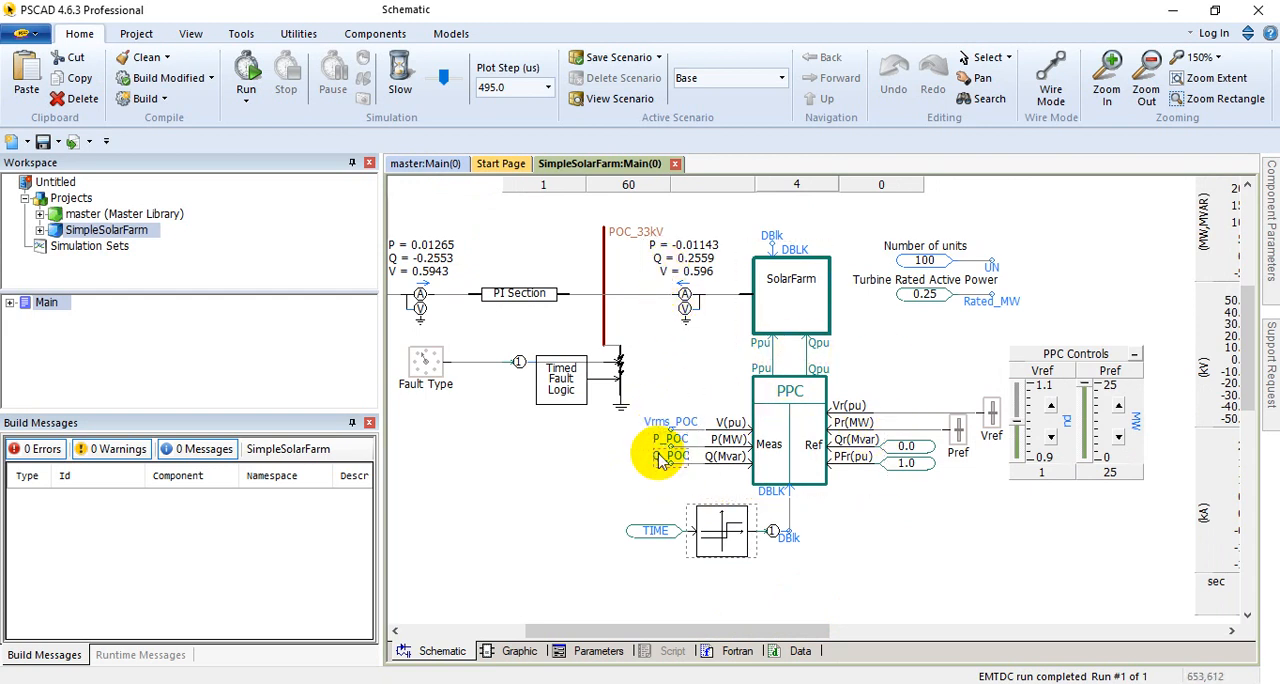
pyautogui.doubleClick(685, 303)
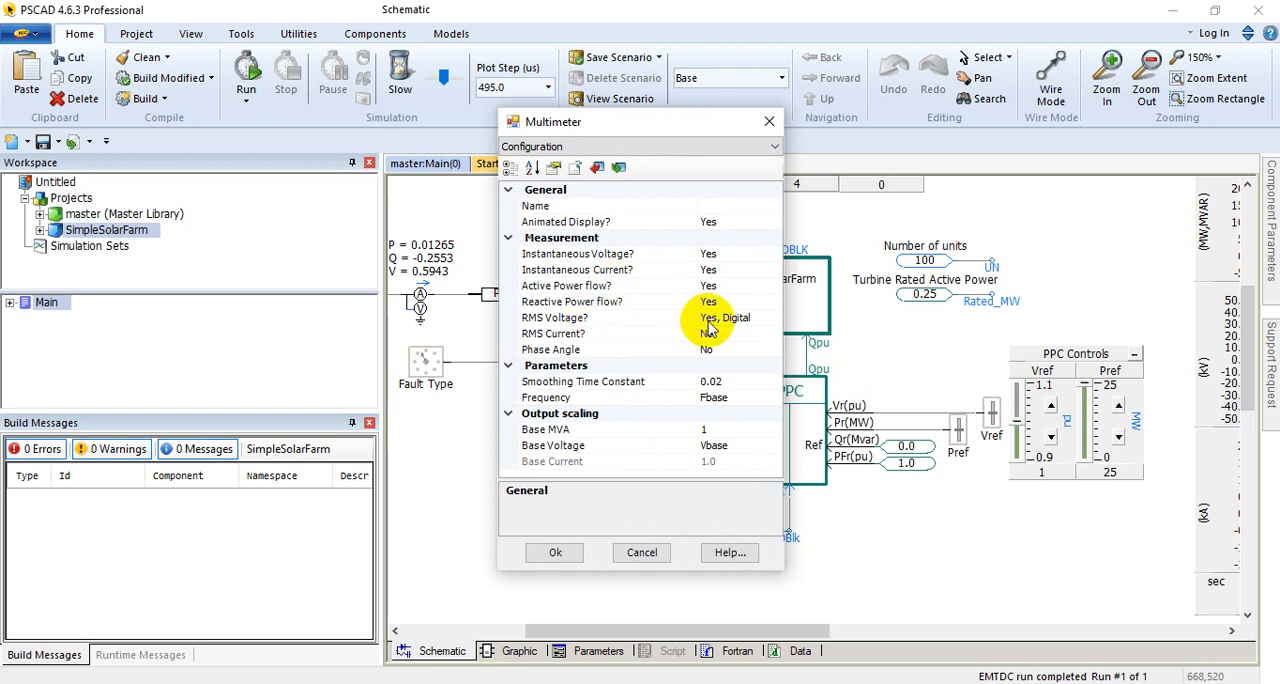
pyautogui.click(646, 148)
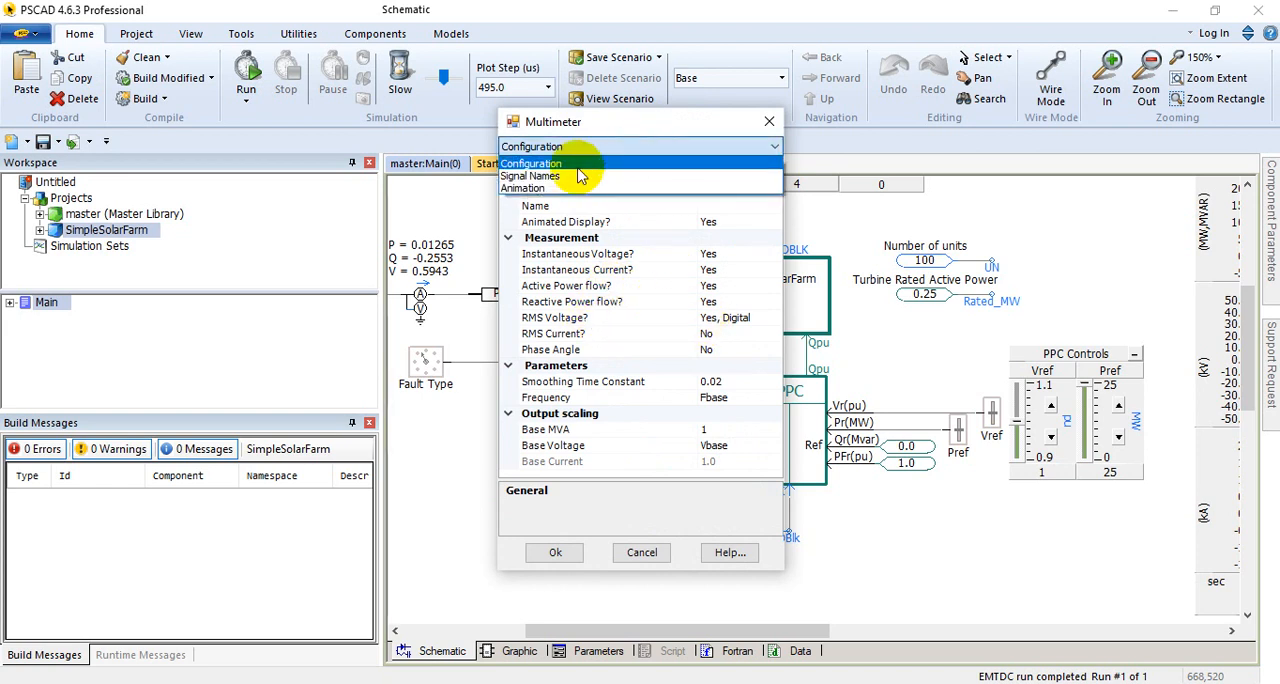
pyautogui.click(548, 178)
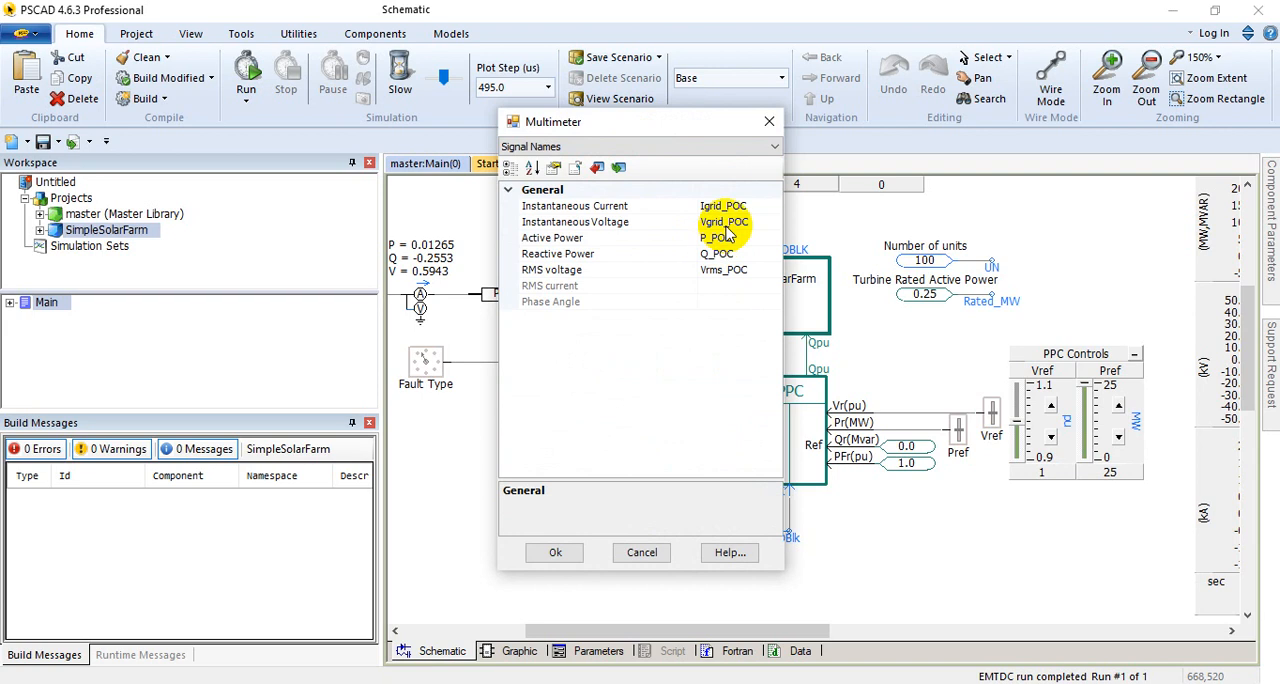
pyautogui.click(762, 271)
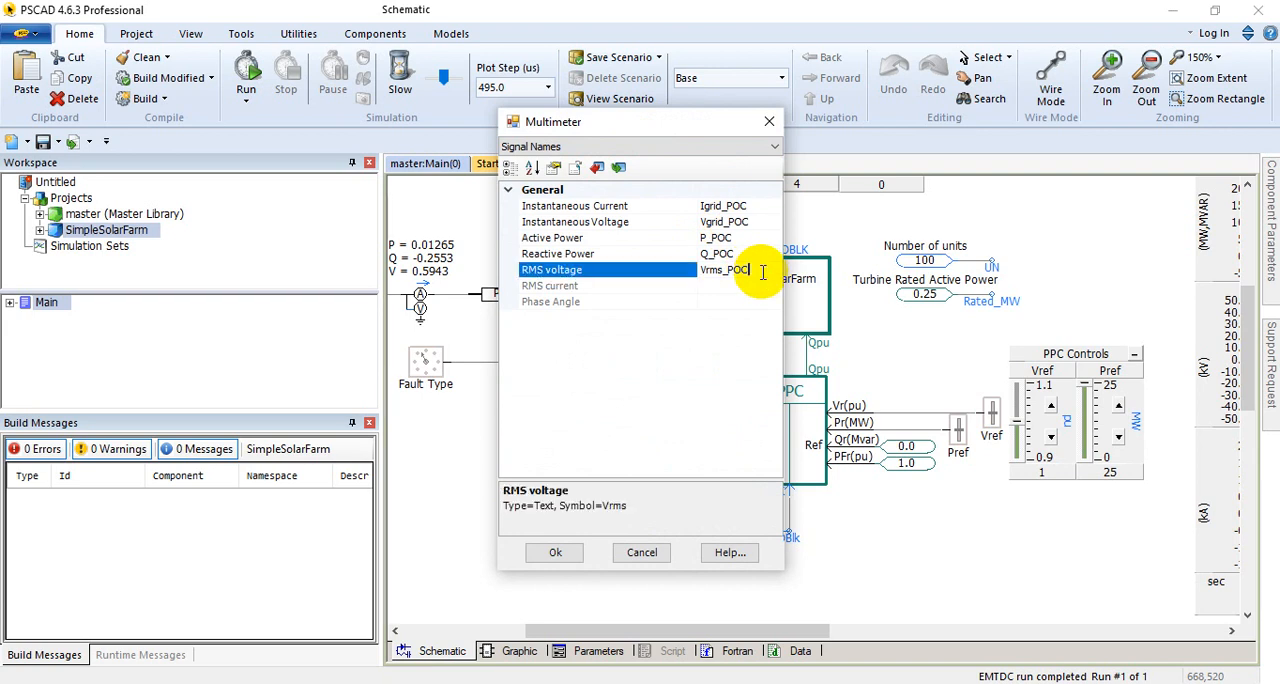
pyautogui.click(750, 240)
pyautogui.click(746, 256)
pyautogui.click(720, 239)
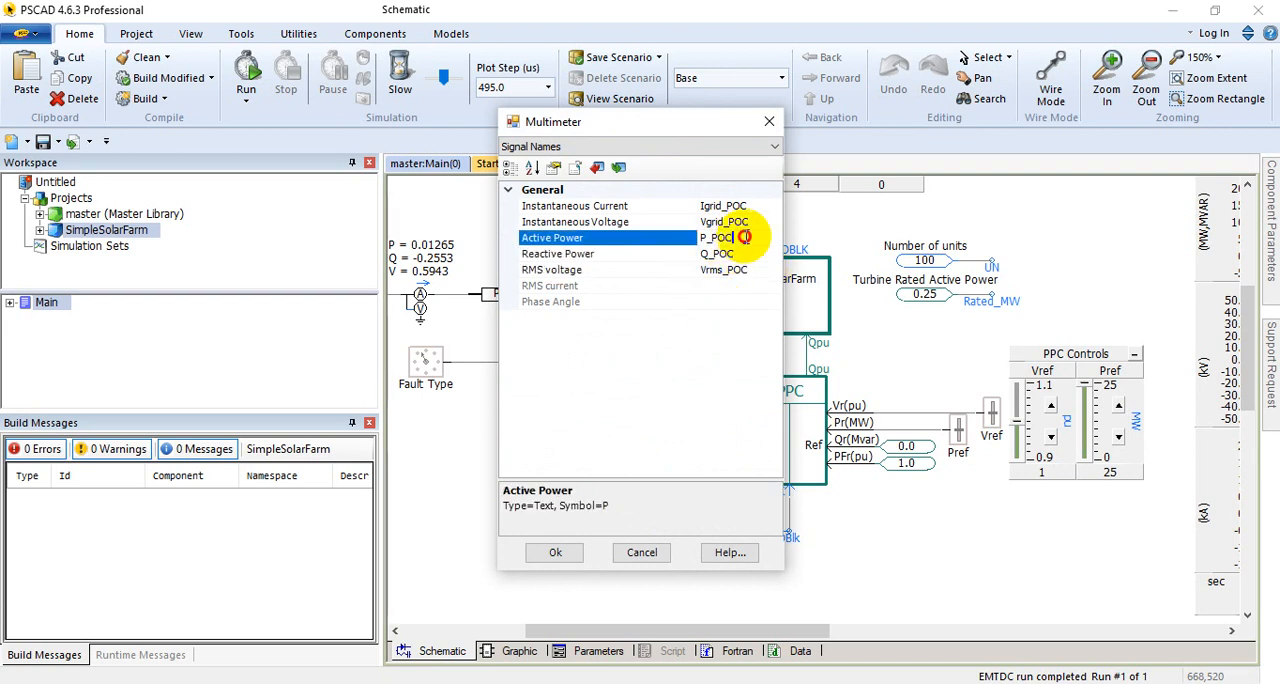
pyautogui.click(555, 552)
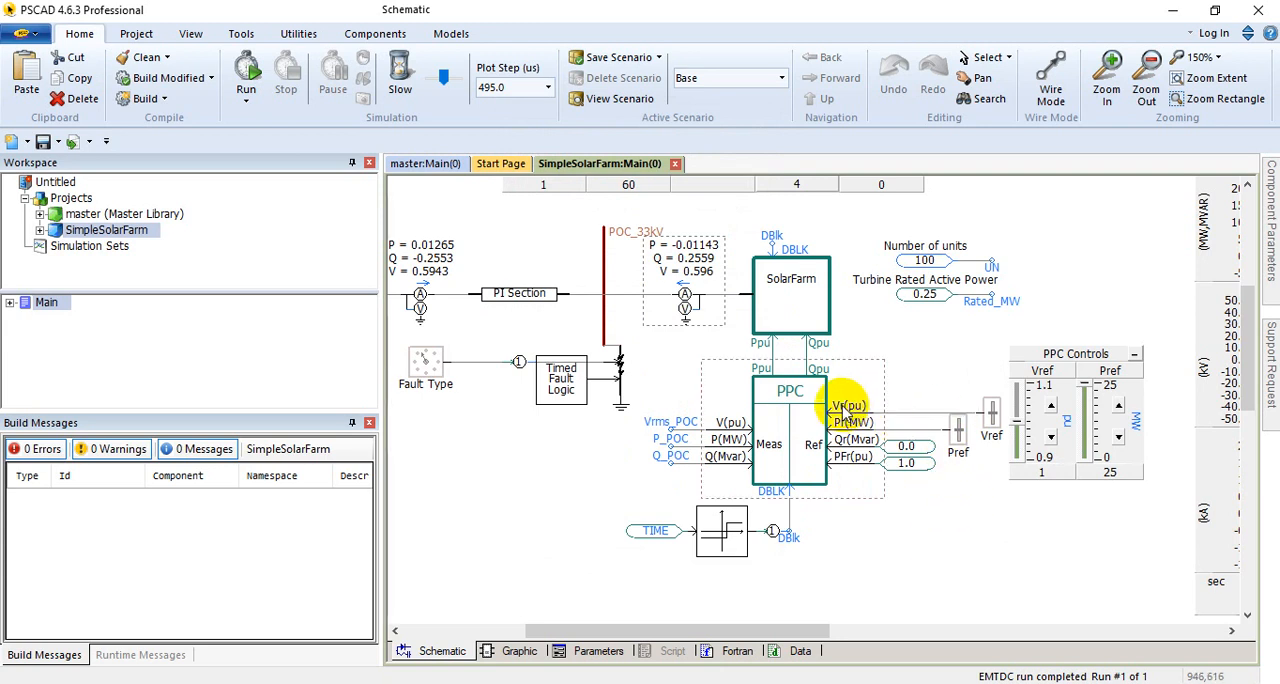
# Step: Review the Vref slider's settings and the constants for number of units and turbine rated active power
pyautogui.doubleClick(1043, 420)
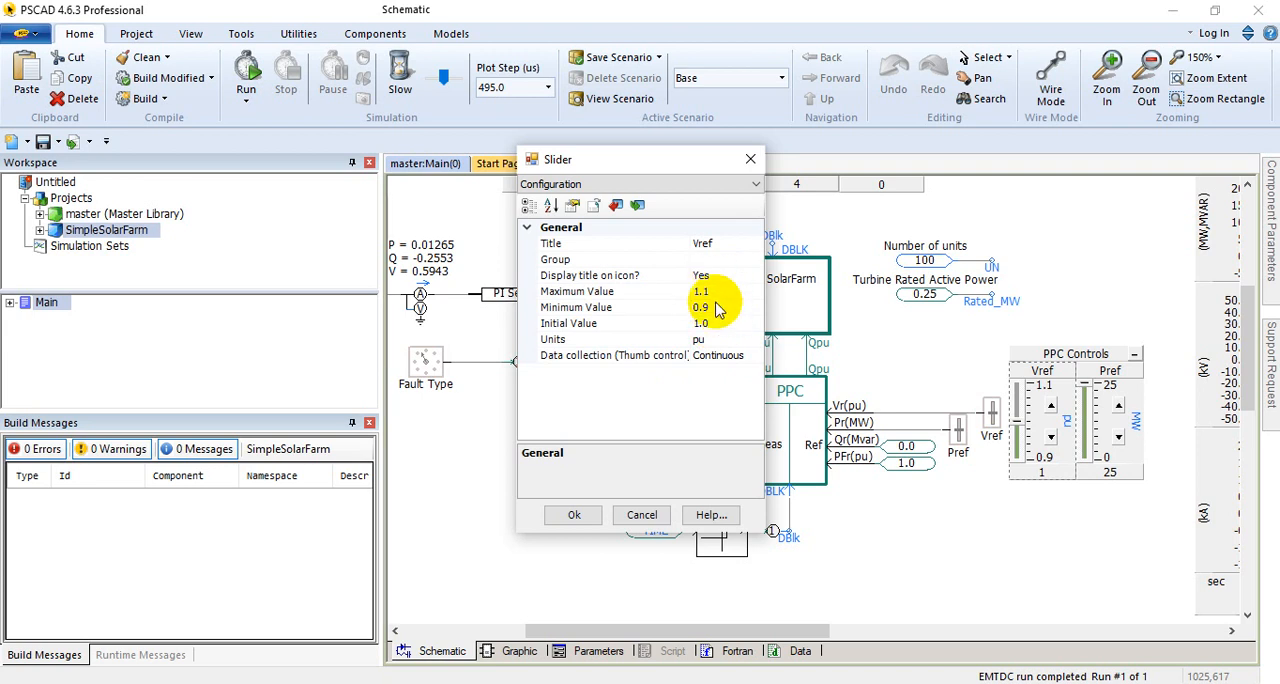
pyautogui.click(573, 516)
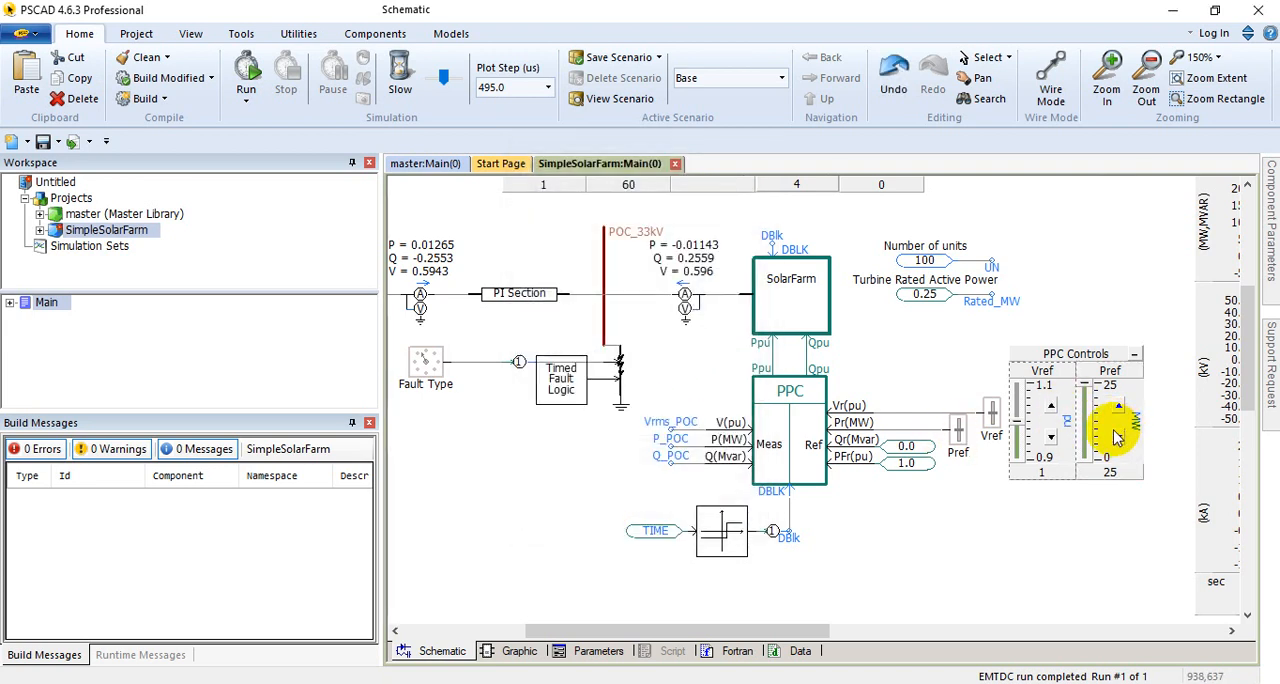
pyautogui.click(912, 285)
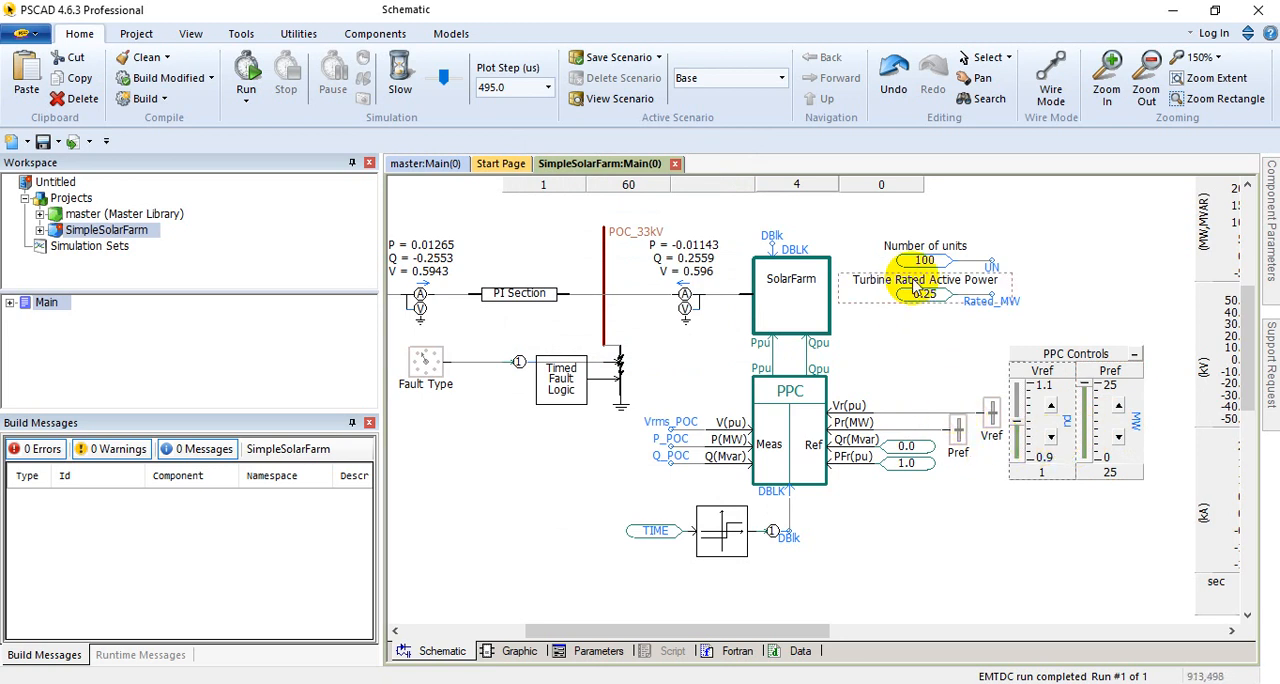
pyautogui.scroll(1, 930, 283)
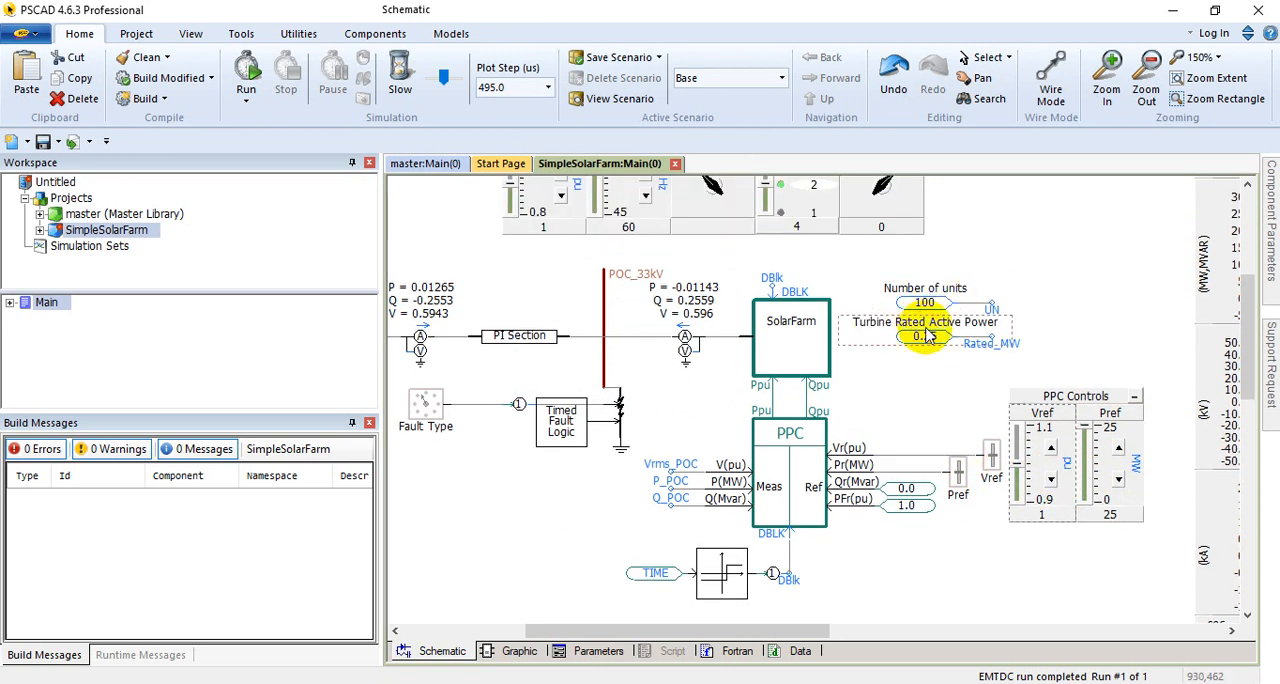
pyautogui.click(912, 322)
pyautogui.click(885, 378)
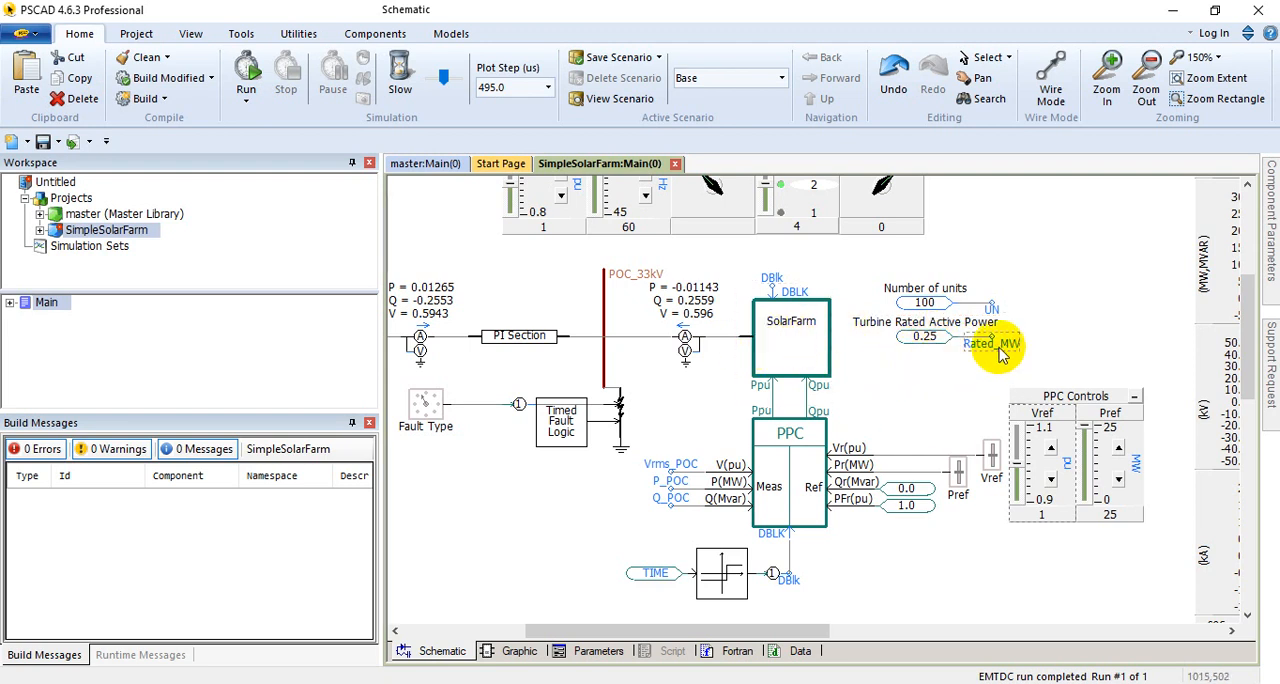
pyautogui.click(944, 333)
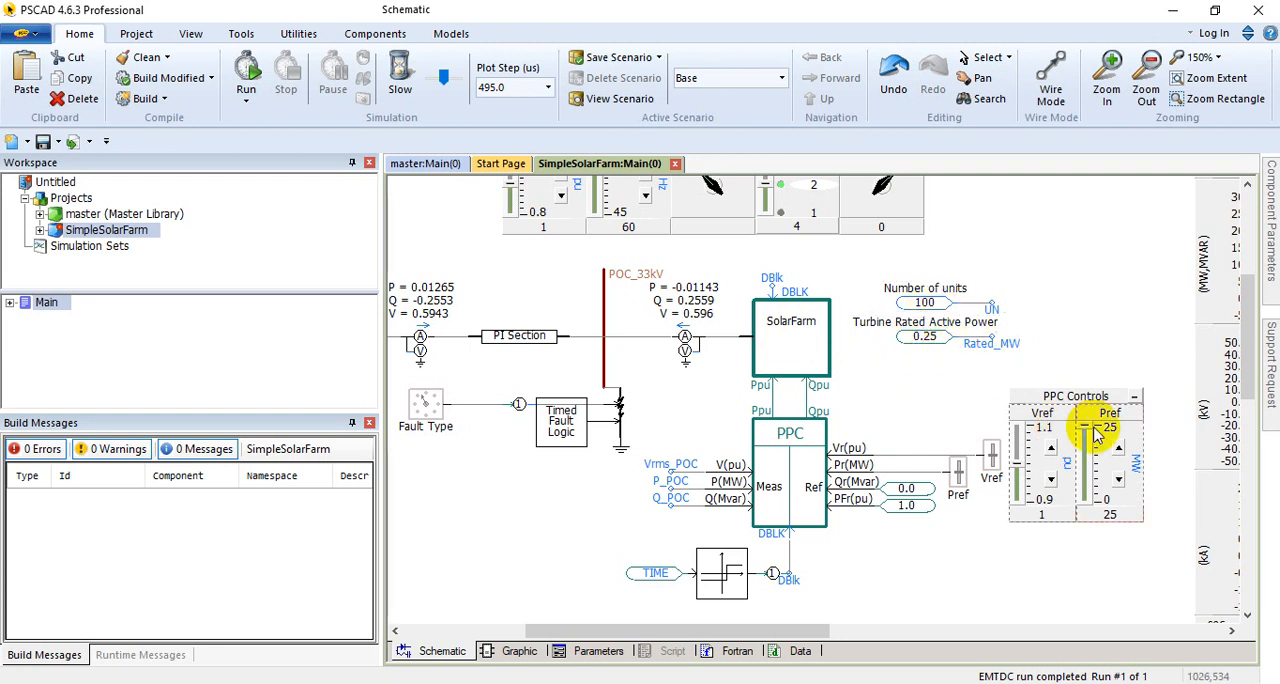
# Step: Inspect the Pref slider's maximum, minimum and initial values in the PPC Controls without changing them
pyautogui.moveTo(1137, 440)
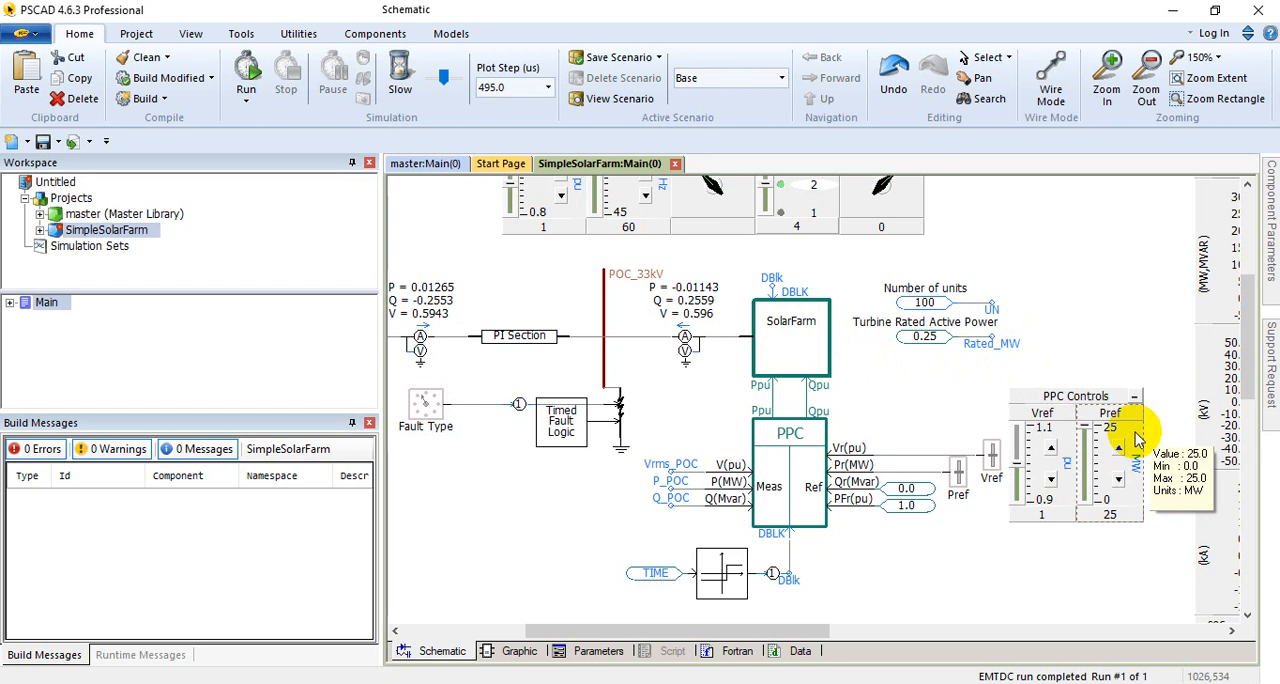
pyautogui.doubleClick(1136, 435)
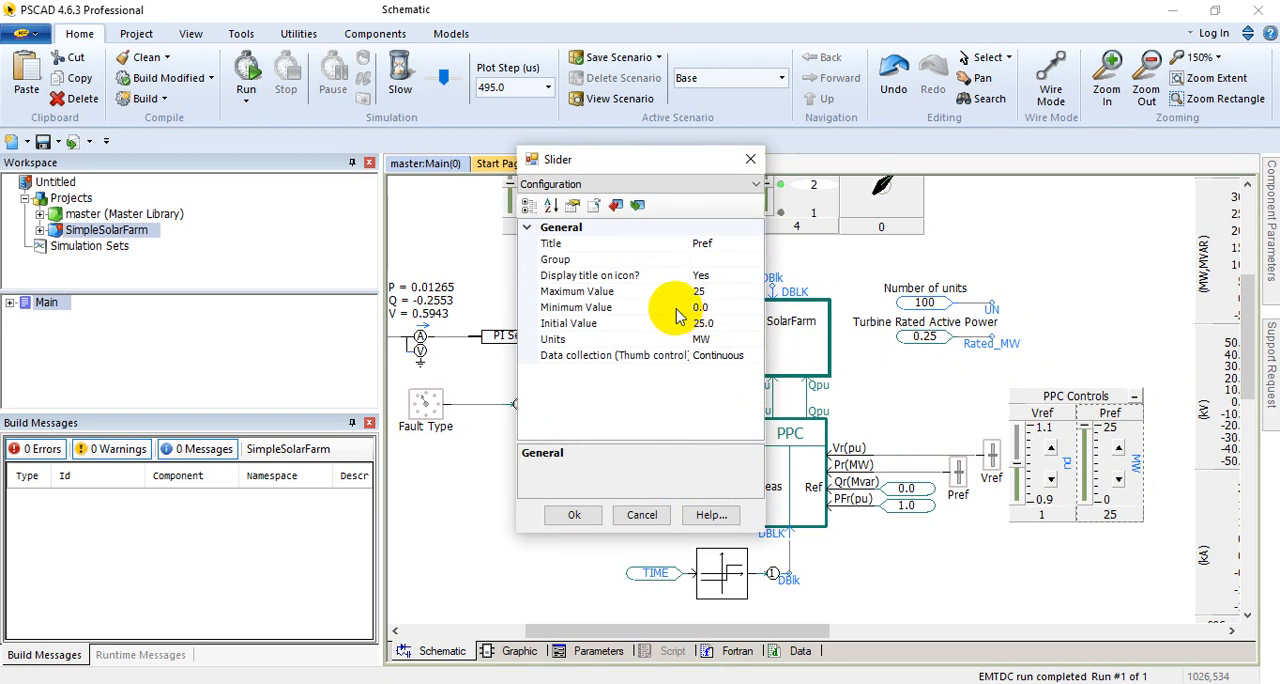
pyautogui.click(641, 514)
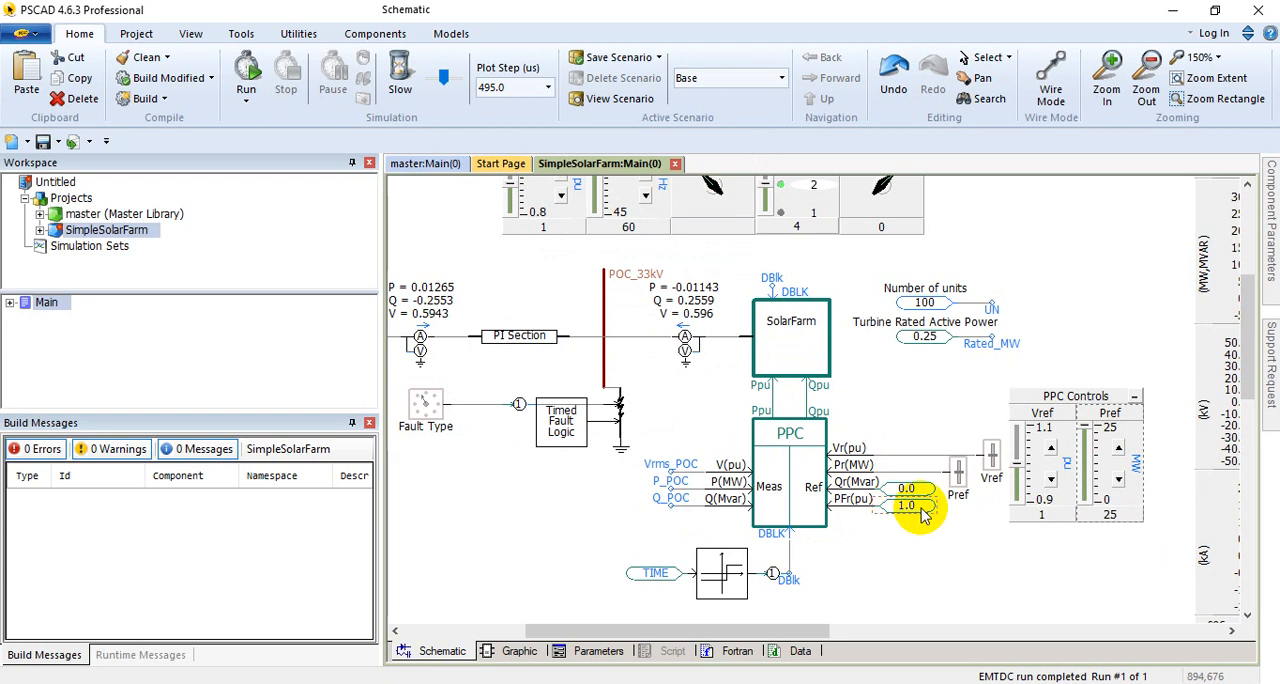
# Step: Open the PPC block's parameters and compare its number of inverters and single inverter MVA rating with the UN and Rated_MW constants
pyautogui.moveTo(922, 512)
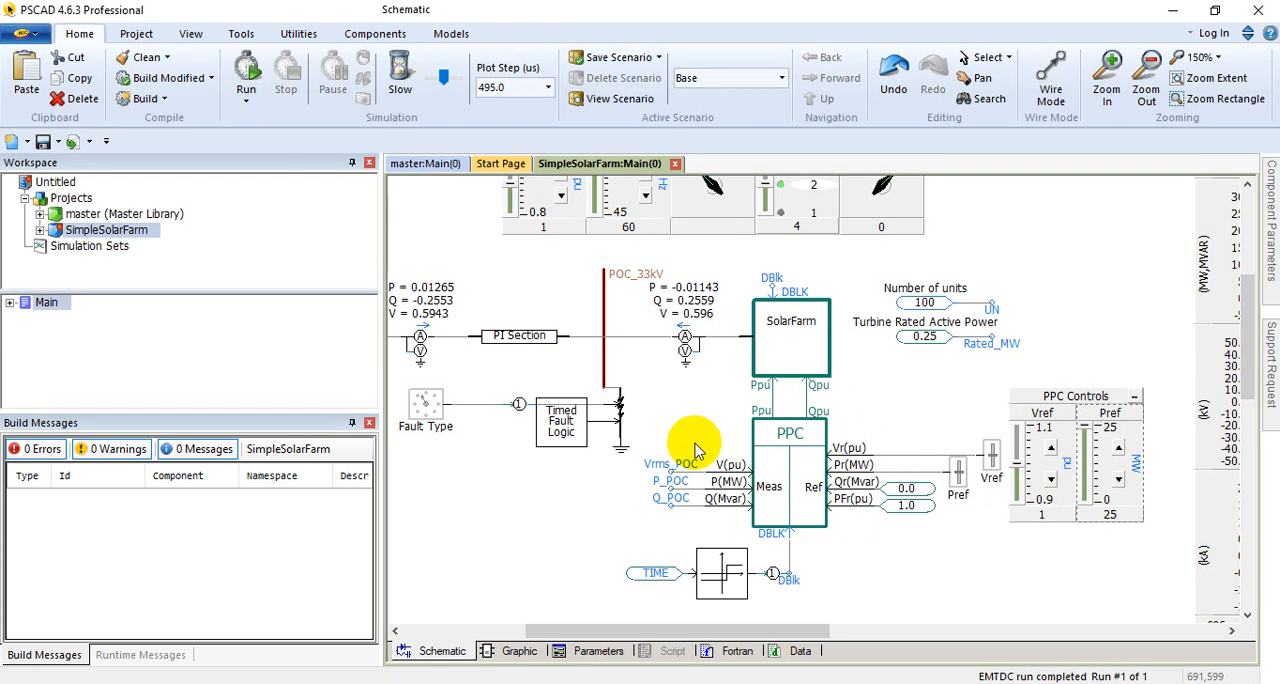
pyautogui.rightClick(800, 435)
pyautogui.click(810, 103)
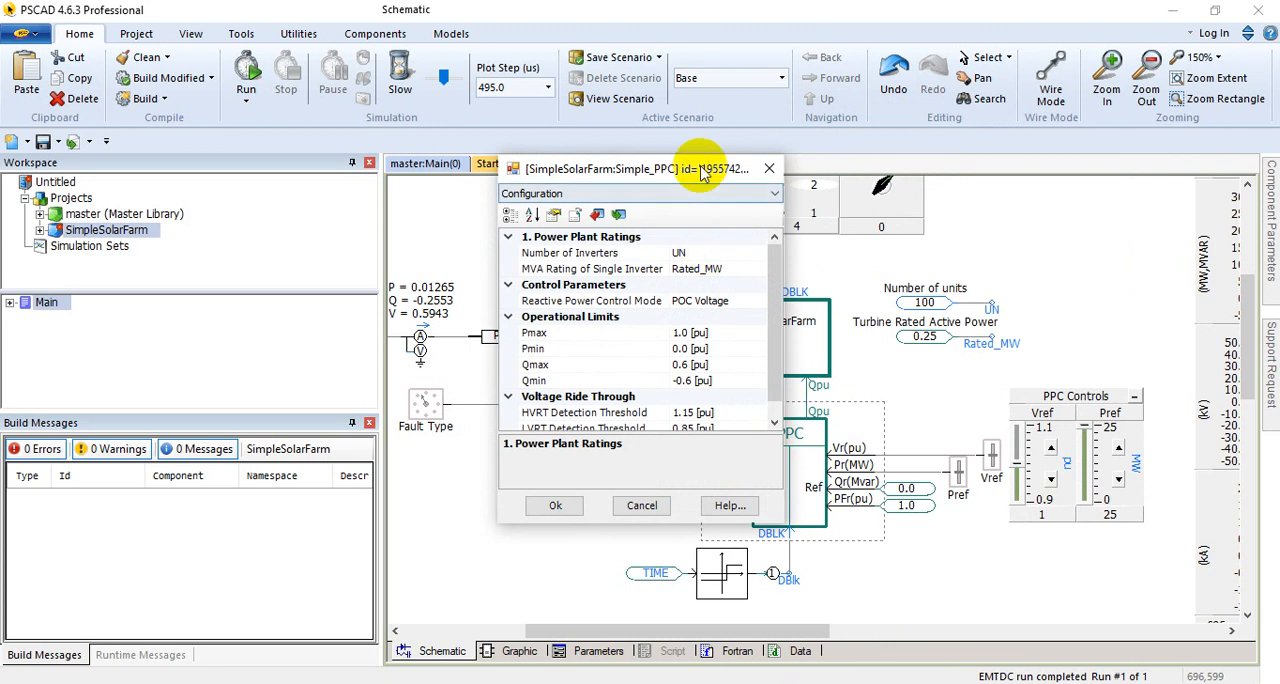
pyautogui.click(693, 194)
pyautogui.click(693, 197)
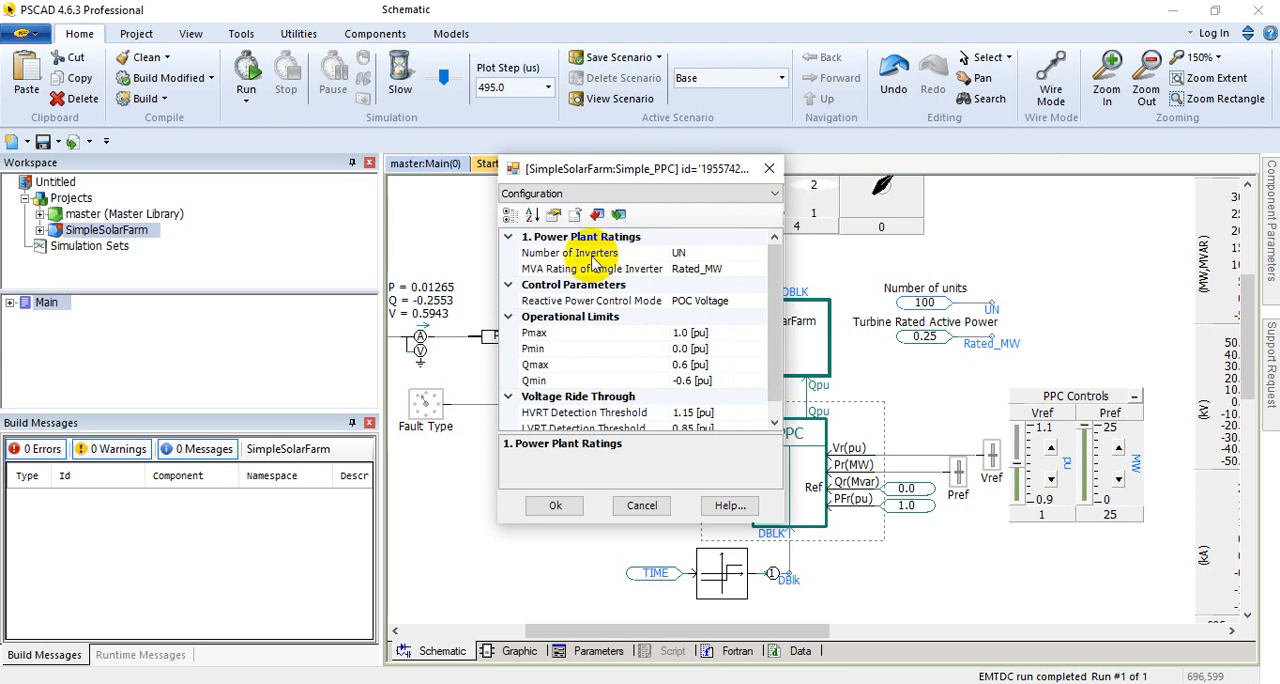
pyautogui.click(708, 255)
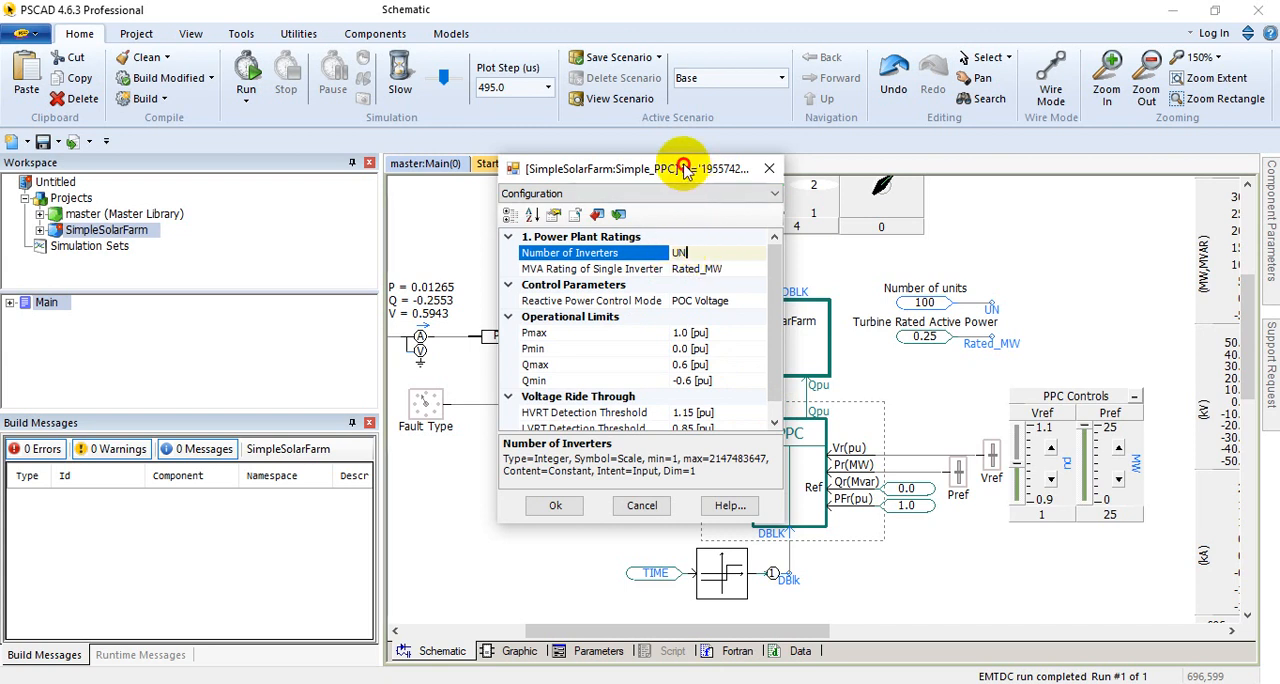
pyautogui.moveTo(686, 166); pyautogui.dragTo(606, 320)
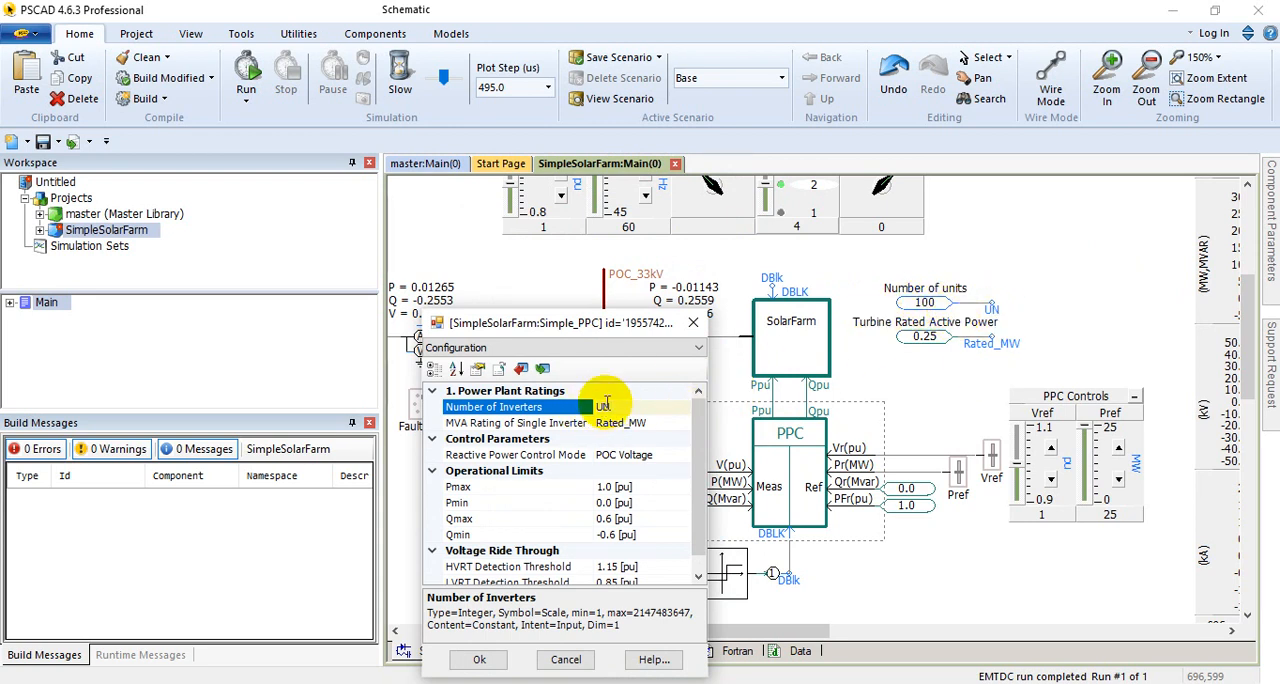
pyautogui.moveTo(606, 330); pyautogui.dragTo(632, 244)
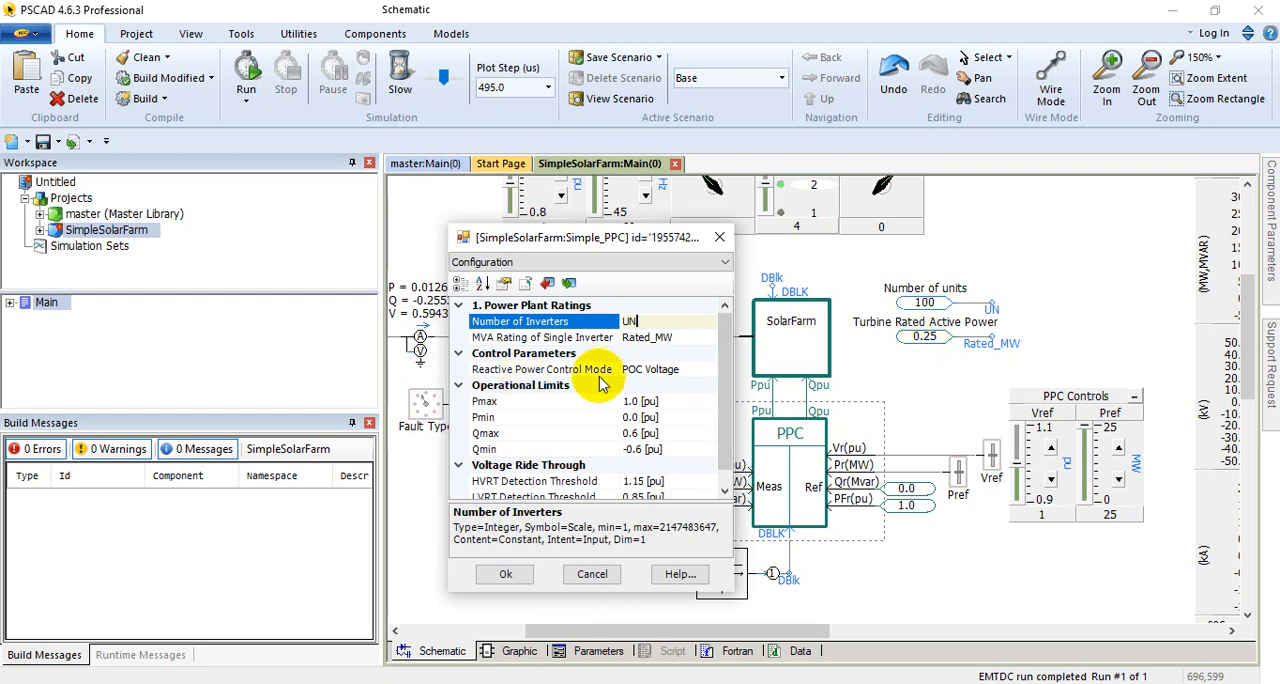
# Step: Review the PPC's reactive power control mode choices, operational limits and voltage ride through thresholds, and close its parameters unchanged
pyautogui.click(682, 373)
pyautogui.click(708, 371)
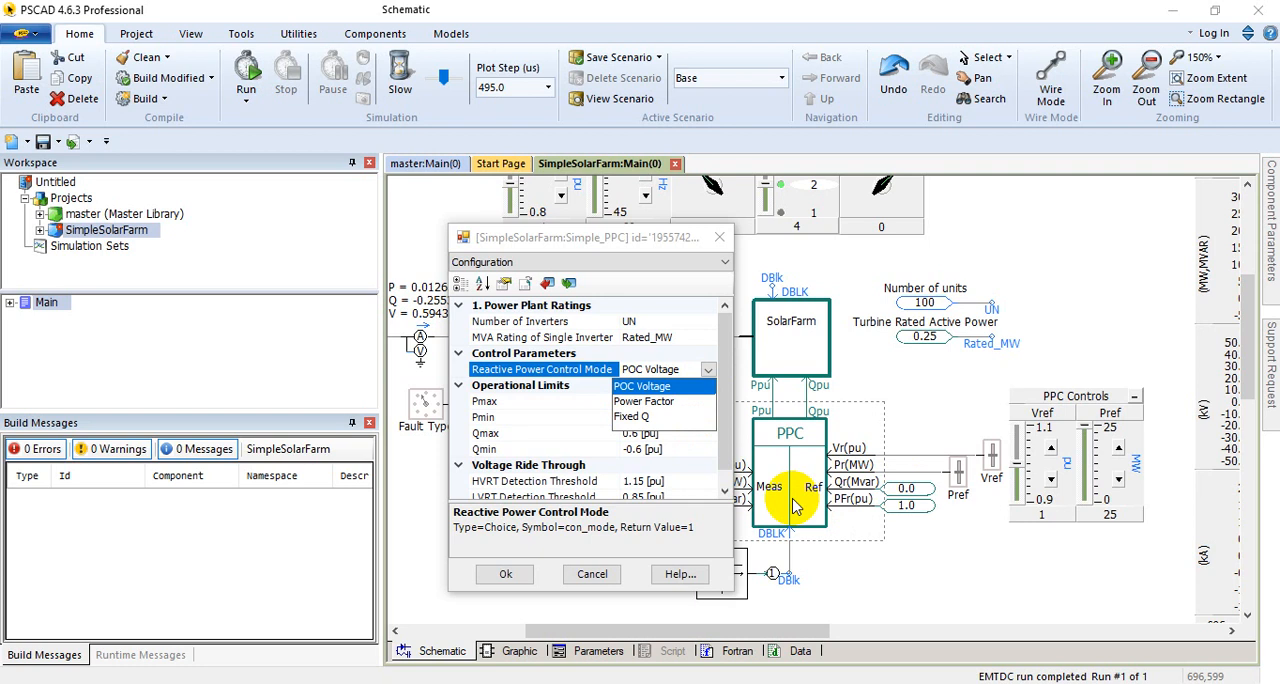
pyautogui.click(743, 358)
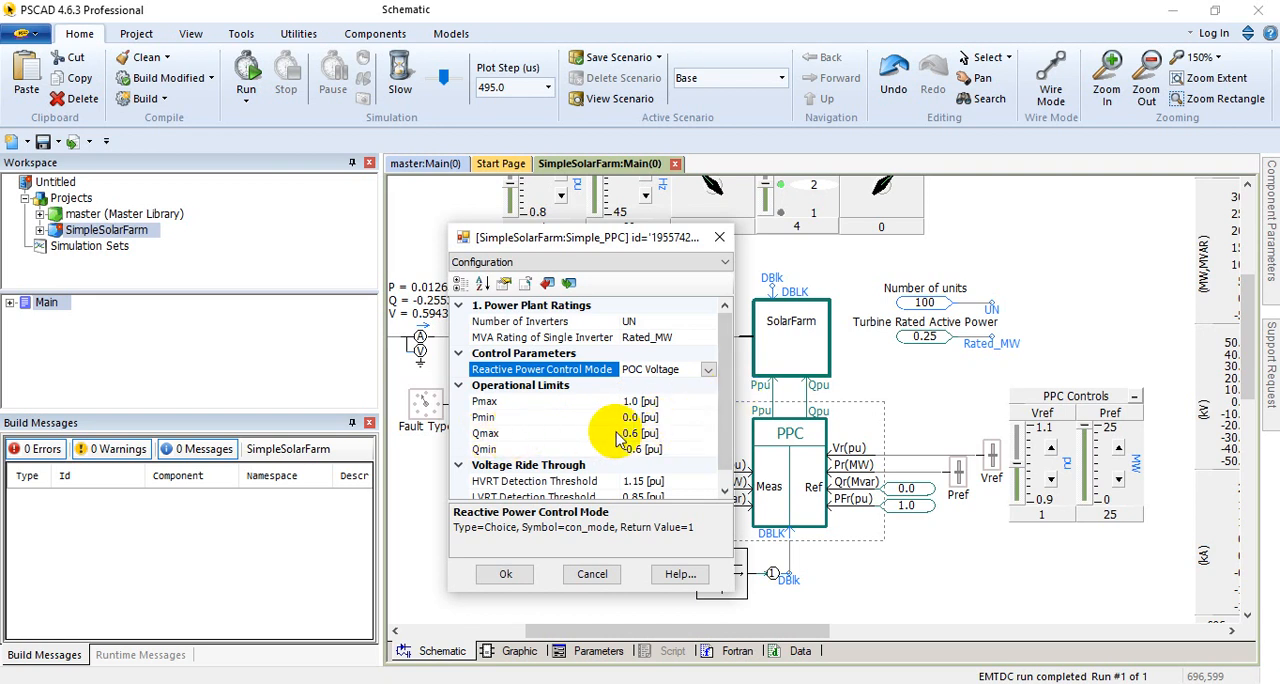
pyautogui.scroll(-1, 641, 441)
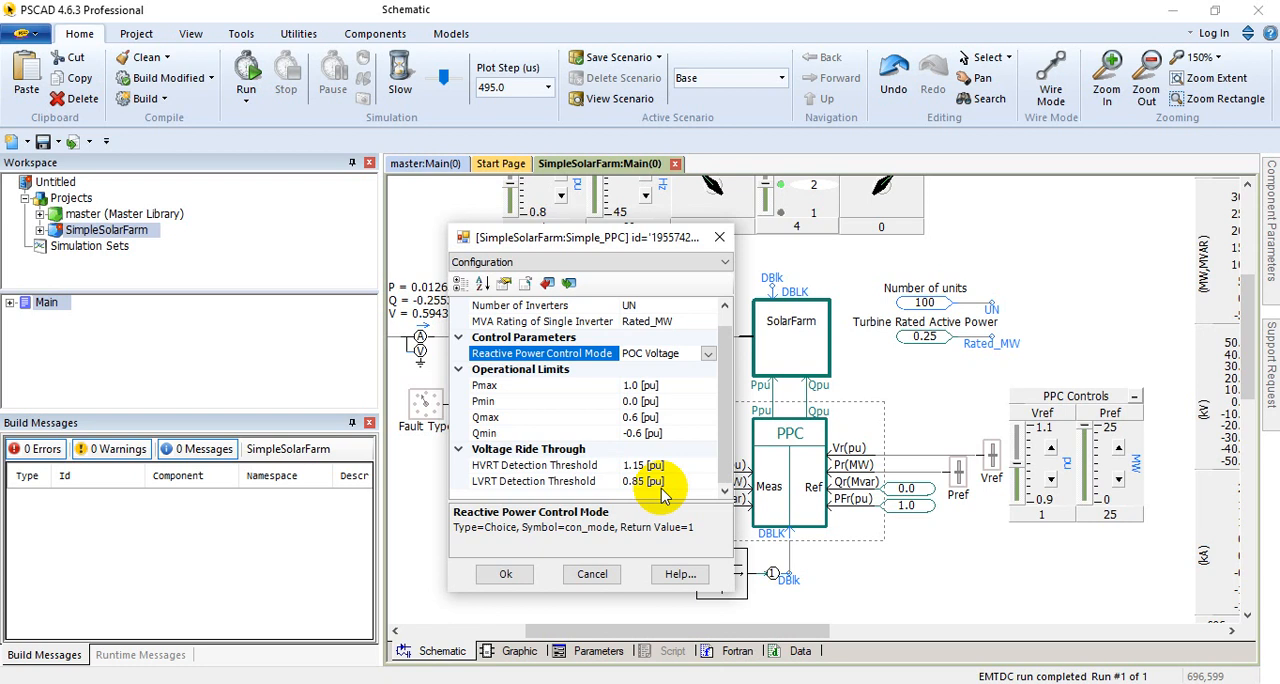
pyautogui.click(719, 237)
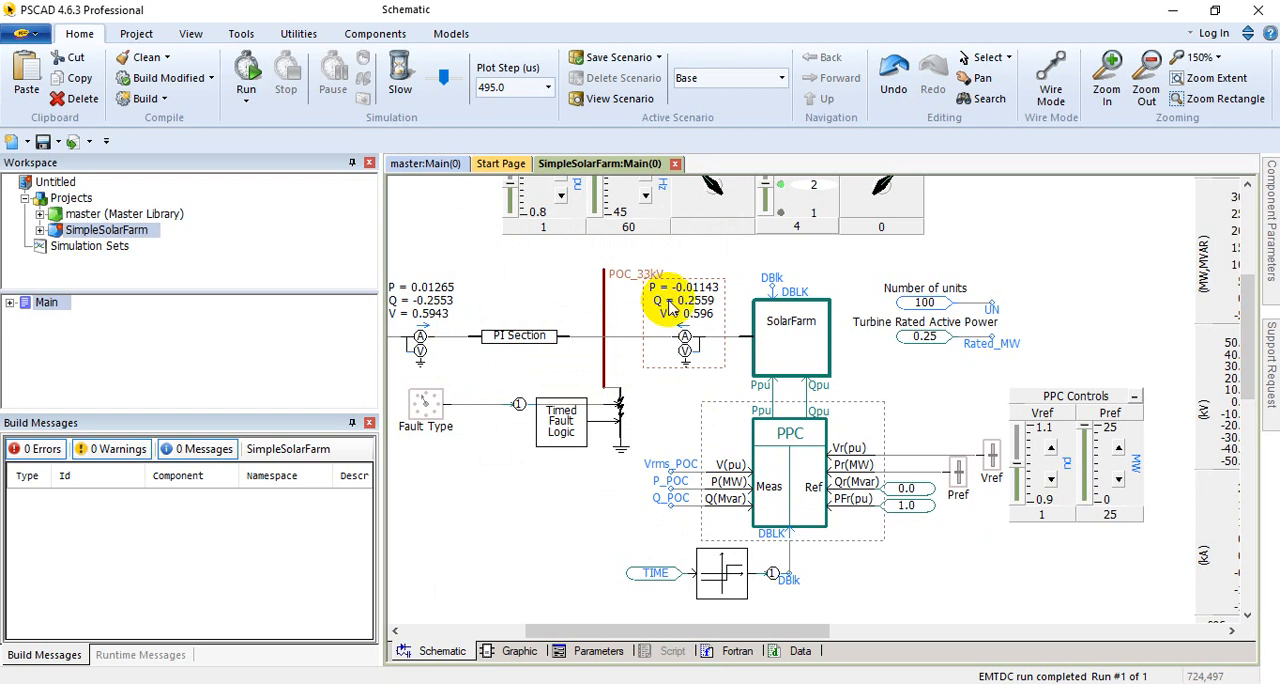
# Step: Reopen the PPC block's parameters to recheck the available reactive power control modes, and cancel without changes
pyautogui.rightClick(795, 445)
pyautogui.click(835, 104)
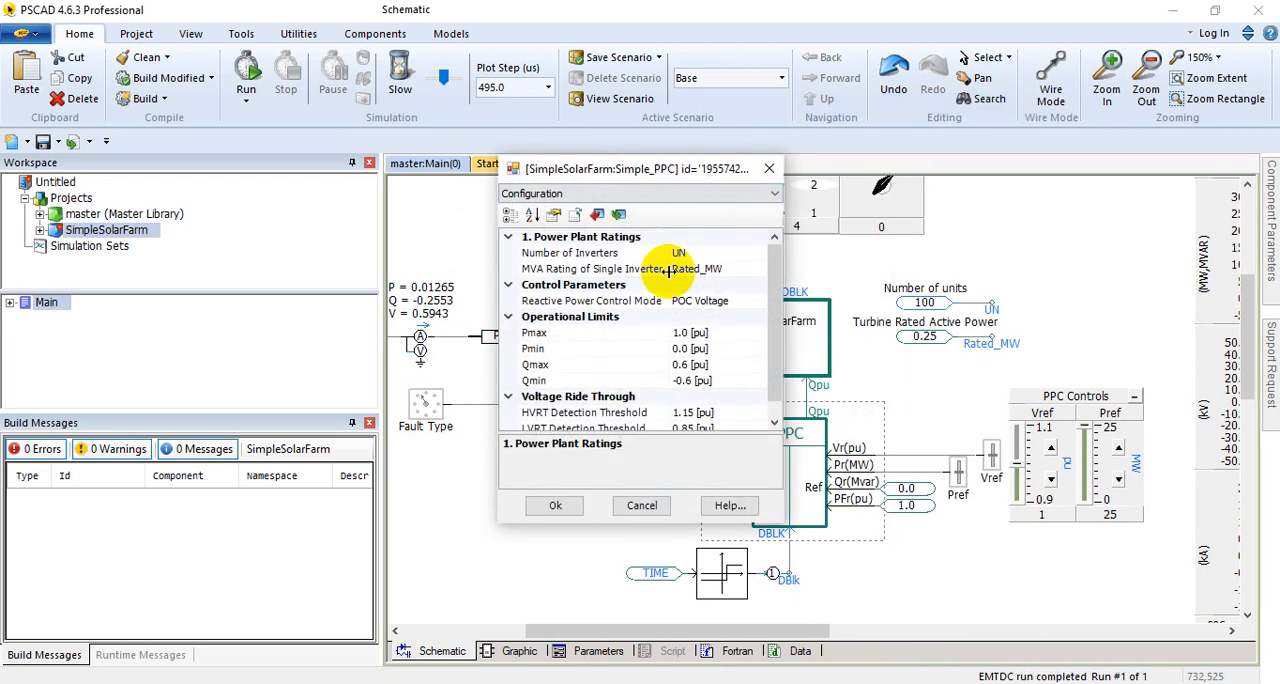
pyautogui.click(742, 301)
pyautogui.click(758, 301)
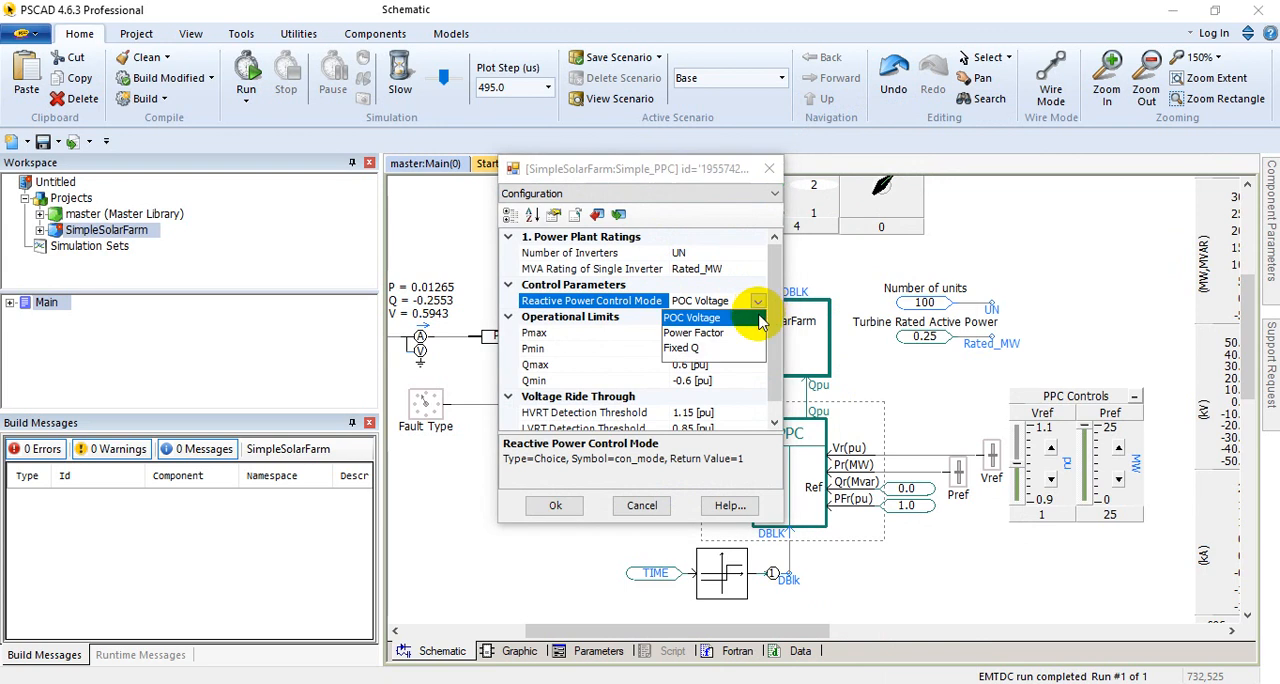
pyautogui.click(643, 507)
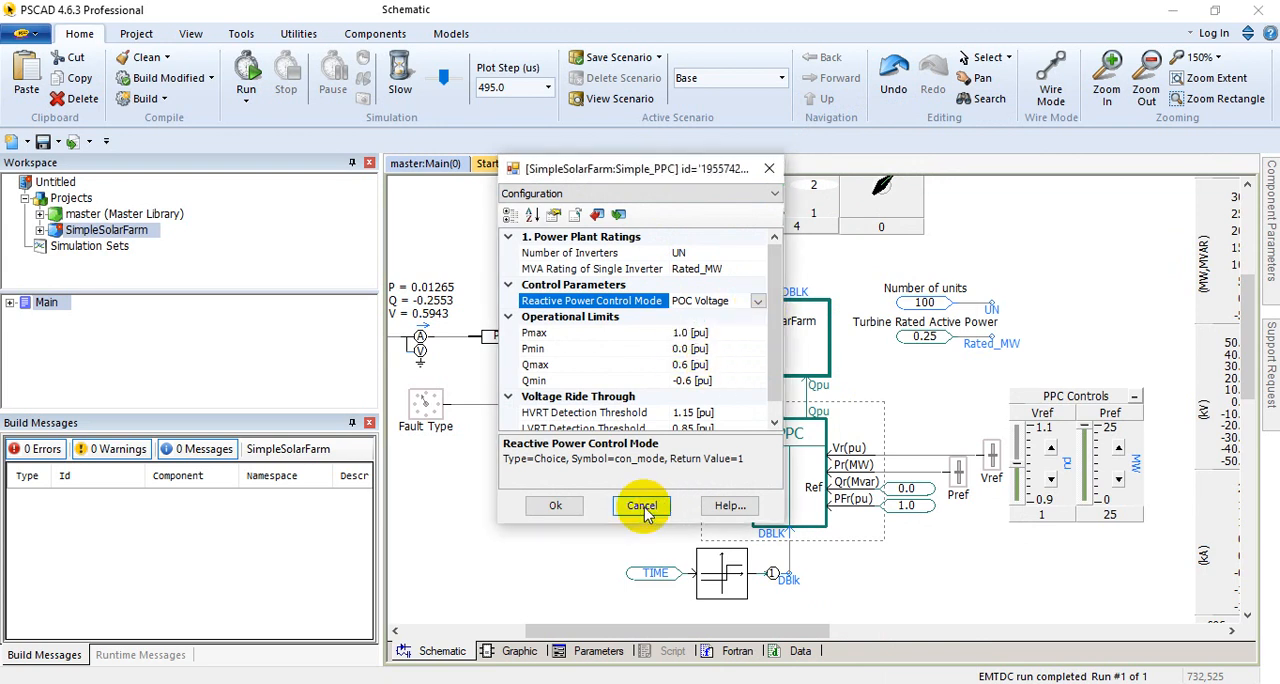
# Step: Close the PPC's parameters unchanged, and open its internal schematic to survey the control sections and the PPC Control Parameters sliders
pyautogui.click(643, 507)
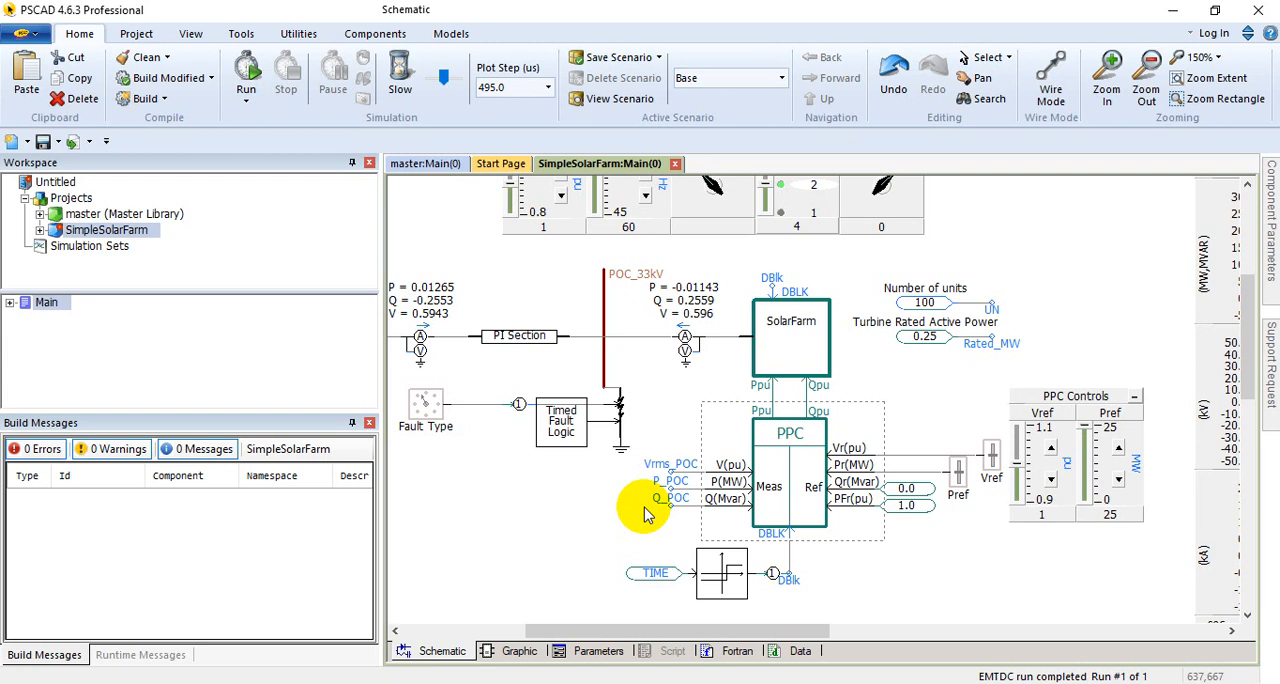
pyautogui.doubleClick(790, 480)
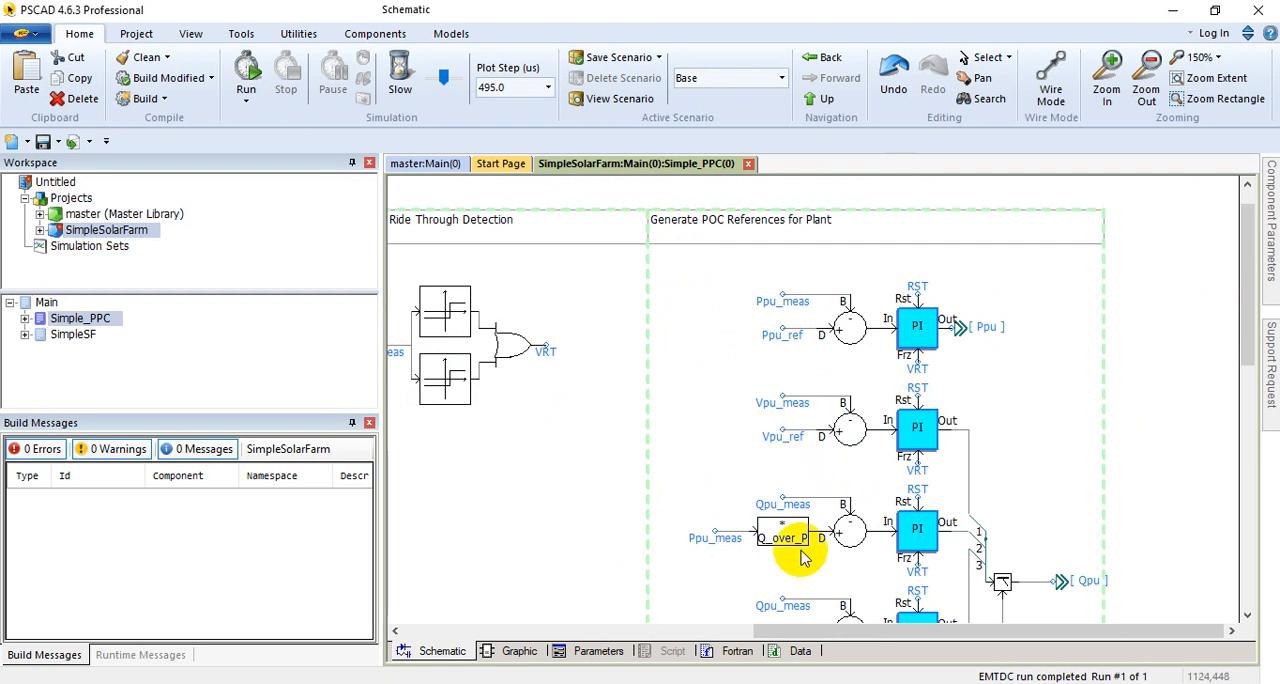
pyautogui.moveTo(845, 638); pyautogui.dragTo(490, 634)
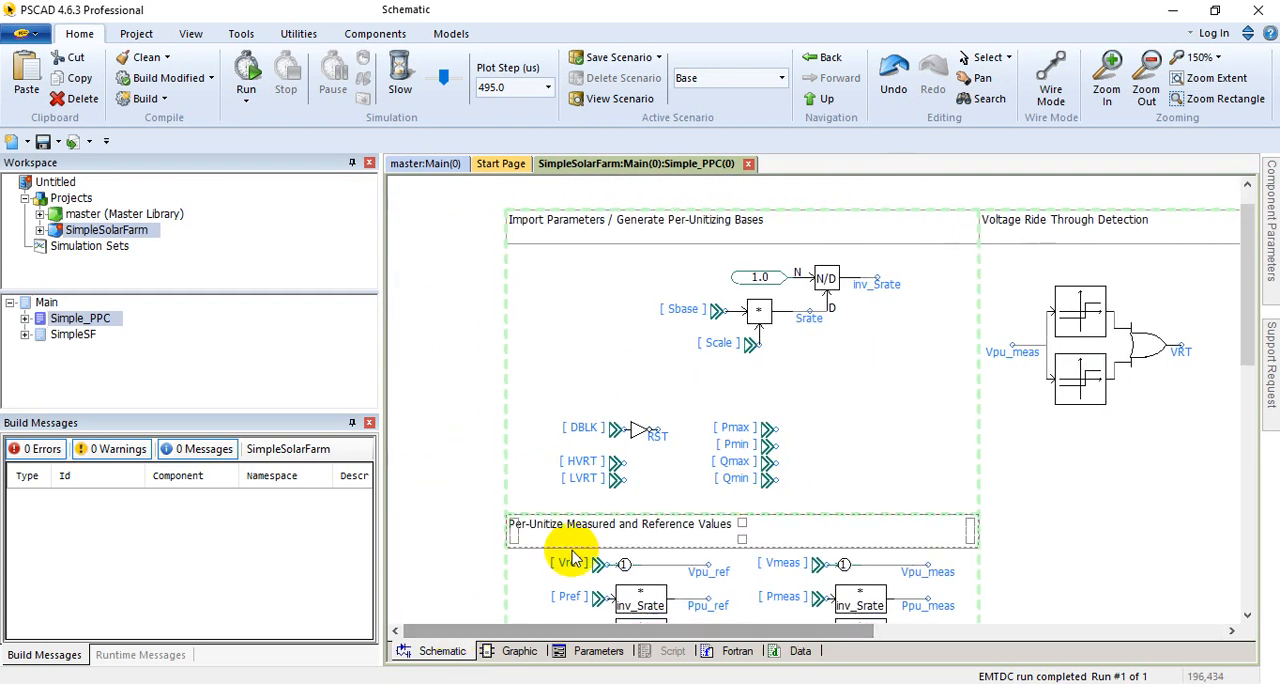
pyautogui.scroll(-10, 652, 440)
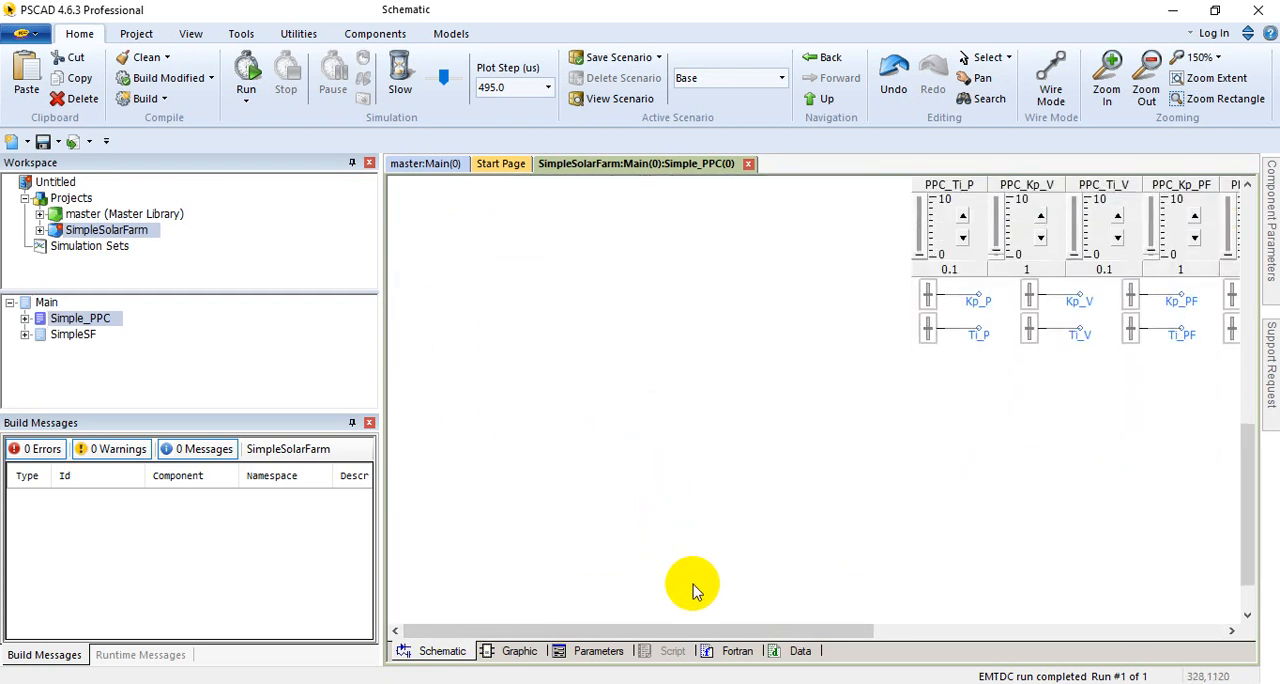
pyautogui.moveTo(773, 632); pyautogui.dragTo(1023, 630)
pyautogui.scroll(3, 846, 600)
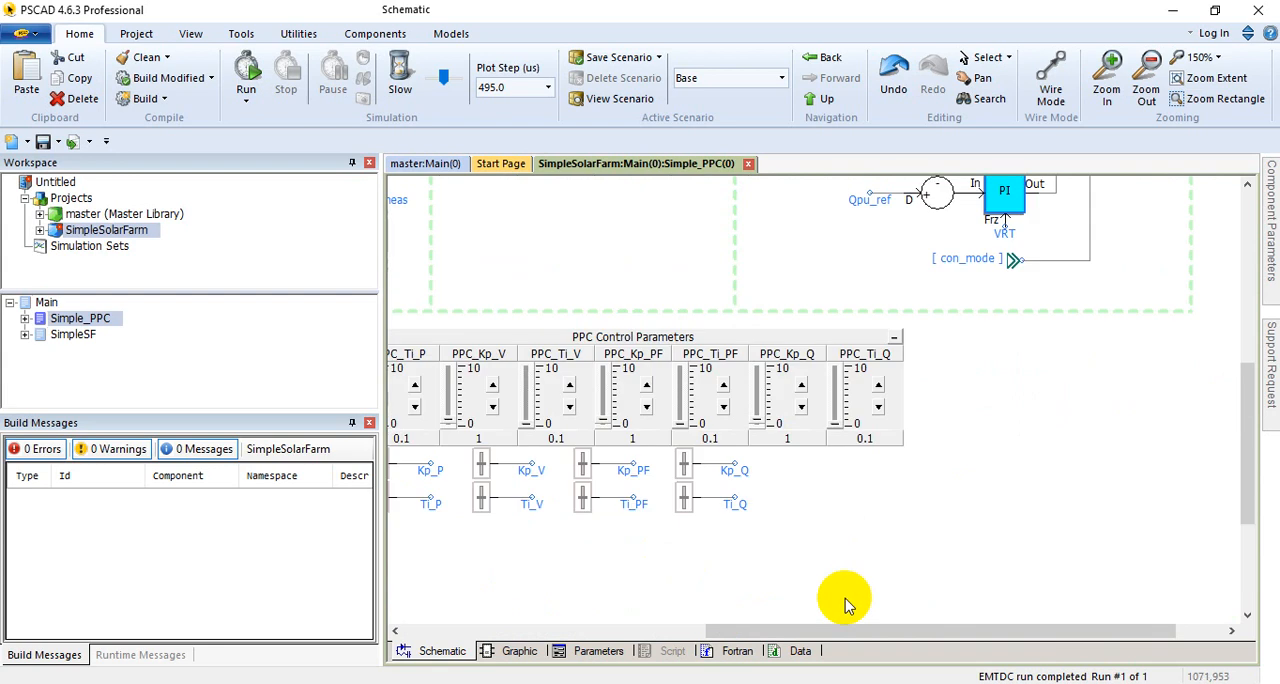
pyautogui.moveTo(793, 632); pyautogui.dragTo(571, 615)
pyautogui.scroll(4, 620, 500)
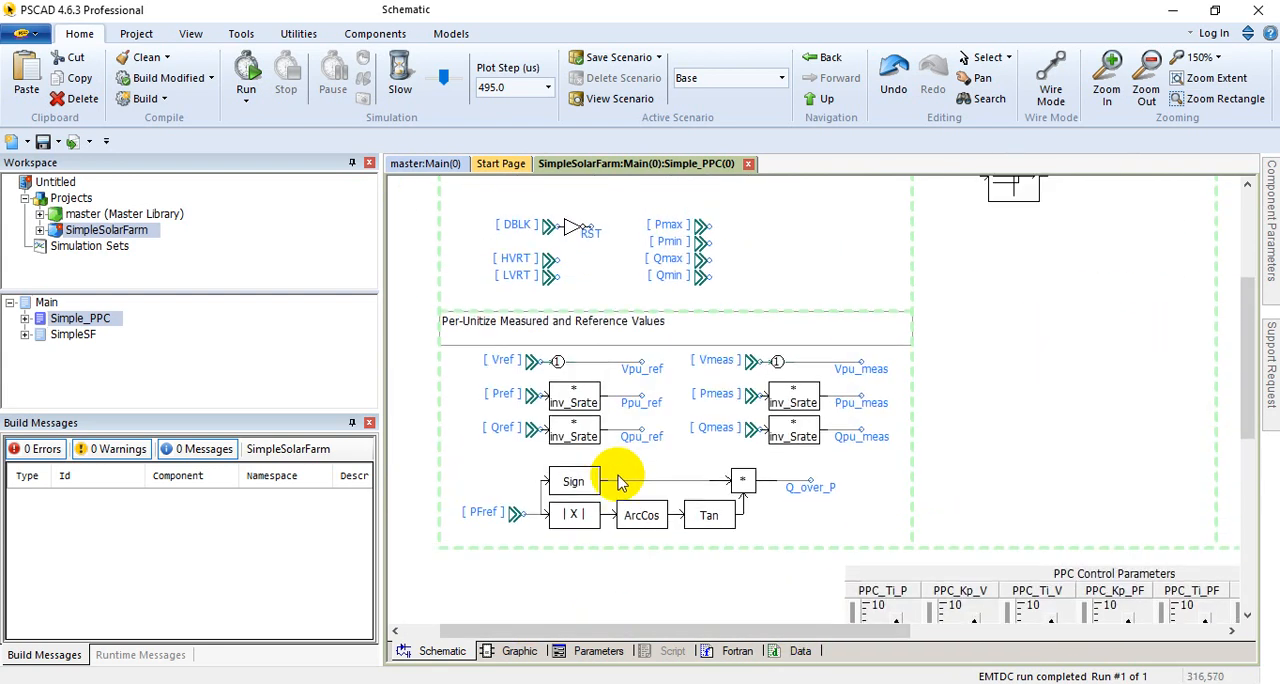
# Step: Examine how the PPC generates its per-unit base inv_Srate, imports its limits, and per-unitizes the measured and reference values
pyautogui.scroll(6, 600, 440)
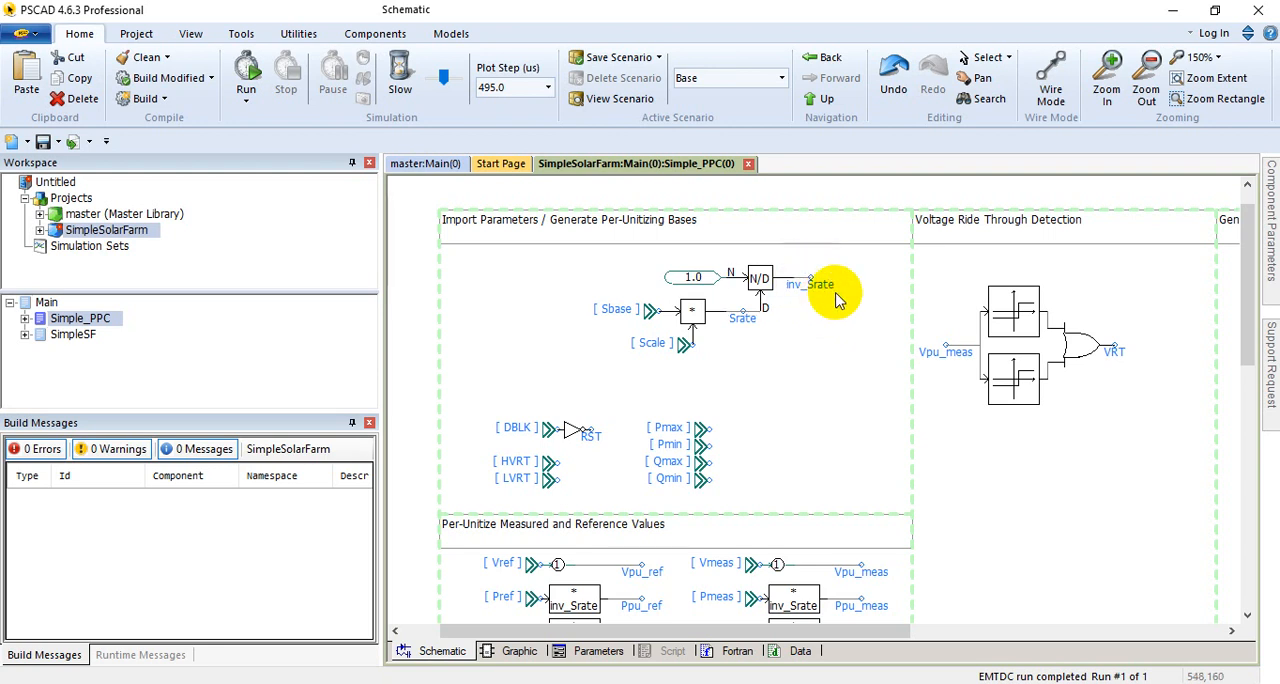
pyautogui.scroll(-5, 720, 320)
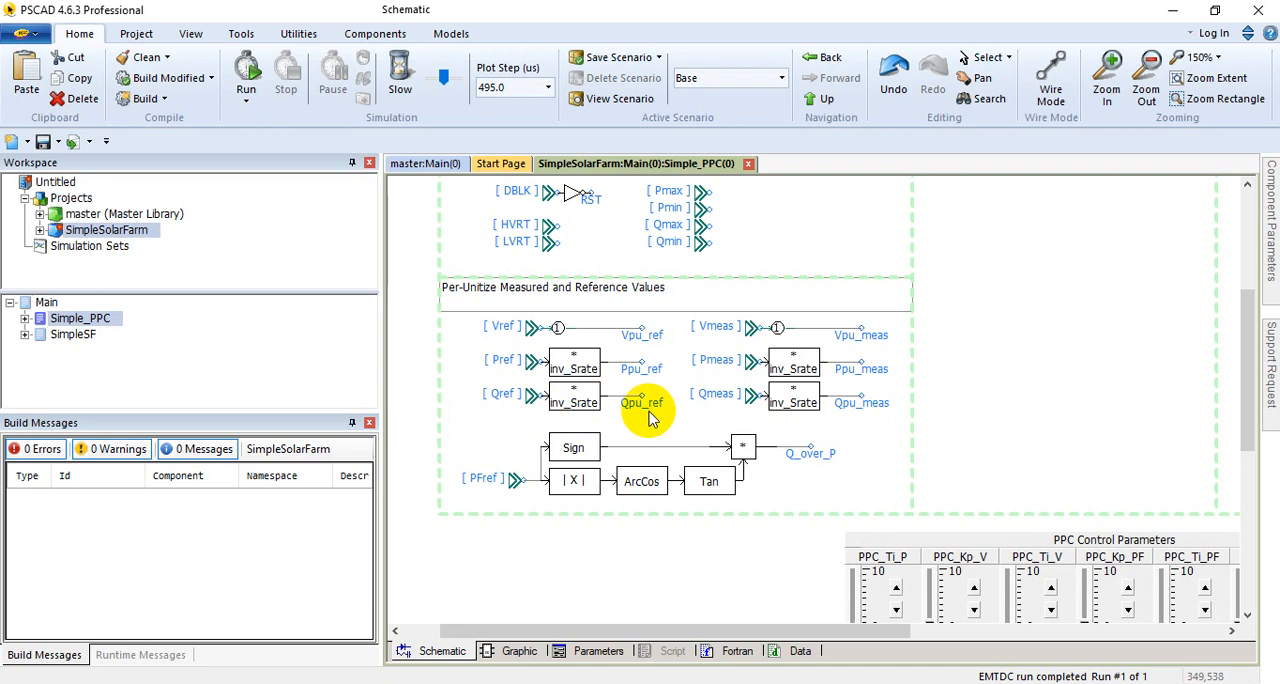
pyautogui.scroll(1, 728, 390)
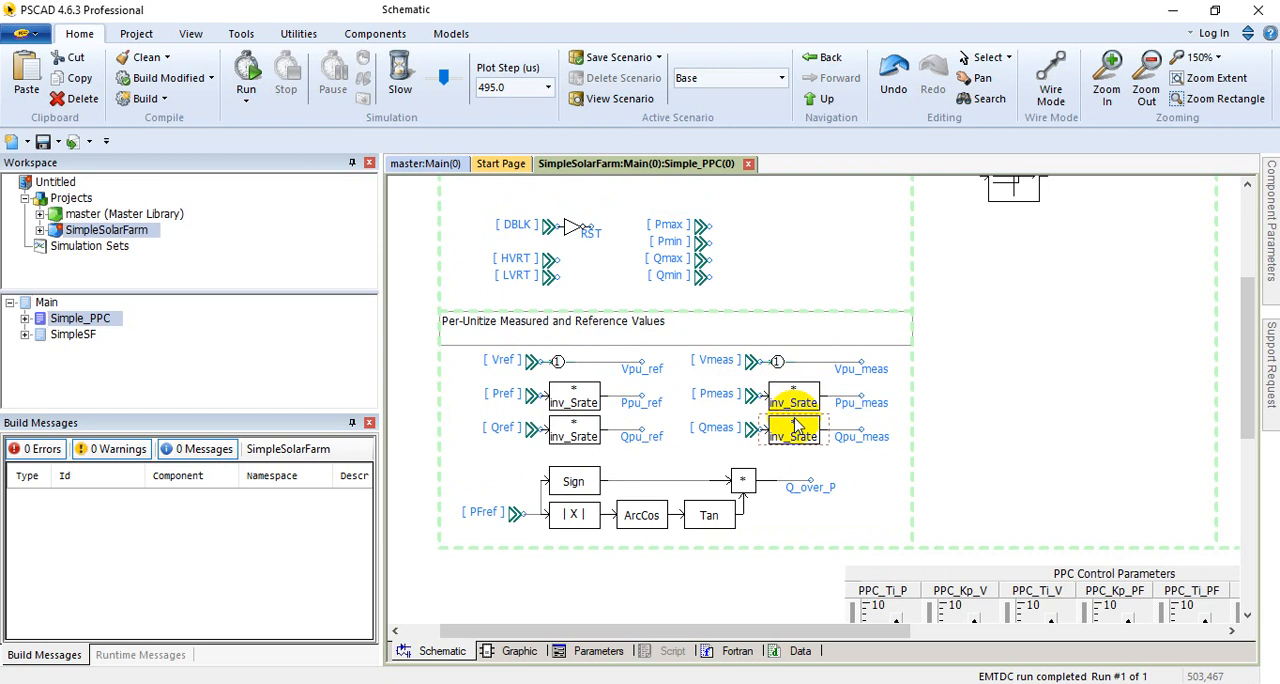
pyautogui.moveTo(792, 418)
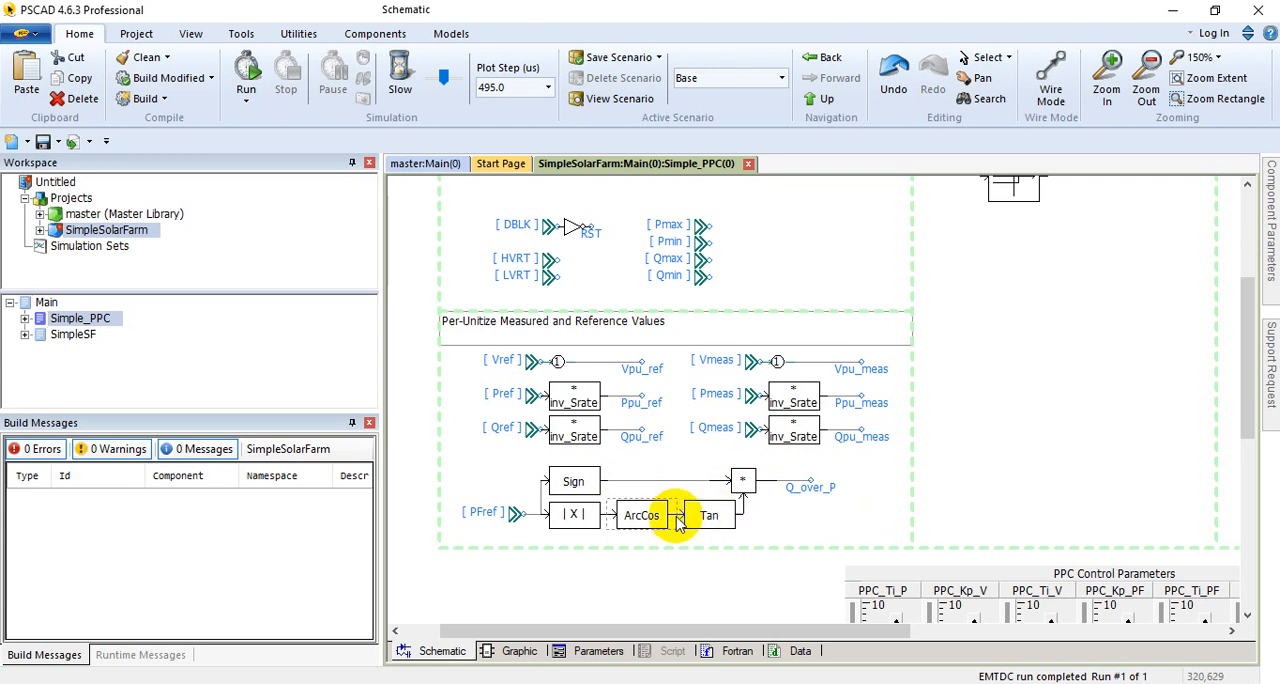
pyautogui.scroll(4, 600, 286)
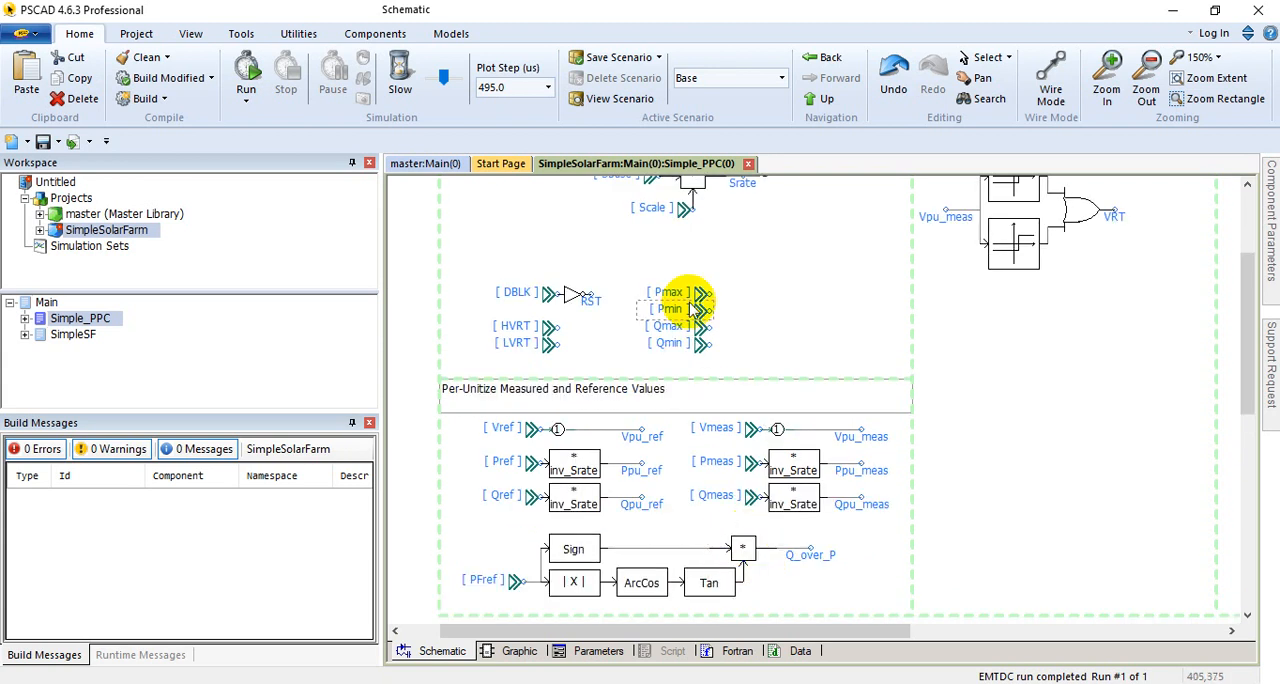
pyautogui.scroll(-3, 650, 400)
pyautogui.scroll(6, 648, 420)
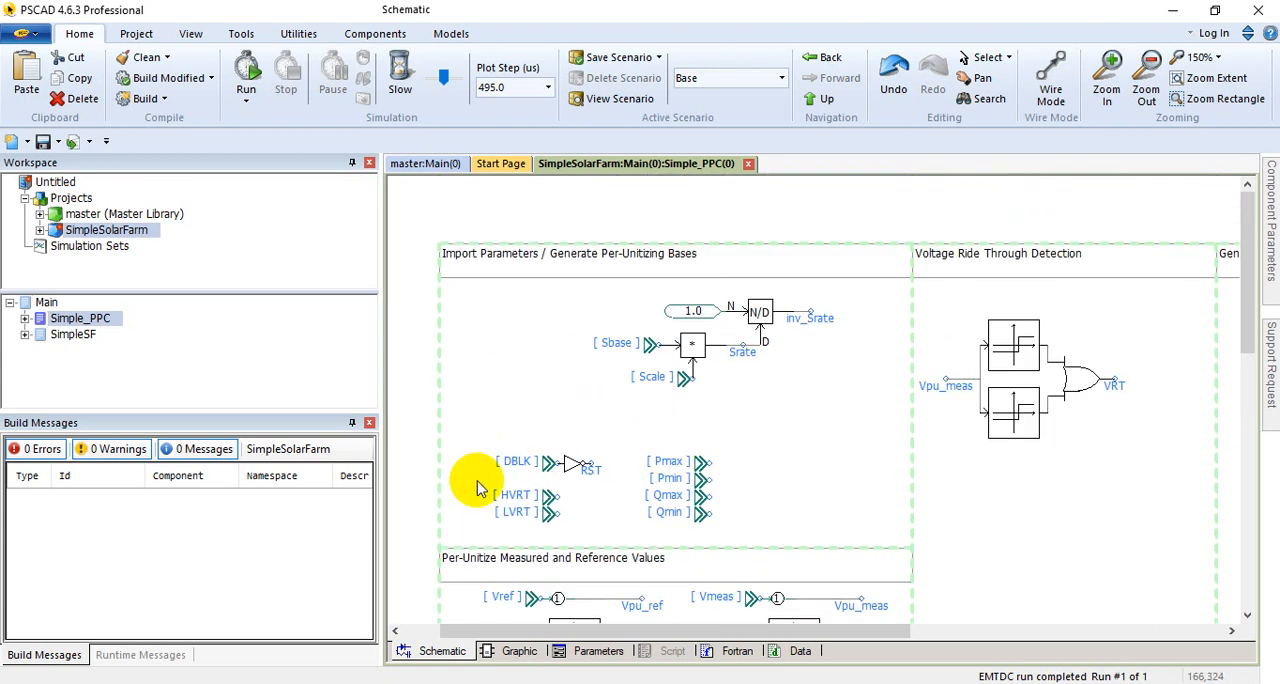
pyautogui.scroll(-2, 825, 460)
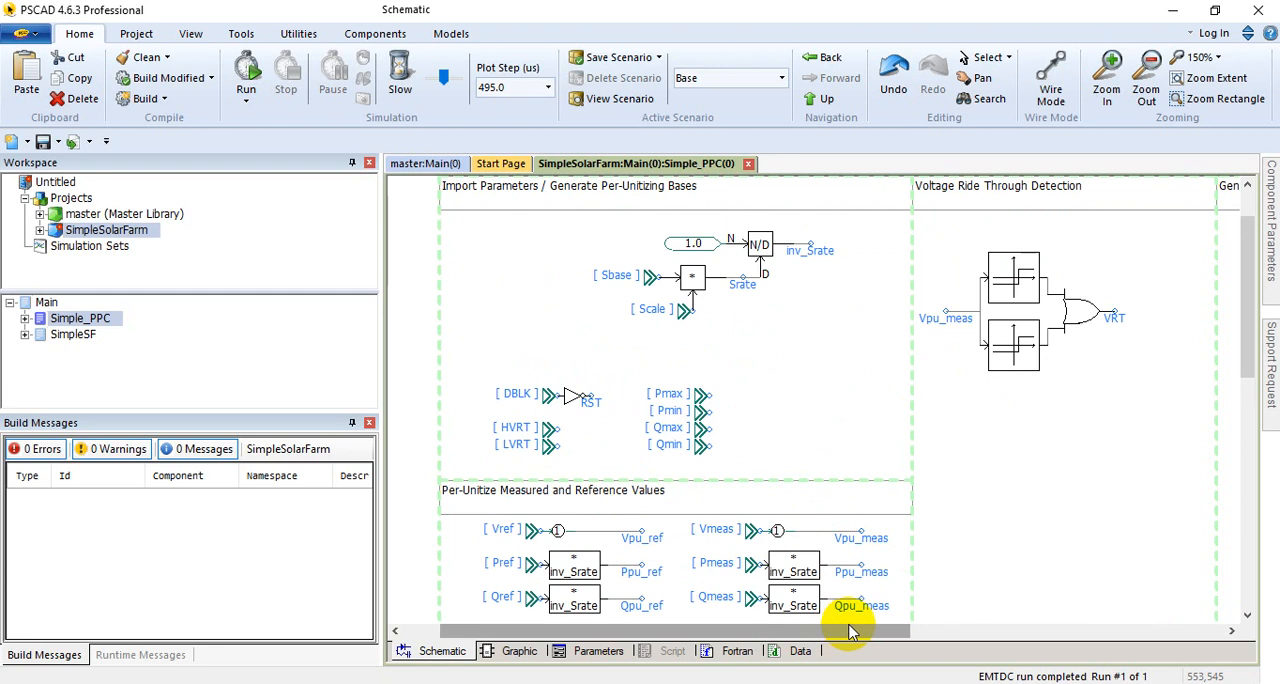
pyautogui.scroll(-7, 857, 540)
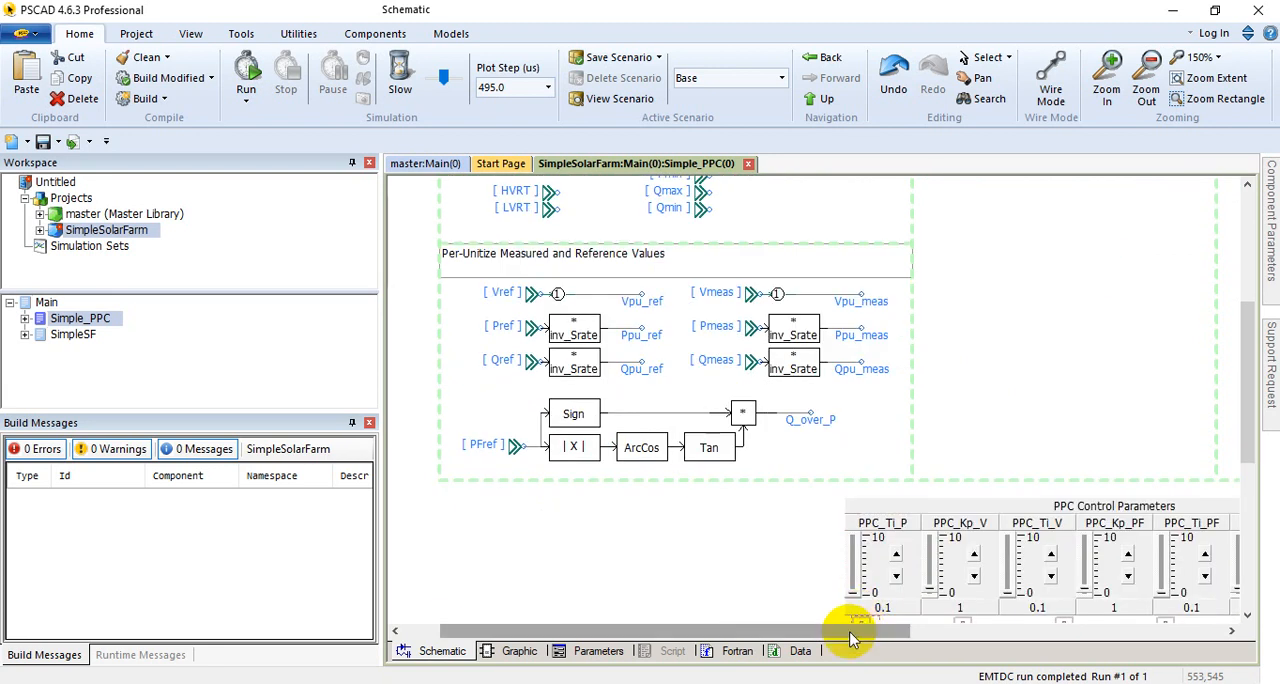
# Step: Examine the PPC's Generate POC References for Plant section beside the voltage ride through detection logic
pyautogui.moveTo(850, 624); pyautogui.dragTo(1080, 616)
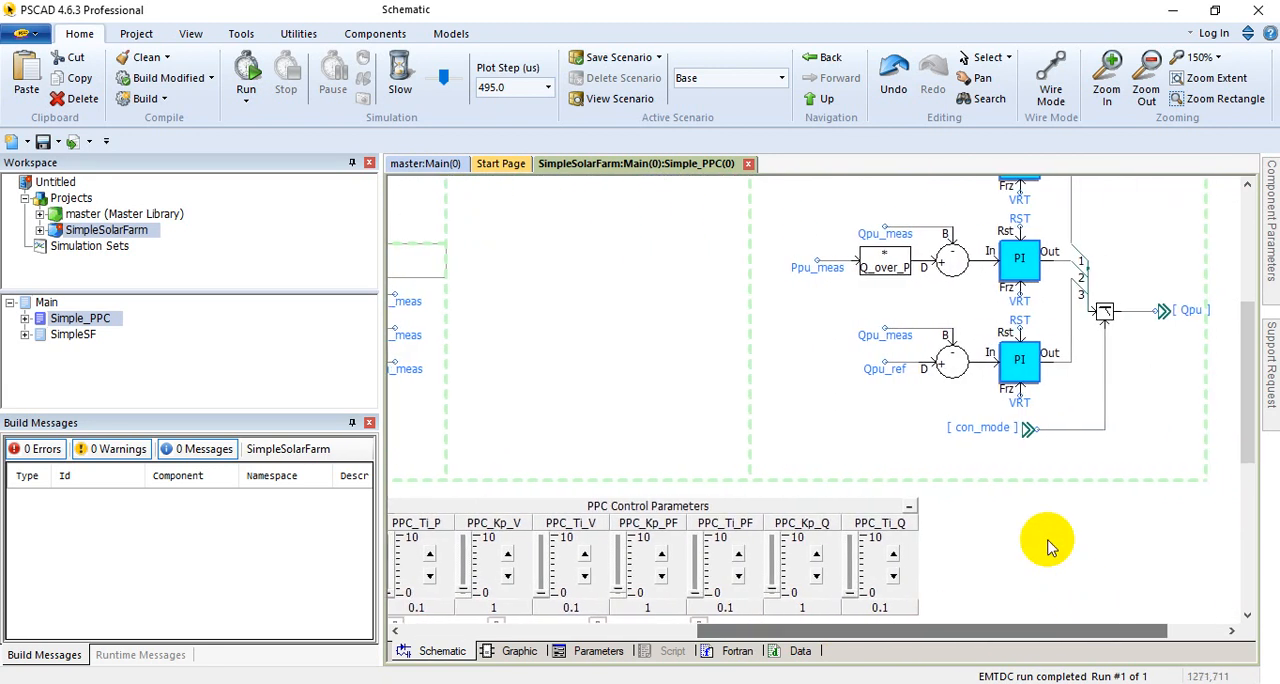
pyautogui.scroll(7, 1018, 510)
pyautogui.scroll(2, 1018, 510)
pyautogui.click(907, 253)
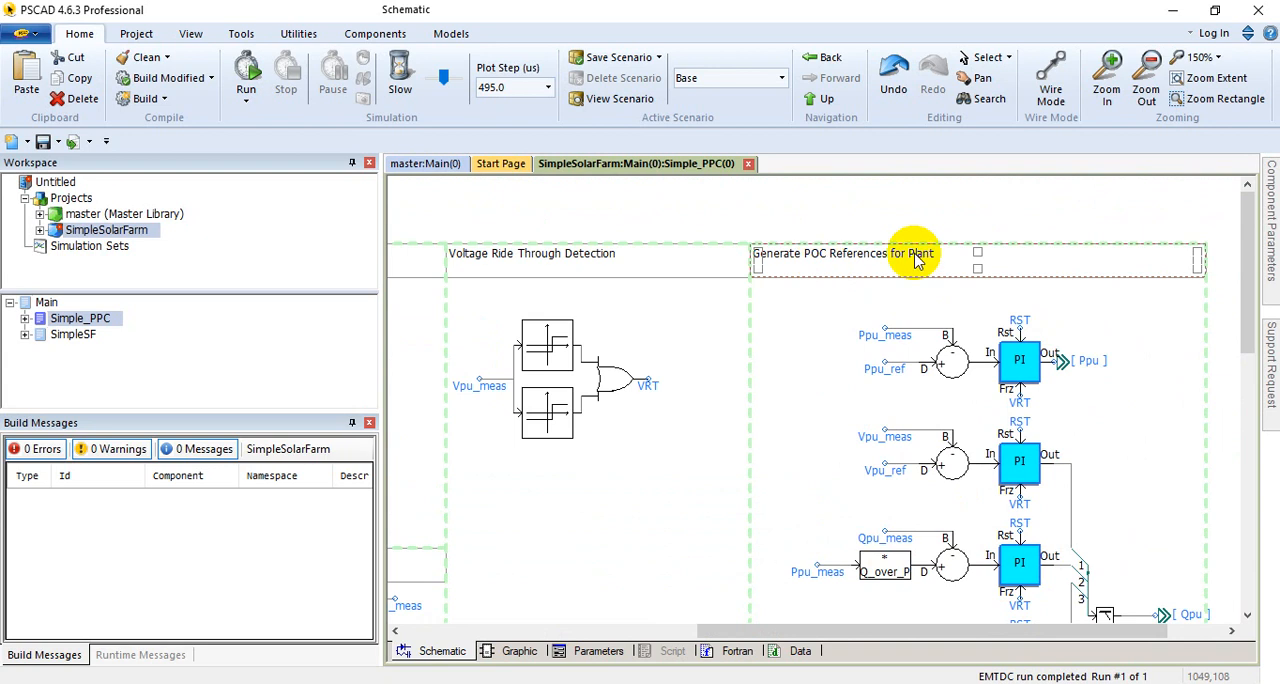
pyautogui.click(825, 340)
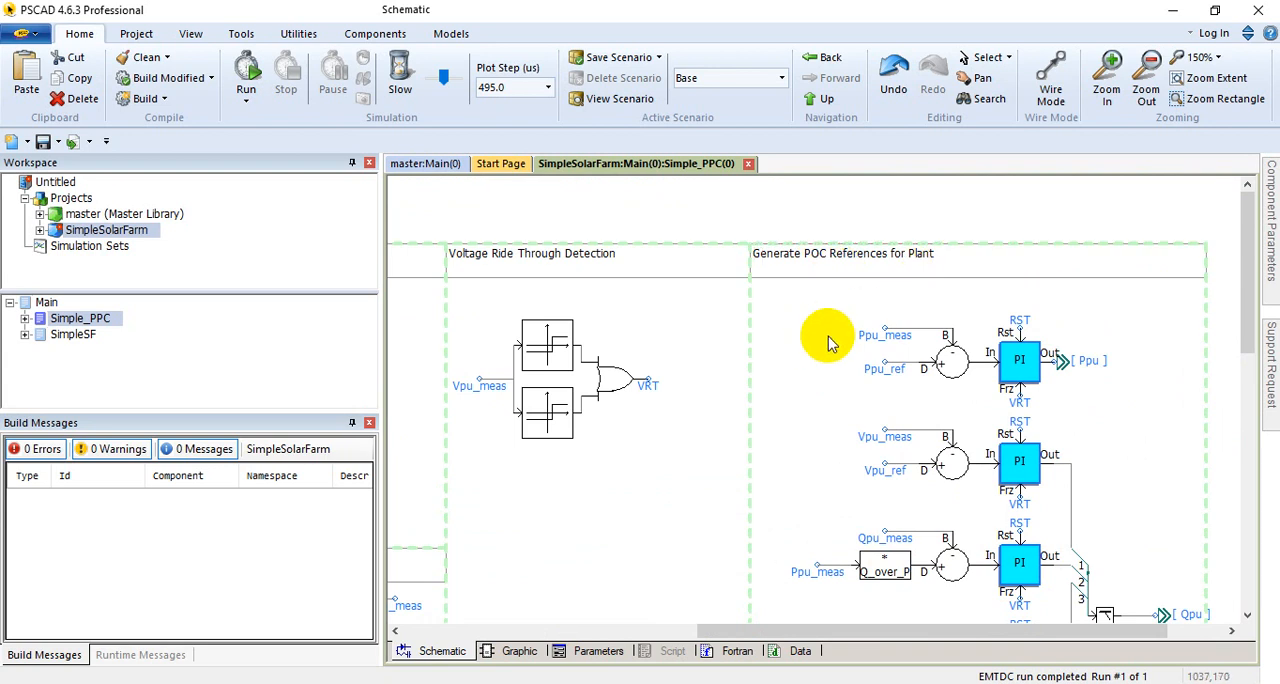
# Step: Return to the Main schematic, and reopen the PPC block to review the four PI controllers and the con_mode selector
pyautogui.doubleClick(42, 302)
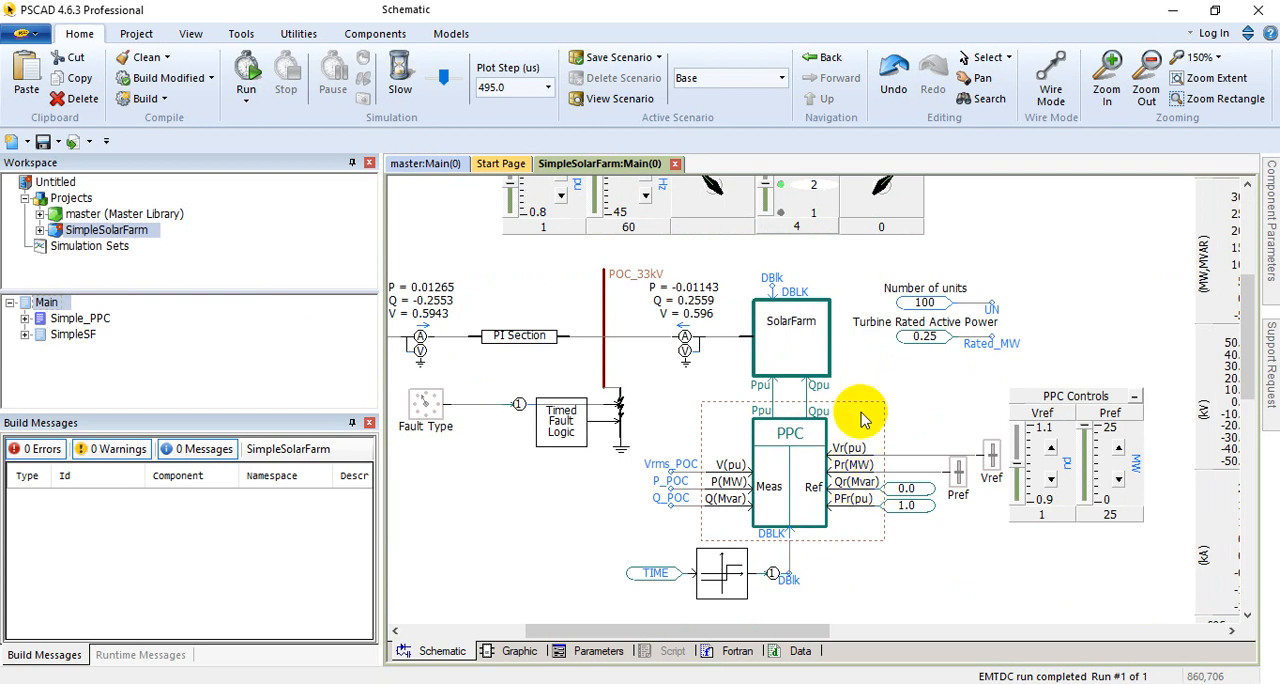
pyautogui.doubleClick(810, 495)
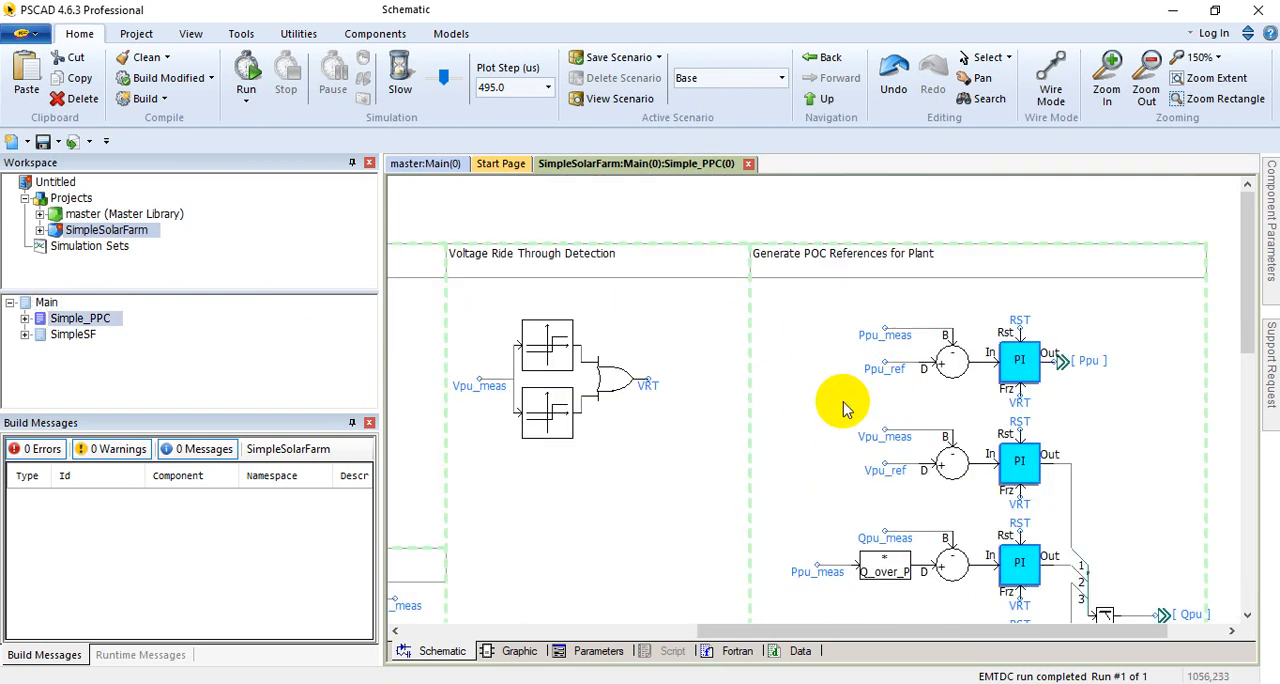
pyautogui.scroll(-5, 700, 445)
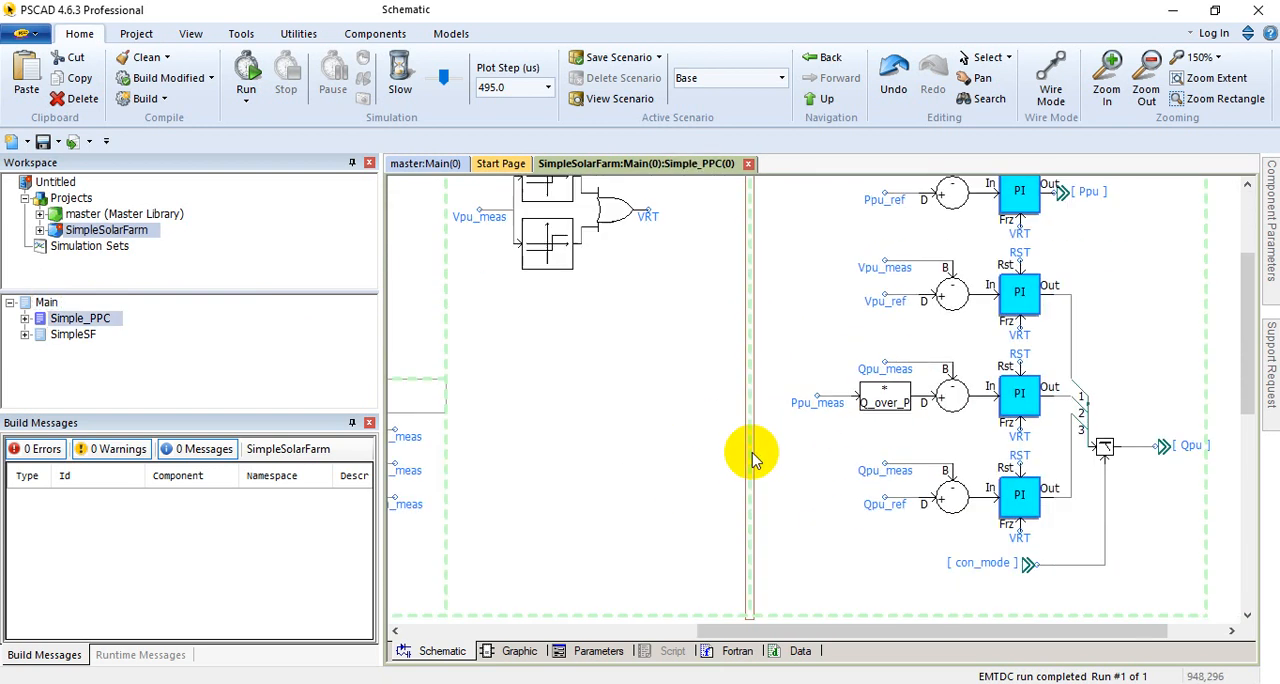
pyautogui.scroll(4, 751, 458)
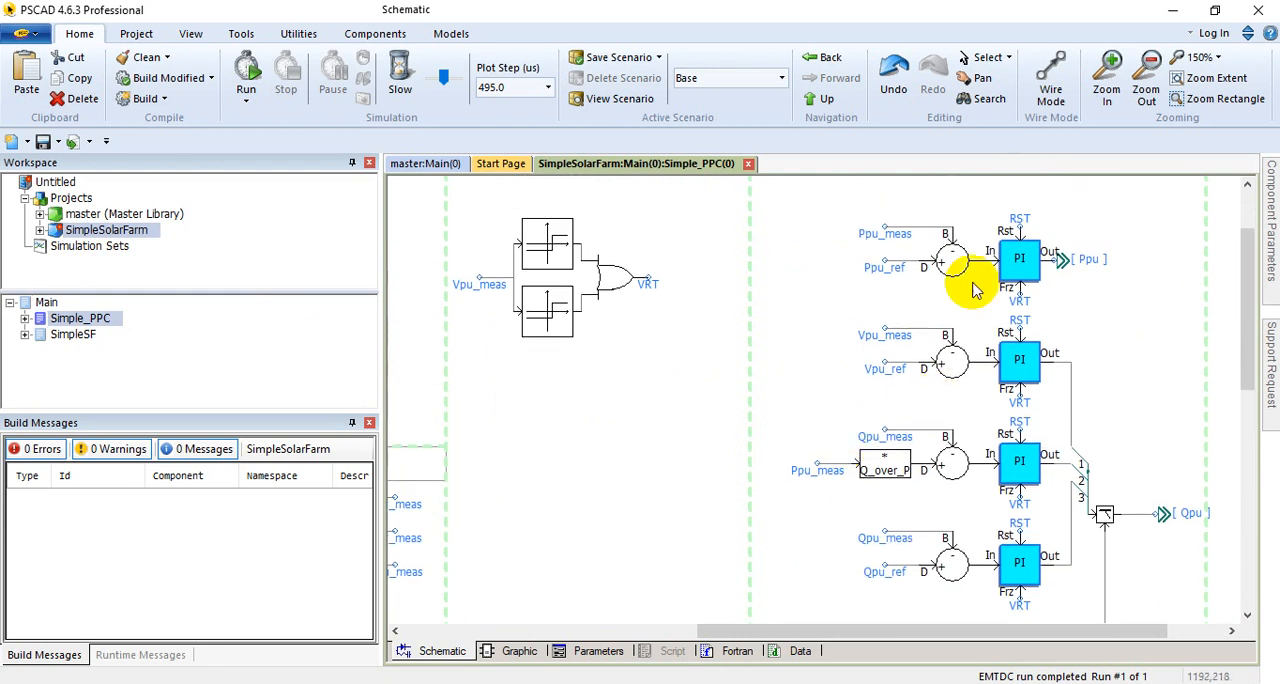
pyautogui.scroll(-1, 1020, 340)
pyautogui.scroll(2, 1025, 340)
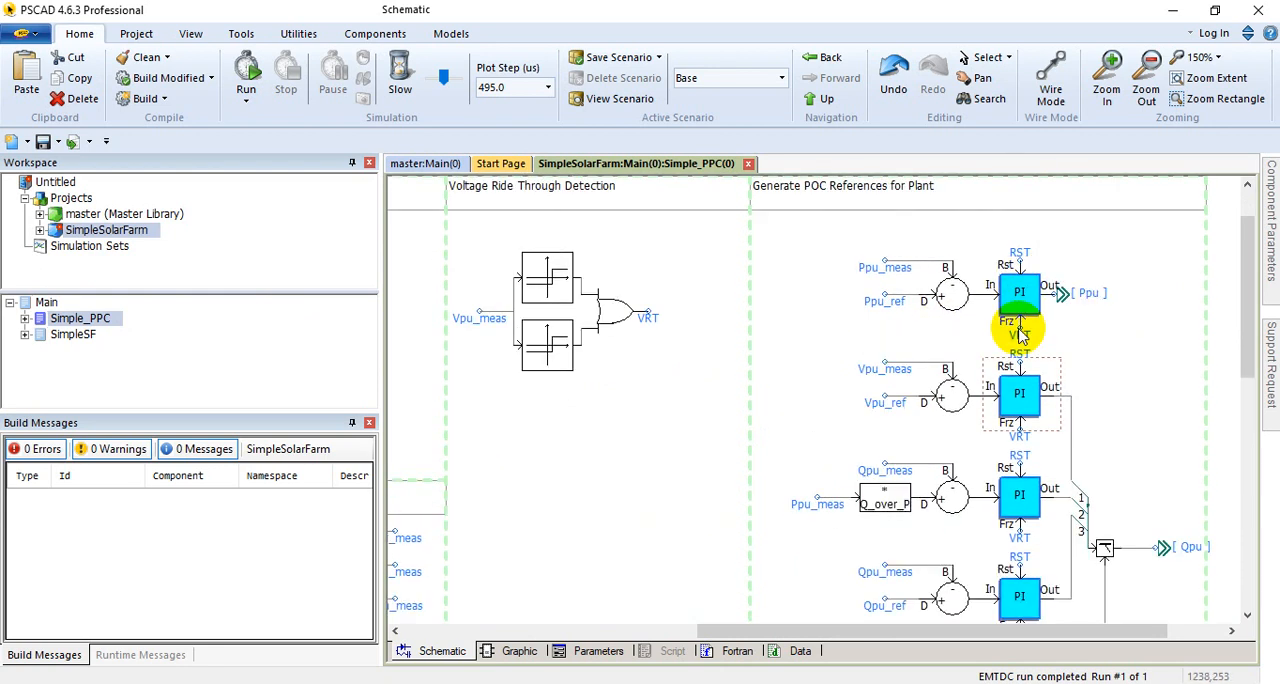
pyautogui.scroll(-1, 1025, 300)
pyautogui.scroll(-5, 1020, 330)
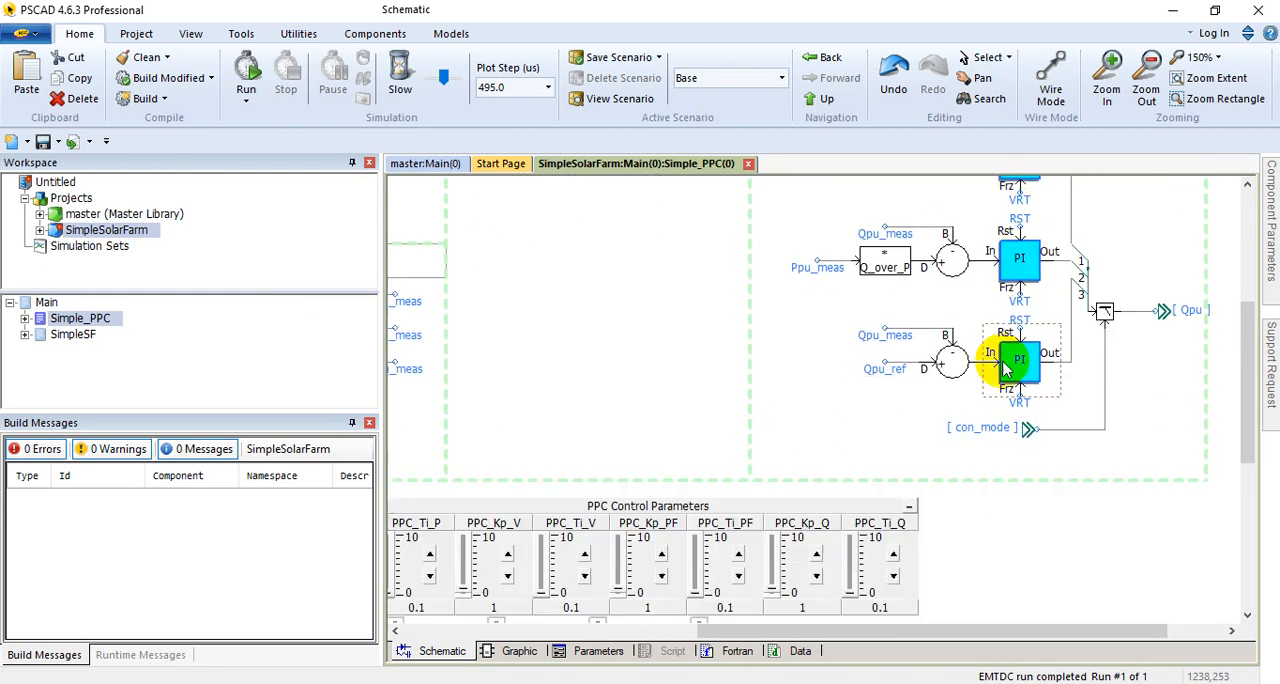
# Step: Review the PPC Control Parameters sliders that supply the Kp and Ti values to the PI controllers
pyautogui.moveTo(903, 632); pyautogui.dragTo(743, 632)
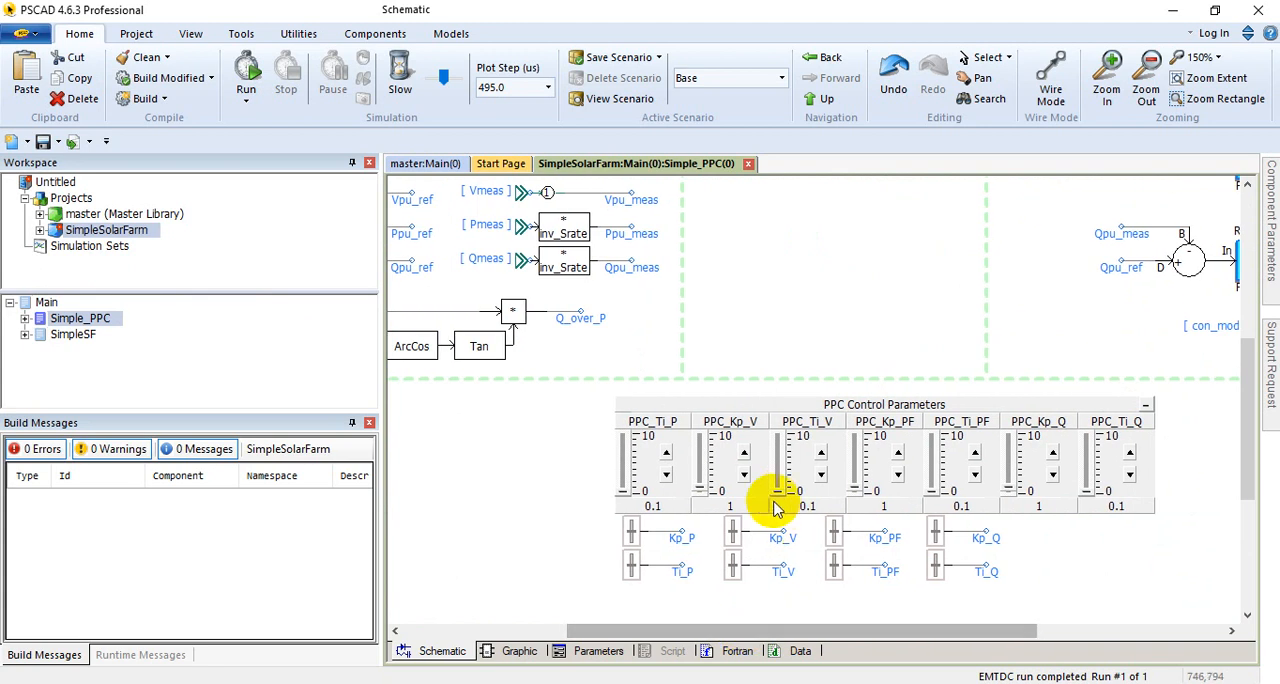
pyautogui.click(715, 405)
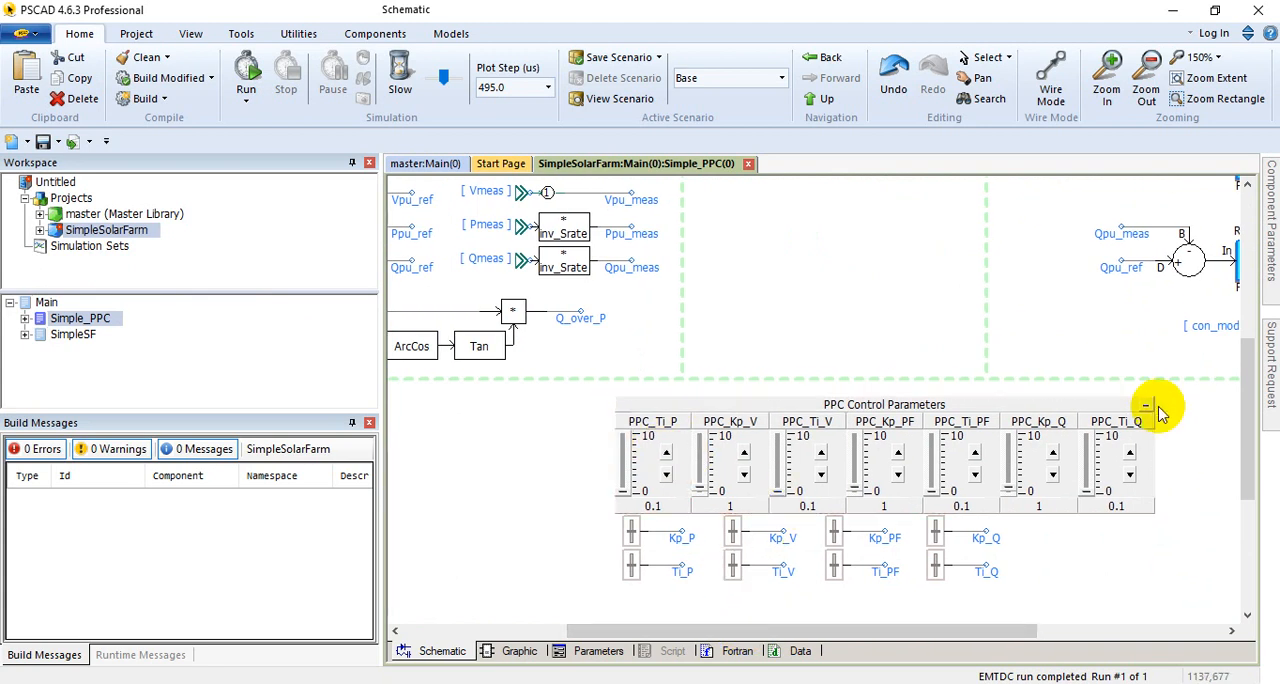
pyautogui.click(630, 535)
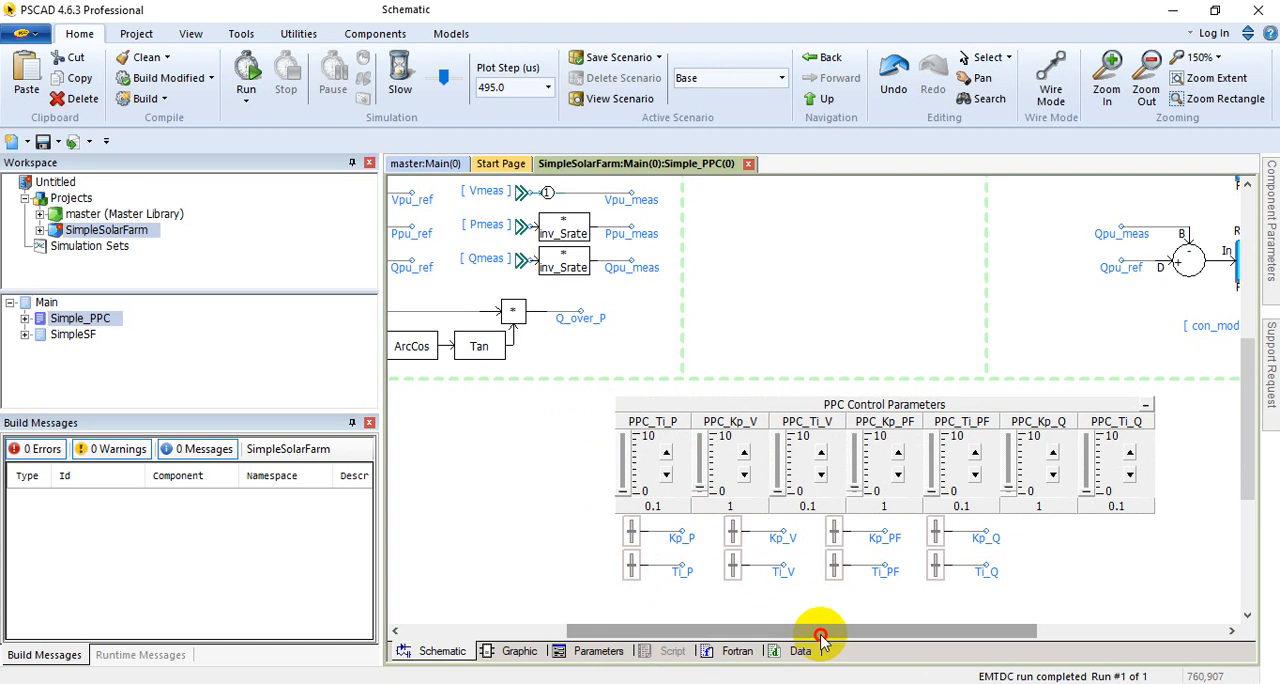
# Step: Trace the PI controllers' RST, VRT, measured and reference inputs back to the logic that generates them
pyautogui.moveTo(817, 632); pyautogui.dragTo(880, 632)
pyautogui.moveTo(803, 630); pyautogui.dragTo(952, 636)
pyautogui.scroll(7, 808, 400)
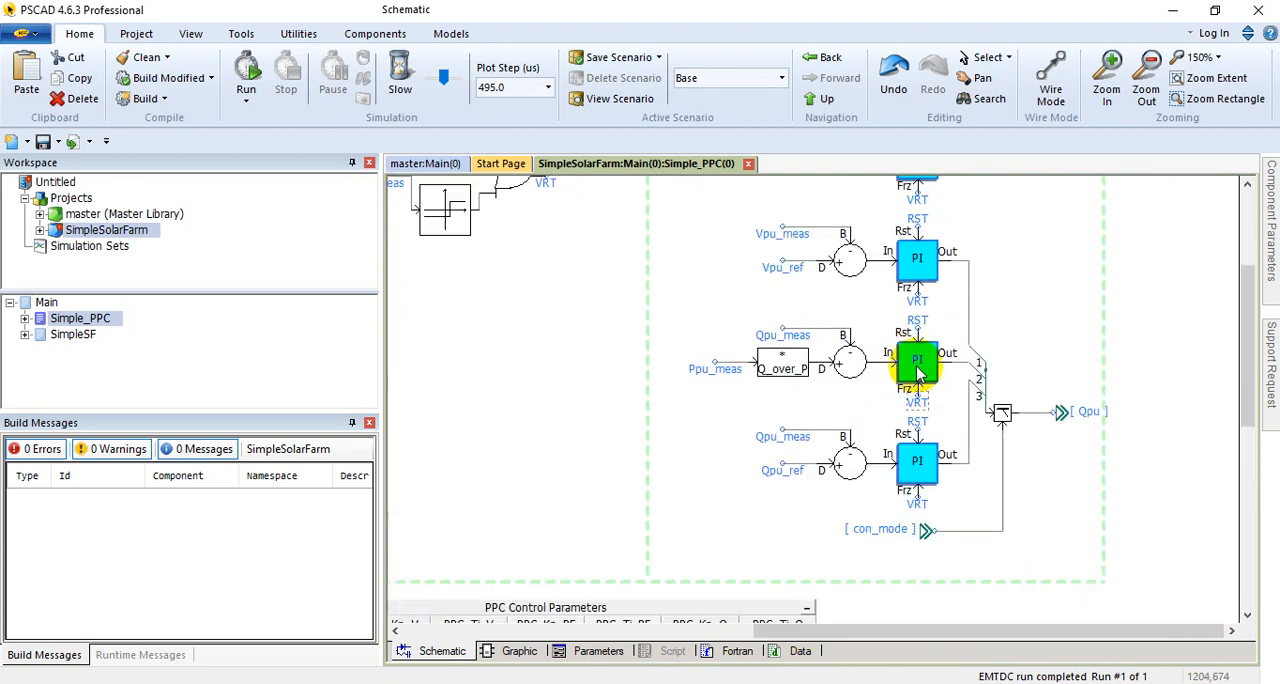
pyautogui.scroll(2, 920, 333)
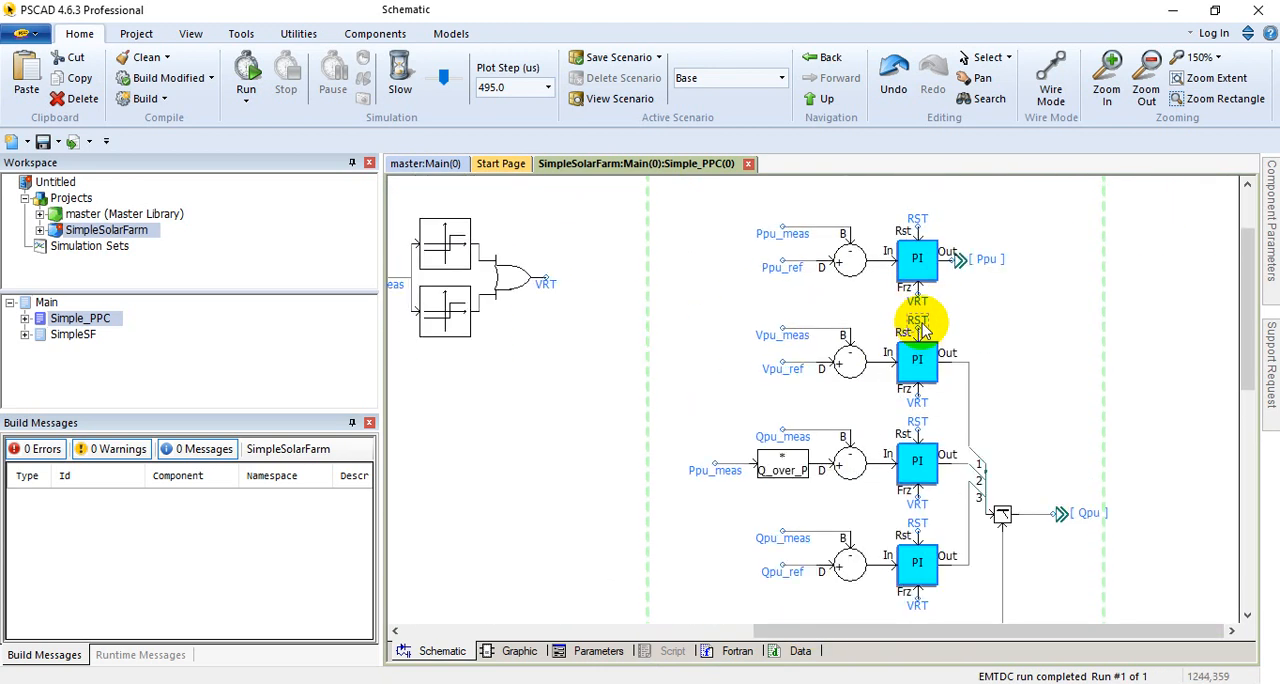
pyautogui.moveTo(921, 329)
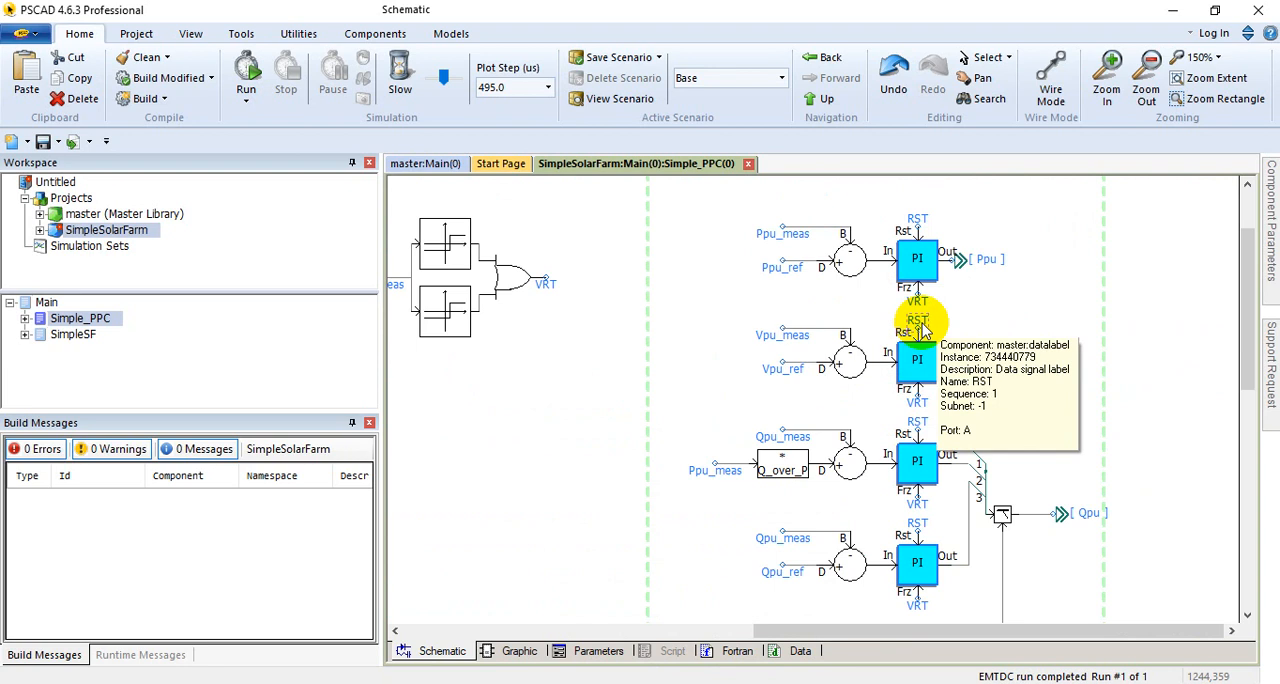
pyautogui.scroll(1, 921, 329)
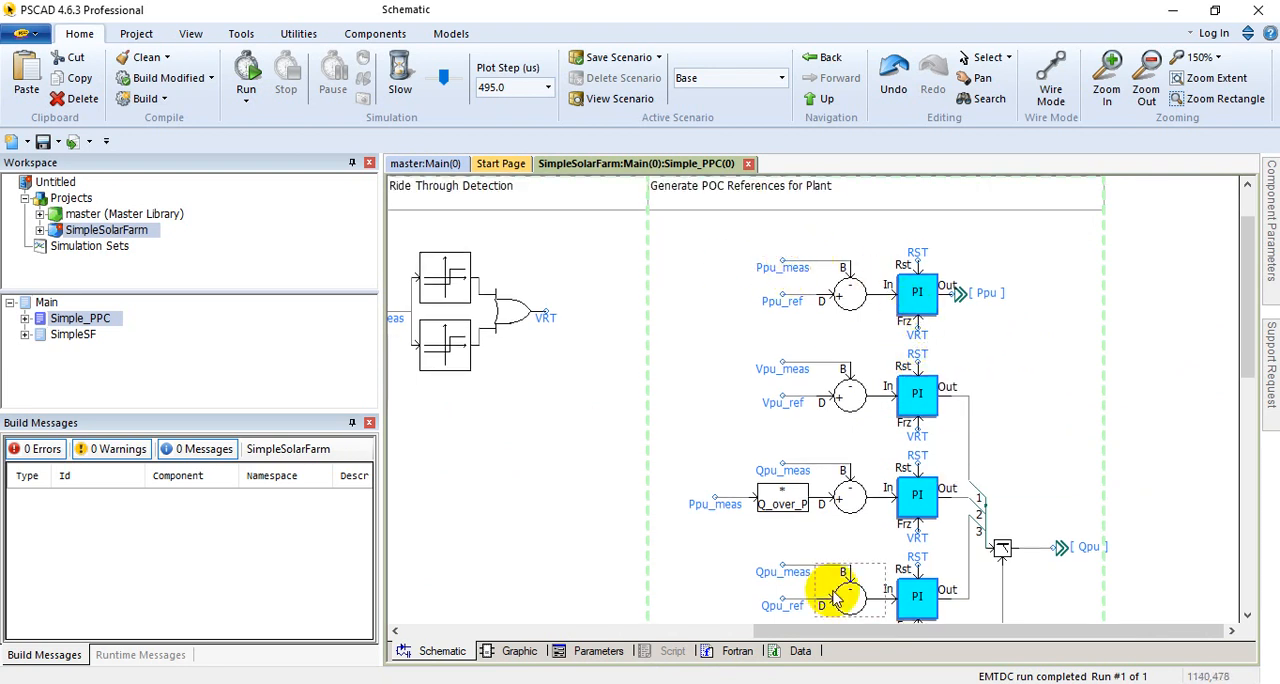
pyautogui.moveTo(837, 630); pyautogui.dragTo(620, 631)
pyautogui.scroll(-3, 680, 520)
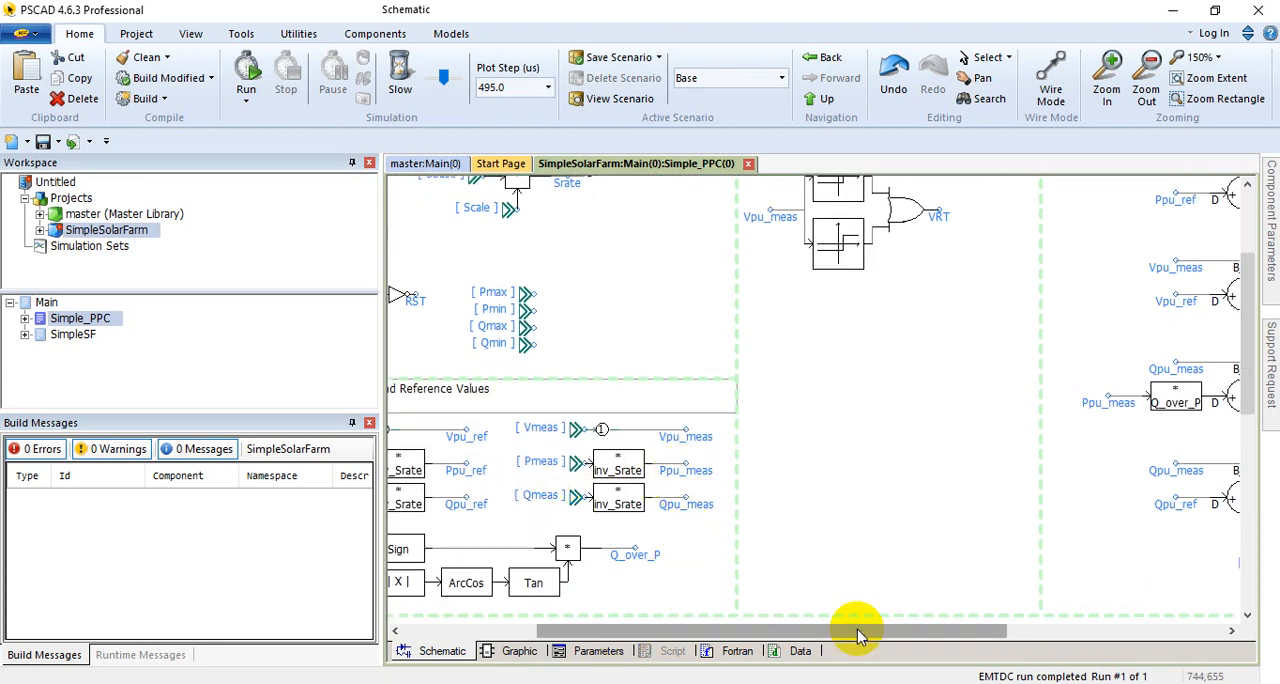
pyautogui.moveTo(851, 628); pyautogui.dragTo(1109, 628)
pyautogui.scroll(3, 855, 372)
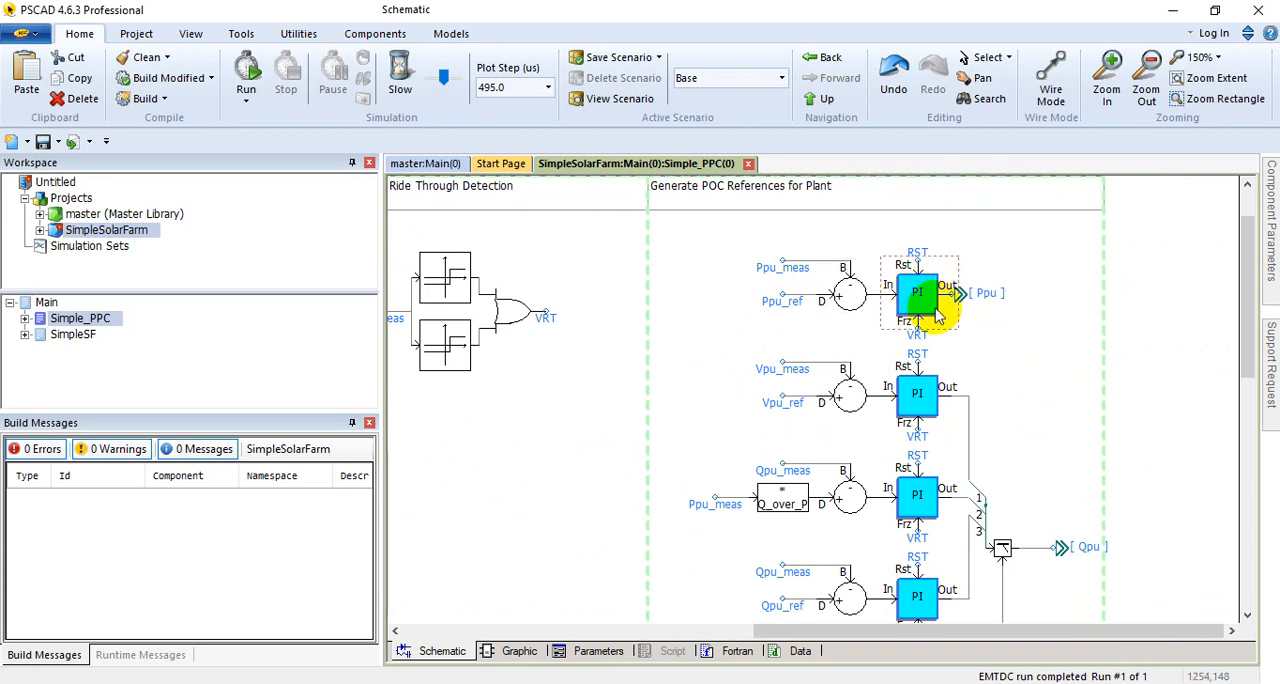
# Step: Open the internal schematic of the active power PI controller that outputs Ppu
pyautogui.moveTo(921, 305)
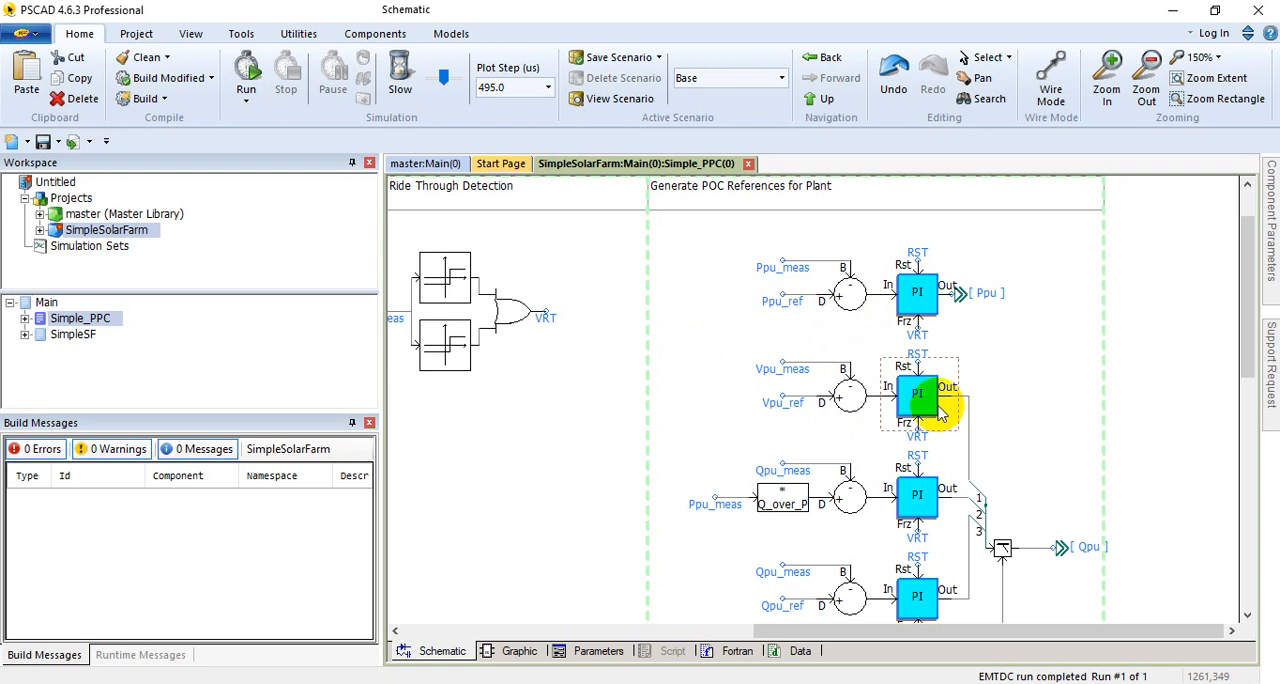
pyautogui.scroll(-2, 916, 370)
pyautogui.click(917, 245)
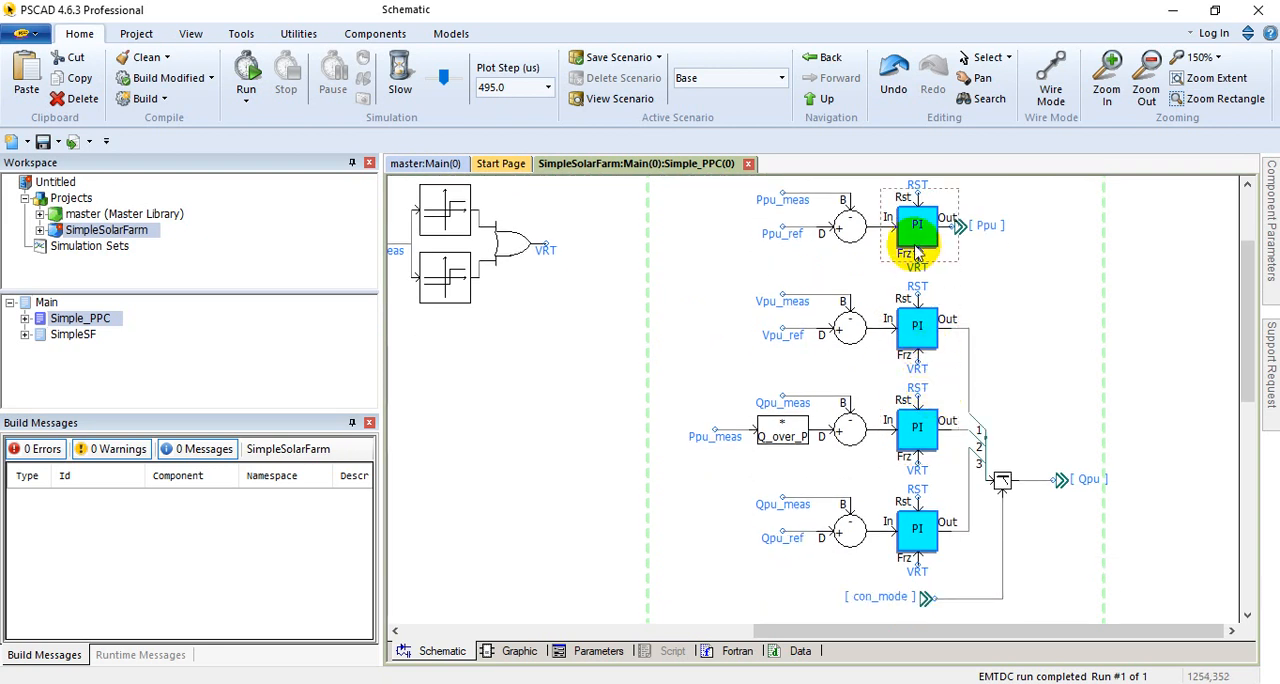
pyautogui.doubleClick(917, 250)
pyautogui.scroll(-3, 743, 500)
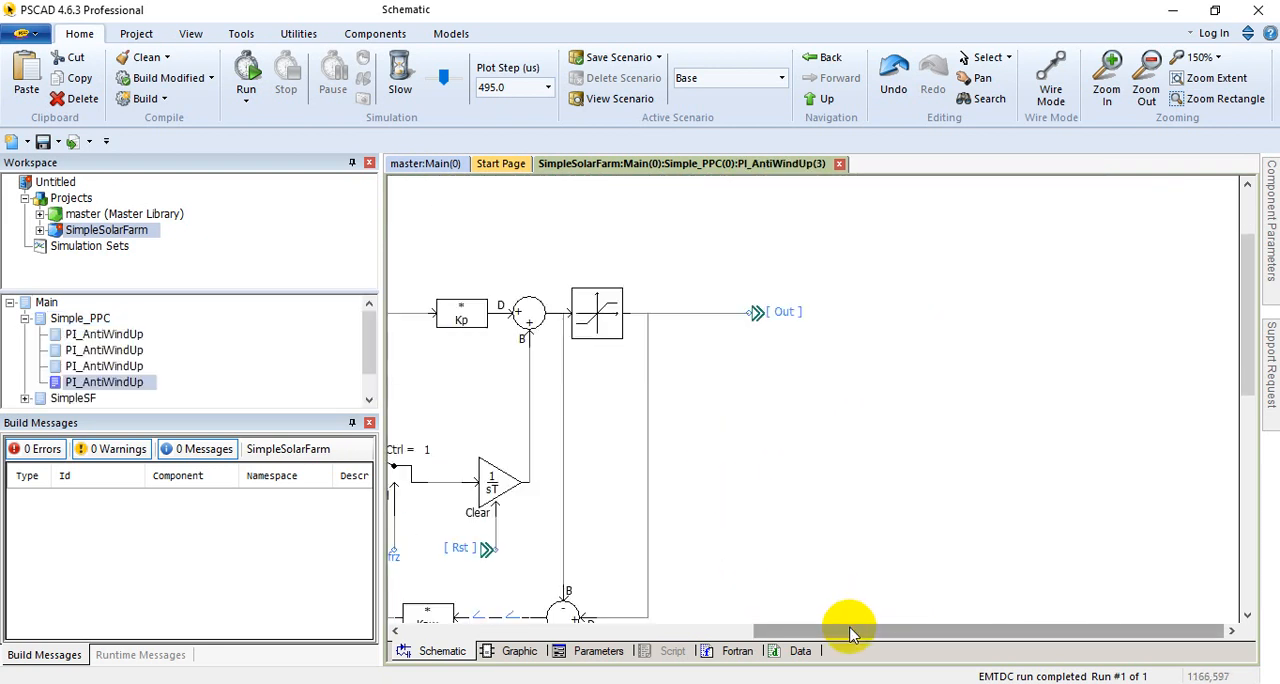
# Step: Examine the reset, freeze, Kp and integrator paths inside the active power PI controller's schematic
pyautogui.moveTo(850, 629); pyautogui.dragTo(500, 622)
pyautogui.scroll(-4, 648, 487)
pyautogui.scroll(2, 673, 507)
pyautogui.scroll(3, 560, 515)
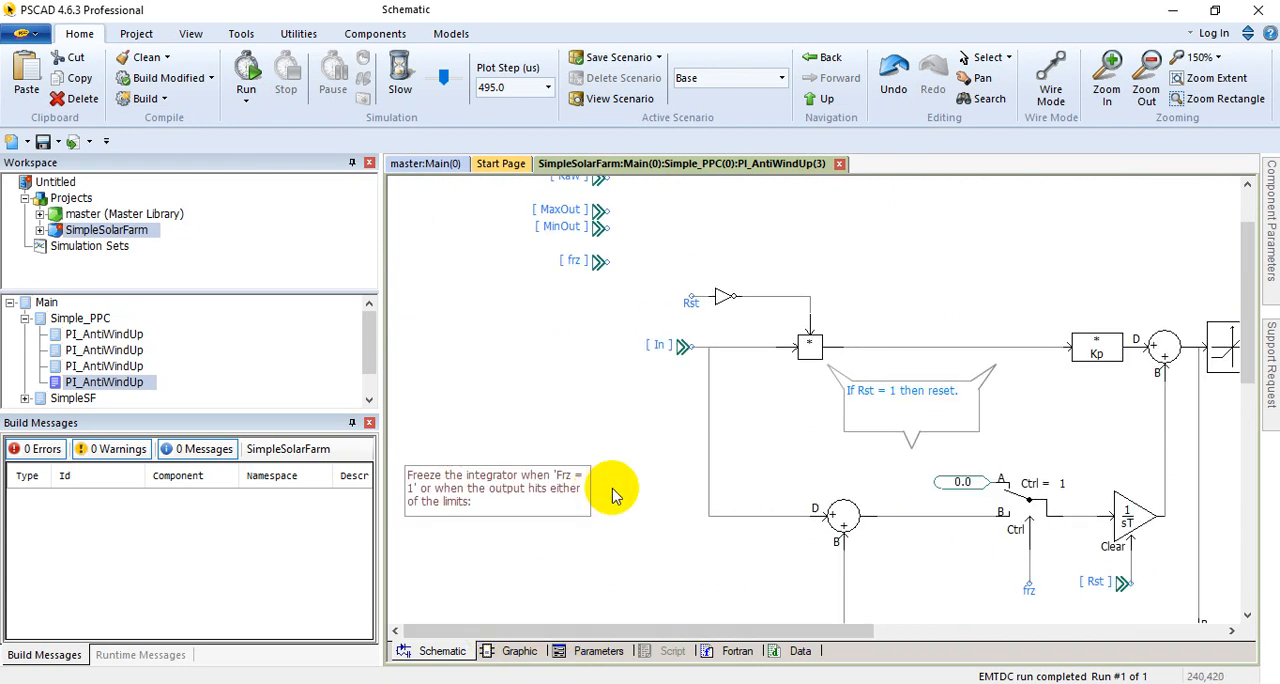
pyautogui.scroll(2, 700, 500)
pyautogui.scroll(-3, 790, 493)
pyautogui.click(845, 497)
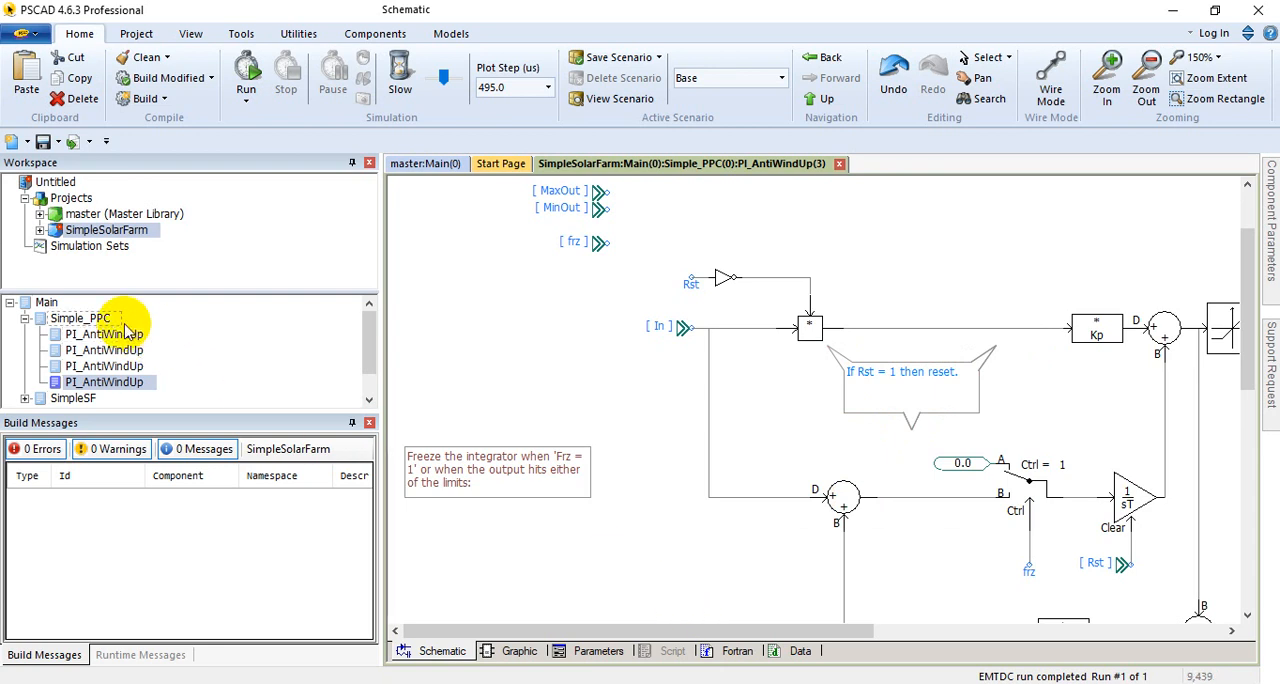
# Step: Return to the Simple_PPC schematic and review the measured and reference inputs of the four PI controllers
pyautogui.click(102, 320)
pyautogui.scroll(1, 800, 388)
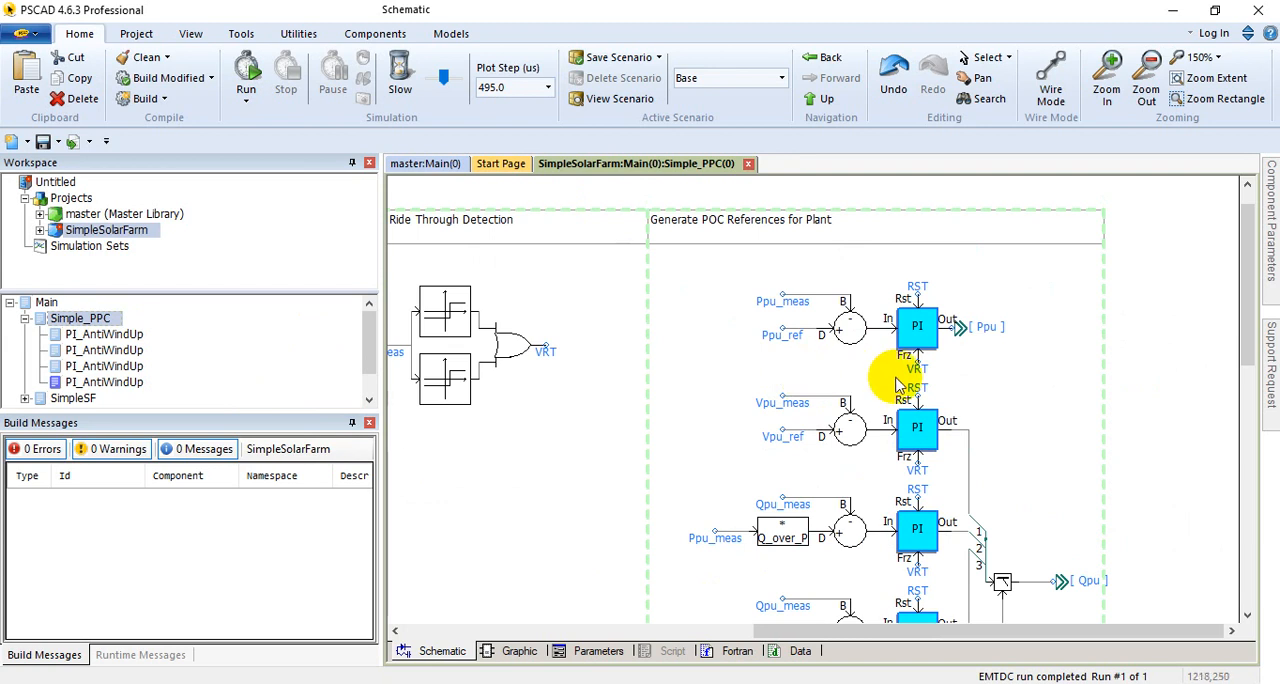
pyautogui.scroll(-1, 914, 370)
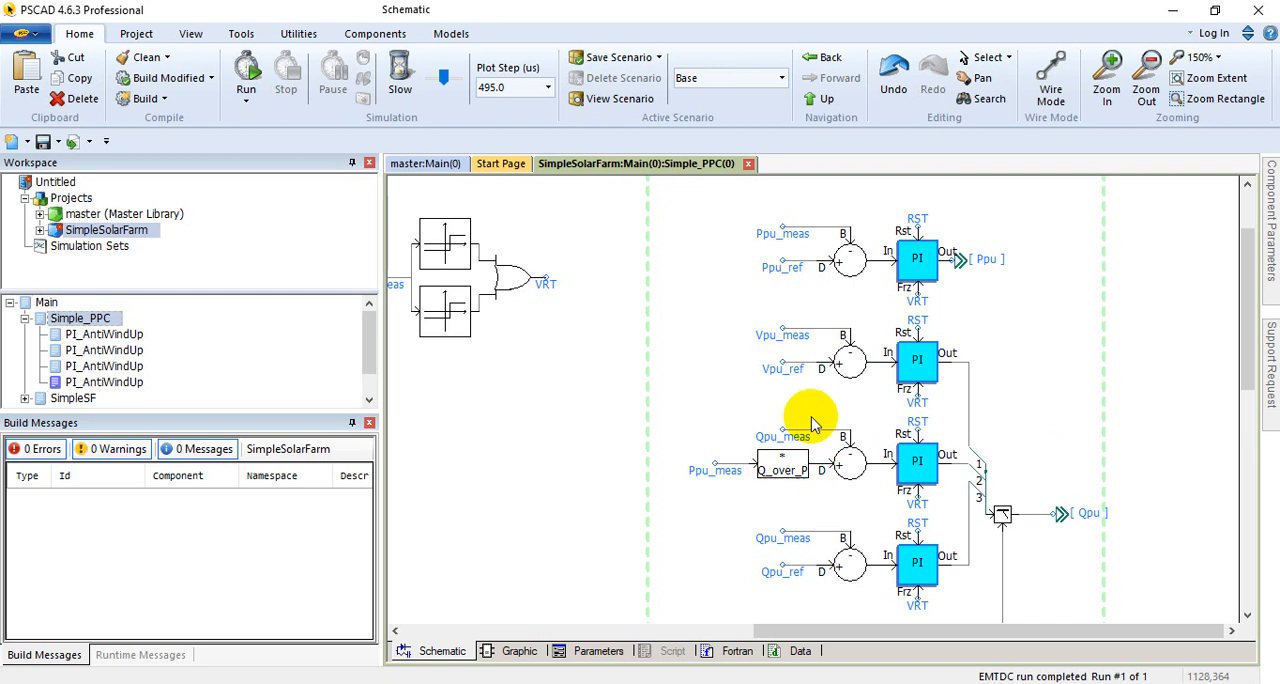
pyautogui.scroll(1, 805, 385)
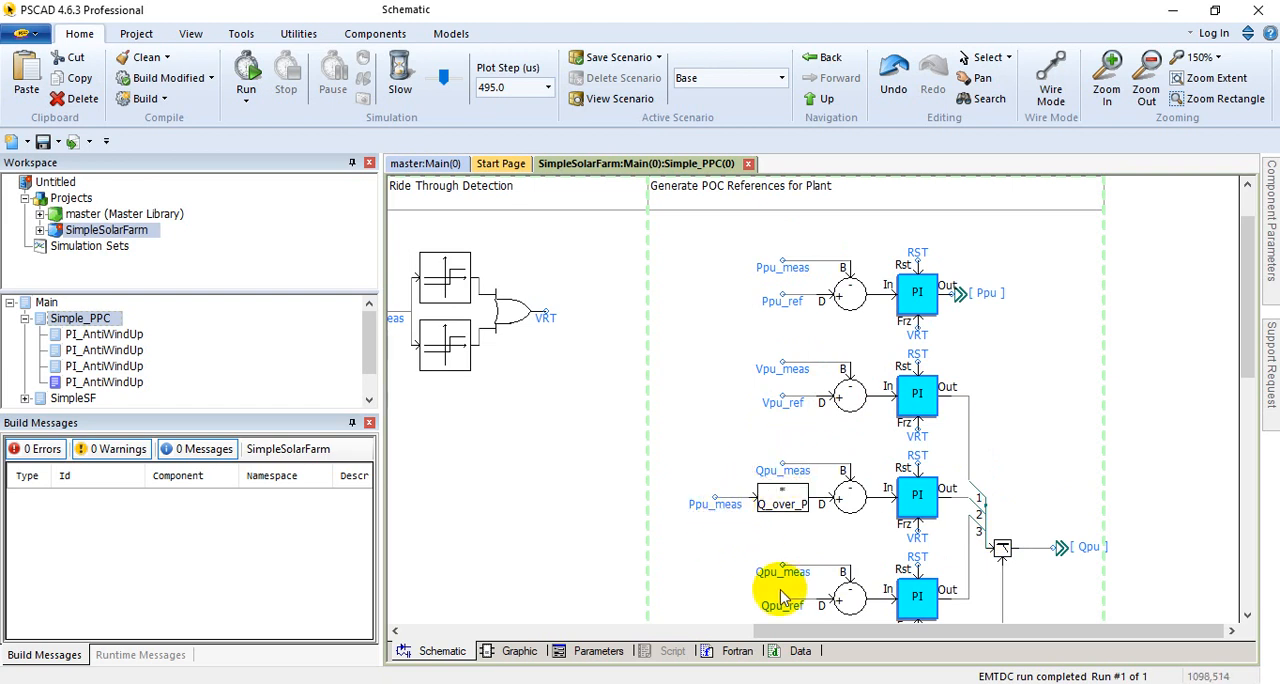
# Step: Trace the Q_over_P signal back to the PFref conversion logic, and return to the con_mode selector
pyautogui.moveTo(810, 630); pyautogui.dragTo(514, 582)
pyautogui.scroll(-5, 677, 571)
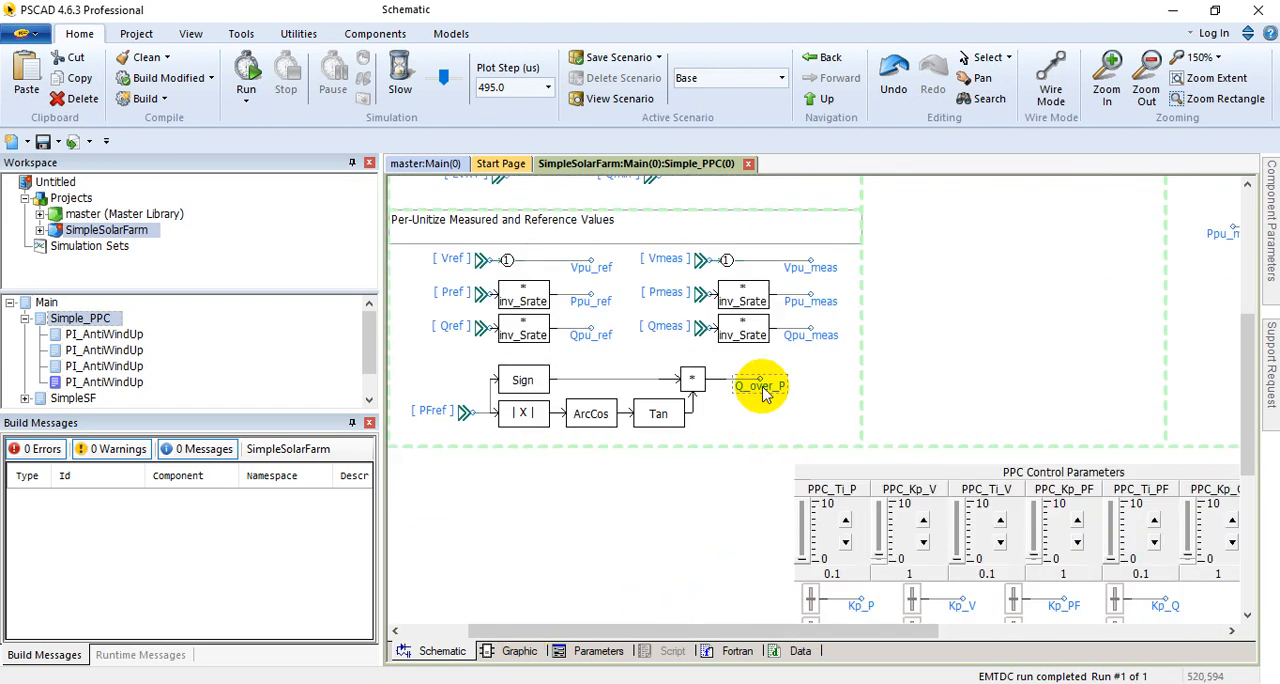
pyautogui.moveTo(835, 630); pyautogui.dragTo(1100, 609)
pyautogui.scroll(2, 937, 463)
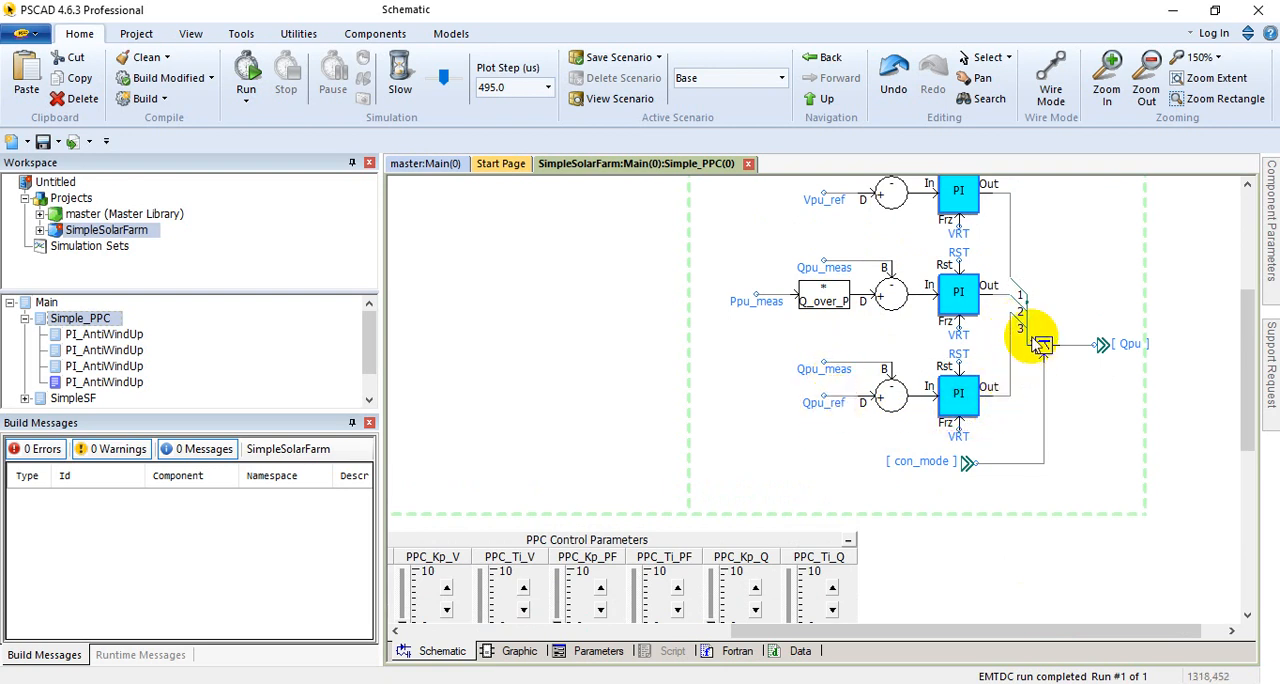
# Step: Inspect the configuration of the dynamic datatap driven by con_mode without changing it, and review the Qpu and Ppu outputs
pyautogui.doubleClick(1040, 344)
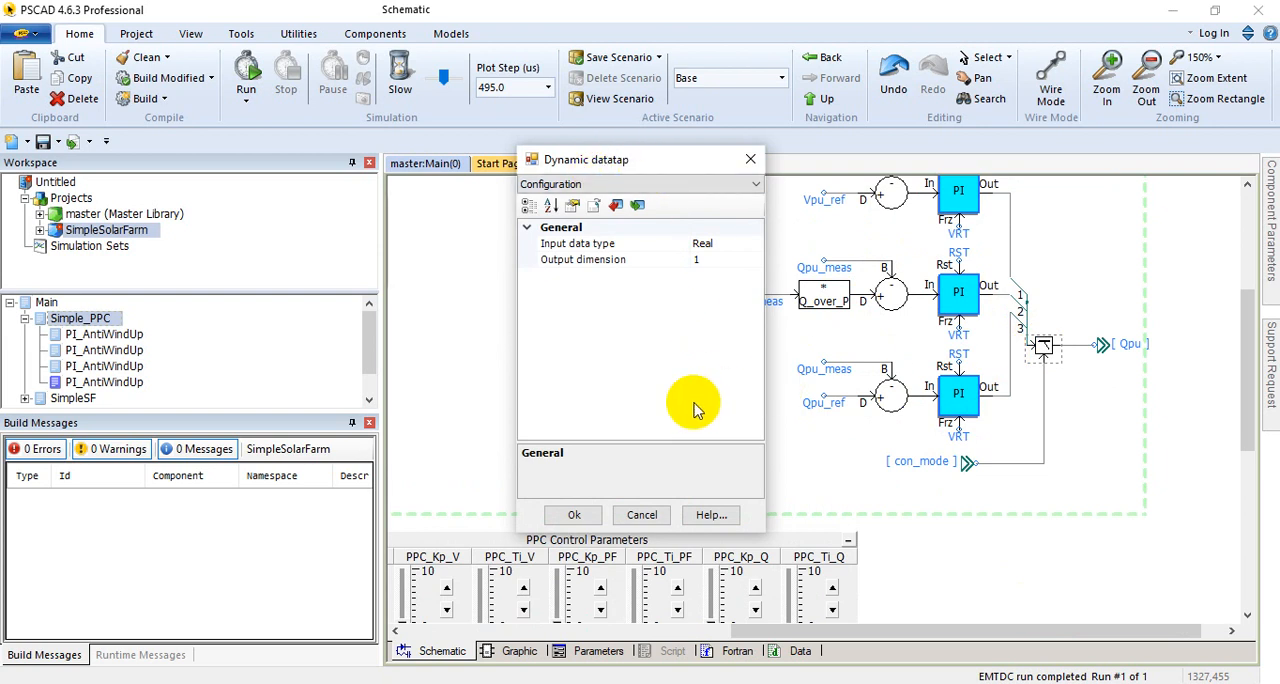
pyautogui.click(640, 514)
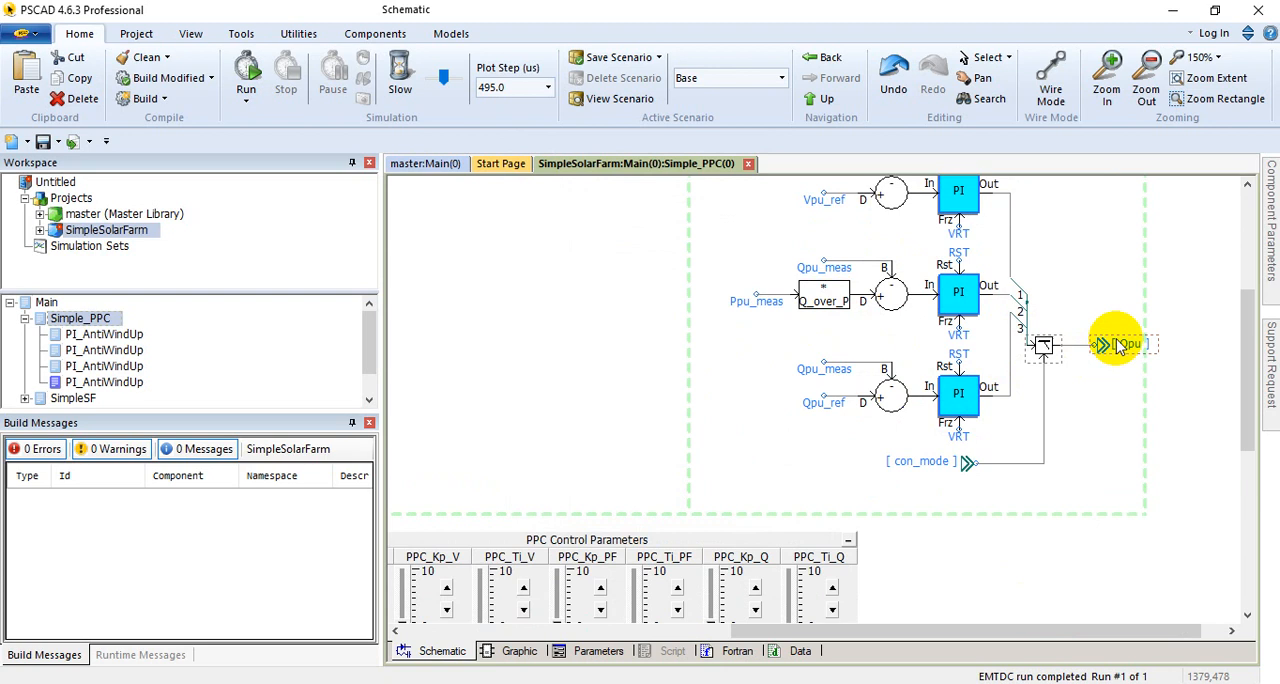
pyautogui.scroll(4, 1118, 345)
pyautogui.scroll(-1, 1060, 385)
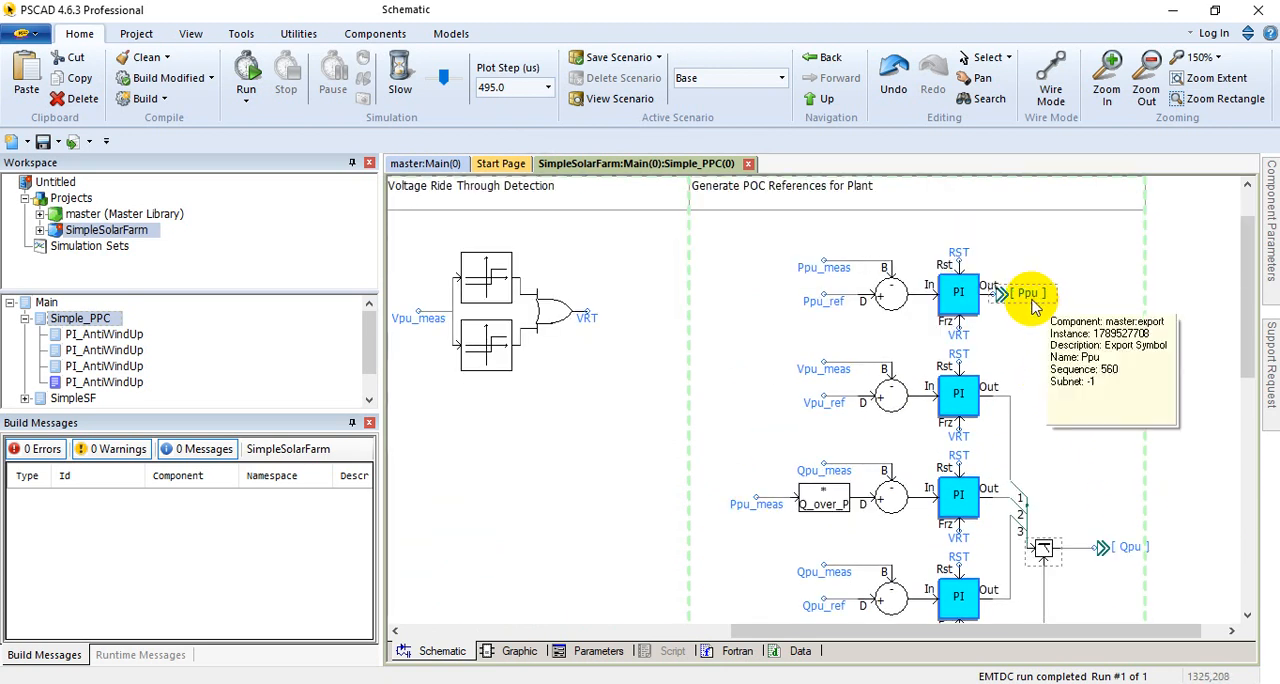
pyautogui.scroll(-1, 1137, 520)
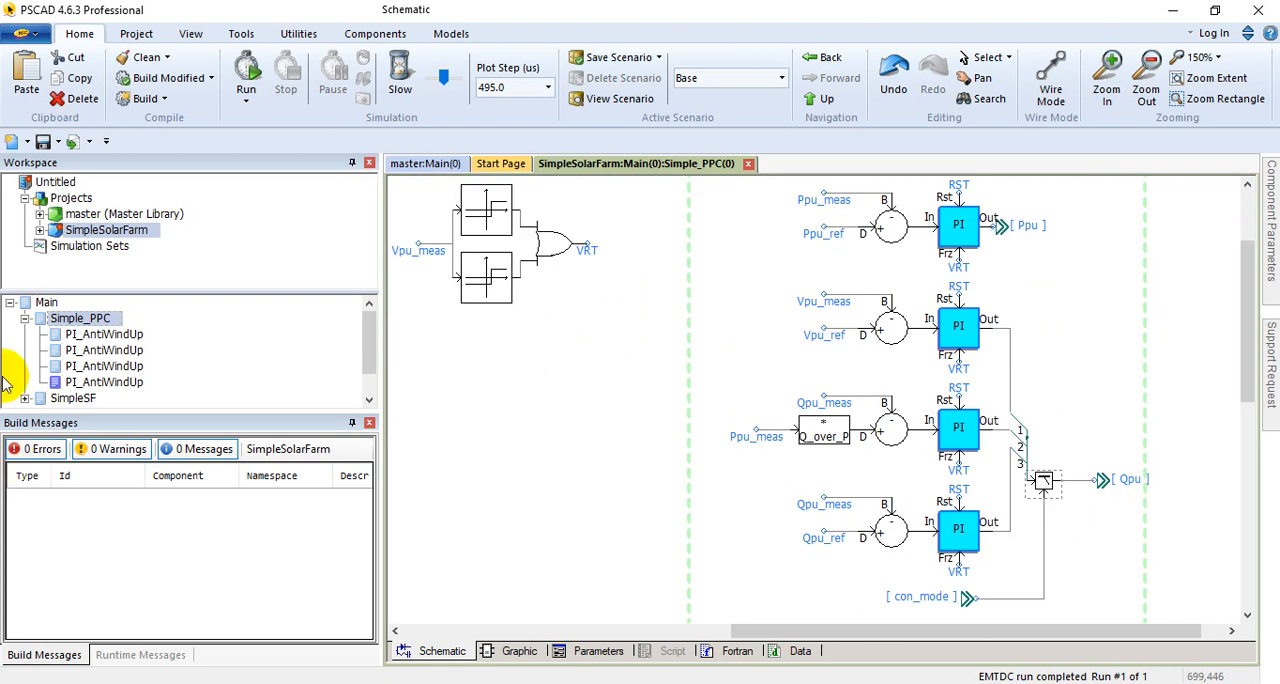
# Step: Return to the Main schematic and view the SolarFarm block's Base Values and Limits parameters without changing them
pyautogui.doubleClick(40, 302)
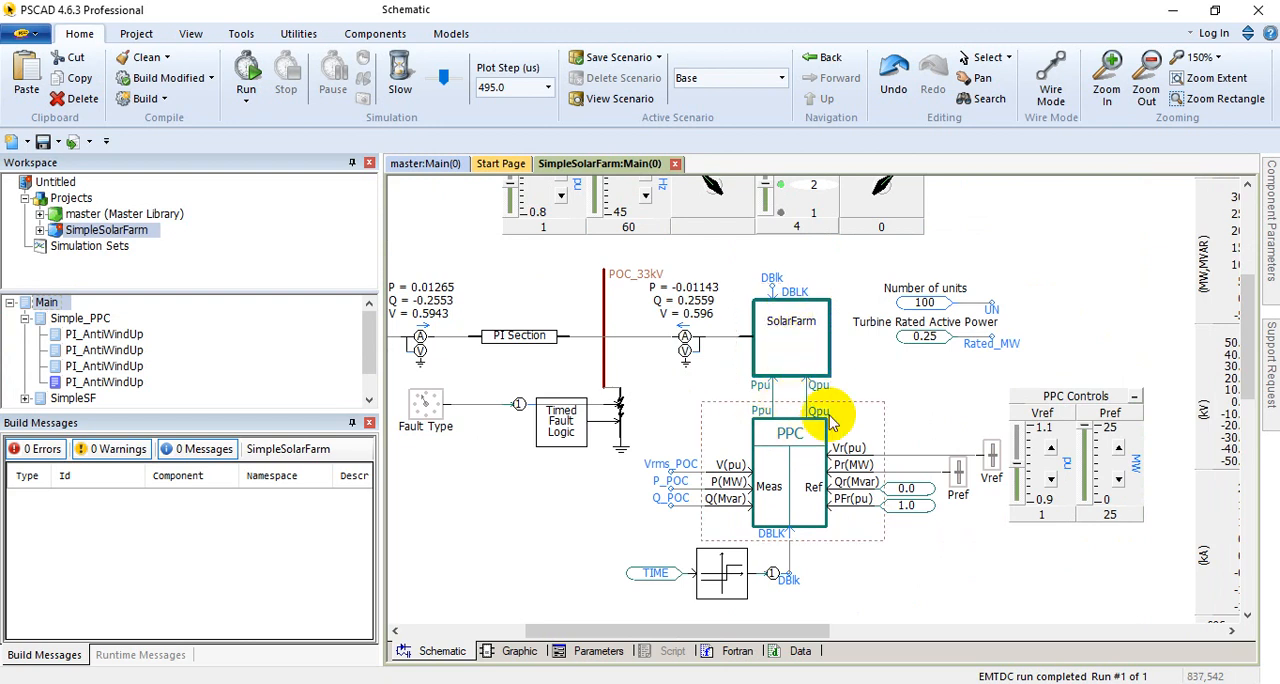
pyautogui.doubleClick(771, 350)
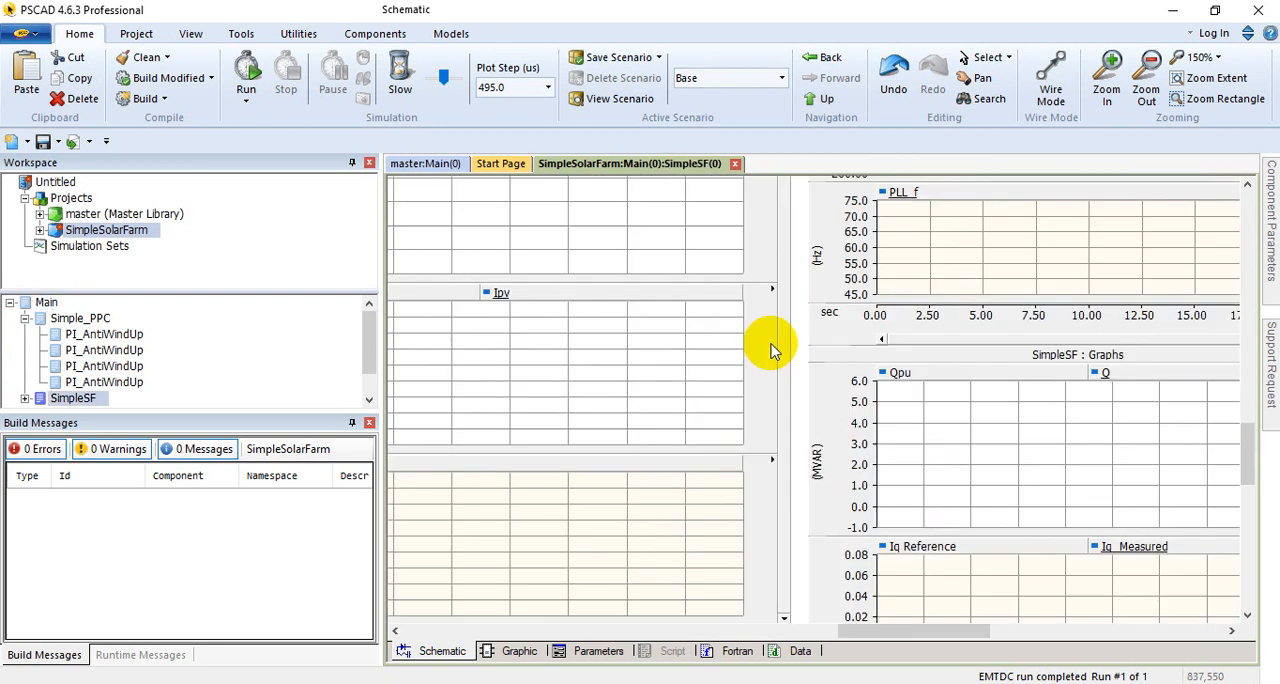
pyautogui.doubleClick(46, 303)
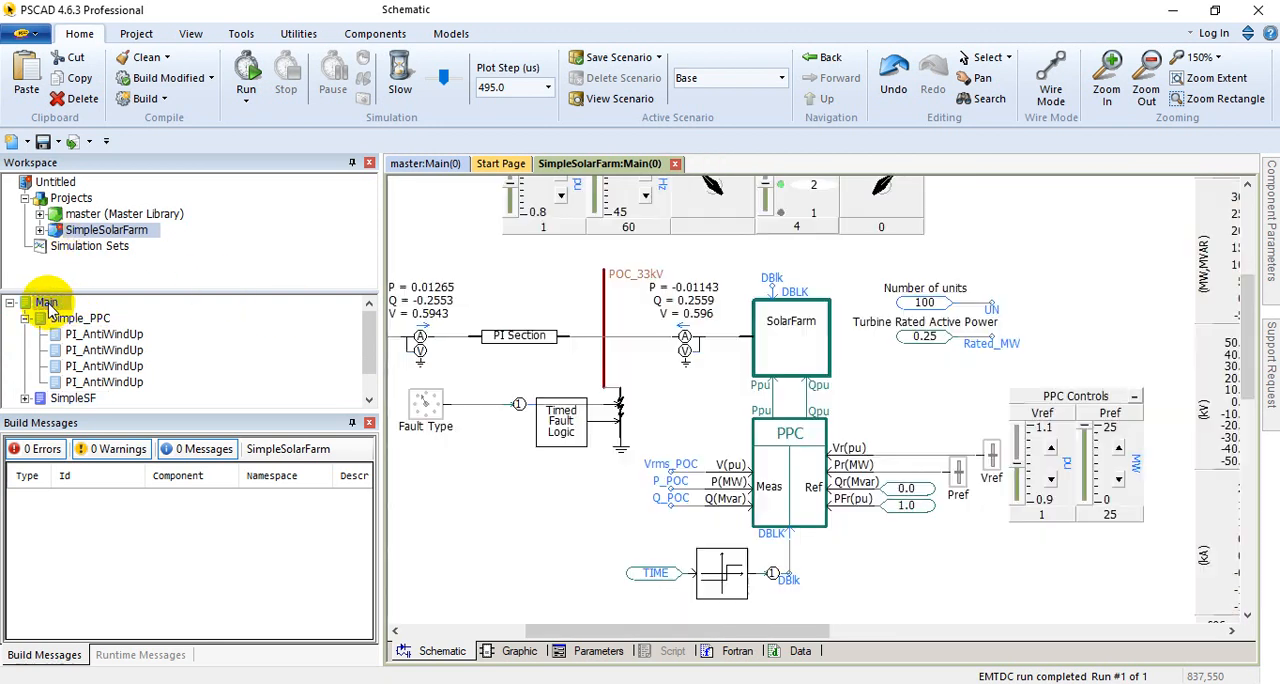
pyautogui.rightClick(793, 298)
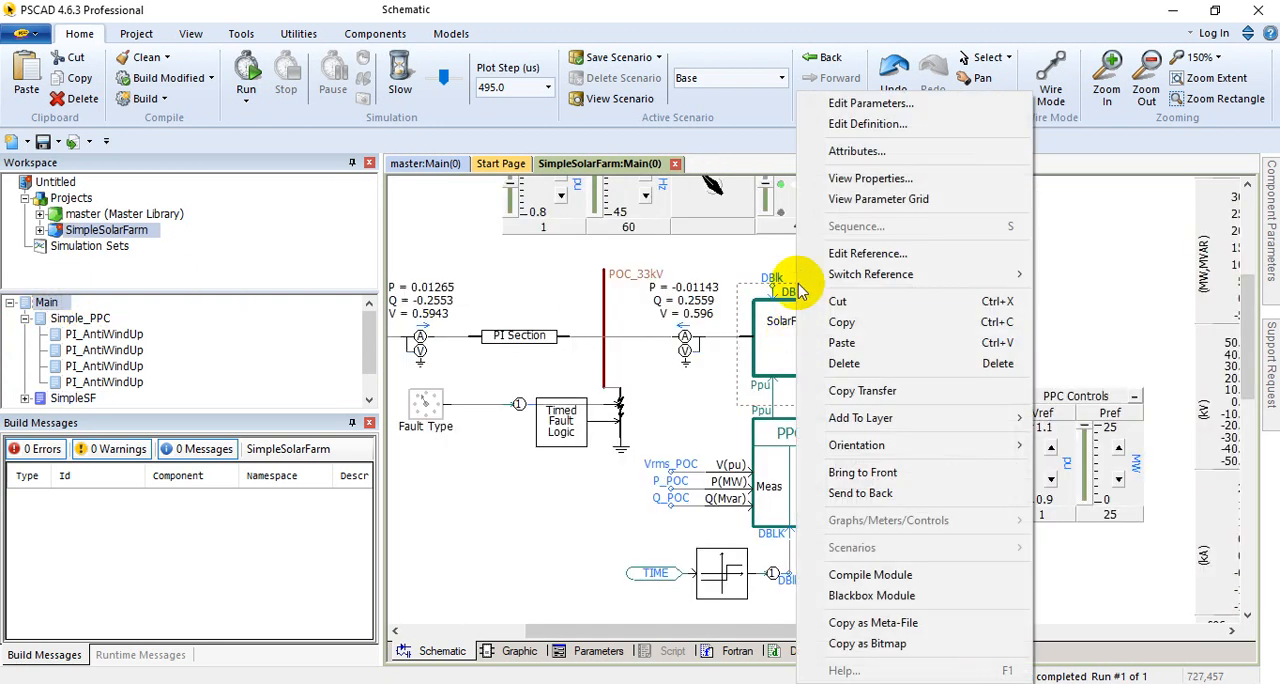
pyautogui.click(850, 104)
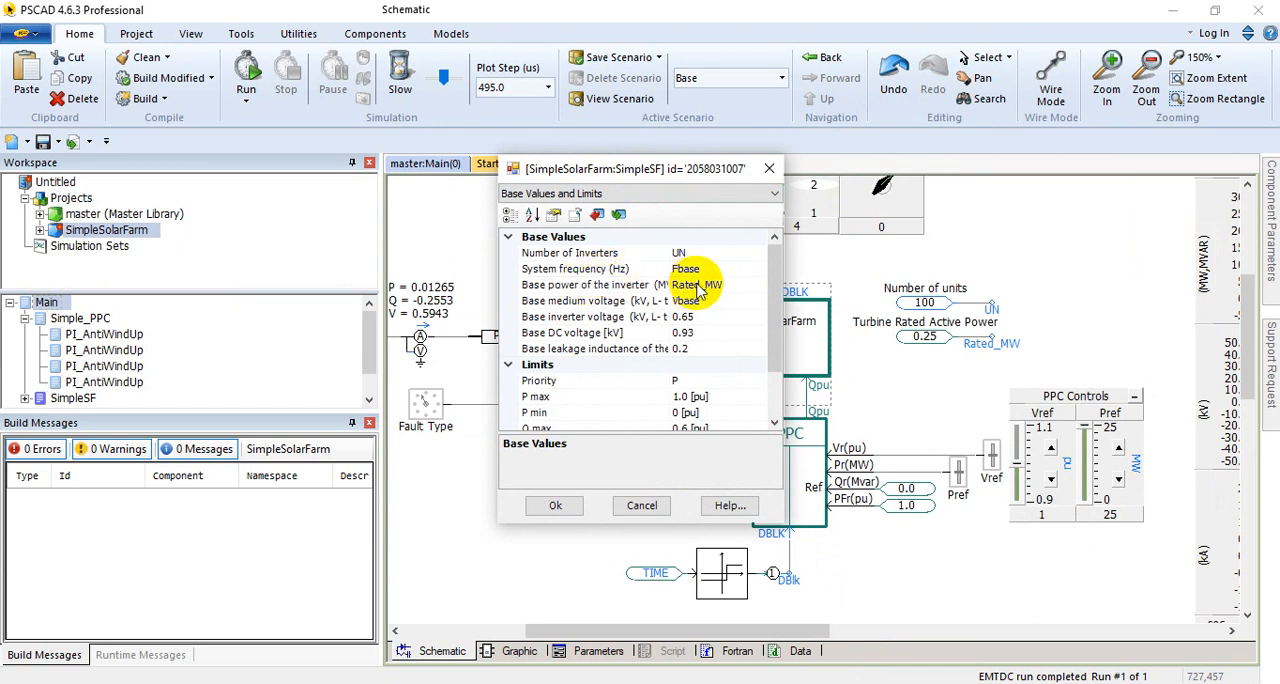
pyautogui.moveTo(667, 172); pyautogui.dragTo(843, 185)
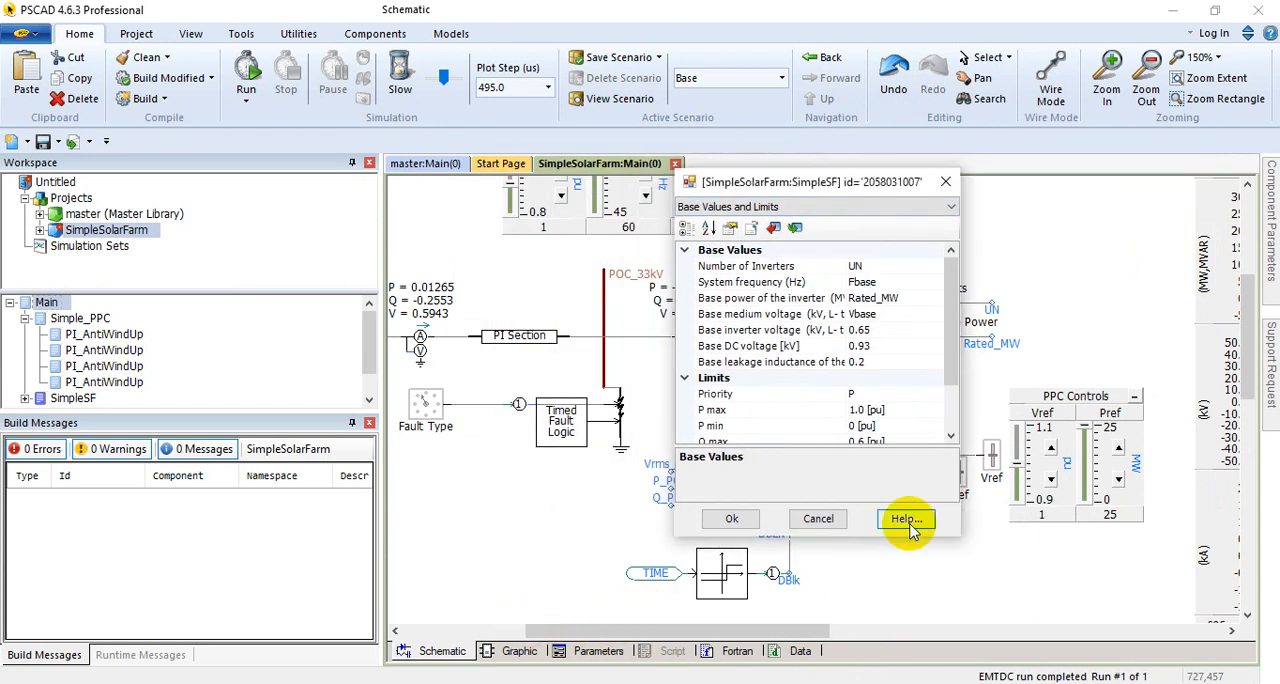
pyautogui.click(817, 518)
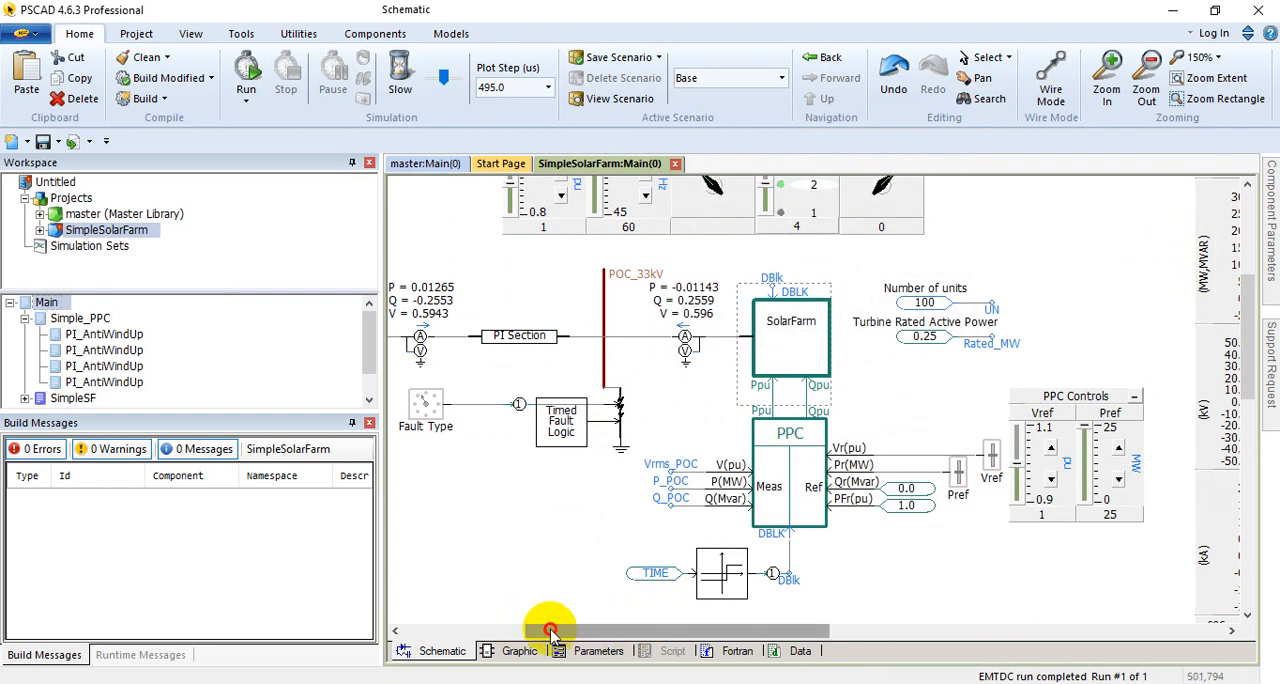
# Step: Locate the Fbase and Vbase sources, and review the SolarFarm block's base voltages, leakage inductance, limits and ramp rates without changing them
pyautogui.moveTo(549, 630); pyautogui.dragTo(428, 634)
pyautogui.scroll(1, 643, 306)
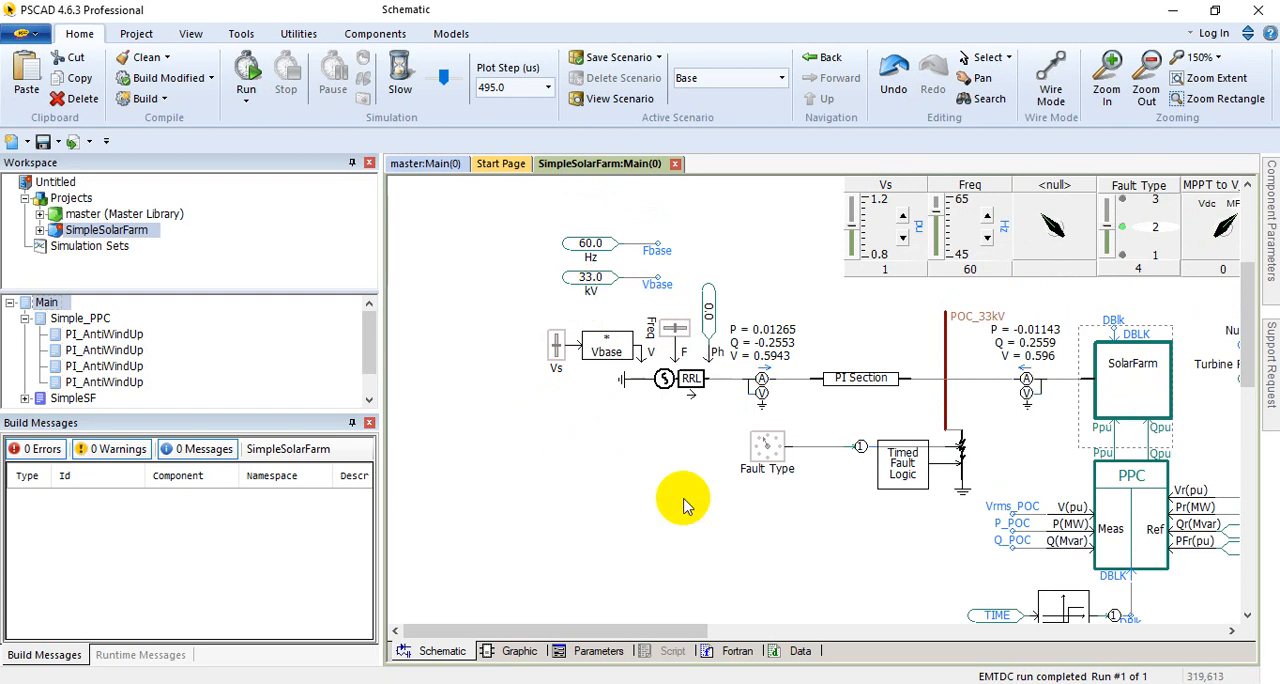
pyautogui.rightClick(1115, 360)
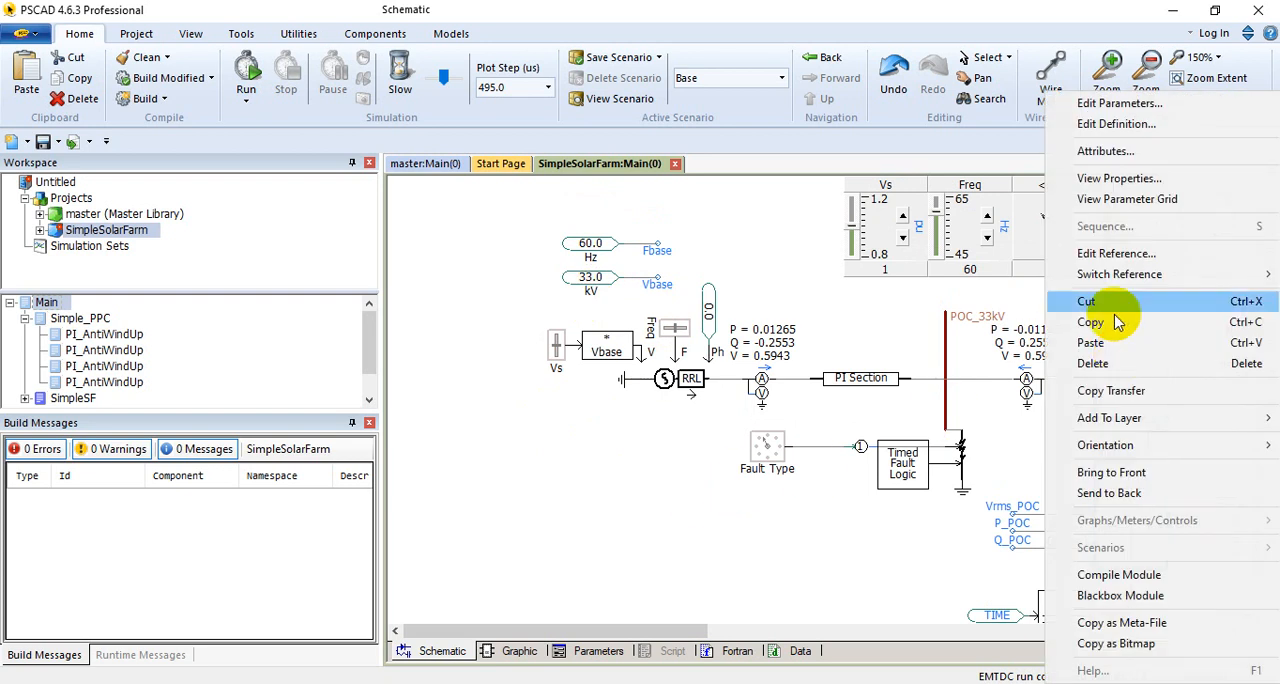
pyautogui.click(1120, 103)
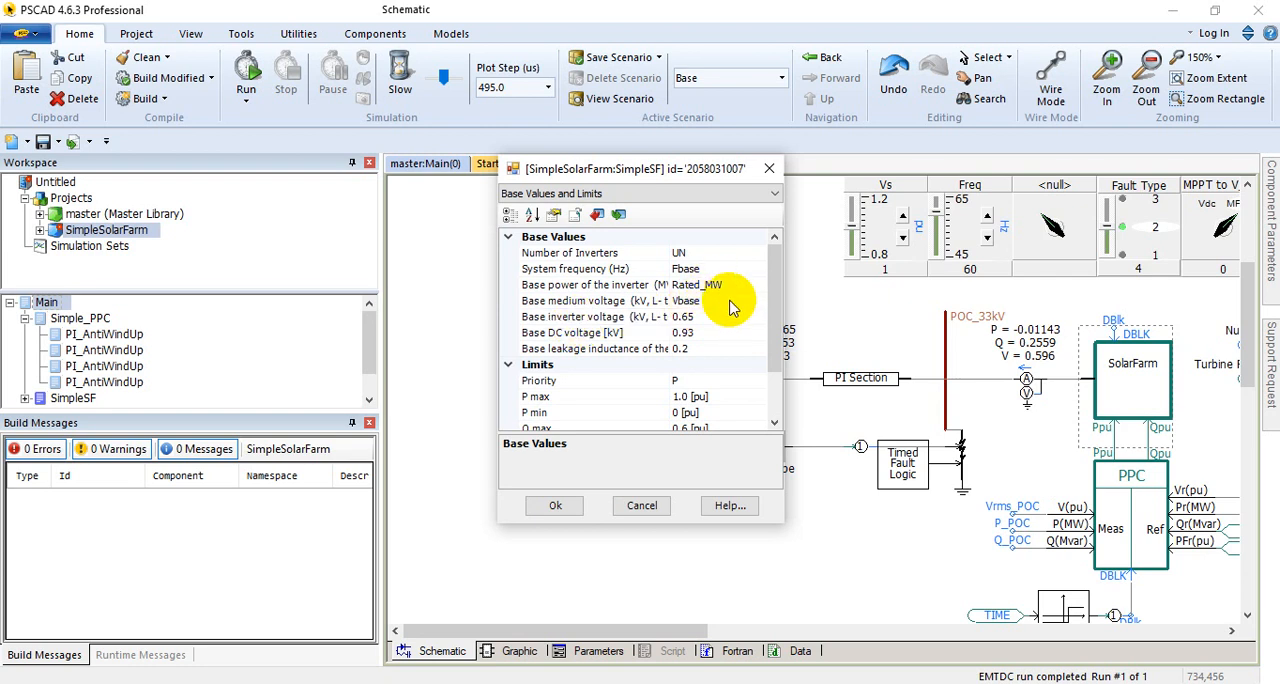
pyautogui.click(707, 317)
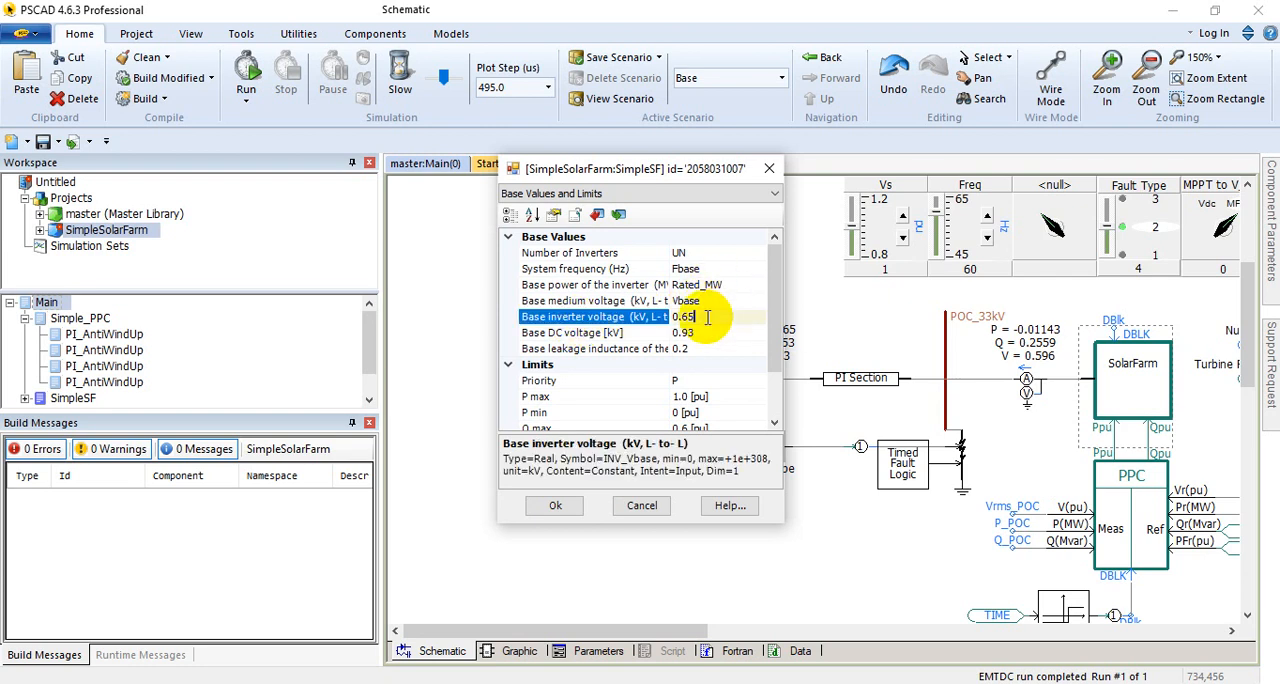
pyautogui.click(710, 331)
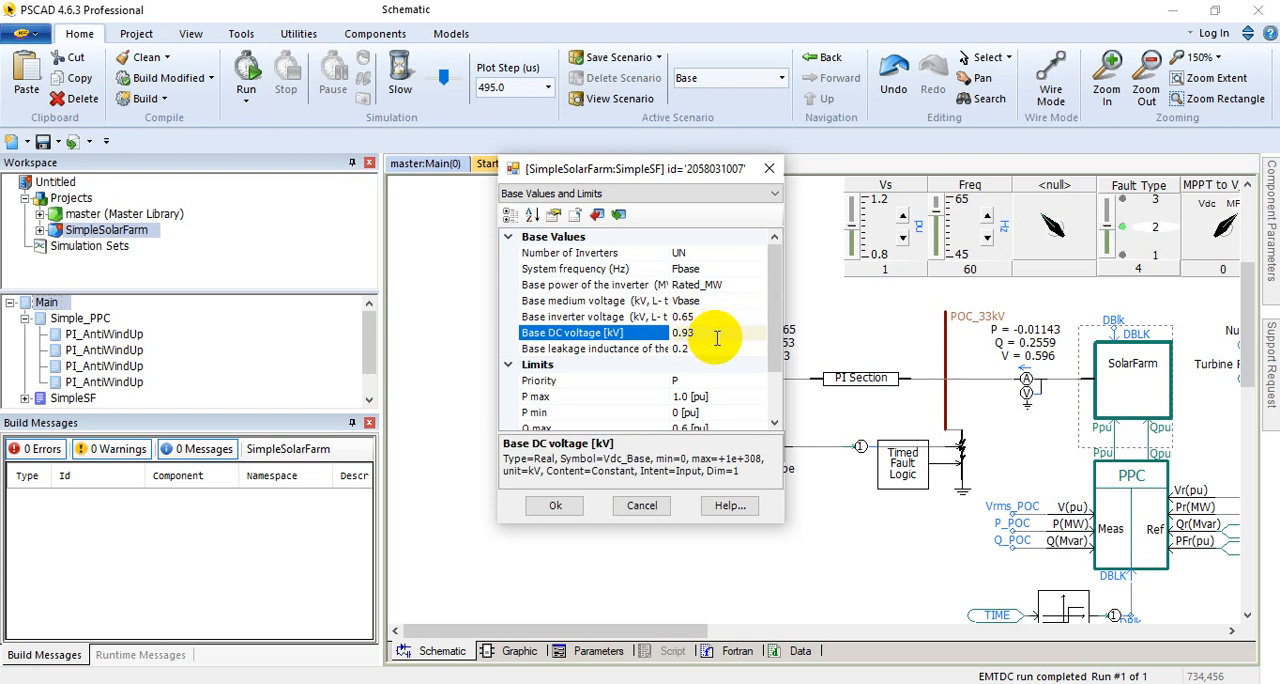
pyautogui.click(726, 348)
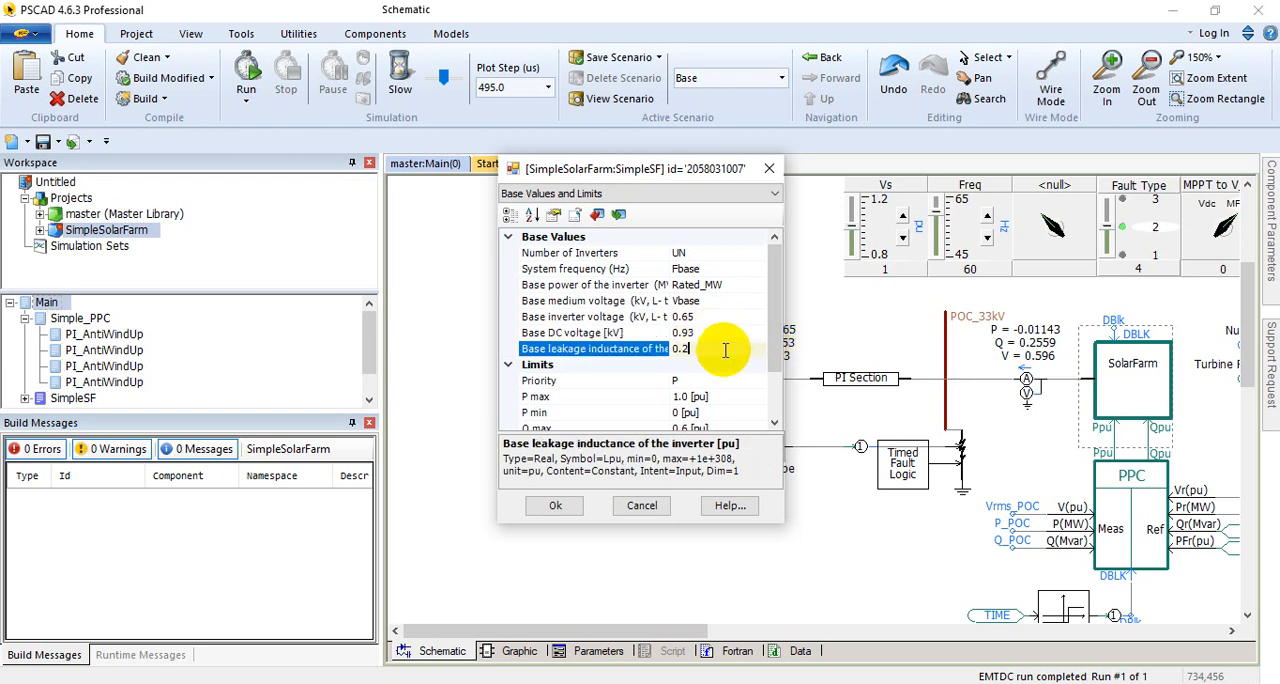
pyautogui.scroll(-2, 734, 385)
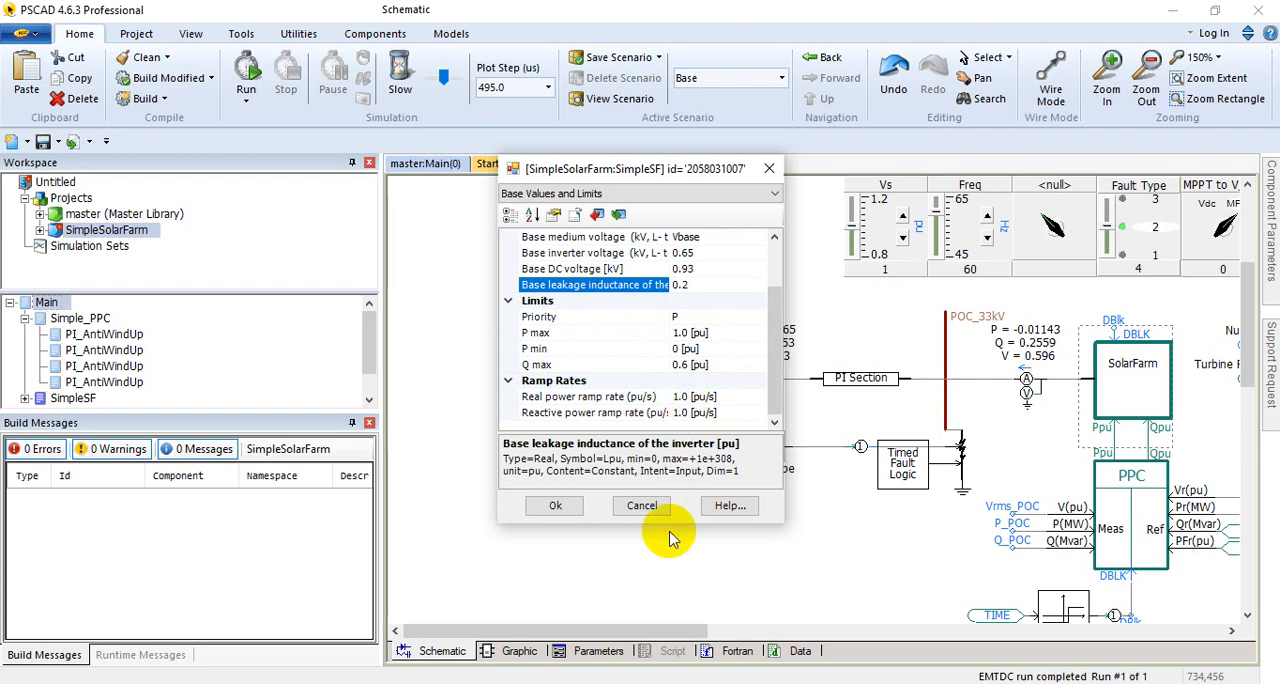
pyautogui.click(641, 505)
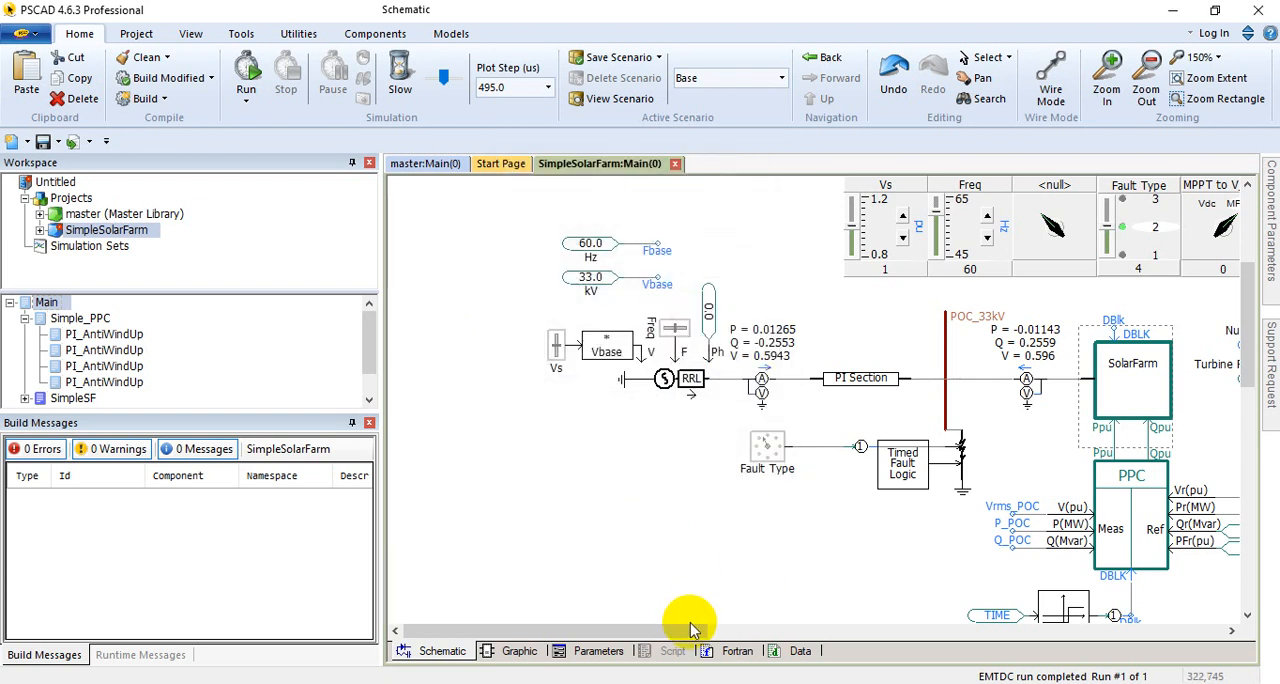
# Step: Open the SolarFarm block's internal schematic and locate the scaling component, transformer, damper and LCL filter
pyautogui.moveTo(608, 630); pyautogui.dragTo(849, 630)
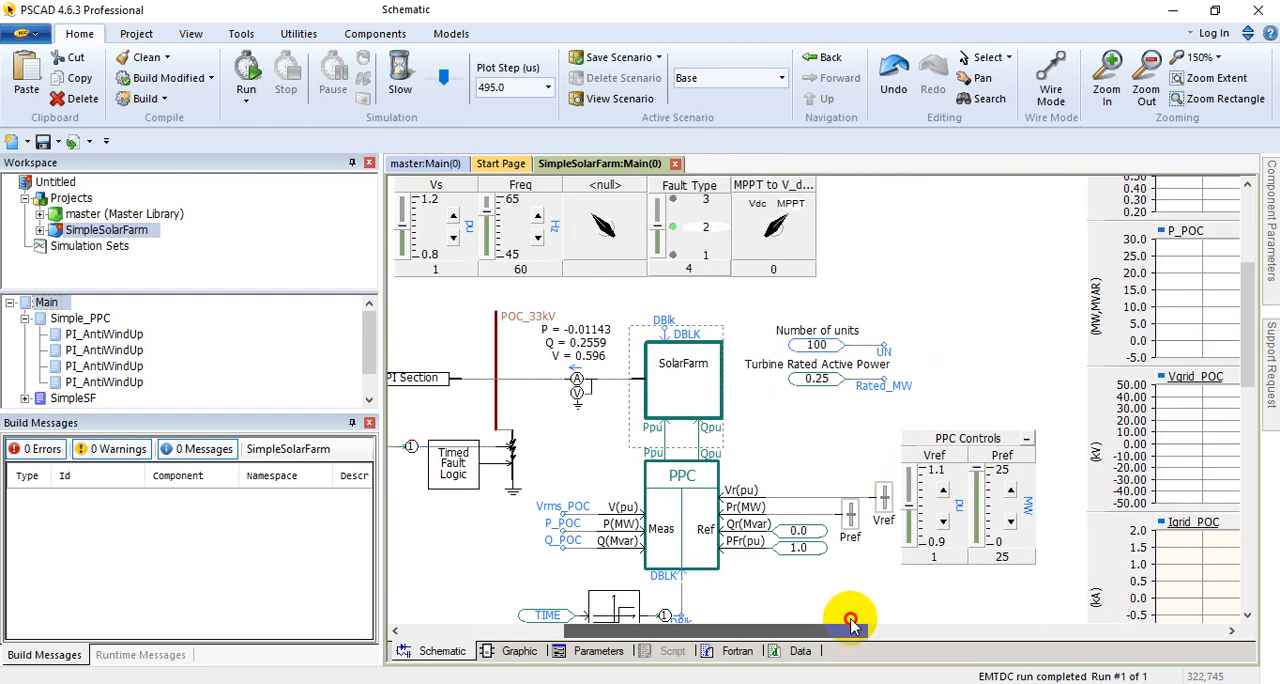
pyautogui.doubleClick(683, 375)
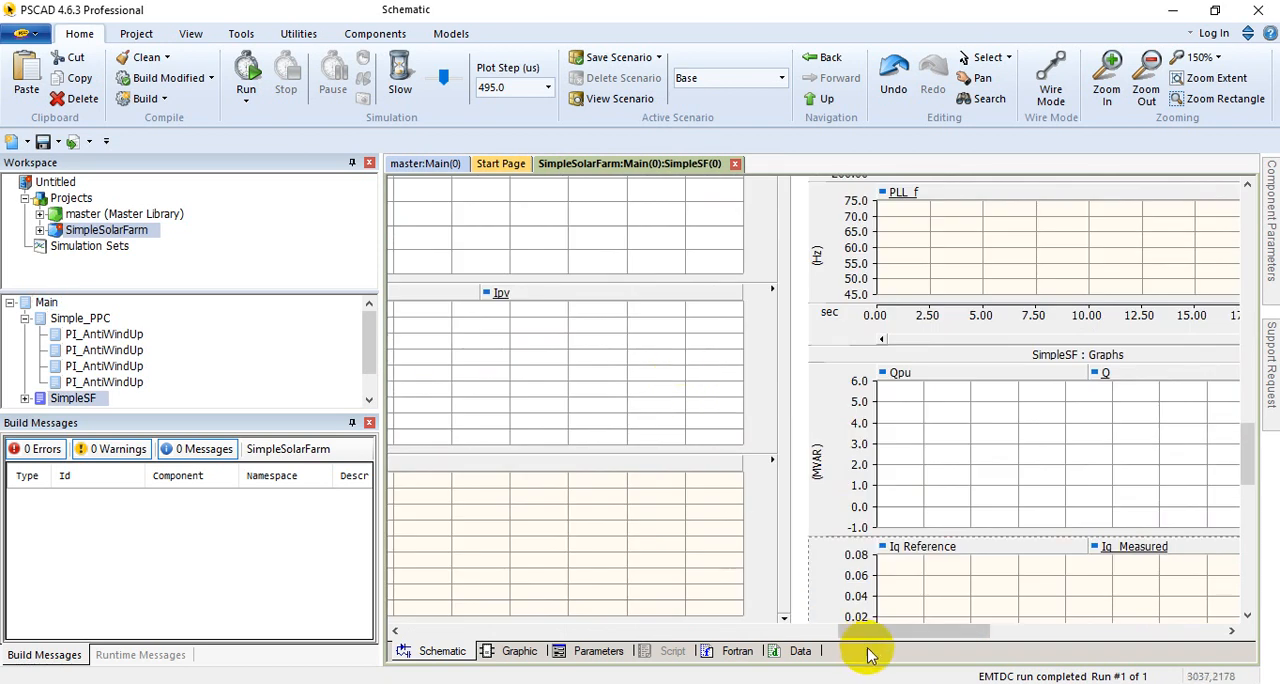
pyautogui.moveTo(870, 632); pyautogui.dragTo(478, 592)
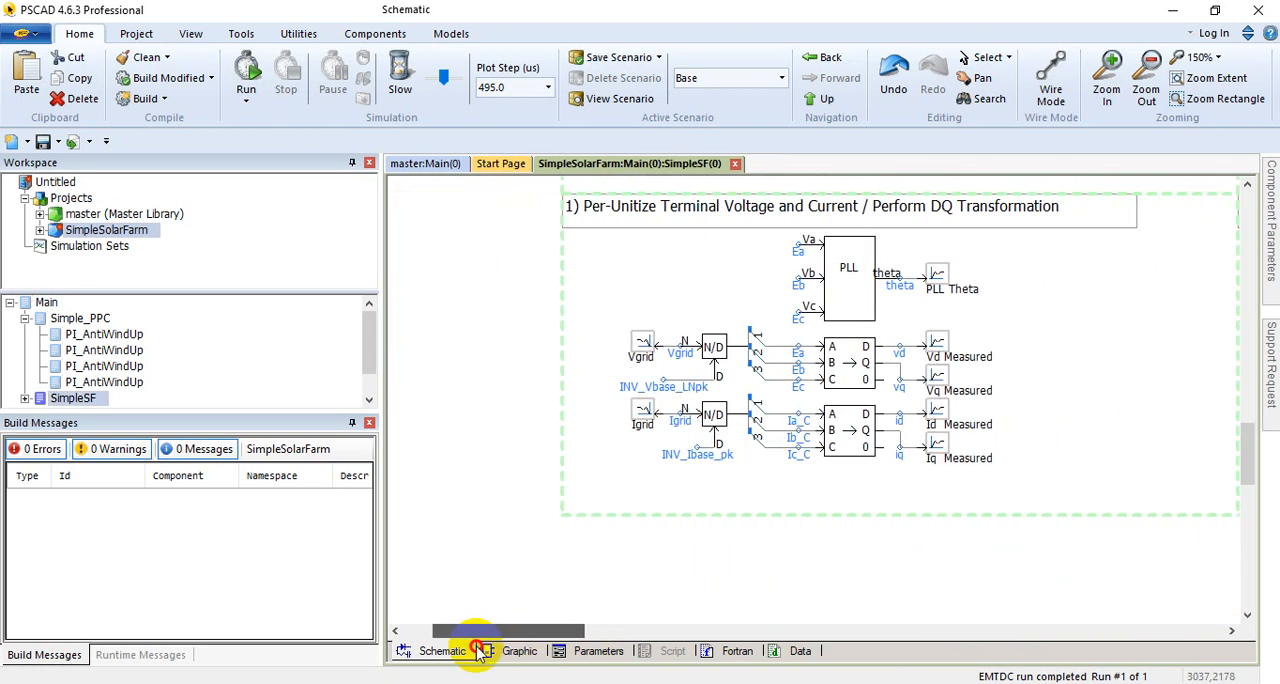
pyautogui.scroll(10, 745, 466)
pyautogui.scroll(-5, 748, 466)
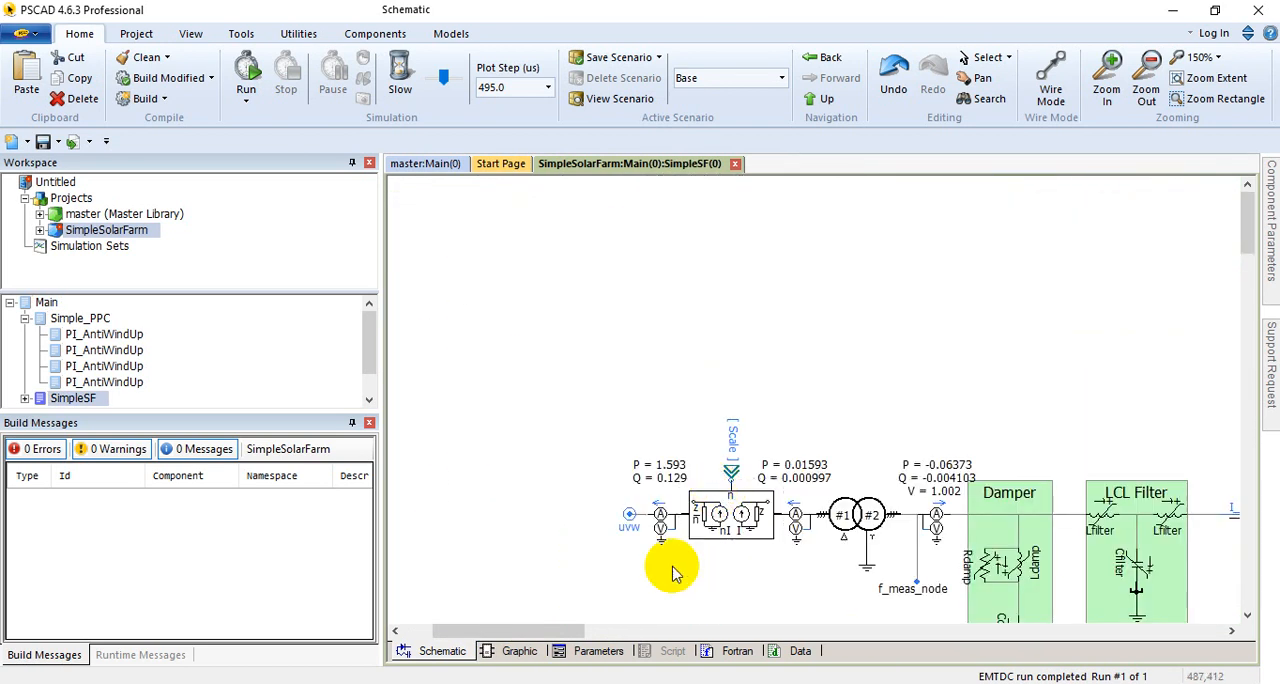
# Step: Examine the PV array with its irradiation and temperature inputs, and its connection to the boost converter
pyautogui.moveTo(557, 633); pyautogui.dragTo(857, 595)
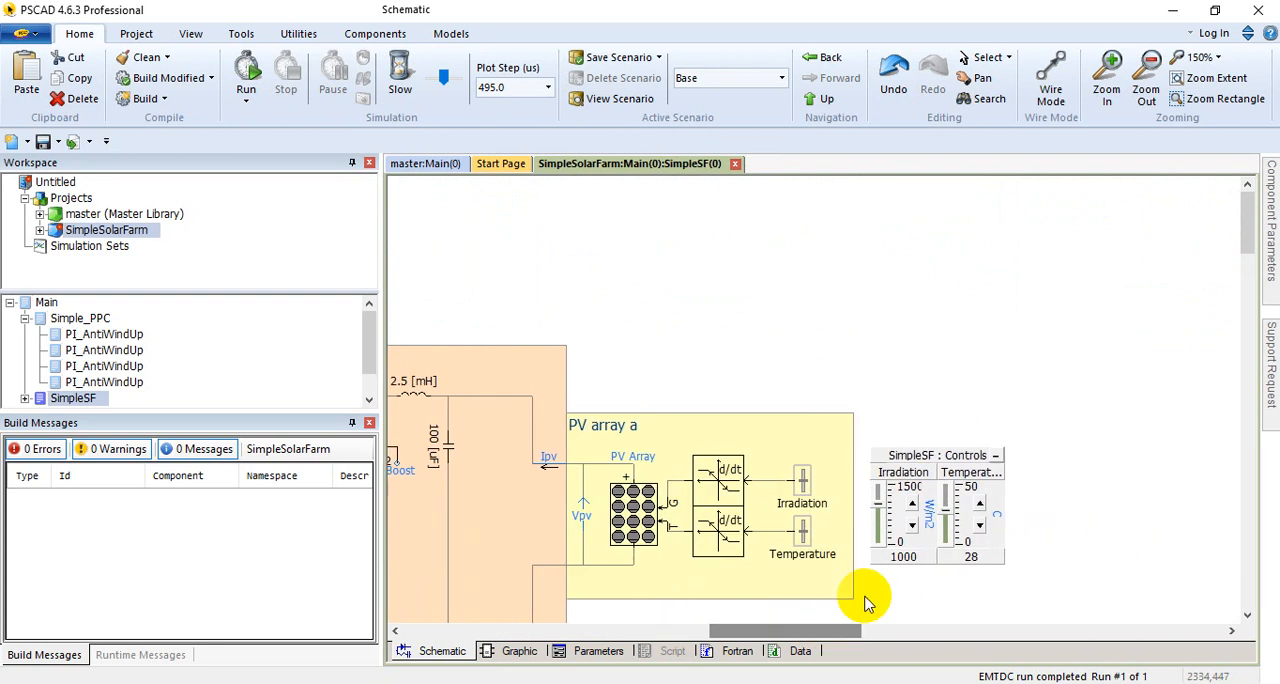
pyautogui.scroll(-2, 889, 572)
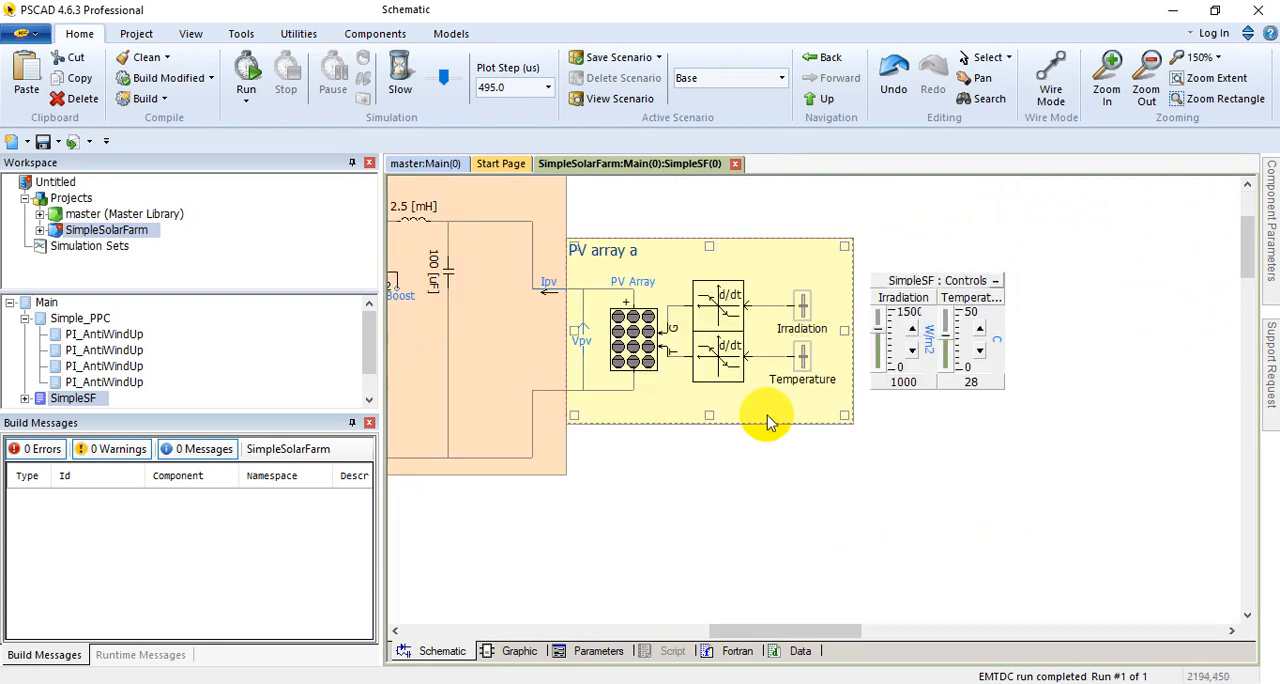
pyautogui.click(588, 274)
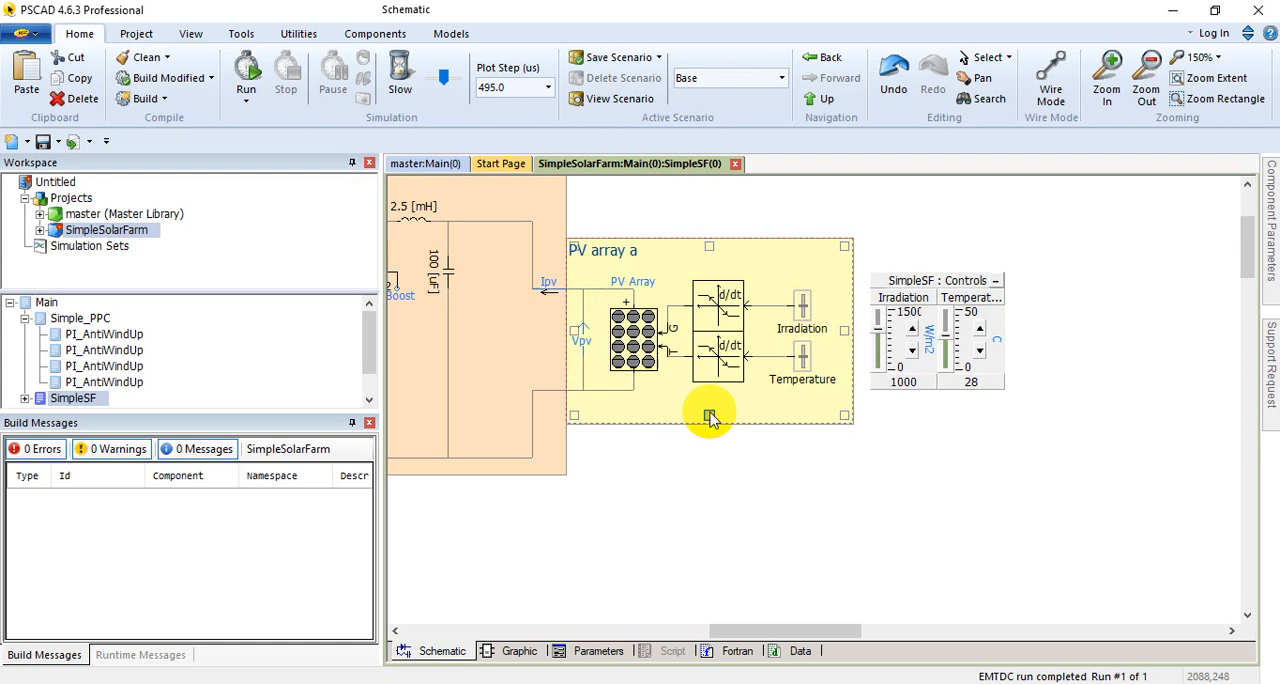
pyautogui.moveTo(812, 631); pyautogui.dragTo(751, 631)
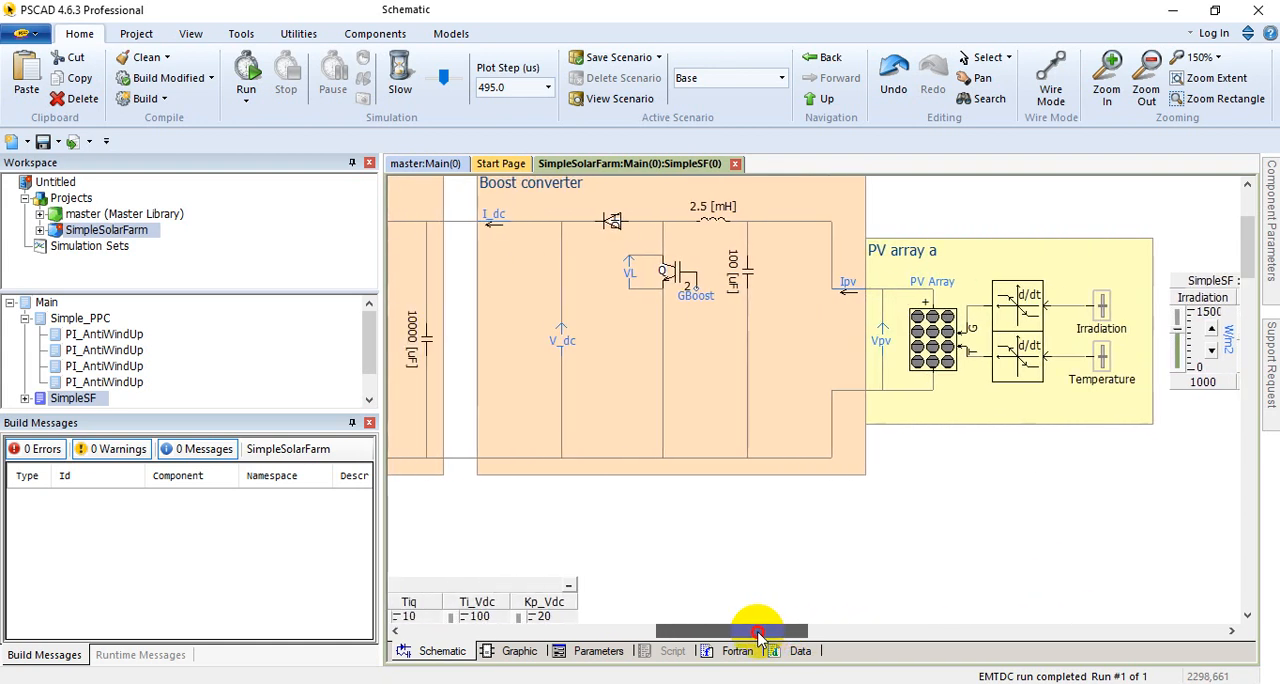
pyautogui.click(860, 322)
pyautogui.click(868, 326)
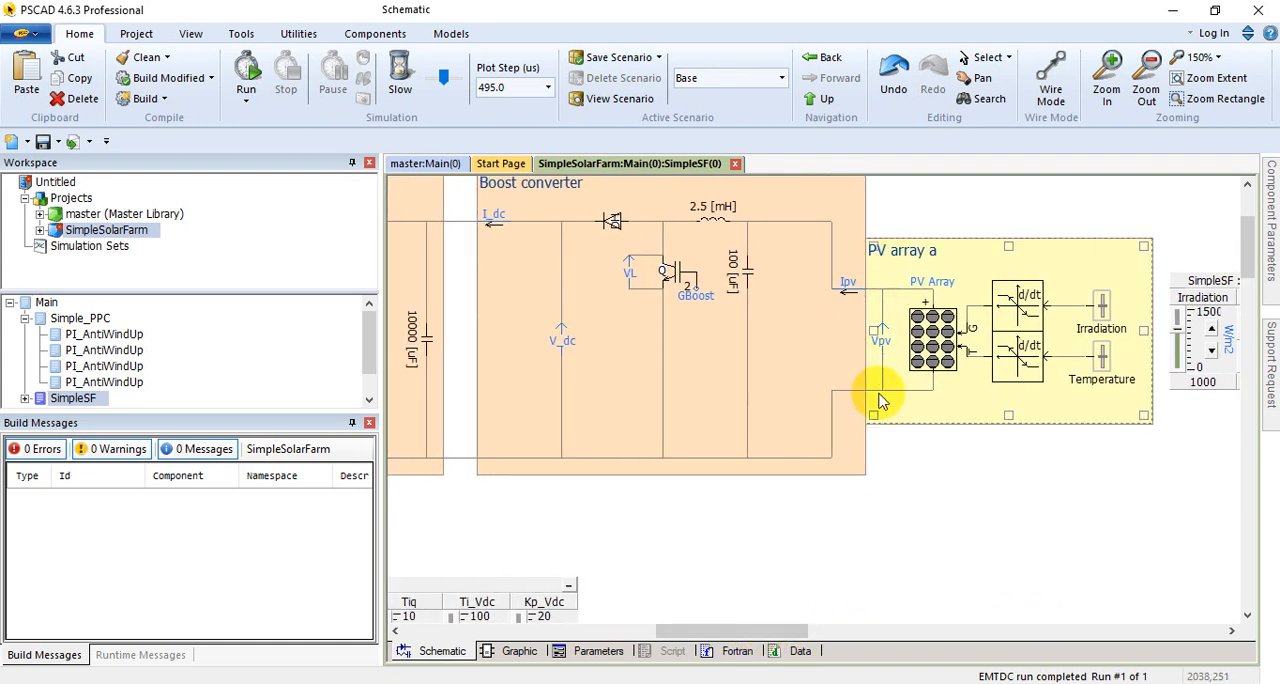
# Step: Examine the PV array's output current Ipv and voltage Vpv where the array feeds the boost converter
pyautogui.click(856, 300)
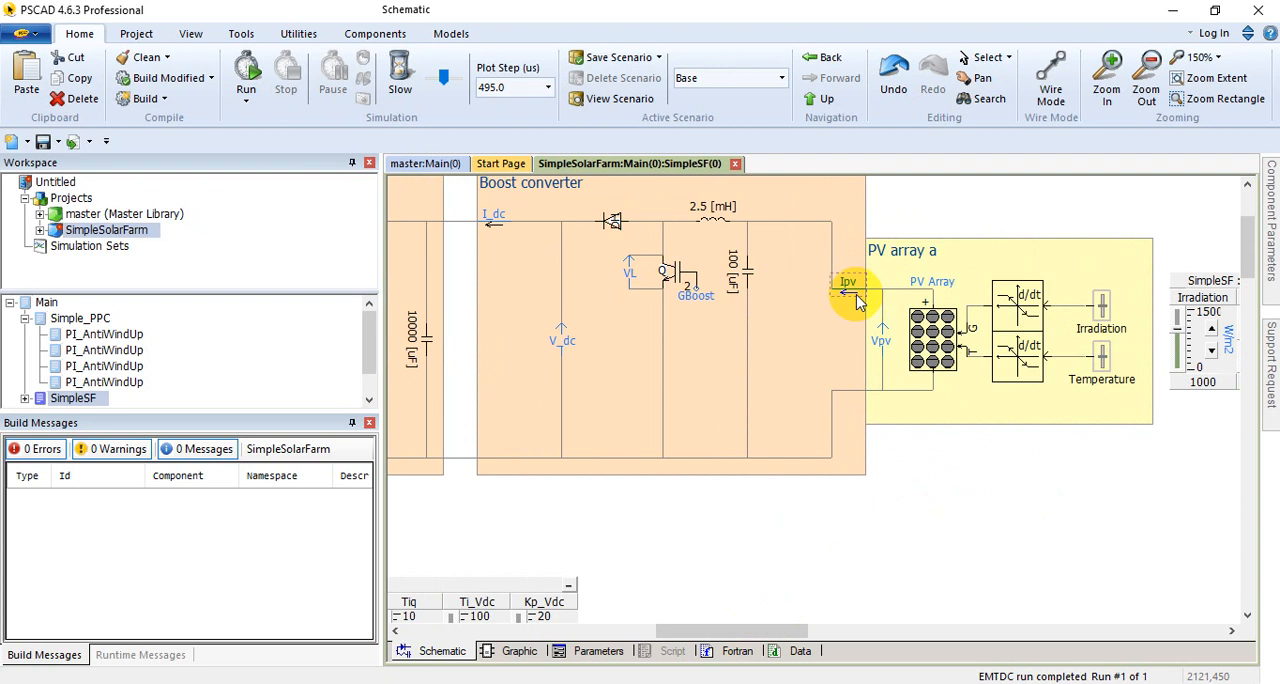
pyautogui.click(886, 362)
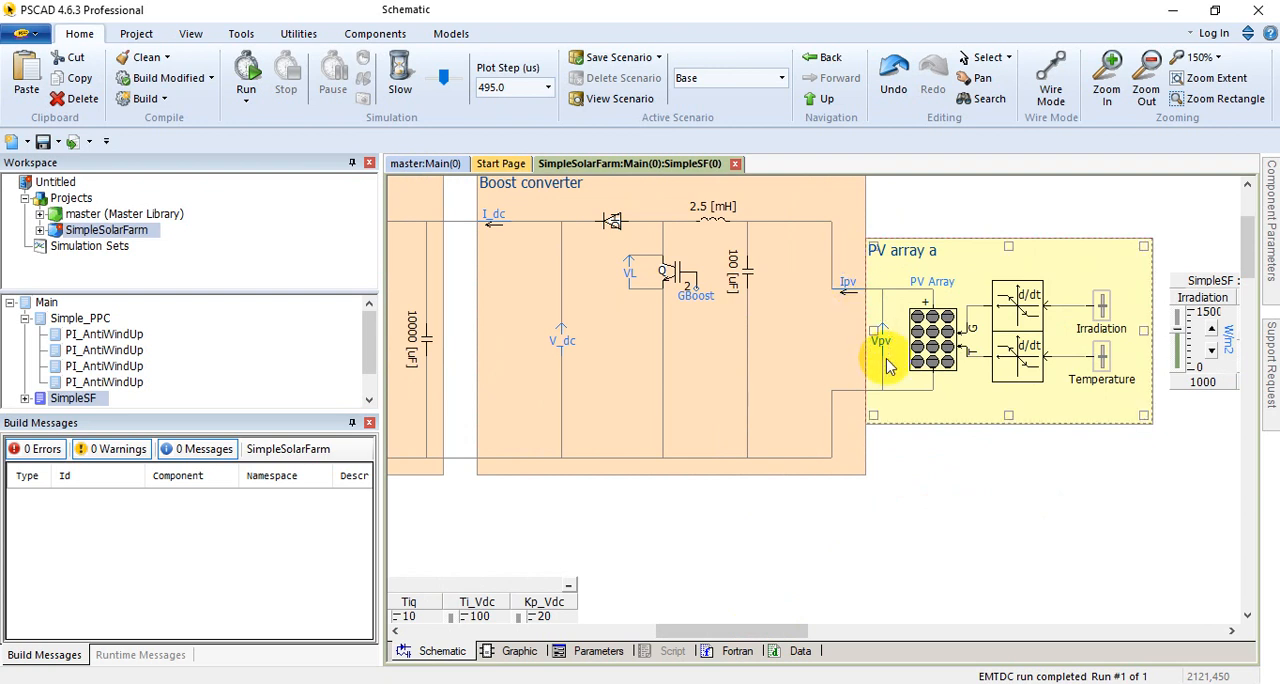
pyautogui.click(855, 306)
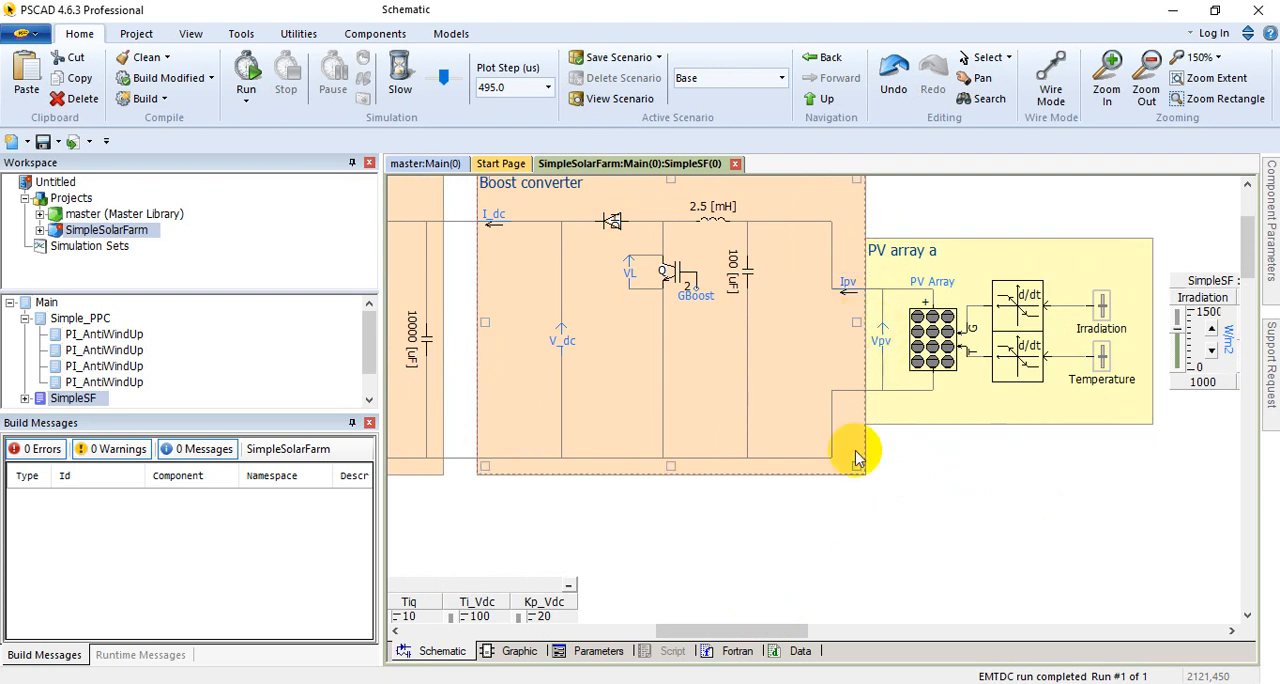
pyautogui.click(874, 583)
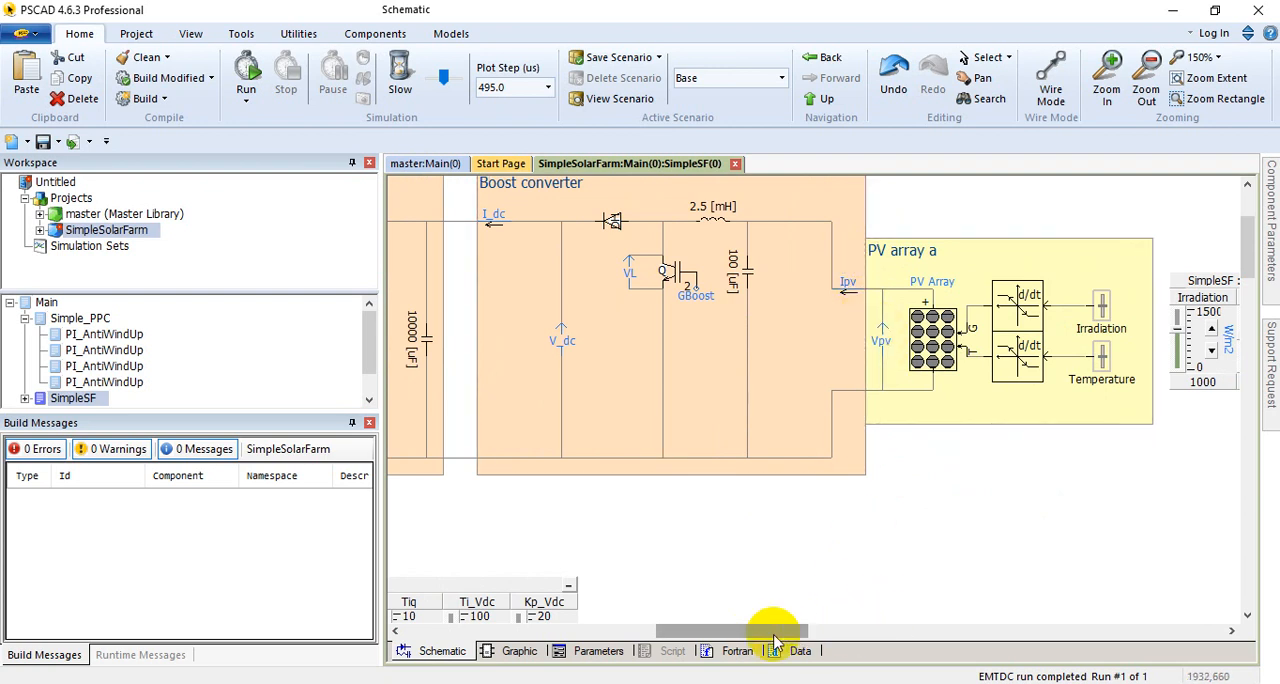
pyautogui.moveTo(771, 632); pyautogui.dragTo(745, 632)
pyautogui.click(871, 329)
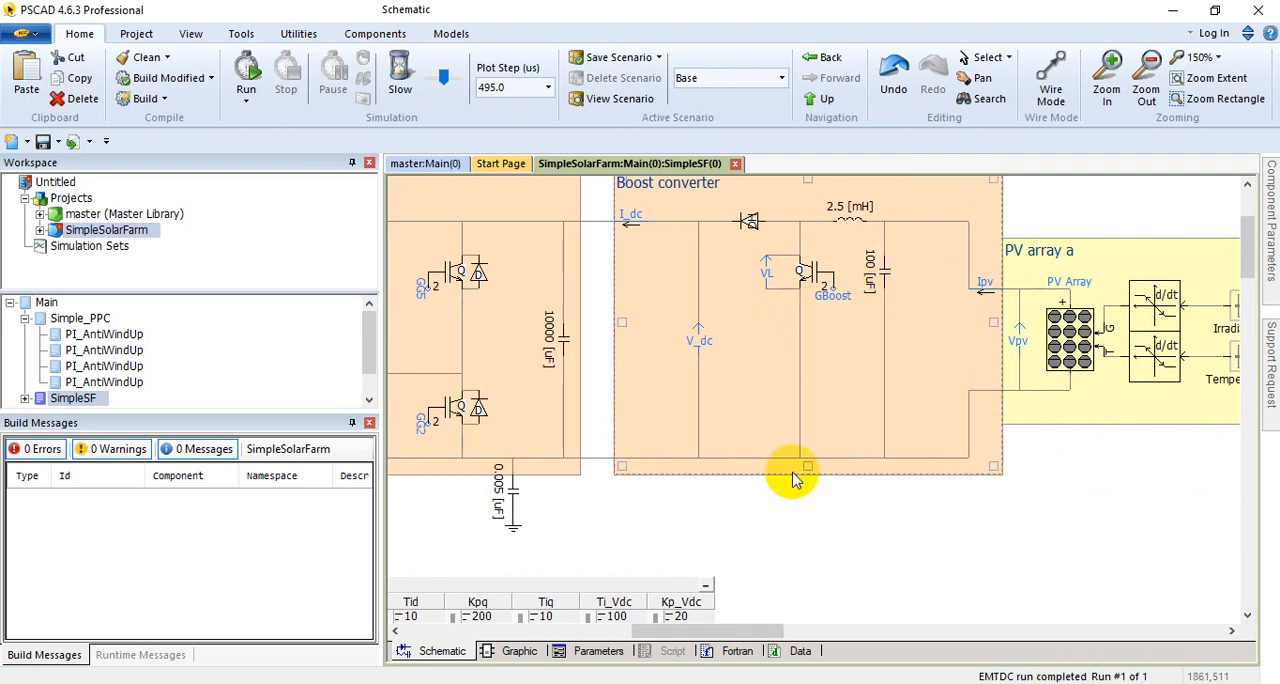
pyautogui.click(1033, 360)
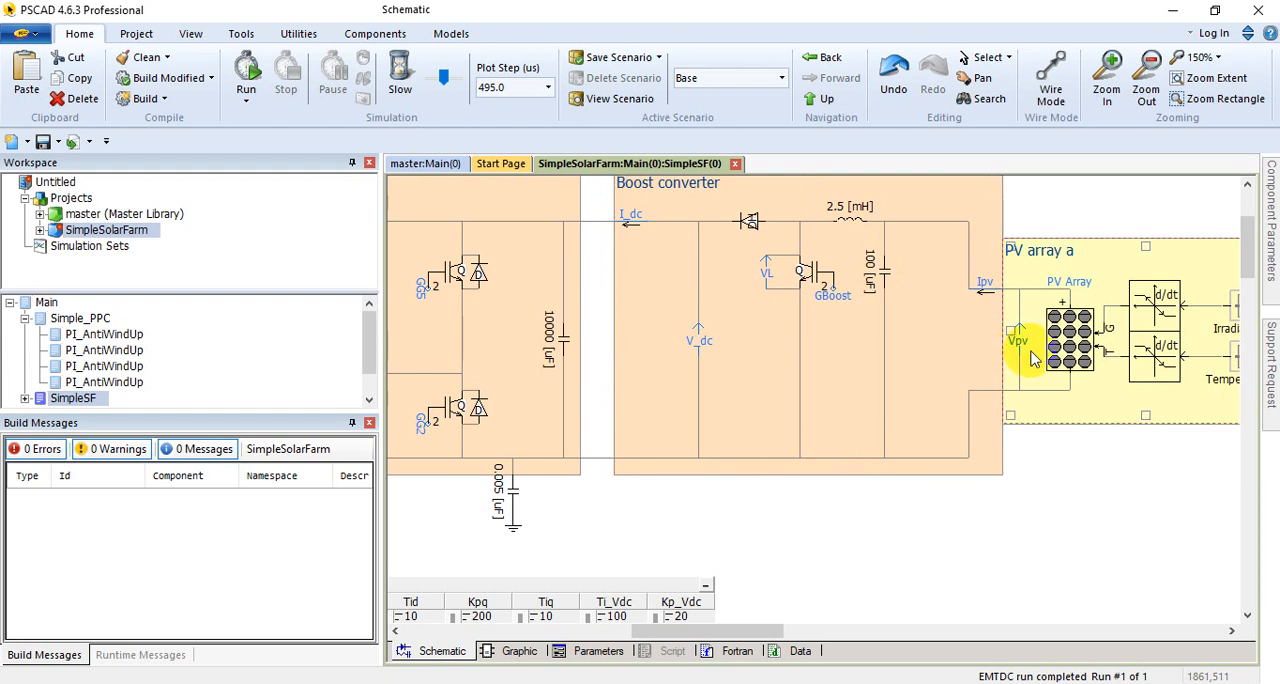
pyautogui.click(940, 402)
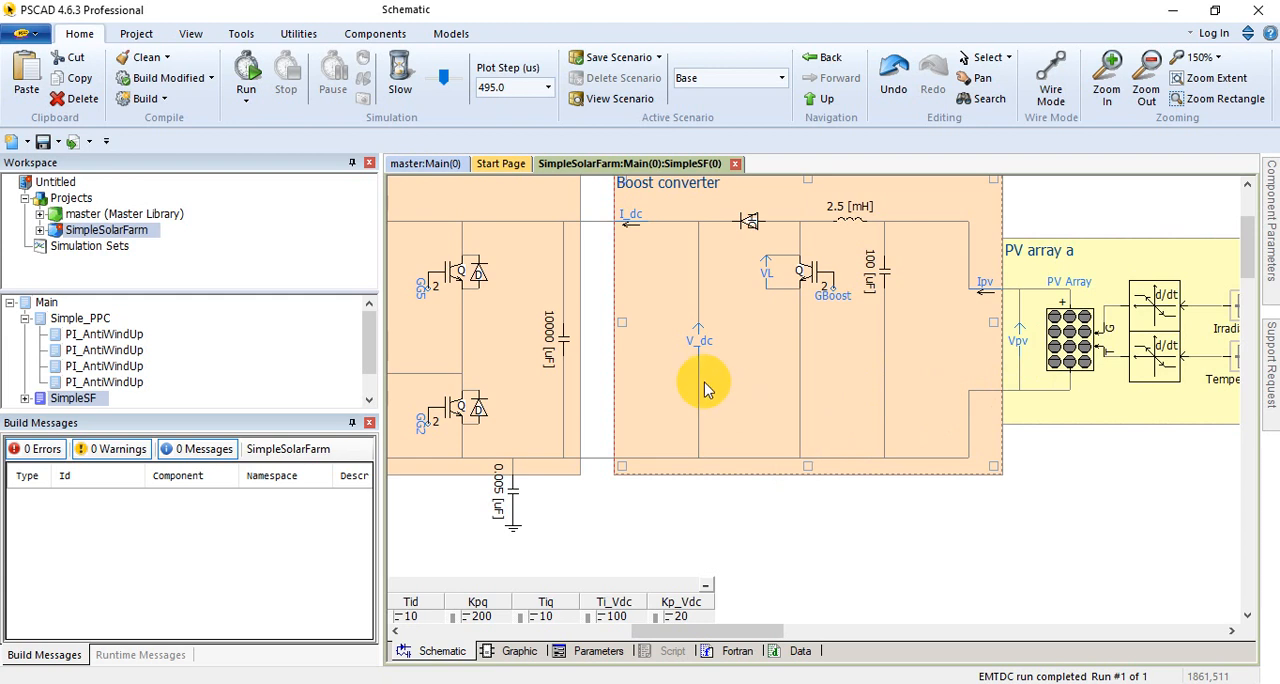
# Step: Examine the boost converter's DC output signals I_dc and V_dc and its link to the voltage source converter
pyautogui.scroll(3, 652, 360)
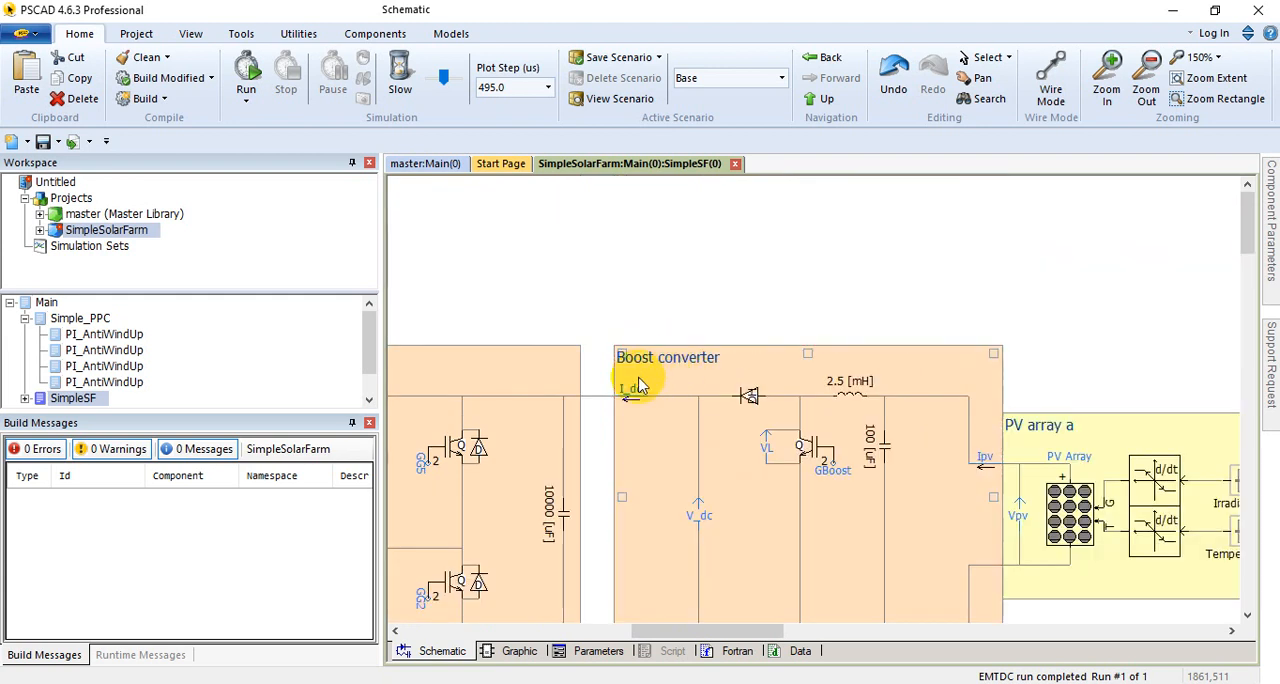
pyautogui.scroll(-2, 636, 370)
pyautogui.click(632, 316)
pyautogui.click(712, 461)
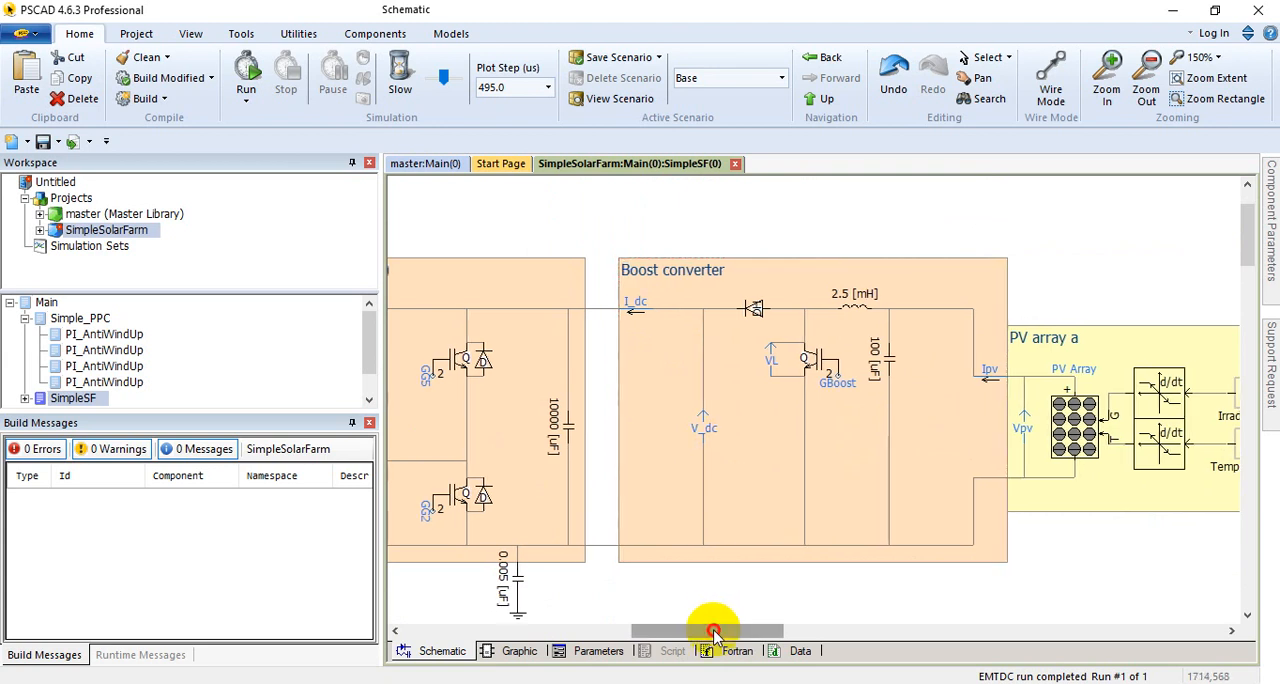
pyautogui.moveTo(711, 628); pyautogui.dragTo(663, 628)
pyautogui.click(903, 305)
pyautogui.click(962, 428)
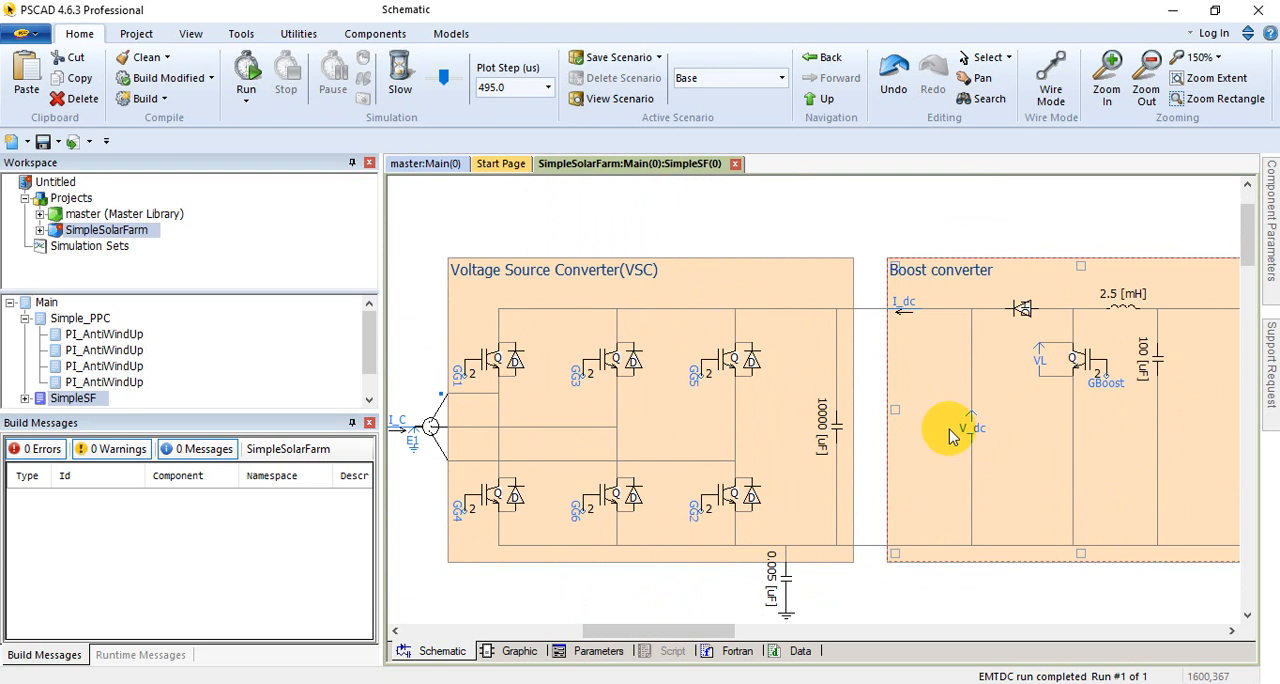
# Step: Trace the circuit from the voltage source converter and DC-link capacitor through the LCL filter and damper to the scaling component
pyautogui.click(752, 368)
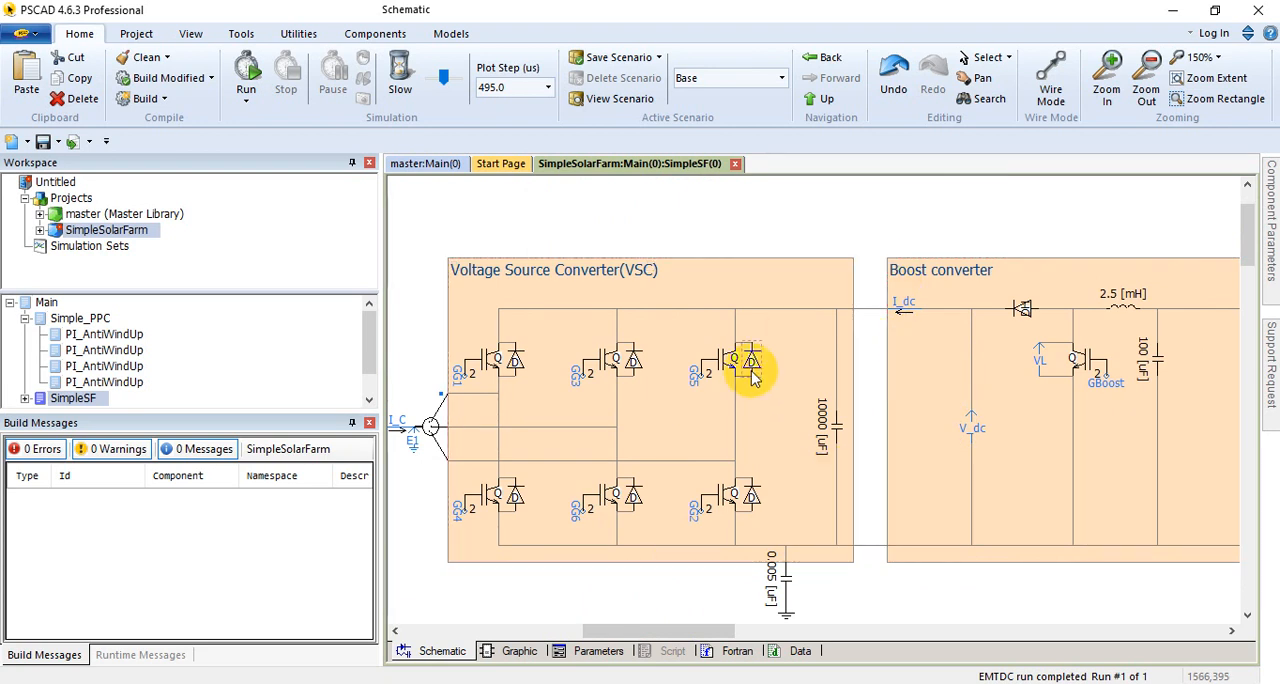
pyautogui.click(829, 421)
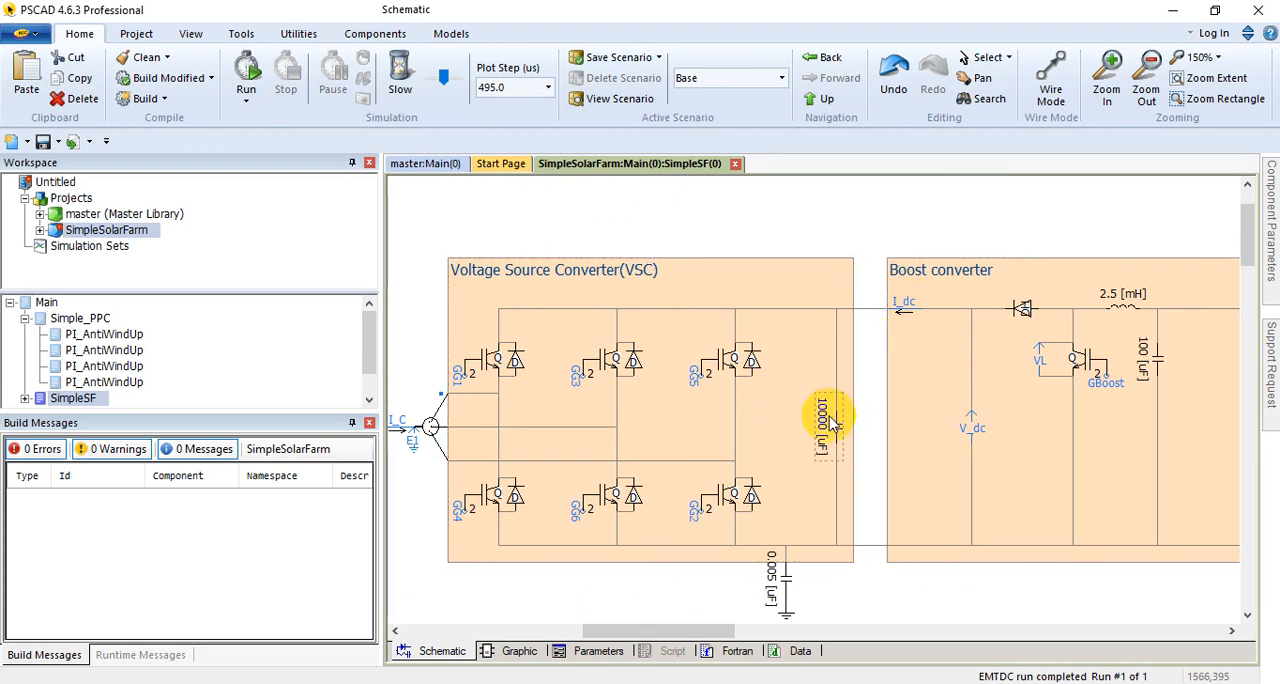
pyautogui.moveTo(700, 627); pyautogui.dragTo(630, 628)
pyautogui.click(705, 421)
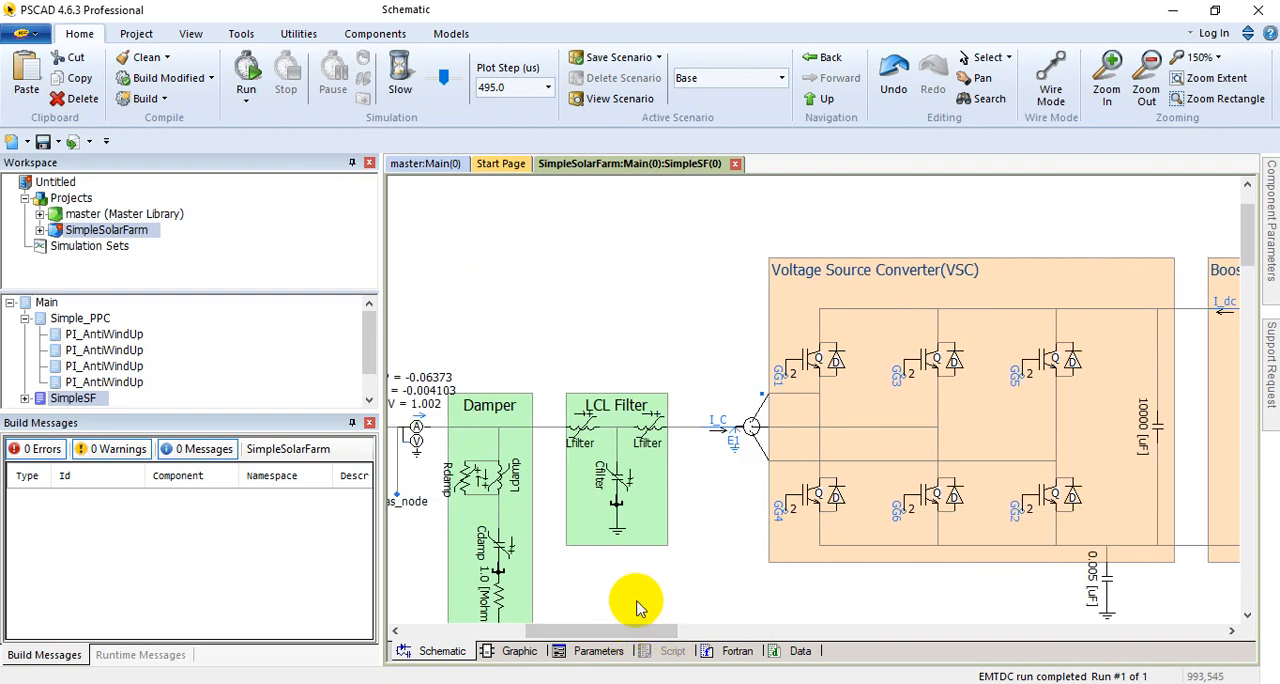
pyautogui.scroll(-2, 645, 530)
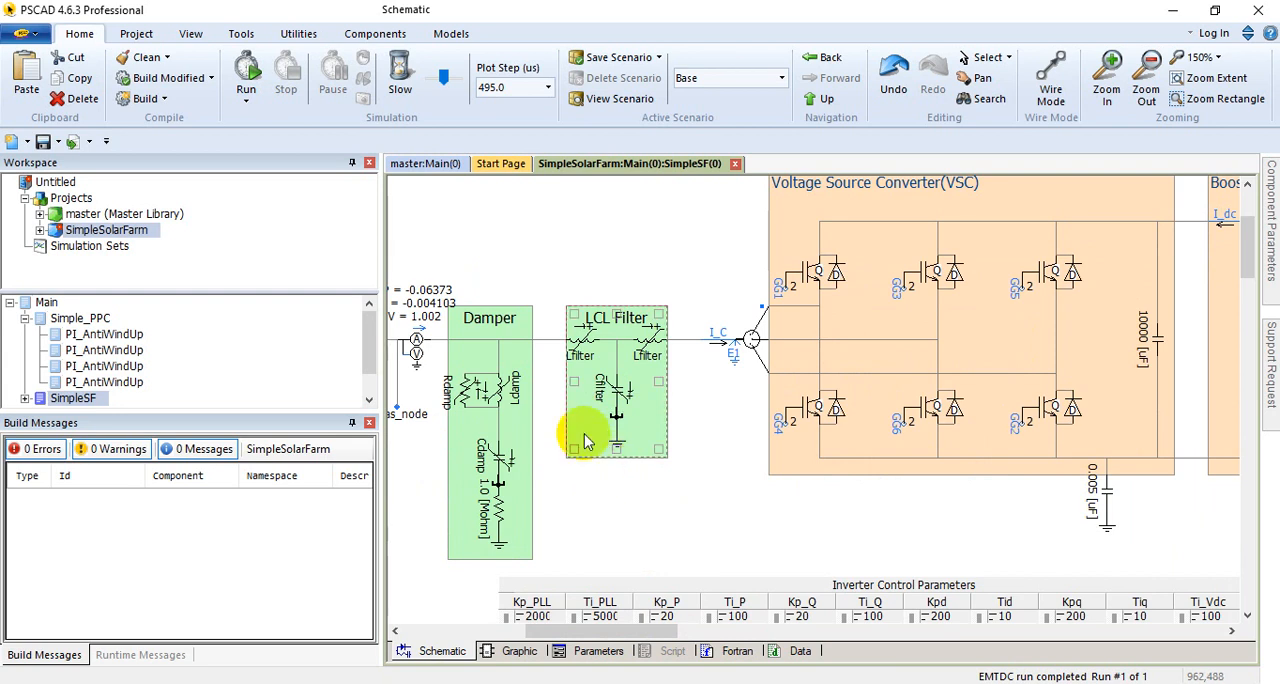
pyautogui.click(490, 370)
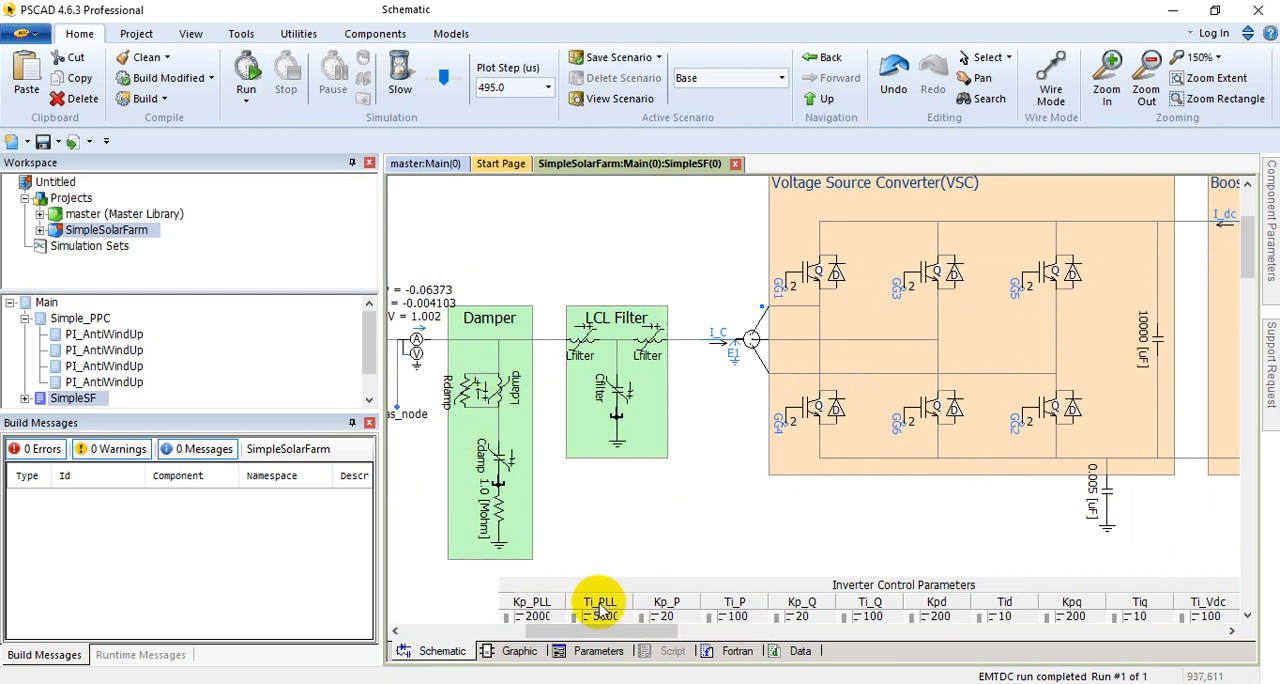
pyautogui.moveTo(580, 632); pyautogui.dragTo(520, 637)
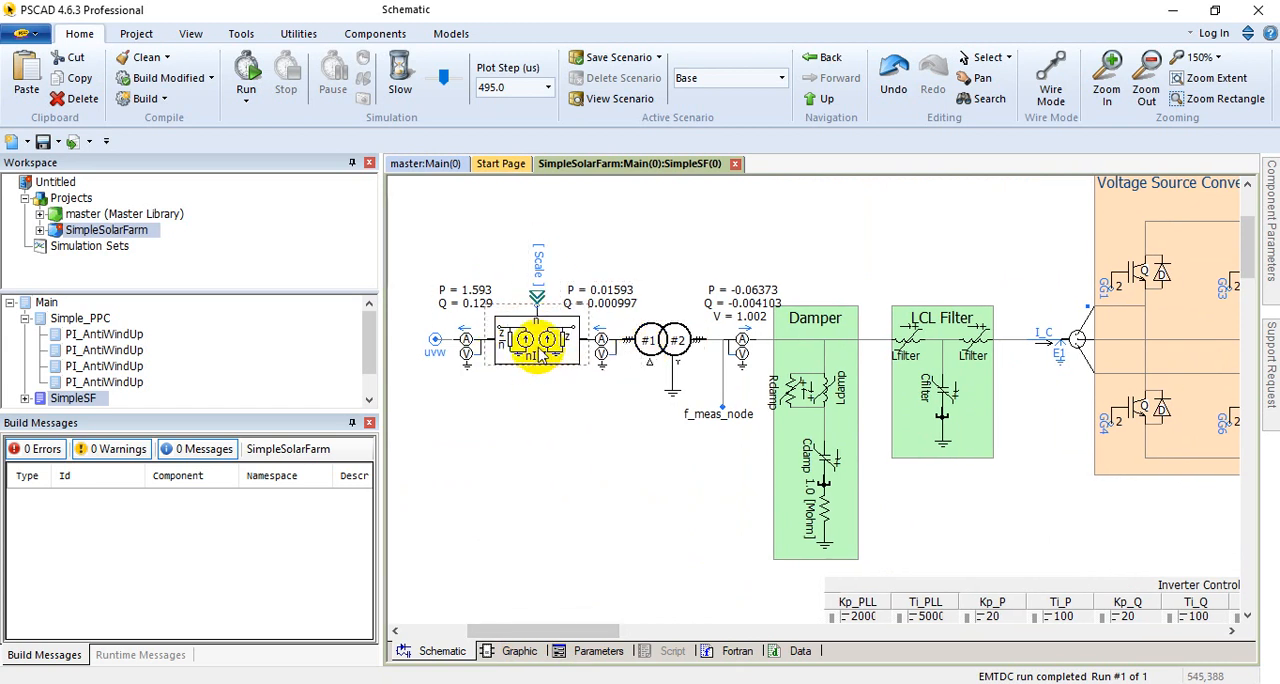
pyautogui.click(437, 363)
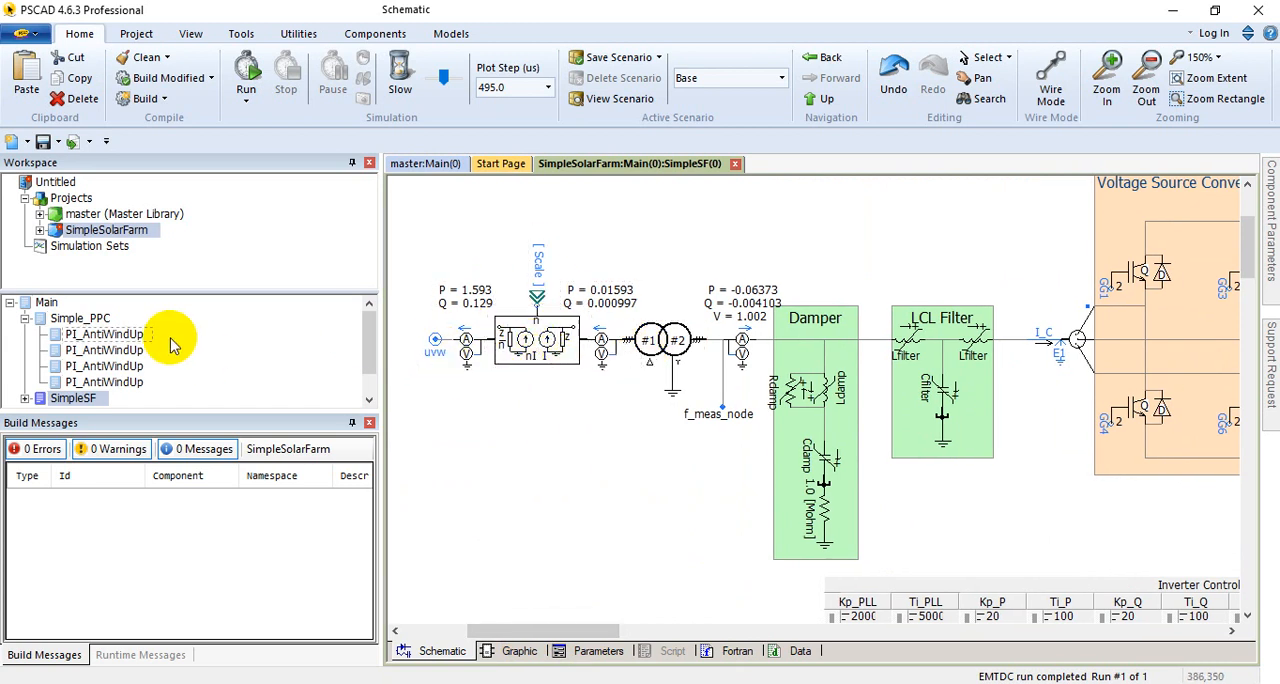
# Step: Return to the Main schematic and locate the POC_33kV bus and its connection to the SolarFarm block
pyautogui.doubleClick(100, 318)
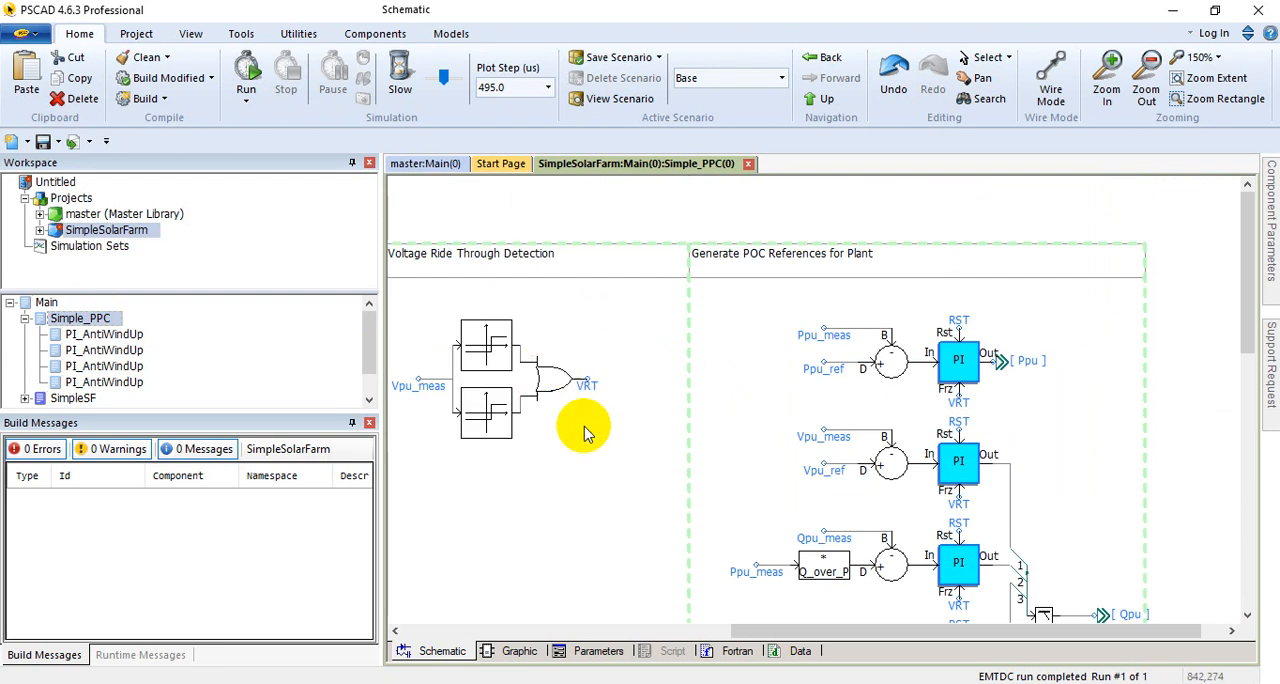
pyautogui.doubleClick(46, 302)
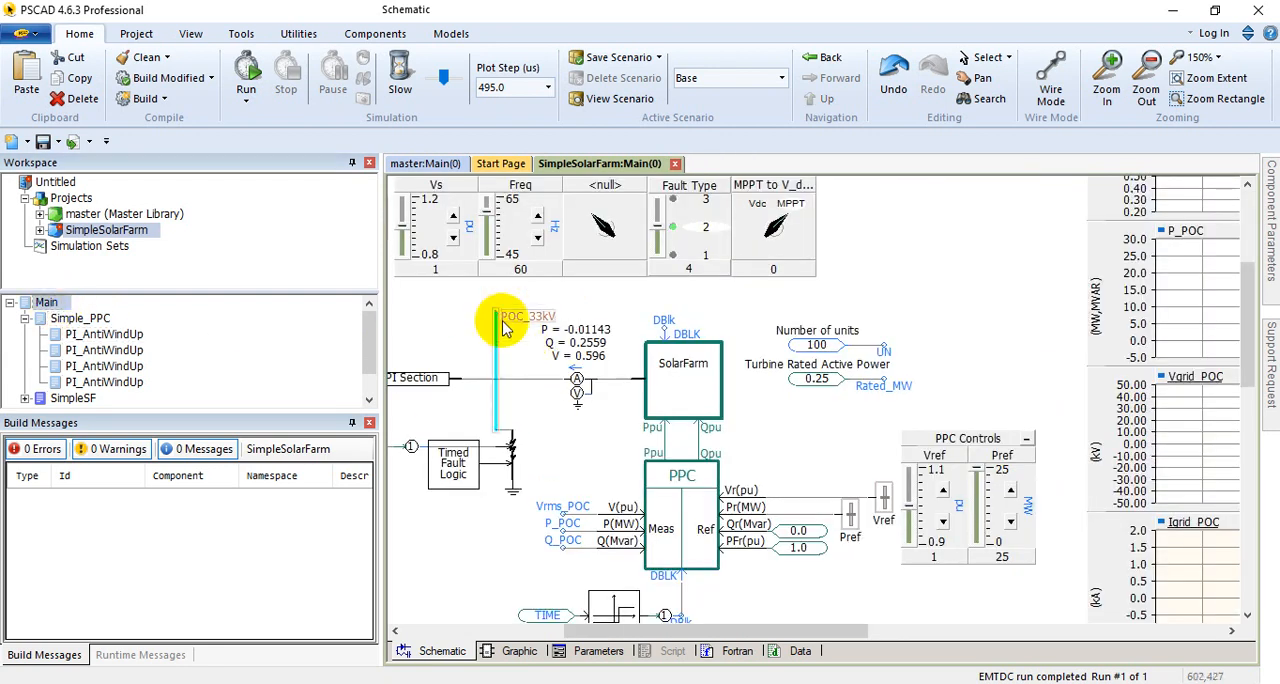
pyautogui.click(500, 396)
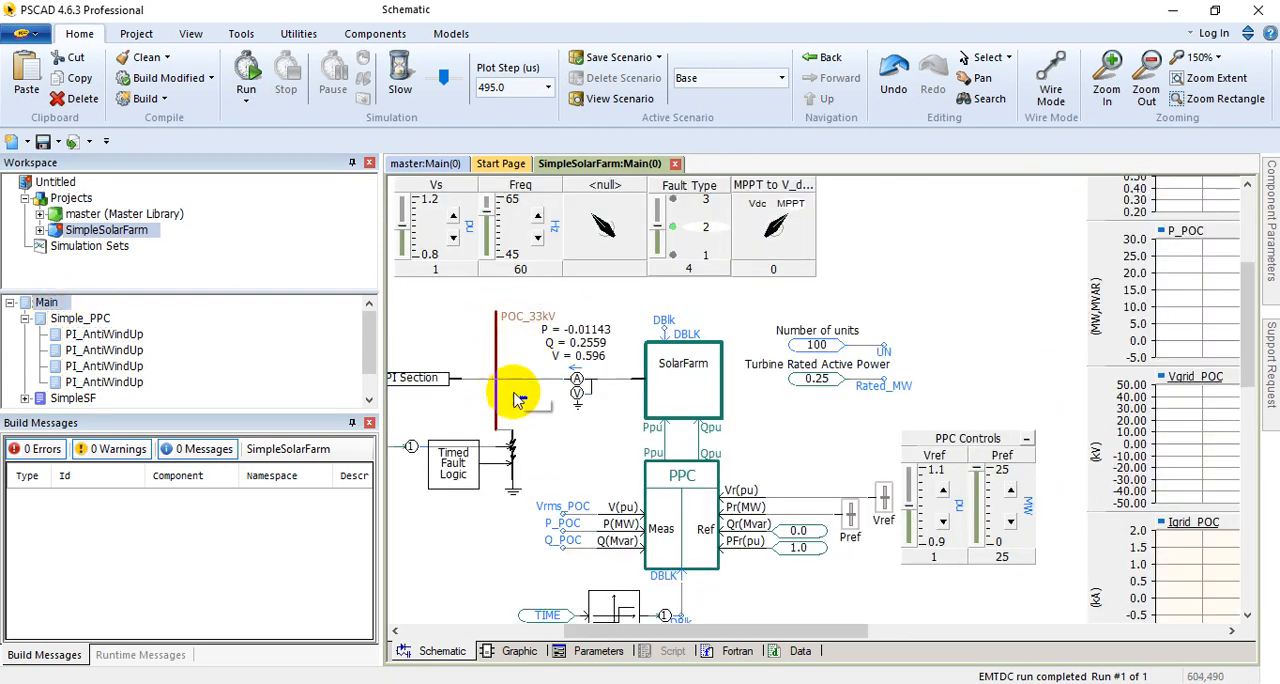
pyautogui.moveTo(663, 630); pyautogui.dragTo(700, 628)
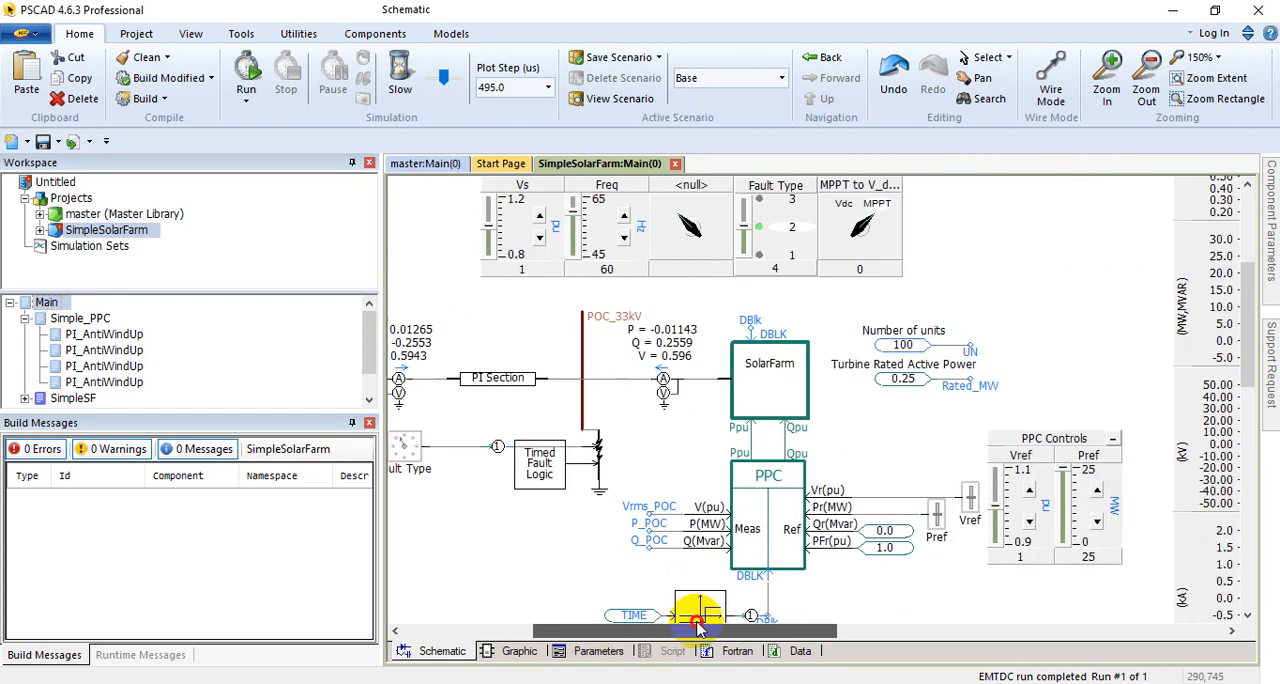
# Step: Reopen the SolarFarm block's internal schematic and review the boost converter between the PV array and the voltage source converter
pyautogui.doubleClick(766, 385)
pyautogui.moveTo(591, 628); pyautogui.dragTo(808, 620)
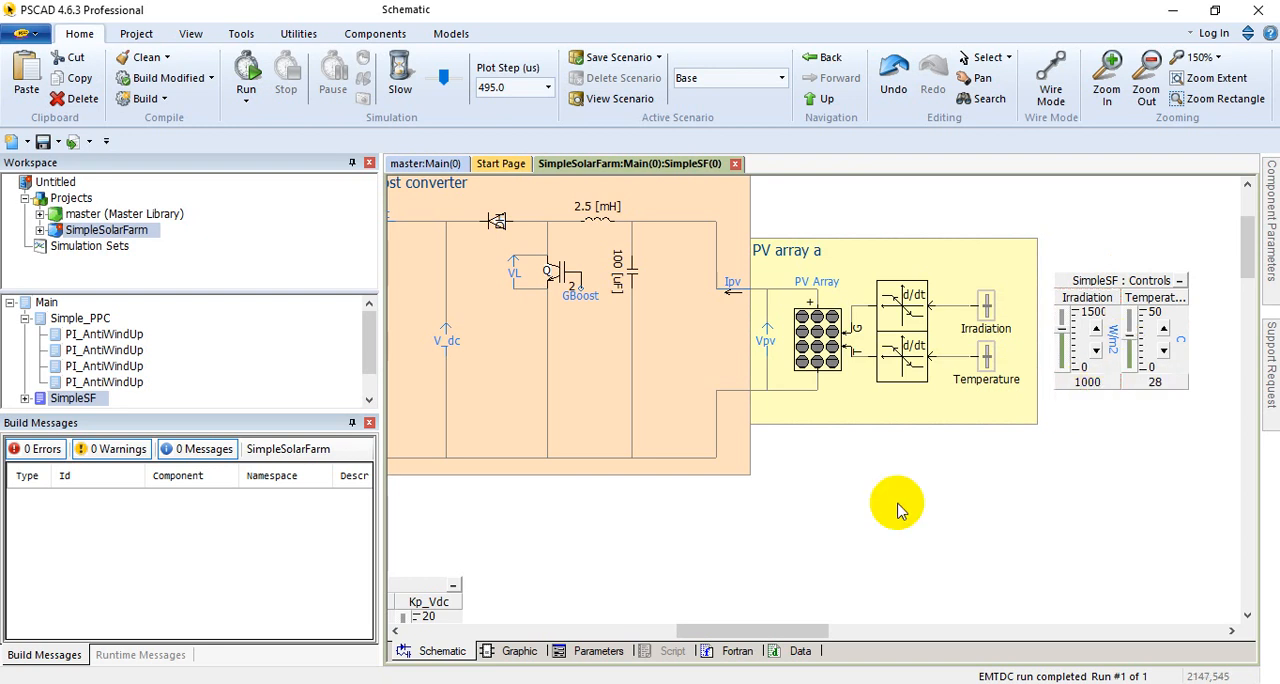
pyautogui.moveTo(723, 630); pyautogui.dragTo(653, 630)
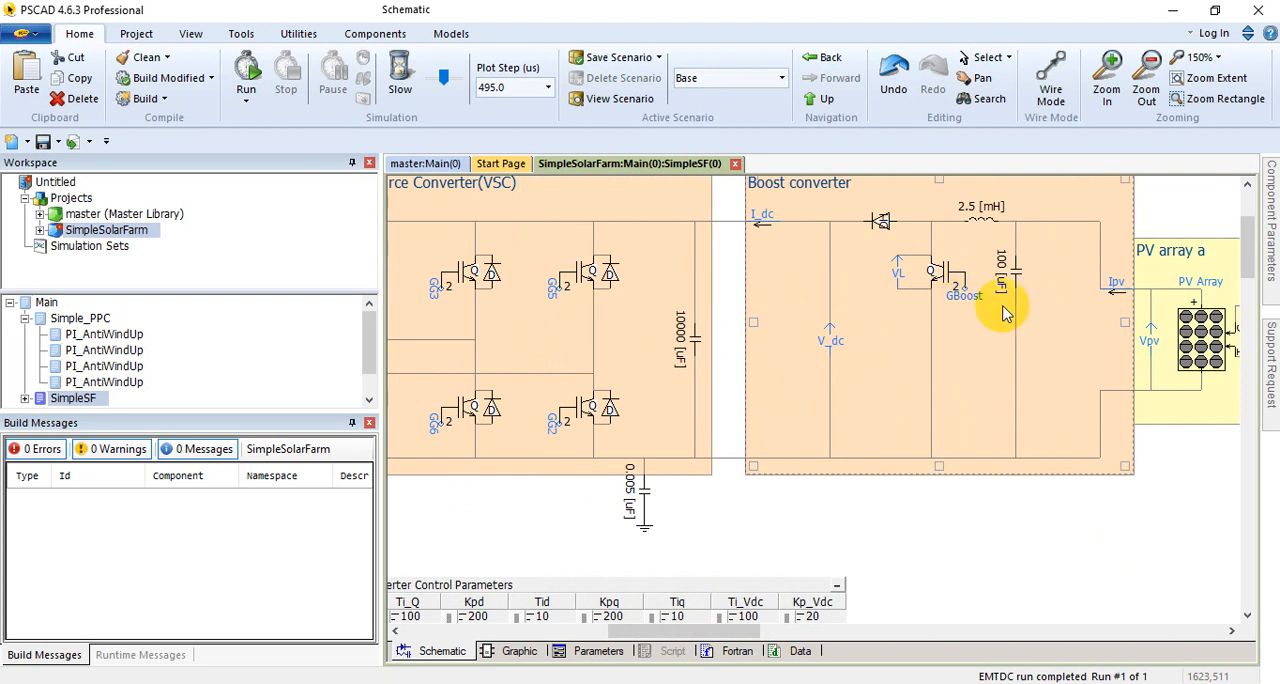
pyautogui.click(940, 323)
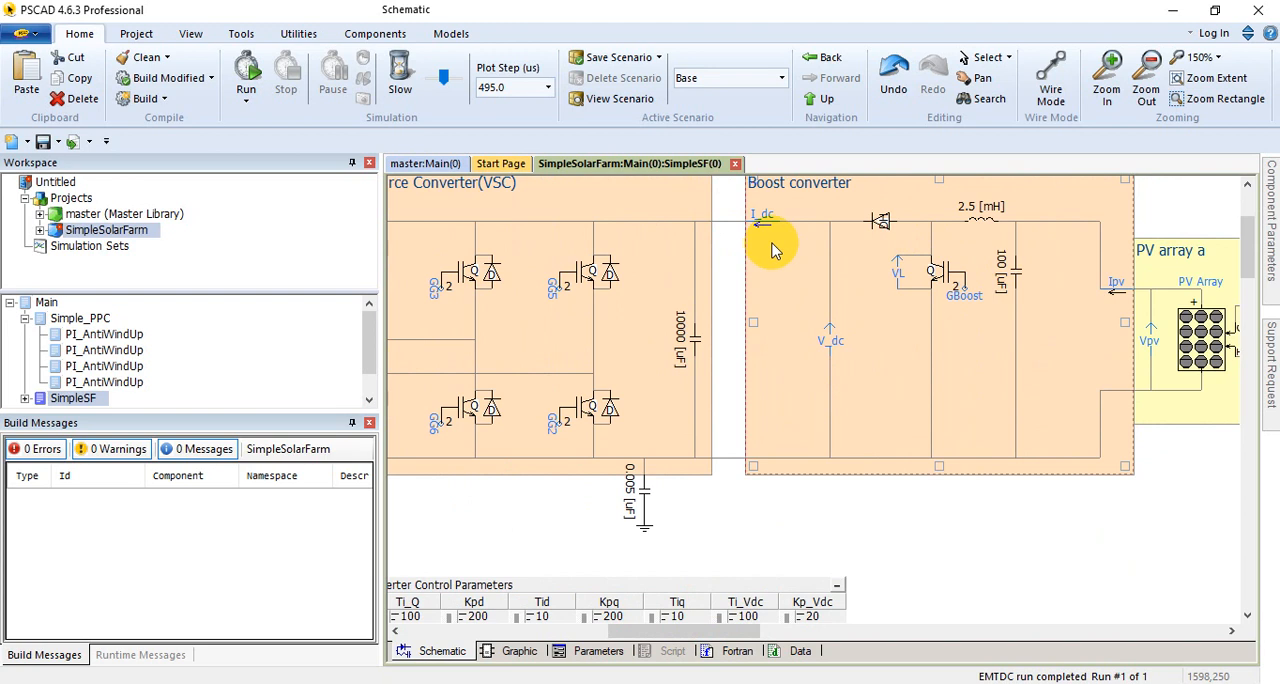
pyautogui.click(805, 553)
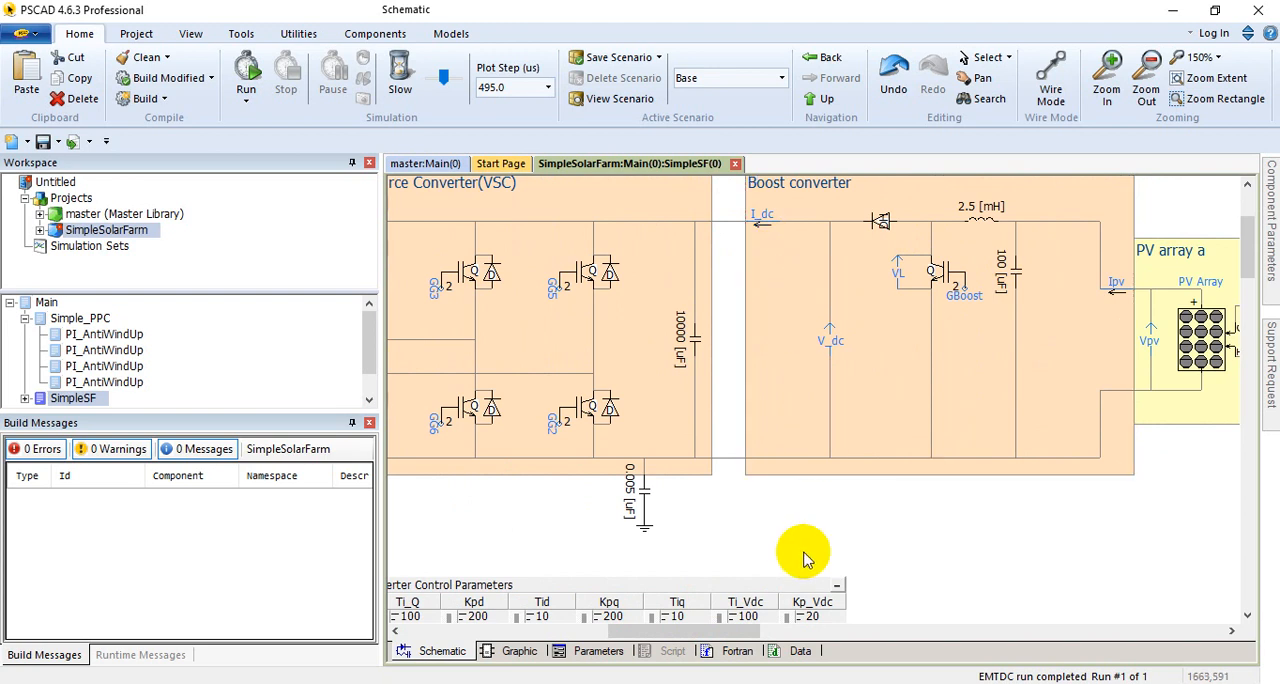
# Step: Inspect the voltage source converter's switches and their gate signal labels, including GG4 and GG6
pyautogui.moveTo(676, 632); pyautogui.dragTo(620, 632)
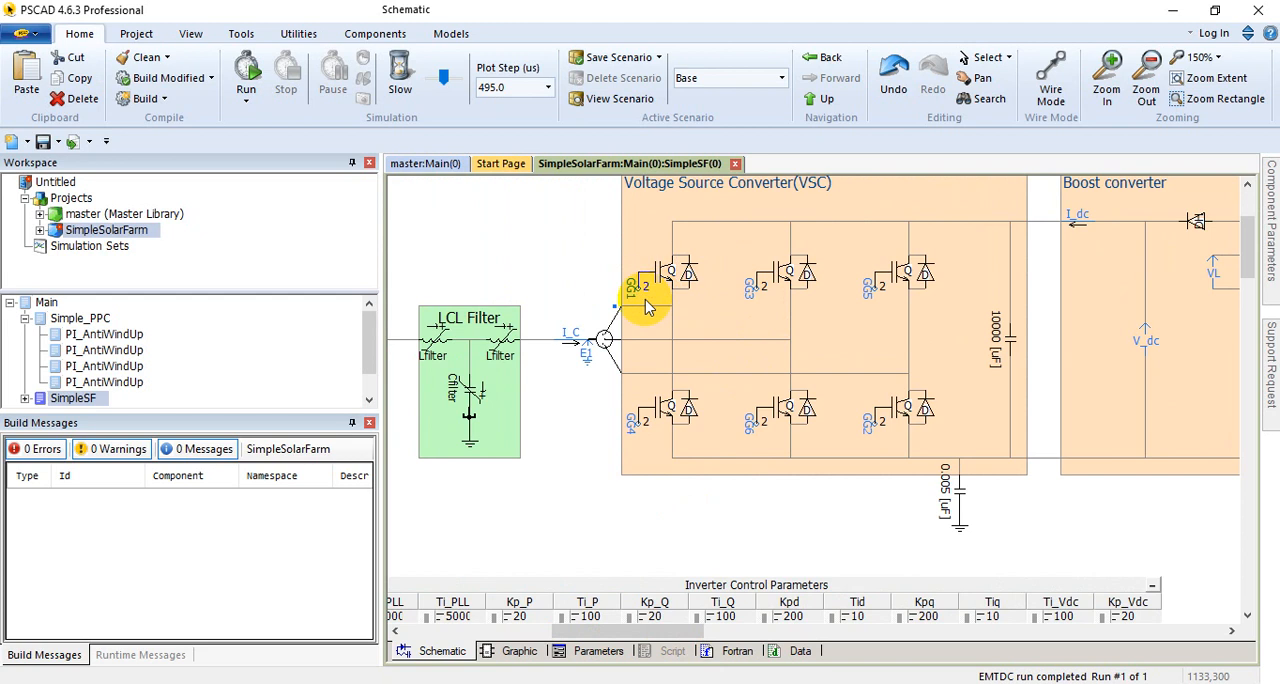
pyautogui.click(688, 467)
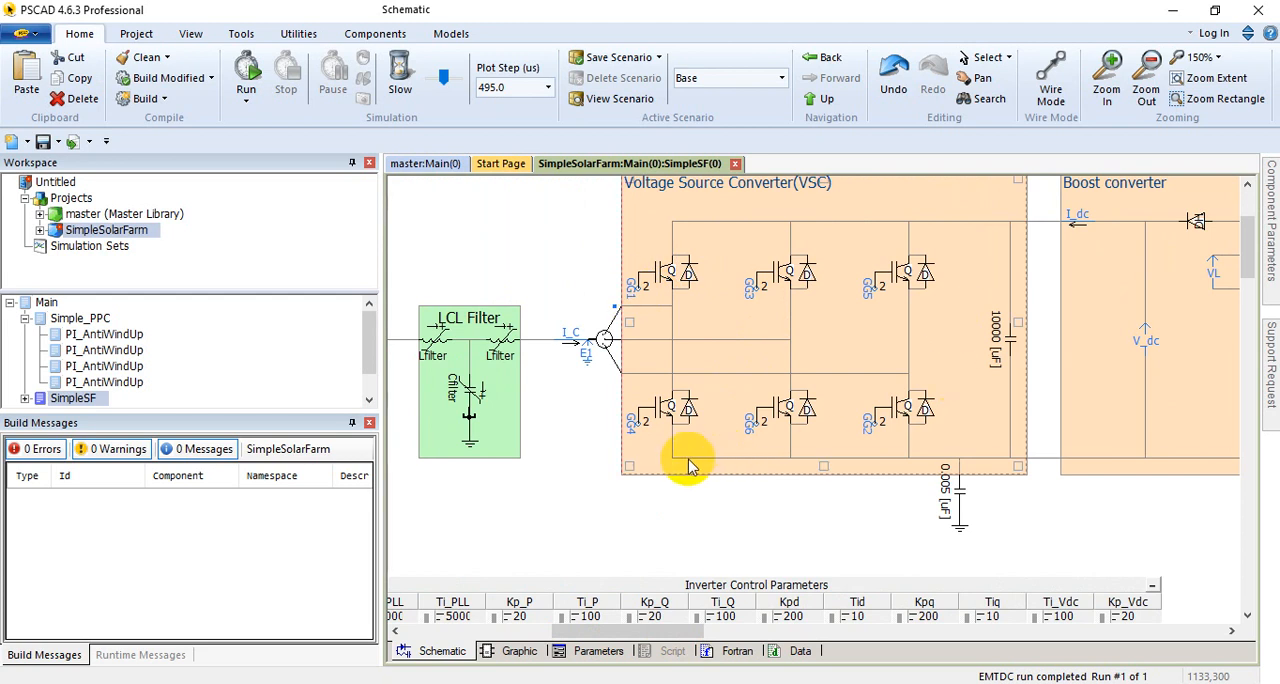
pyautogui.click(594, 627)
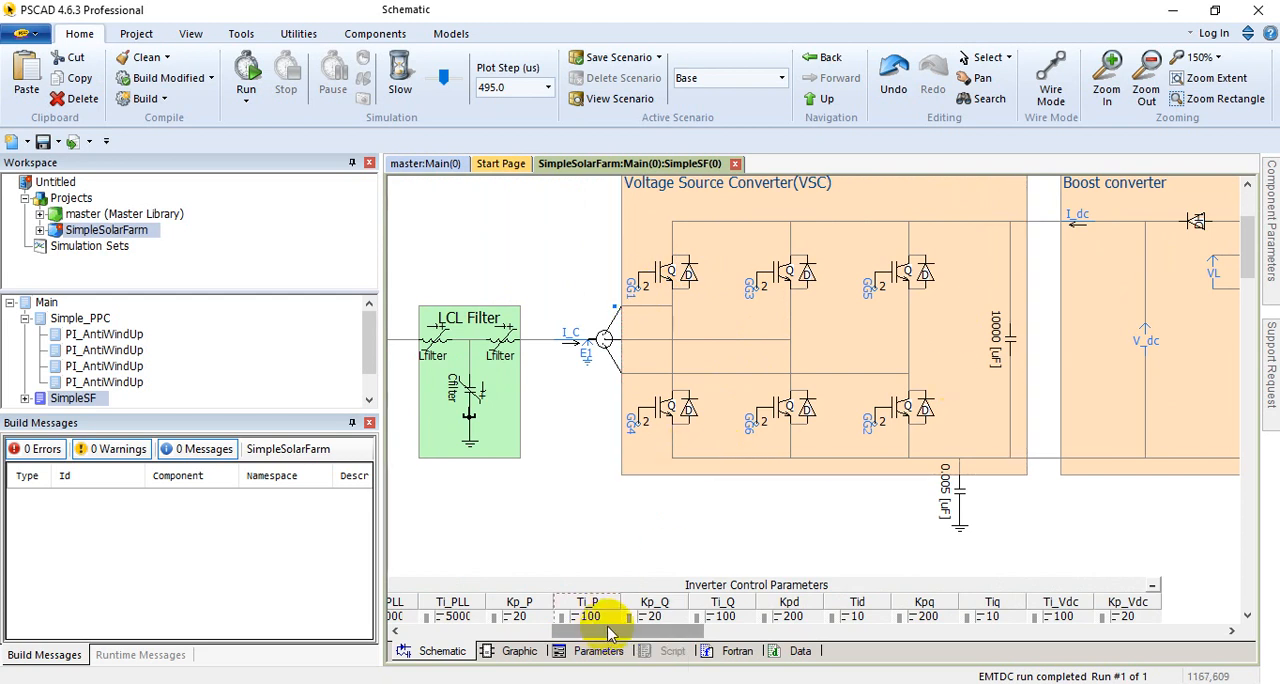
pyautogui.moveTo(611, 634)
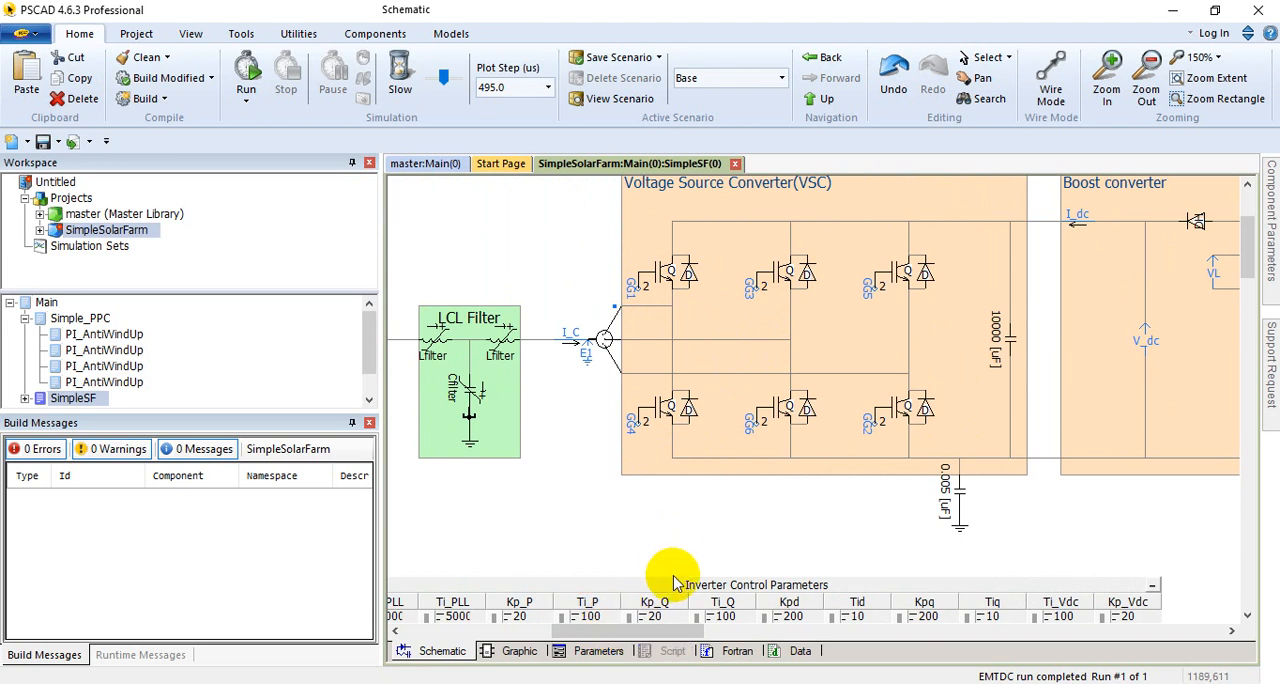
pyautogui.moveTo(652, 640)
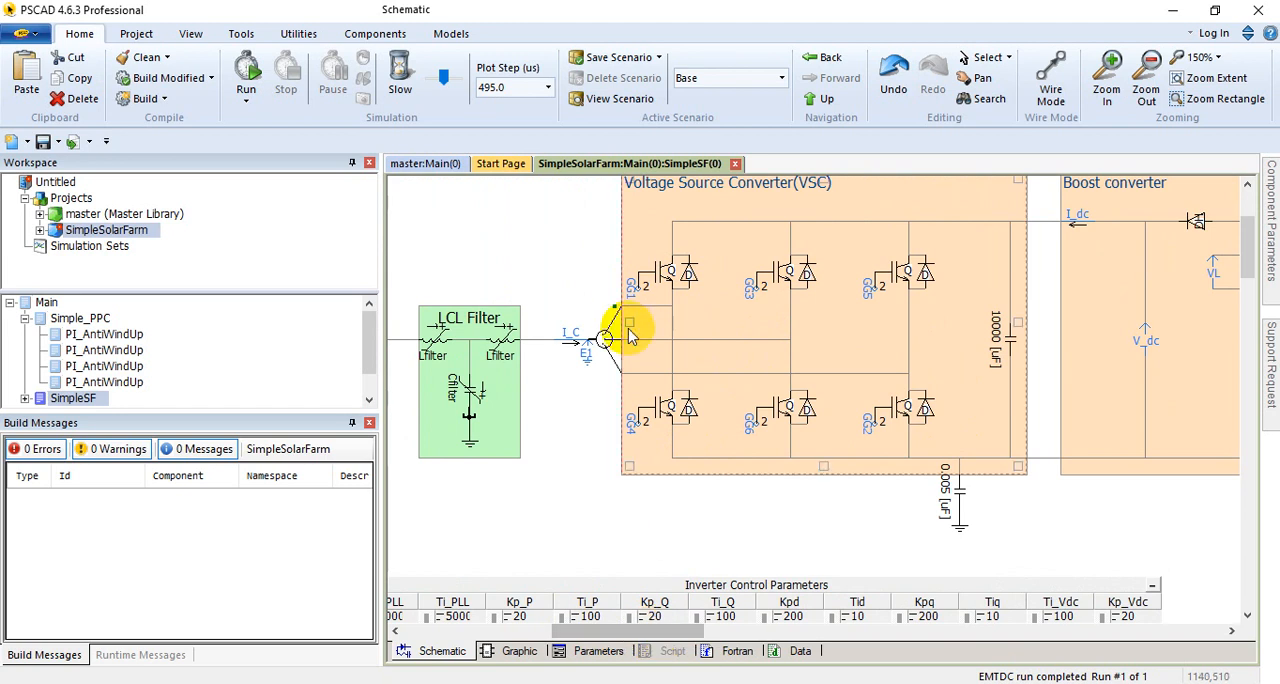
pyautogui.moveTo(632, 441)
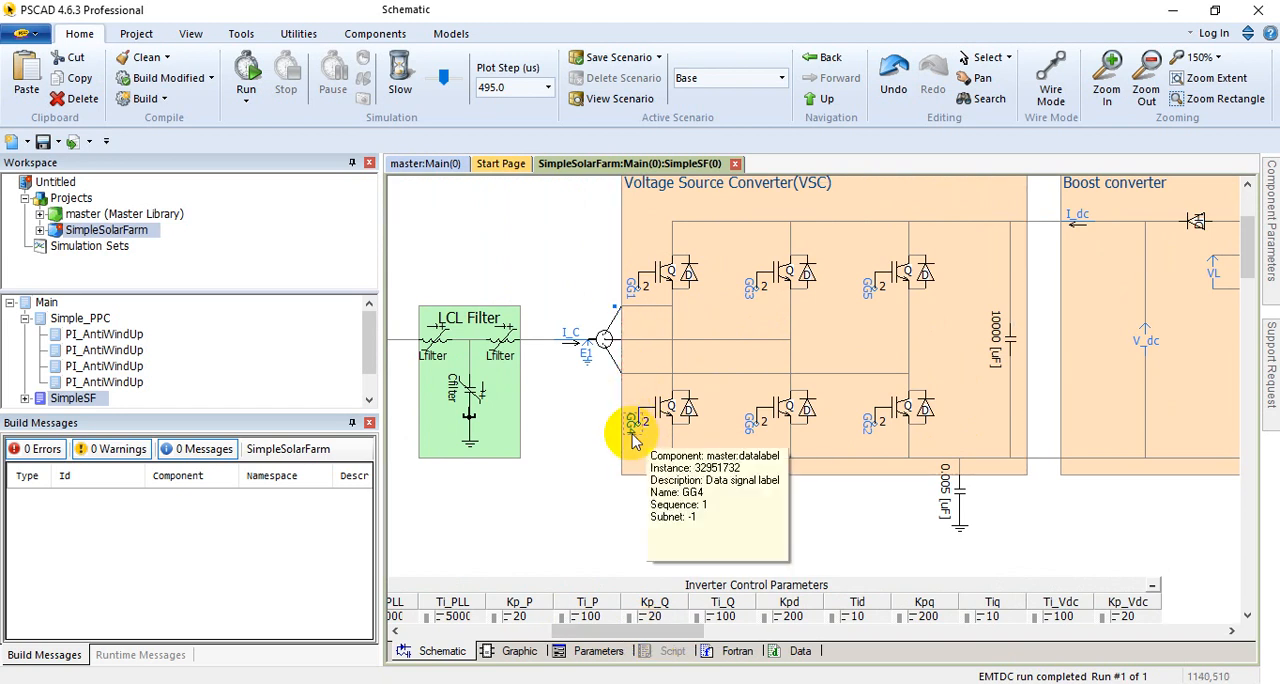
pyautogui.click(745, 455)
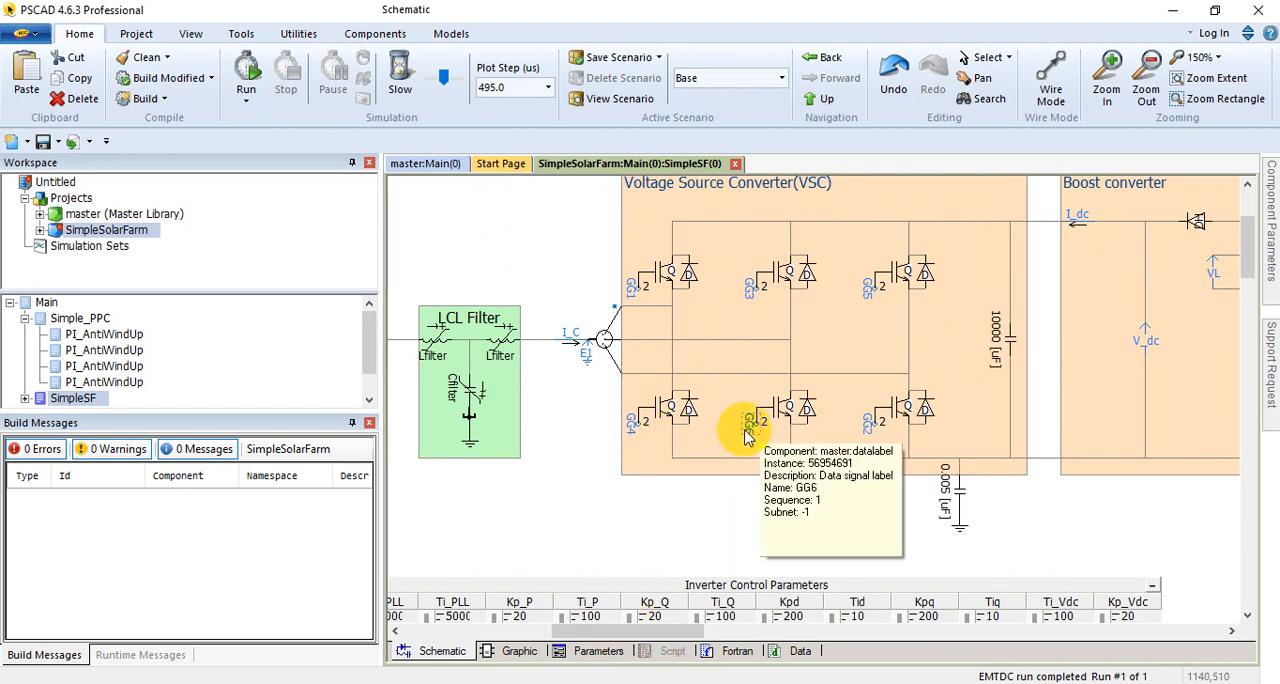
# Step: Locate the boost converter's GBoost switching signal and bring the voltage source converter back into view
pyautogui.moveTo(686, 640); pyautogui.dragTo(803, 615)
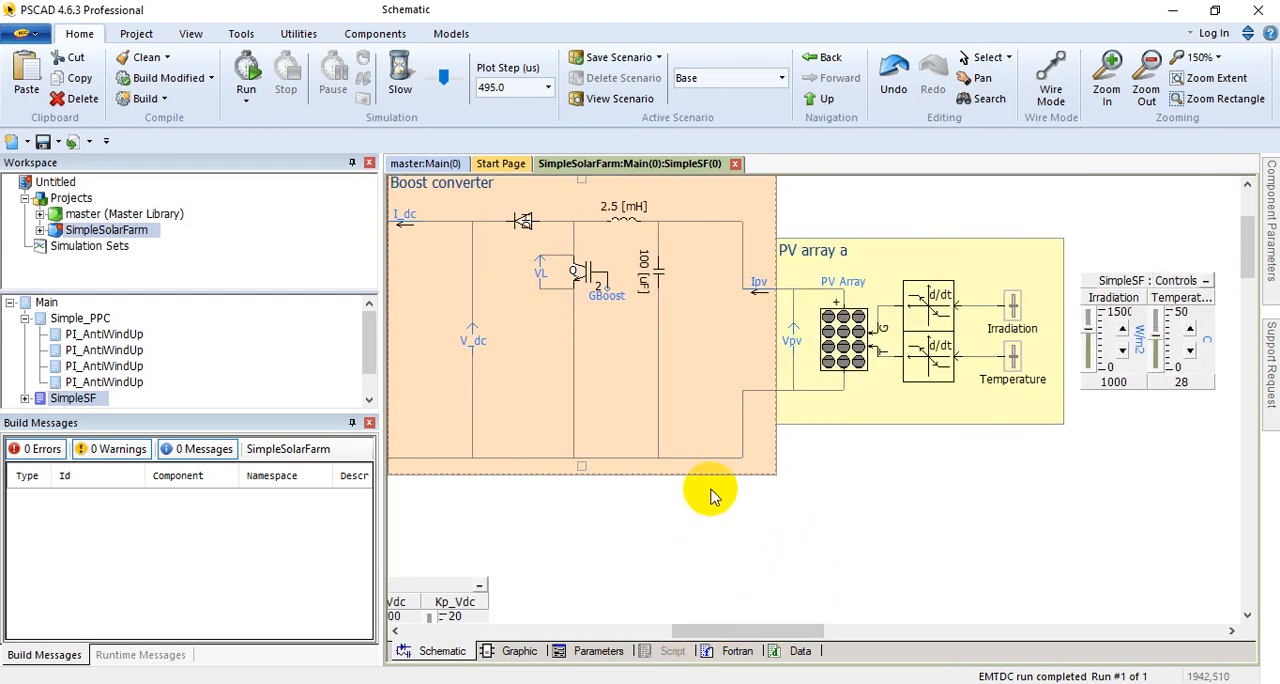
pyautogui.click(620, 330)
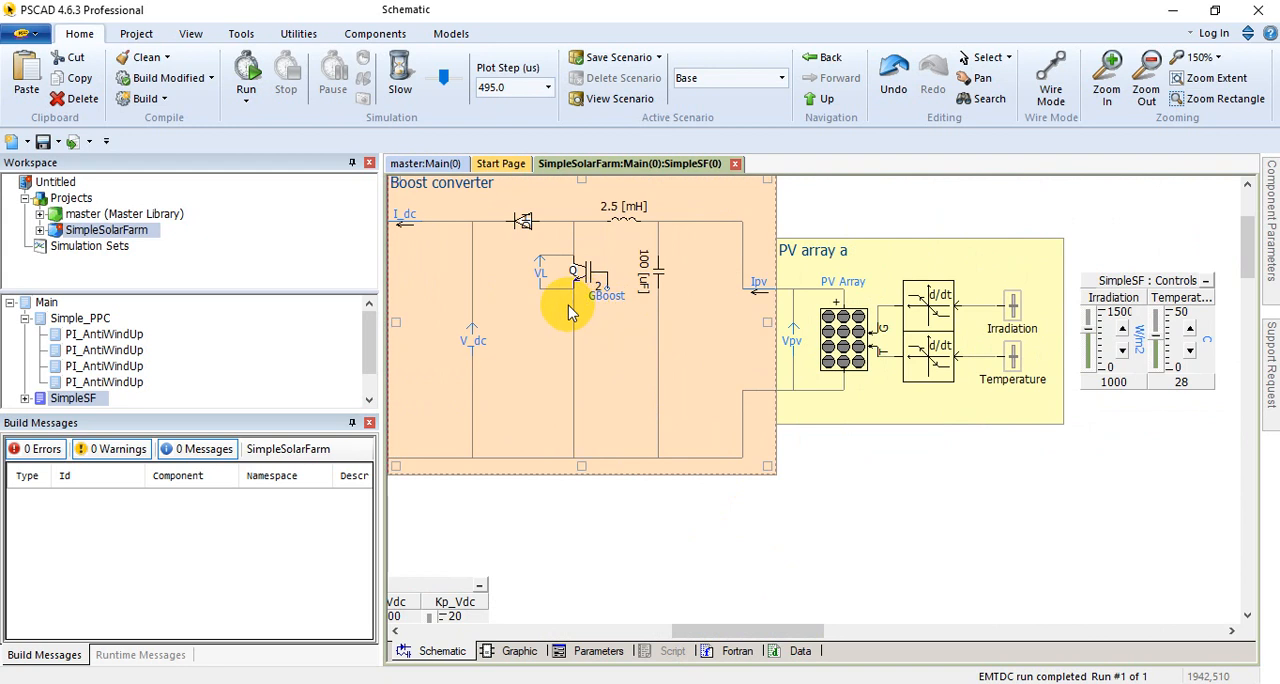
pyautogui.moveTo(714, 630); pyautogui.dragTo(574, 634)
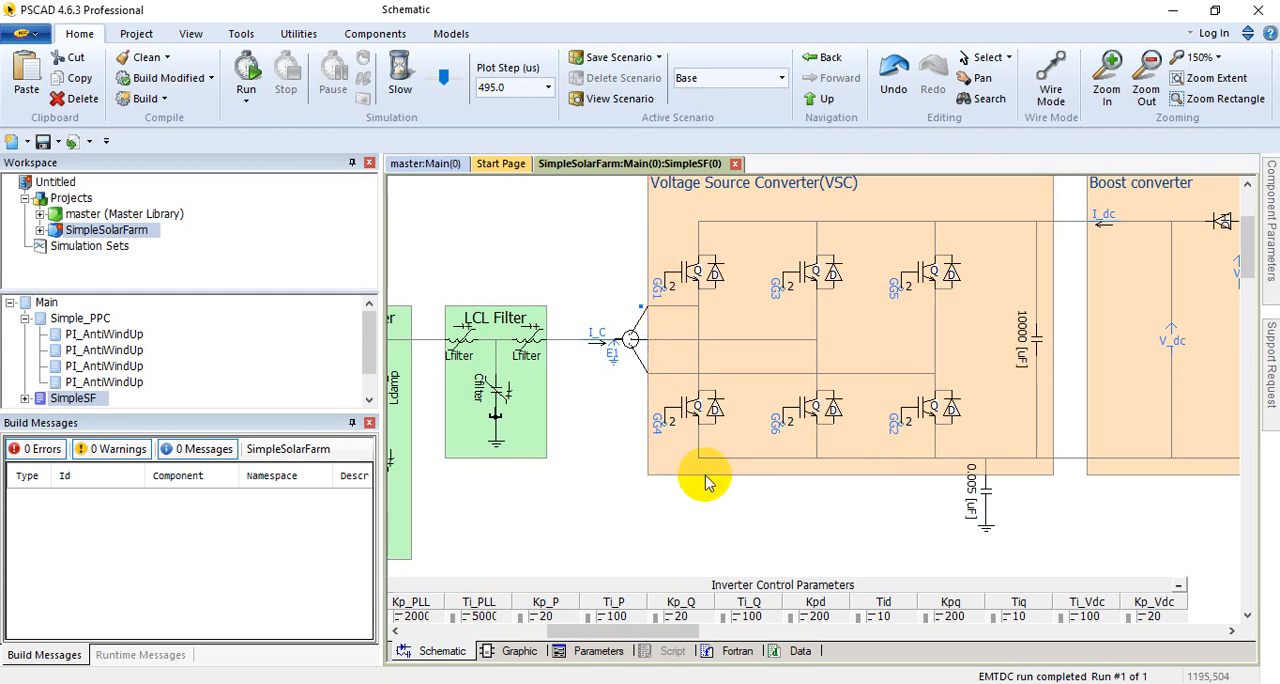
# Step: Inspect the PV array with its irradiation and temperature inputs and the area below it
pyautogui.moveTo(663, 630); pyautogui.dragTo(829, 630)
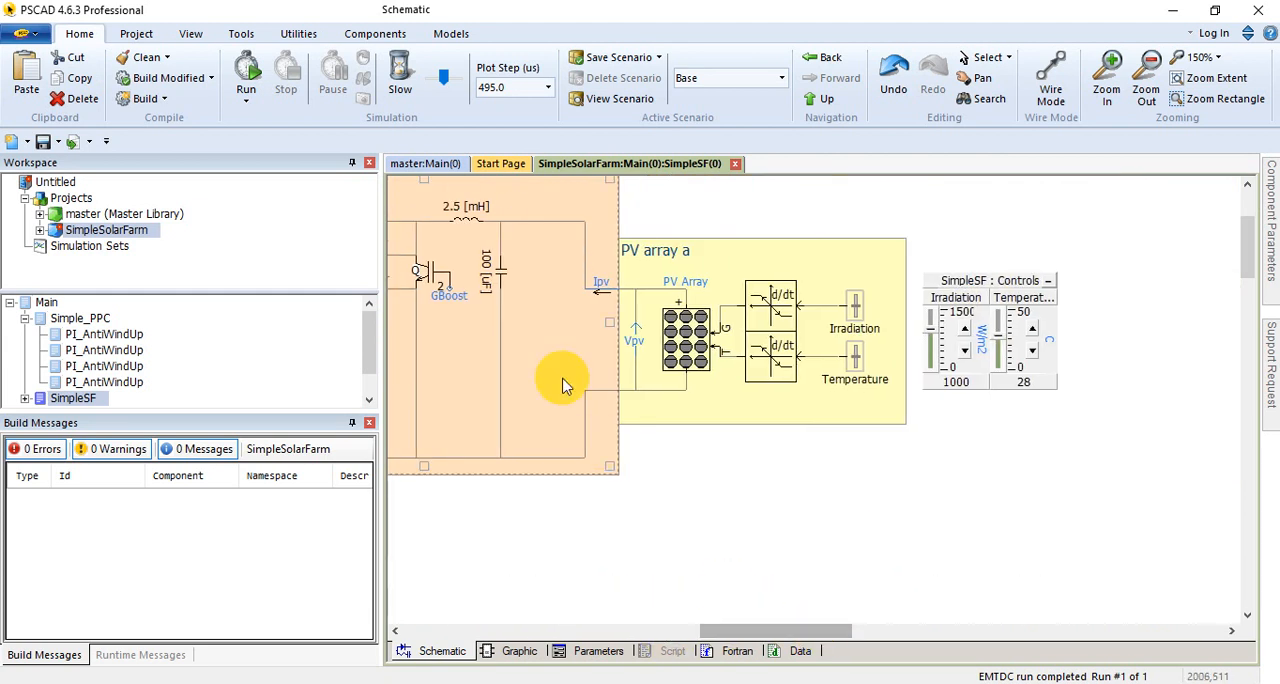
pyautogui.scroll(-1, 780, 560)
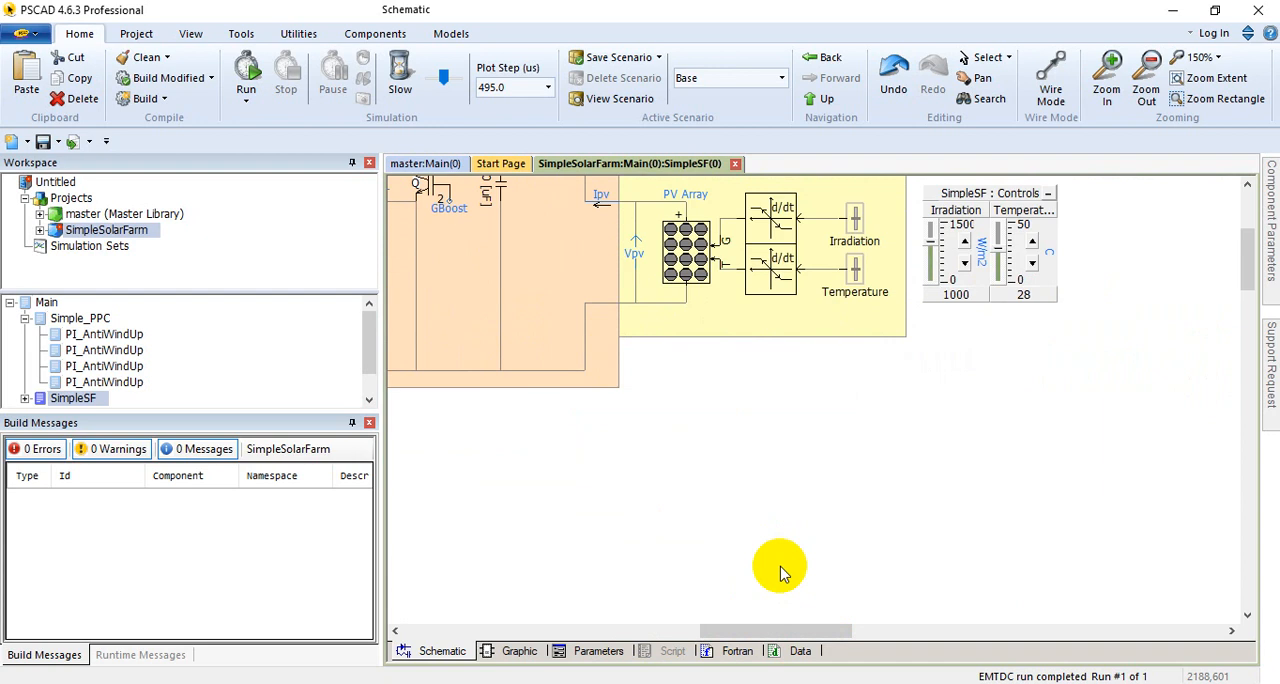
pyautogui.scroll(-3, 780, 570)
# Step: Review the Inverter Control Parameters sliders and the Damper and LCL Filter circuits above them
pyautogui.moveTo(757, 630); pyautogui.dragTo(550, 630)
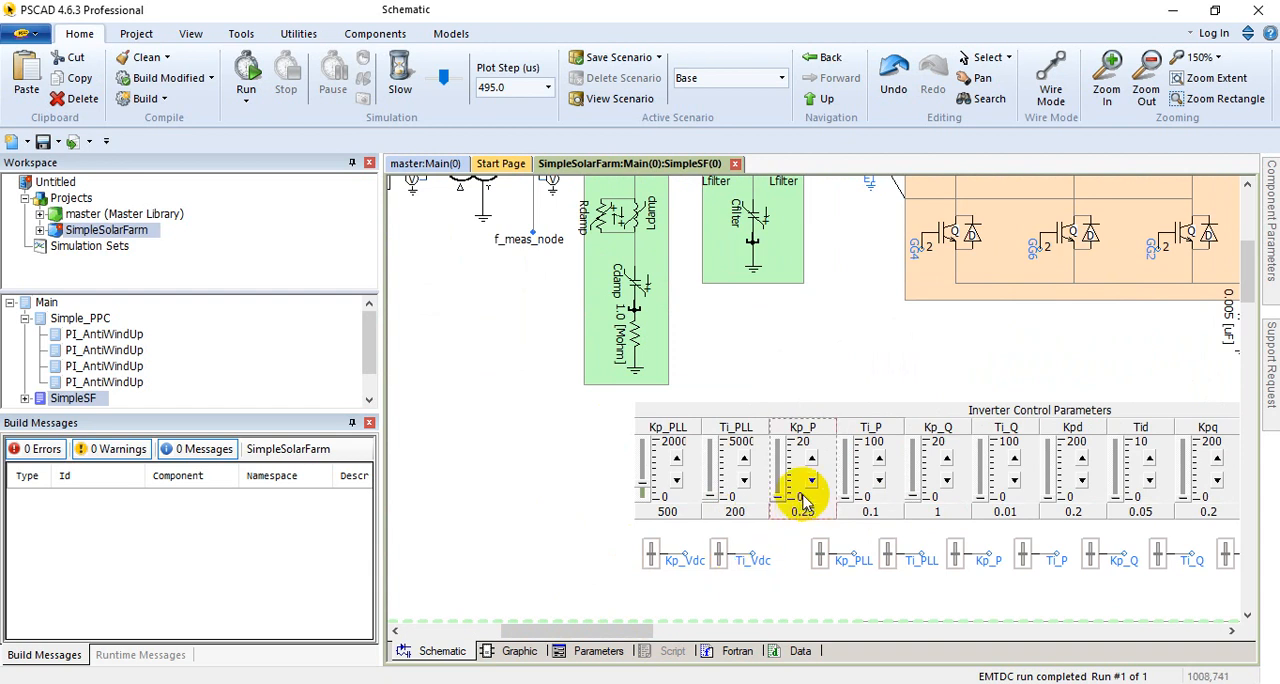
pyautogui.scroll(1, 800, 492)
pyautogui.scroll(5, 855, 490)
pyautogui.scroll(-5, 951, 394)
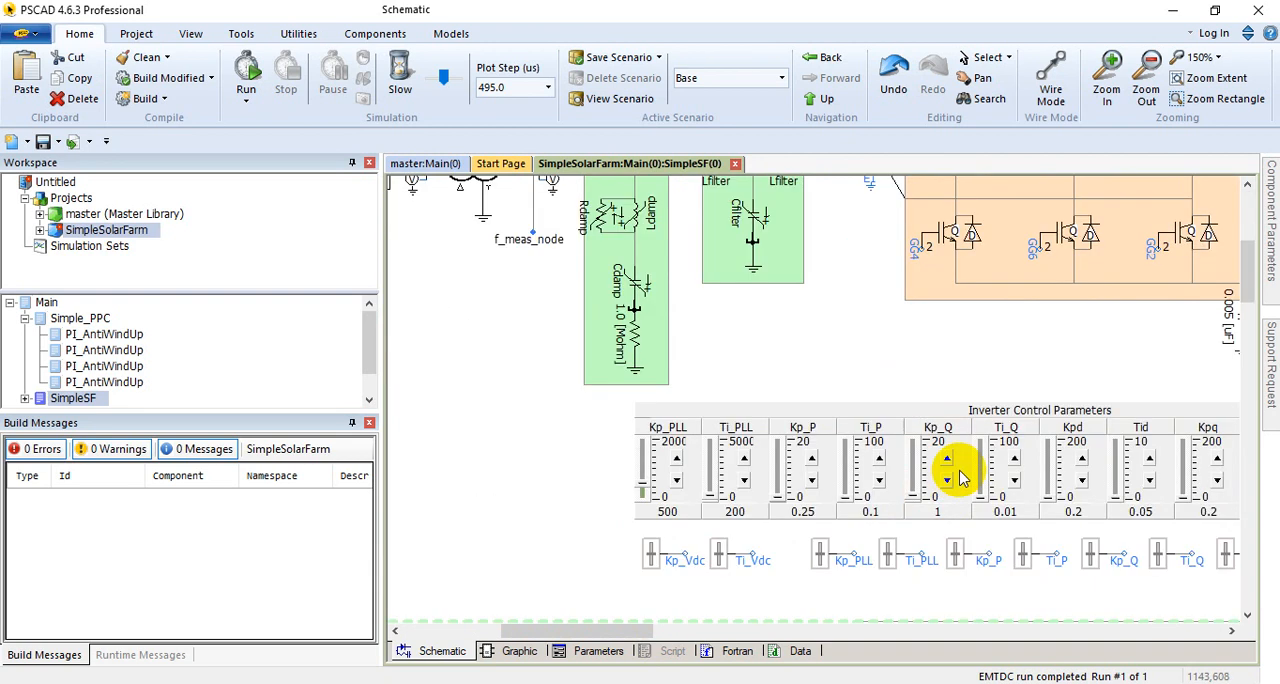
pyautogui.scroll(5, 986, 337)
pyautogui.scroll(-5, 780, 540)
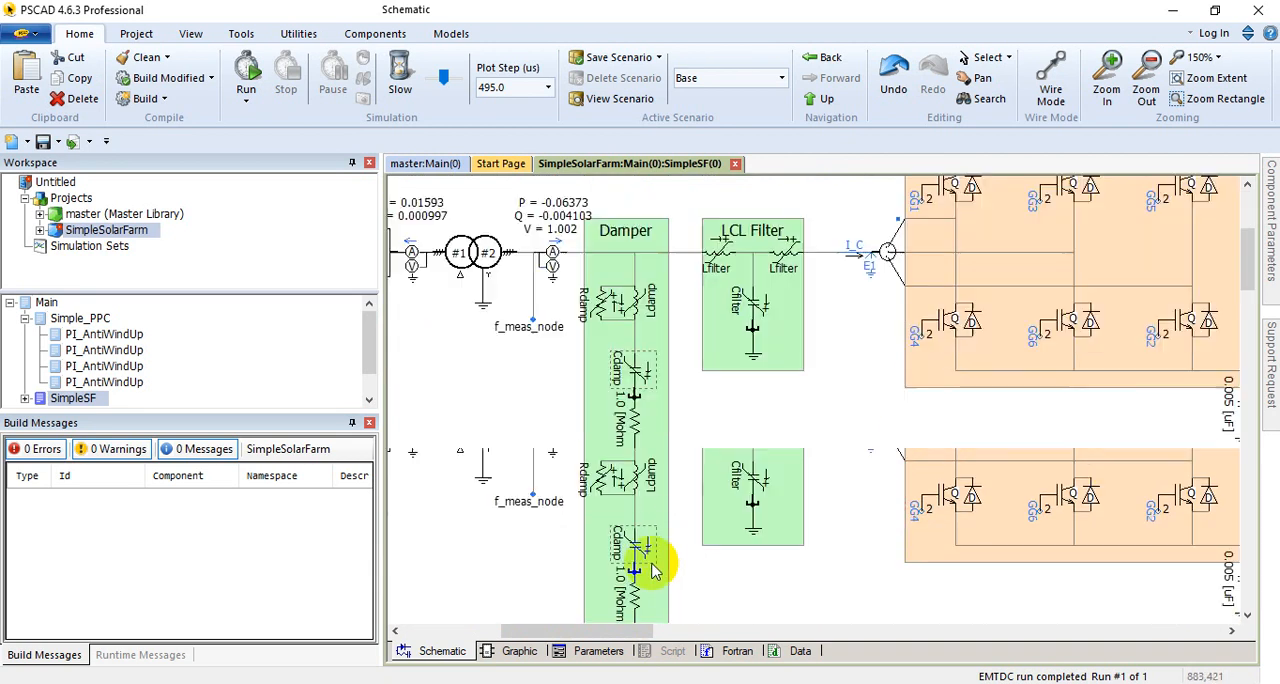
# Step: Examine the signals in the Import Parameters section and look up the Import element among the available data components
pyautogui.moveTo(603, 630); pyautogui.dragTo(485, 636)
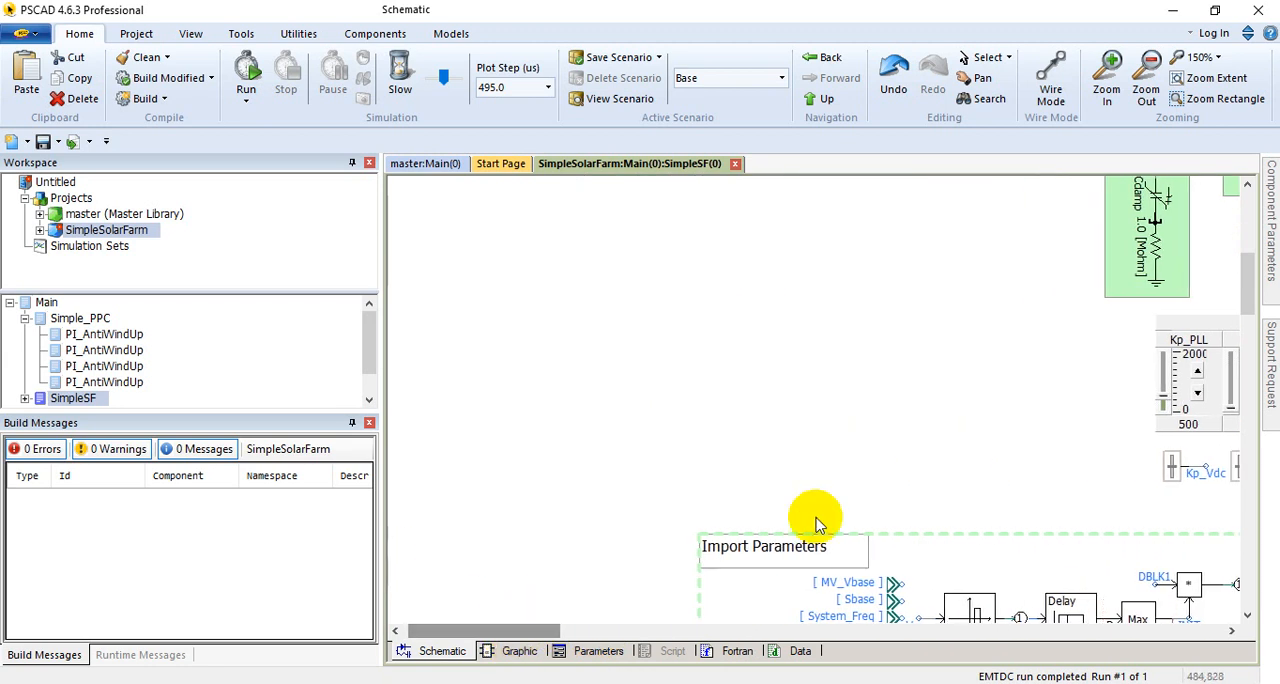
pyautogui.scroll(-5, 845, 514)
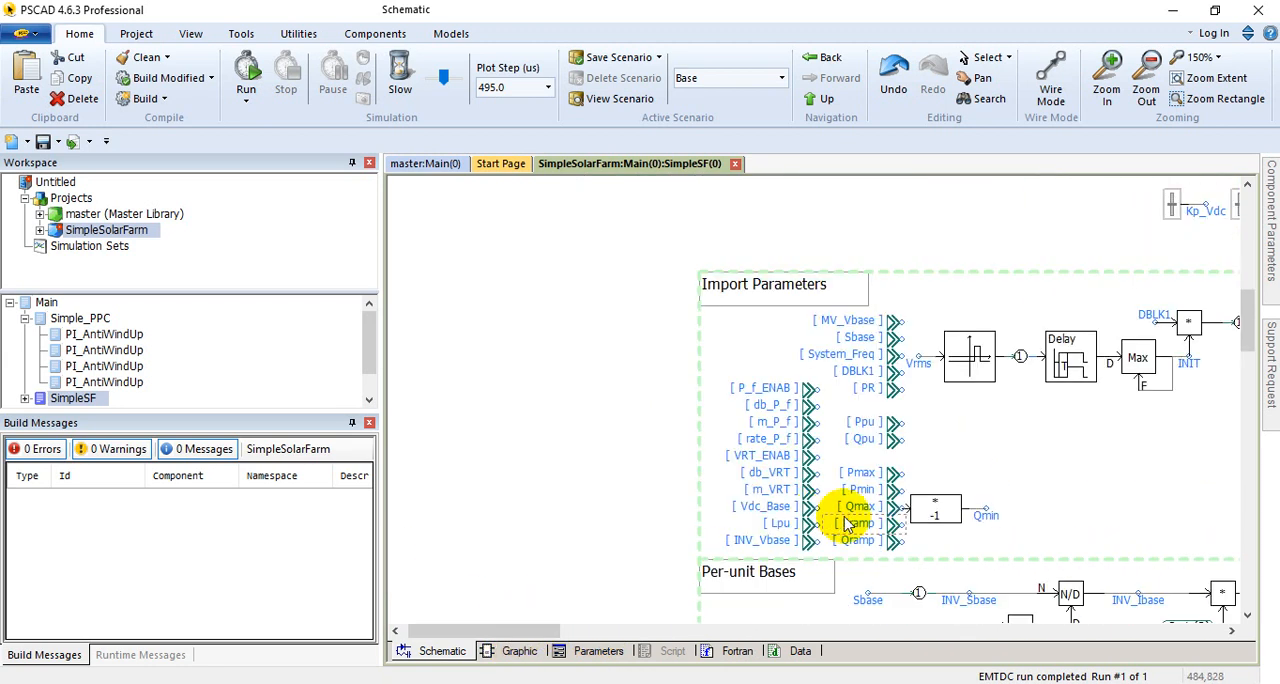
pyautogui.click(790, 357)
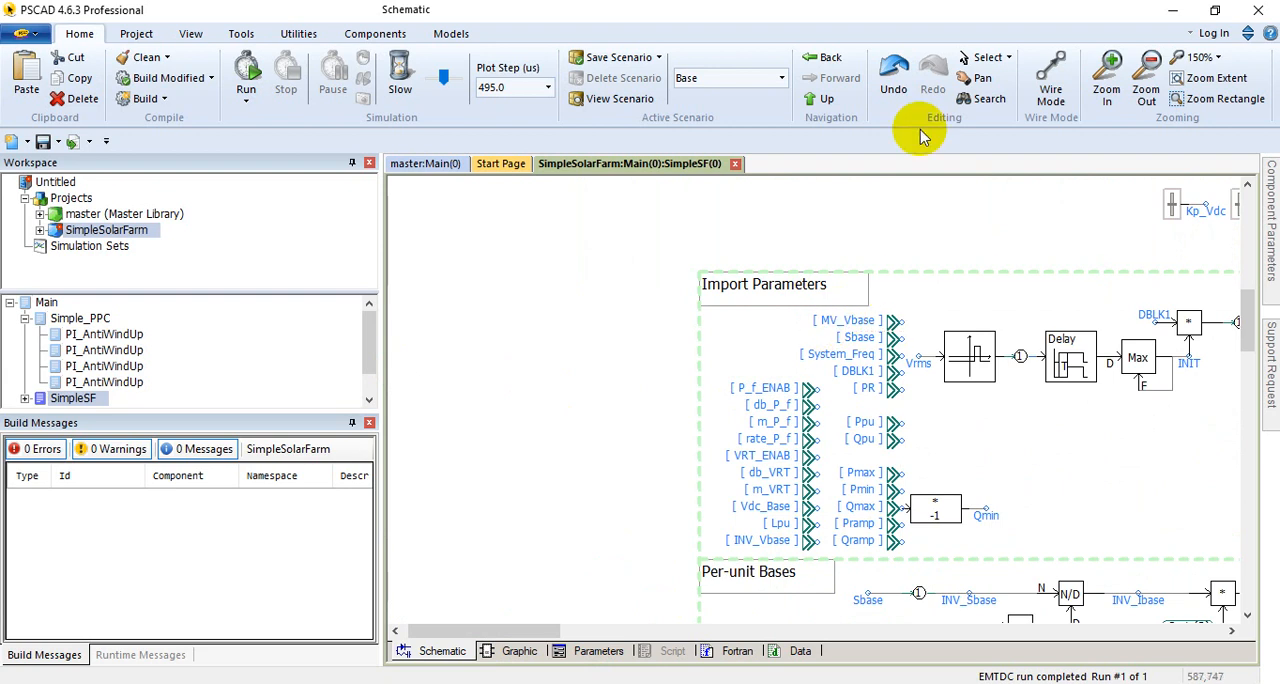
pyautogui.click(374, 33)
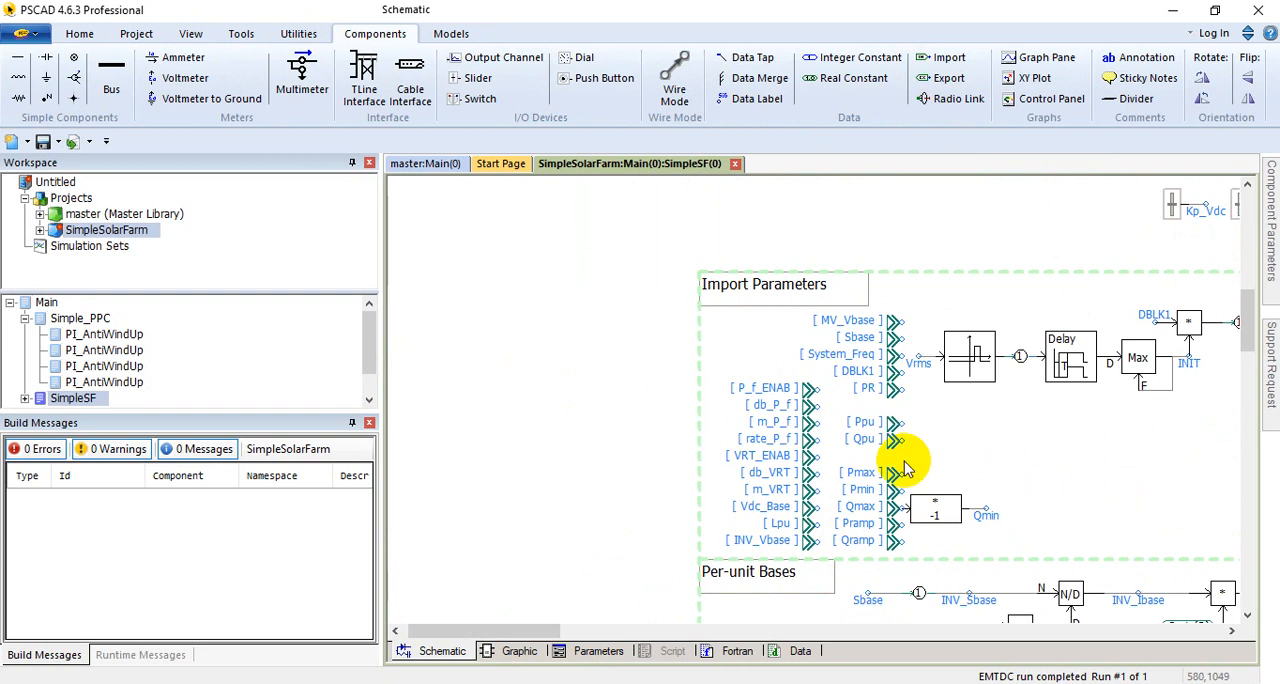
# Step: Review the Per-unit Bases calculations and the Filter Calculation section beneath them
pyautogui.moveTo(551, 633); pyautogui.dragTo(624, 632)
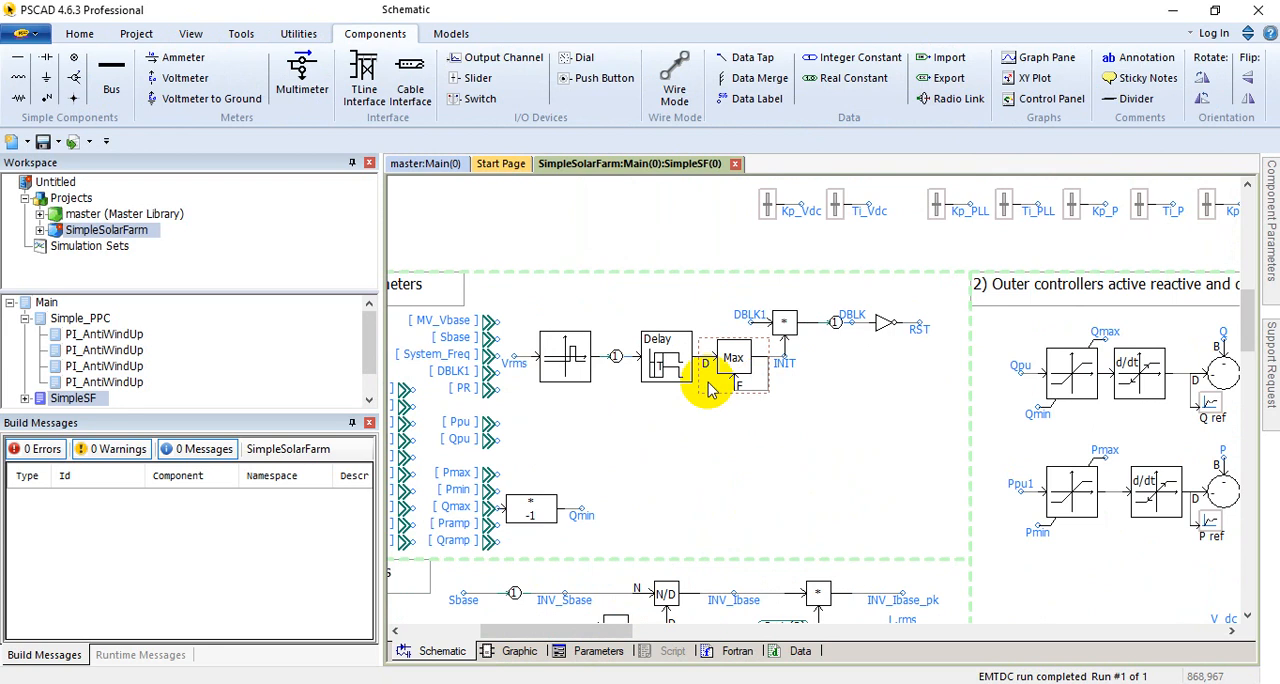
pyautogui.scroll(-3, 708, 482)
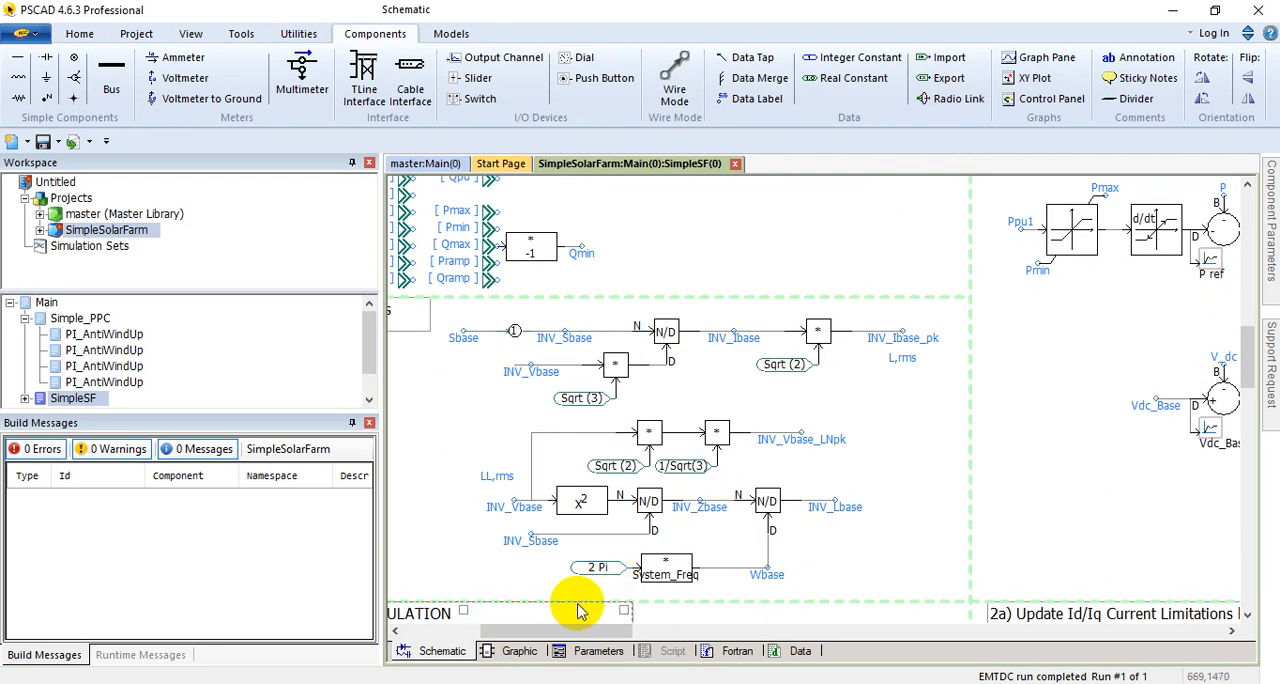
pyautogui.moveTo(570, 635); pyautogui.dragTo(538, 635)
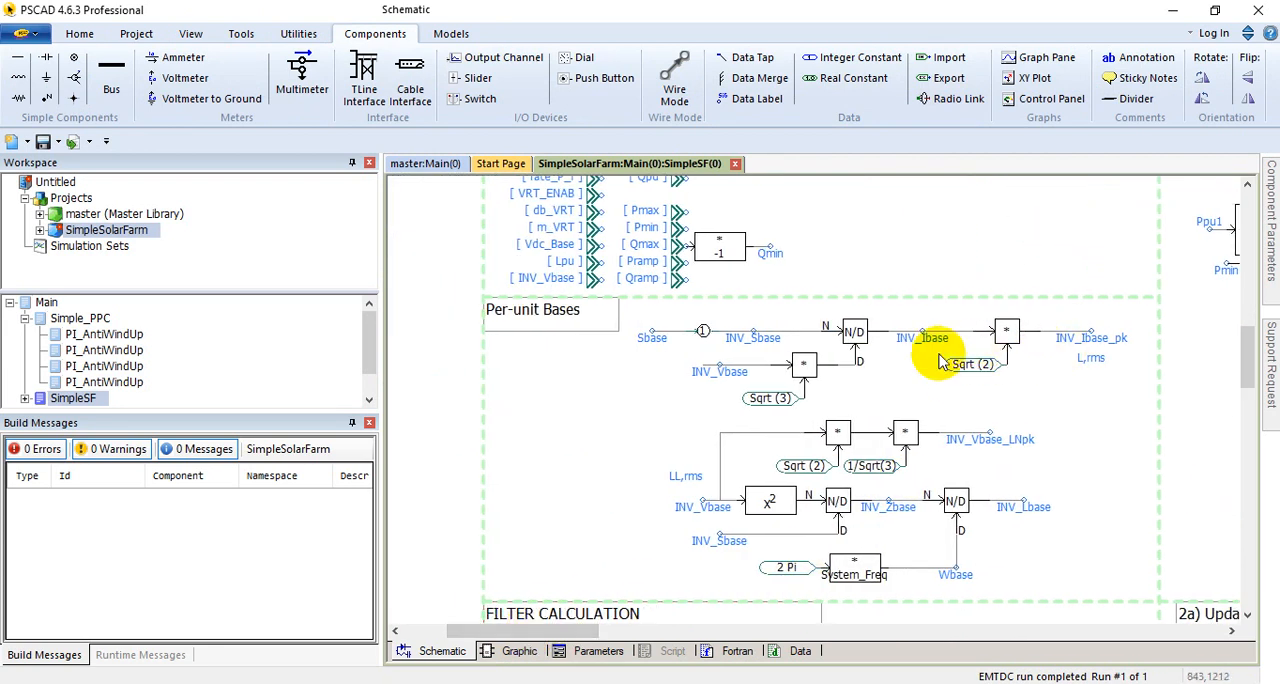
pyautogui.scroll(-2, 900, 420)
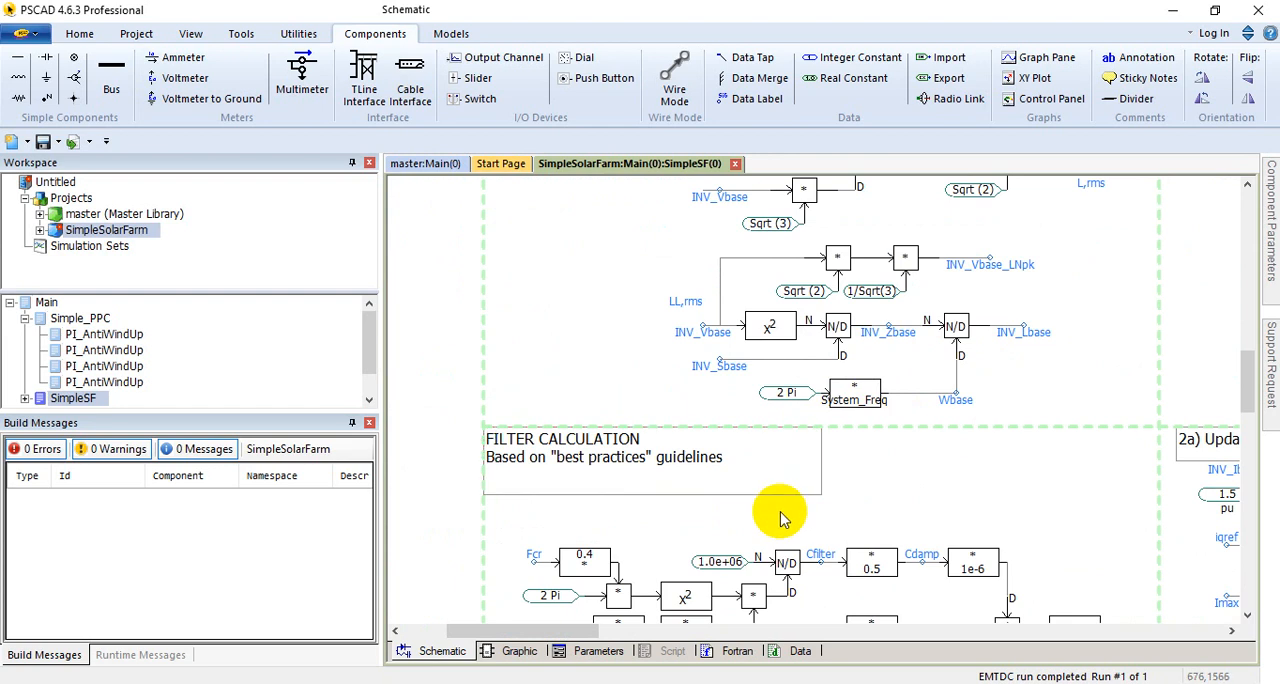
pyautogui.scroll(-1, 781, 517)
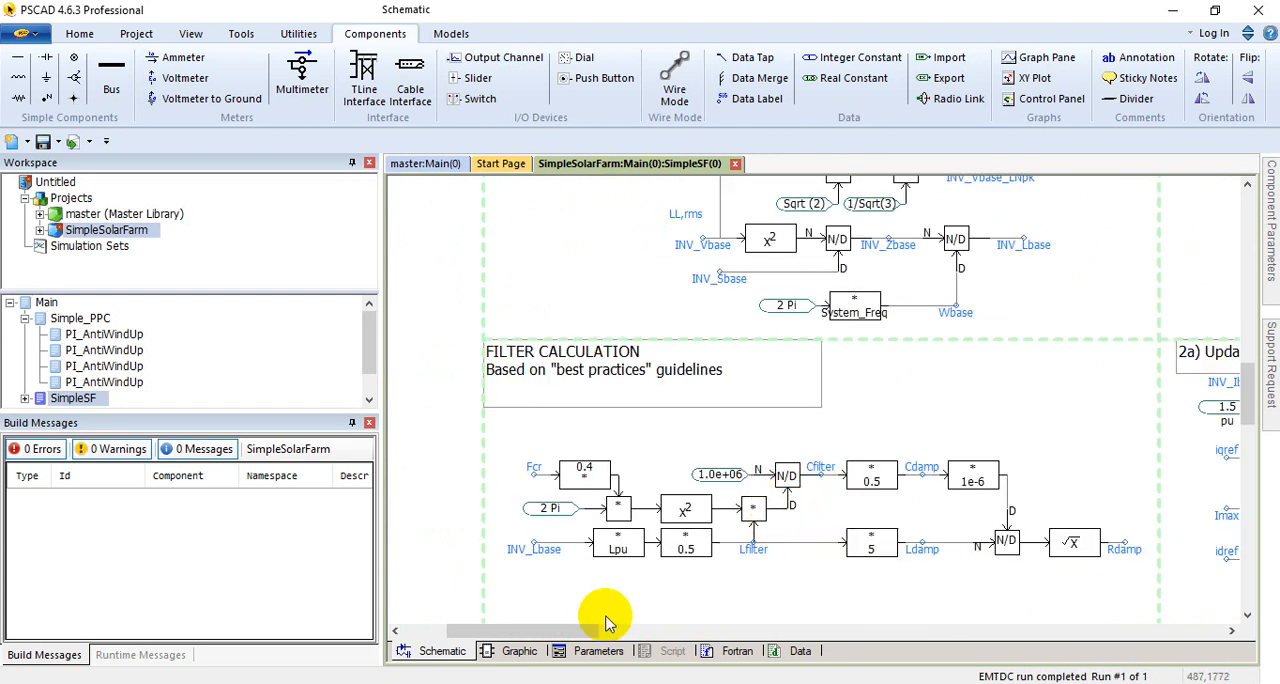
# Step: Examine the section that per-unitizes terminal voltage and current, including the PLL, grid-signal dividers and DQ transformation blocks
pyautogui.scroll(-3, 592, 553)
pyautogui.scroll(-2, 590, 510)
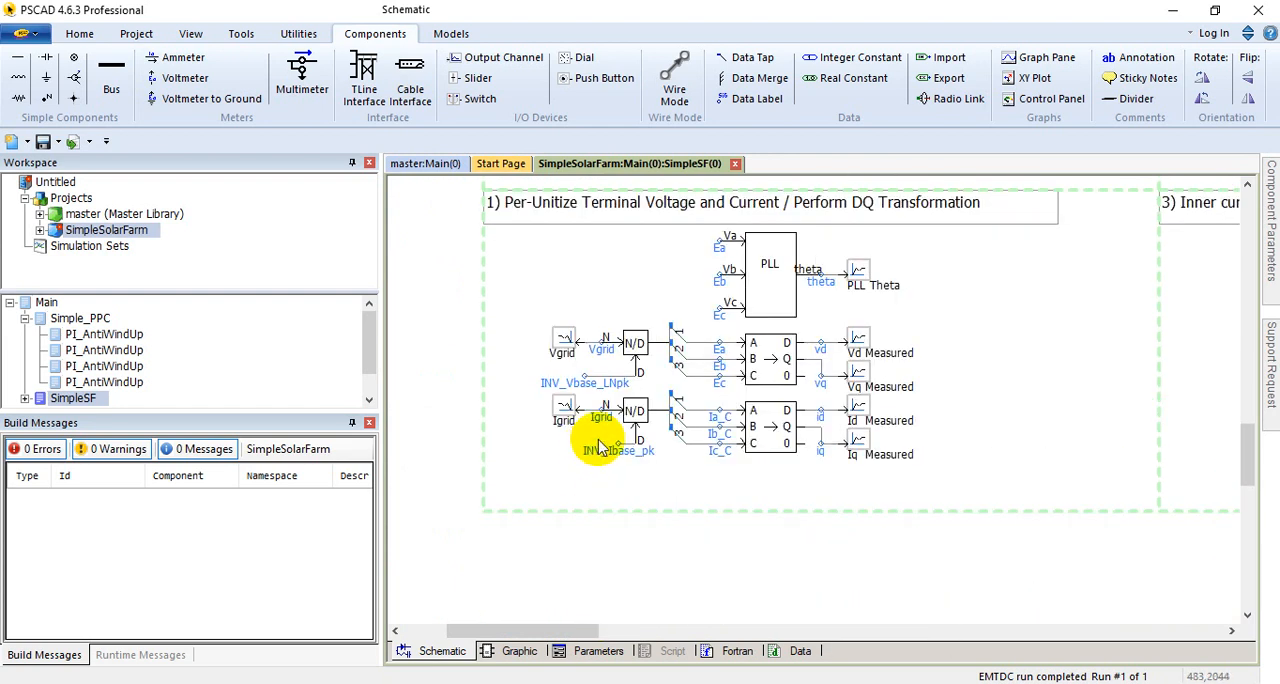
pyautogui.scroll(1, 610, 460)
pyautogui.click(651, 501)
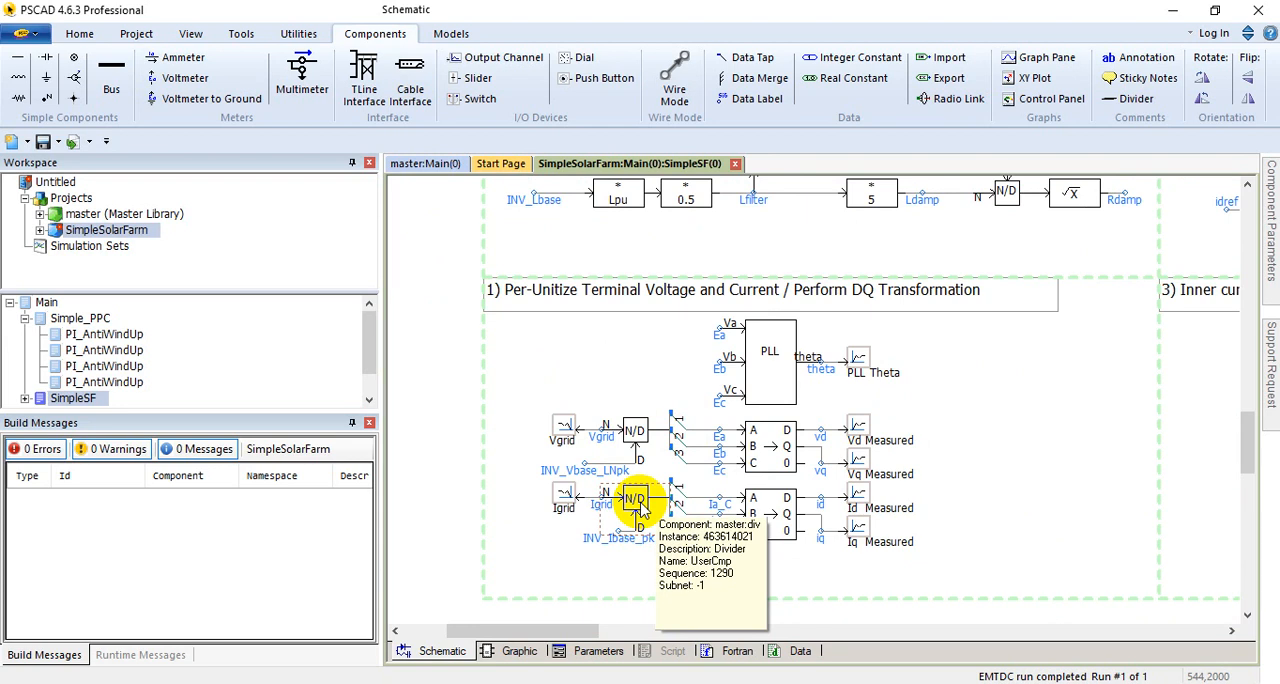
# Step: Follow the control sections from the inner current controllers to Firing Pulses and inspect the GG1 to GG6 pulse generators
pyautogui.moveTo(577, 630); pyautogui.dragTo(636, 632)
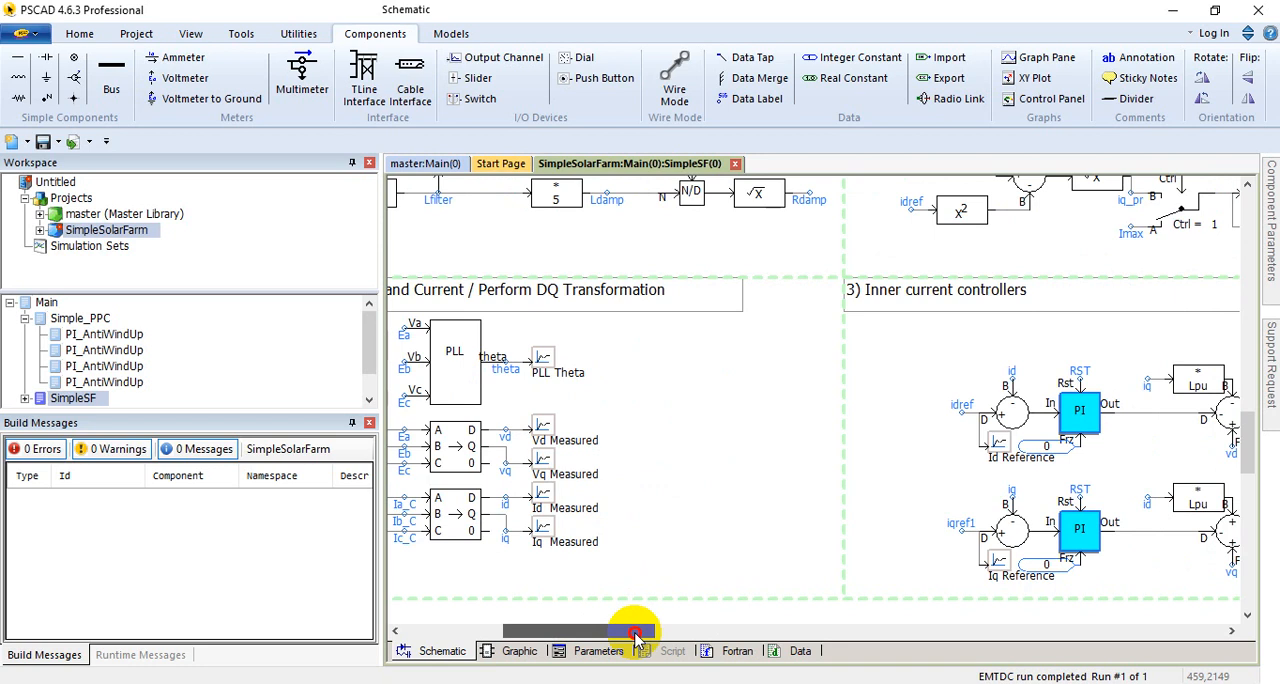
pyautogui.moveTo(636, 632); pyautogui.dragTo(843, 637)
pyautogui.scroll(10, 780, 580)
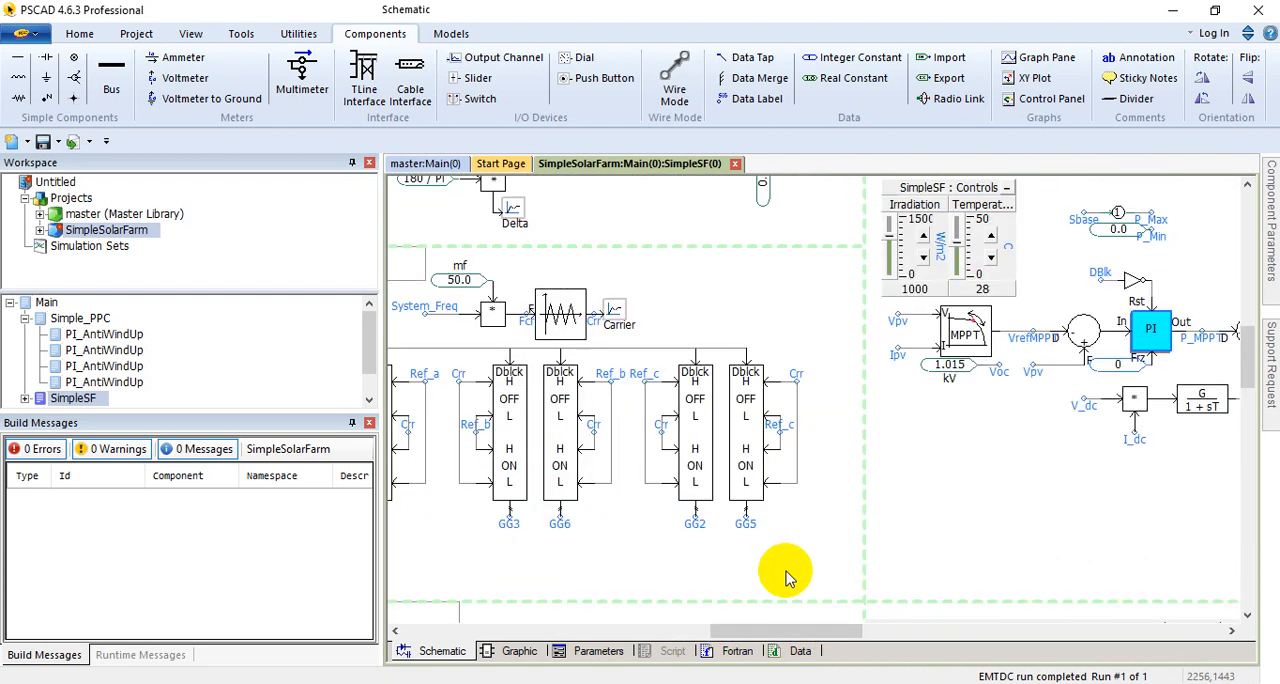
pyautogui.moveTo(778, 631); pyautogui.dragTo(735, 634)
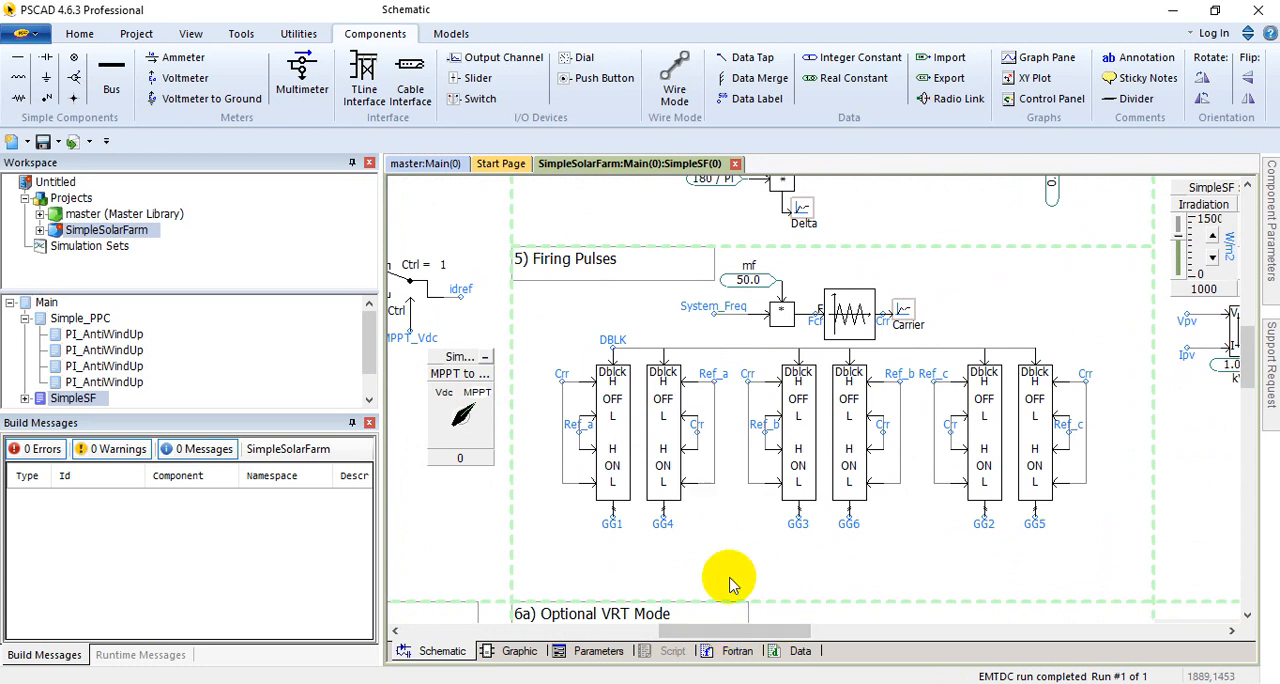
# Step: Inspect the boost converter control chain, including the MPPT to V_dc switch and the GBoost pulse generator
pyautogui.moveTo(755, 628); pyautogui.dragTo(942, 634)
pyautogui.scroll(5, 938, 602)
pyautogui.scroll(-3, 941, 590)
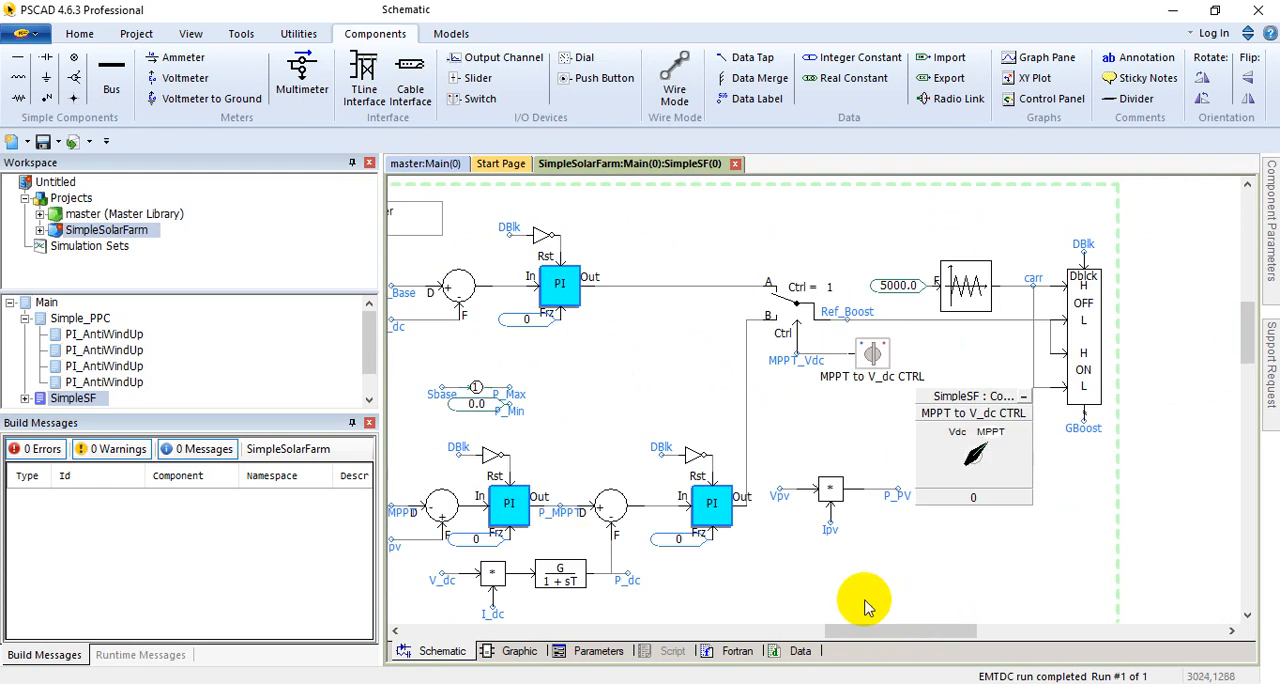
pyautogui.scroll(-3, 878, 630)
pyautogui.scroll(-10, 905, 645)
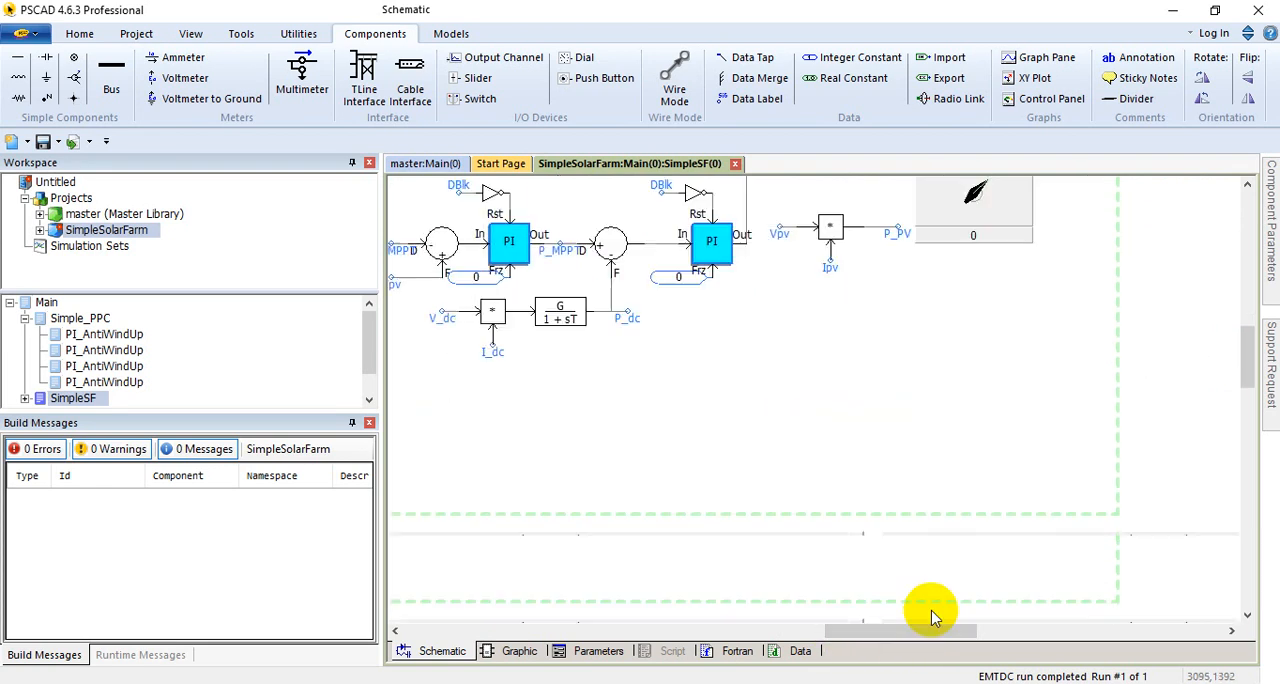
pyautogui.scroll(13, 895, 645)
pyautogui.moveTo(900, 635); pyautogui.dragTo(802, 635)
# Step: Look over the P_f_ENAB switching logic and the graphs for VrefMPPT, Vpv, I_dc, Ipv and Ref_Boost
pyautogui.scroll(-3, 792, 606)
pyautogui.scroll(-10, 790, 600)
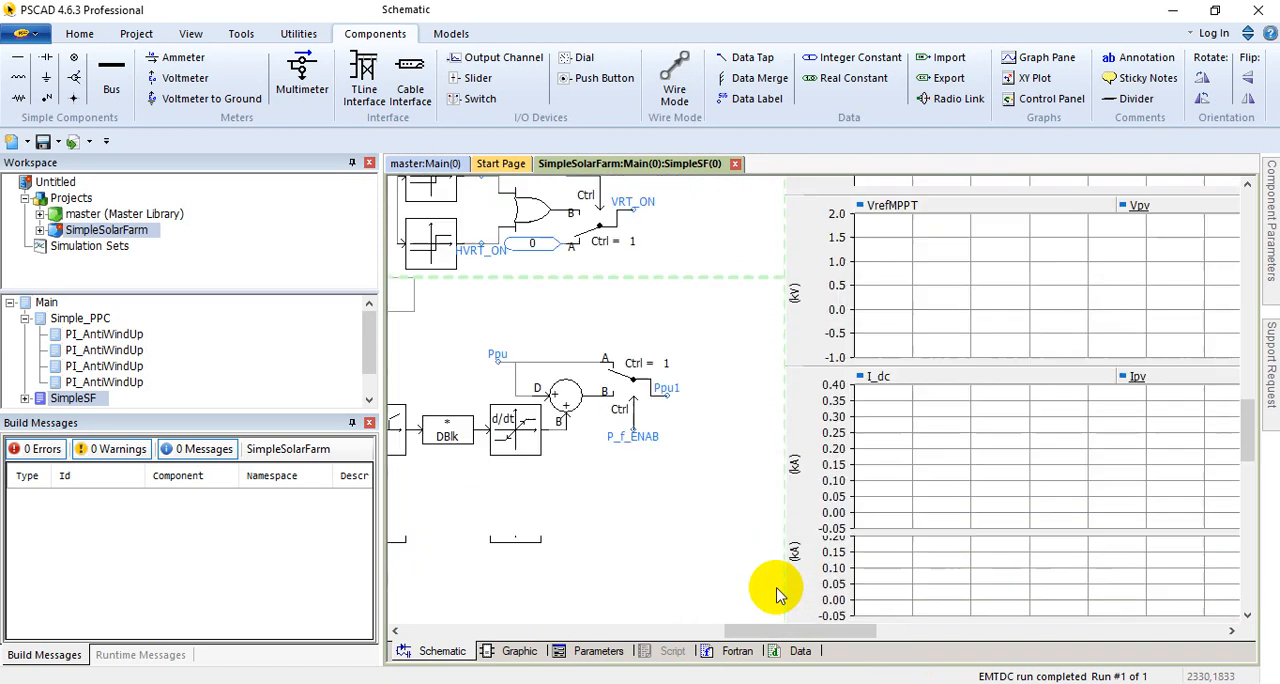
pyautogui.scroll(-3, 810, 630)
pyautogui.scroll(13, 814, 622)
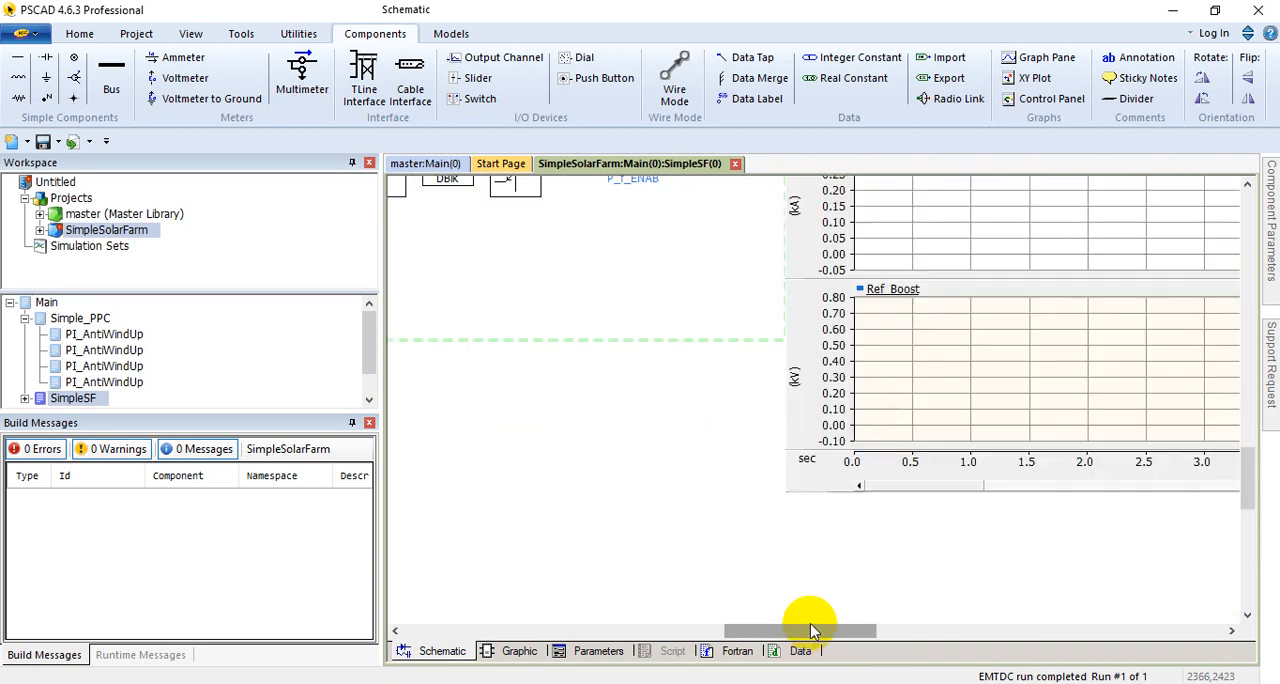
# Step: Return to the Firing Pulses section and check how the carrier and reference signals feed the six pulse generators
pyautogui.moveTo(800, 630); pyautogui.dragTo(745, 636)
pyautogui.scroll(-3, 735, 605)
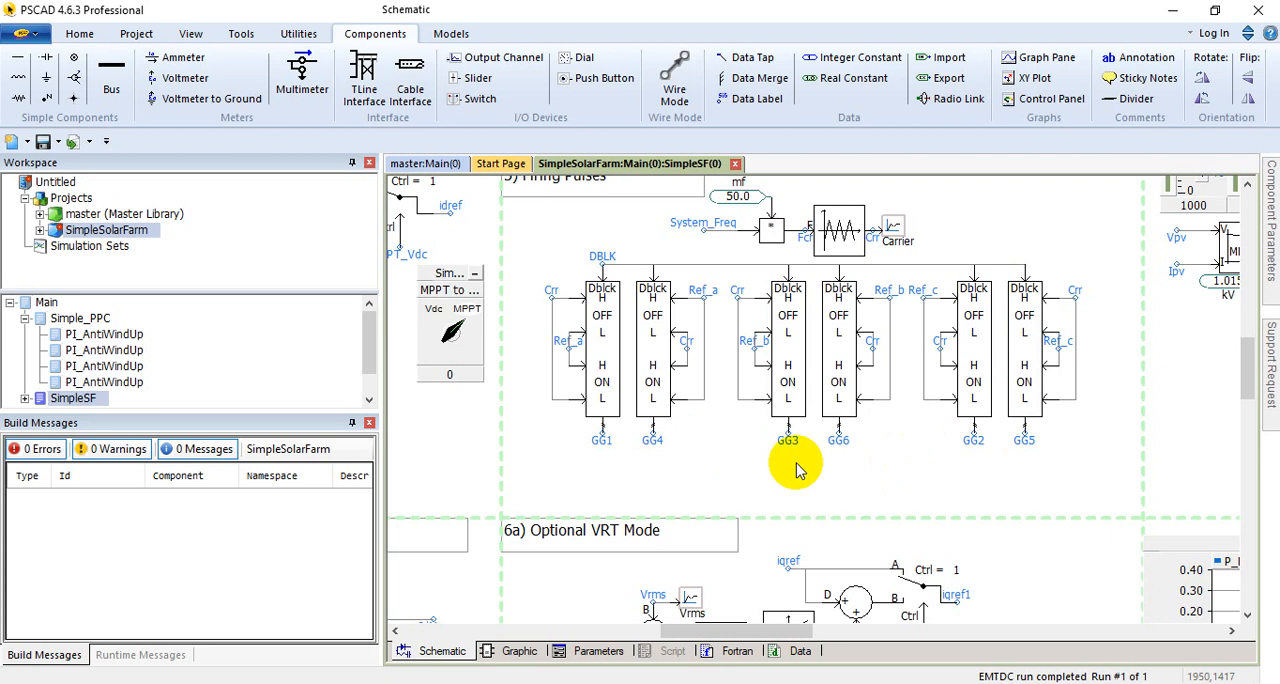
pyautogui.scroll(3, 690, 470)
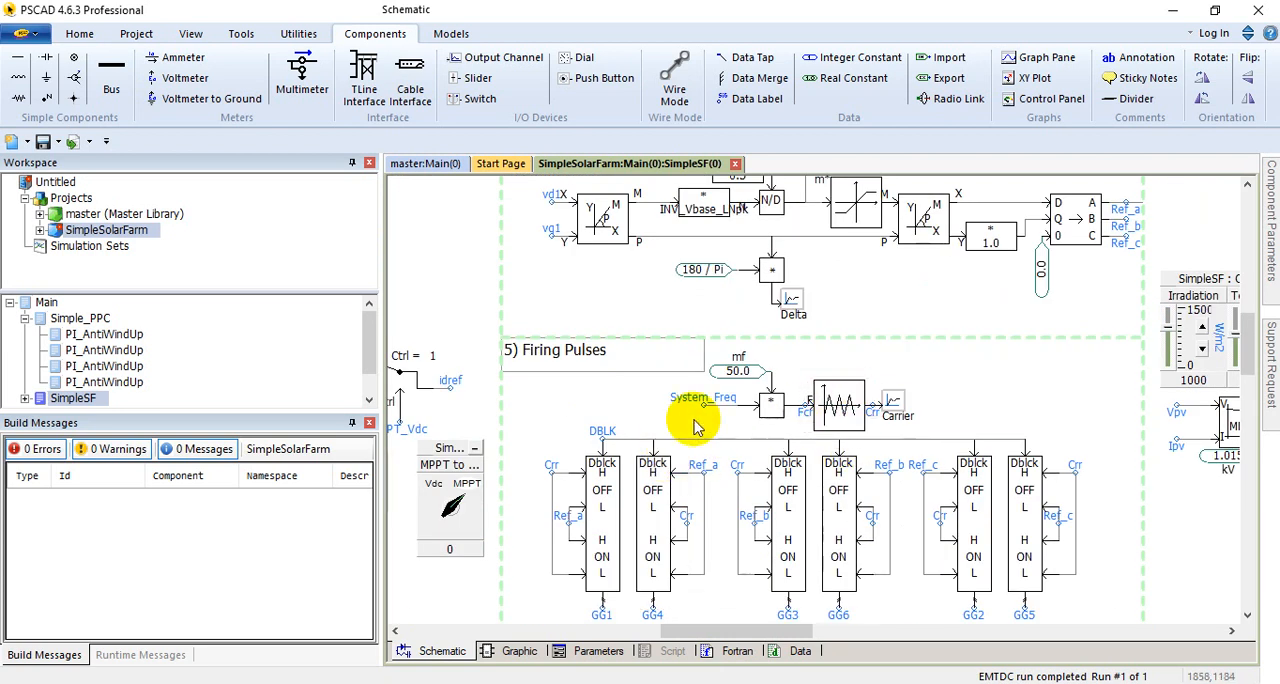
# Step: Match the generated firing pulses with the gate signal labels on the voltage source converter's switches
pyautogui.scroll(10, 646, 429)
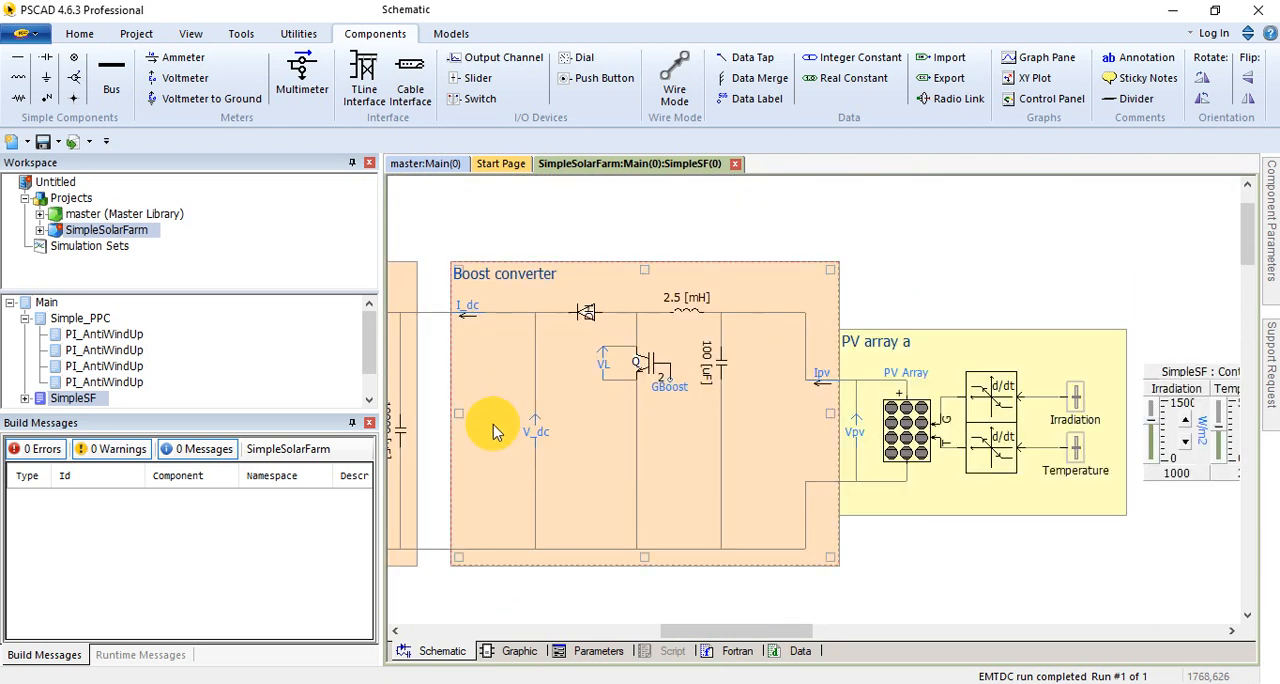
pyautogui.moveTo(706, 630); pyautogui.dragTo(598, 637)
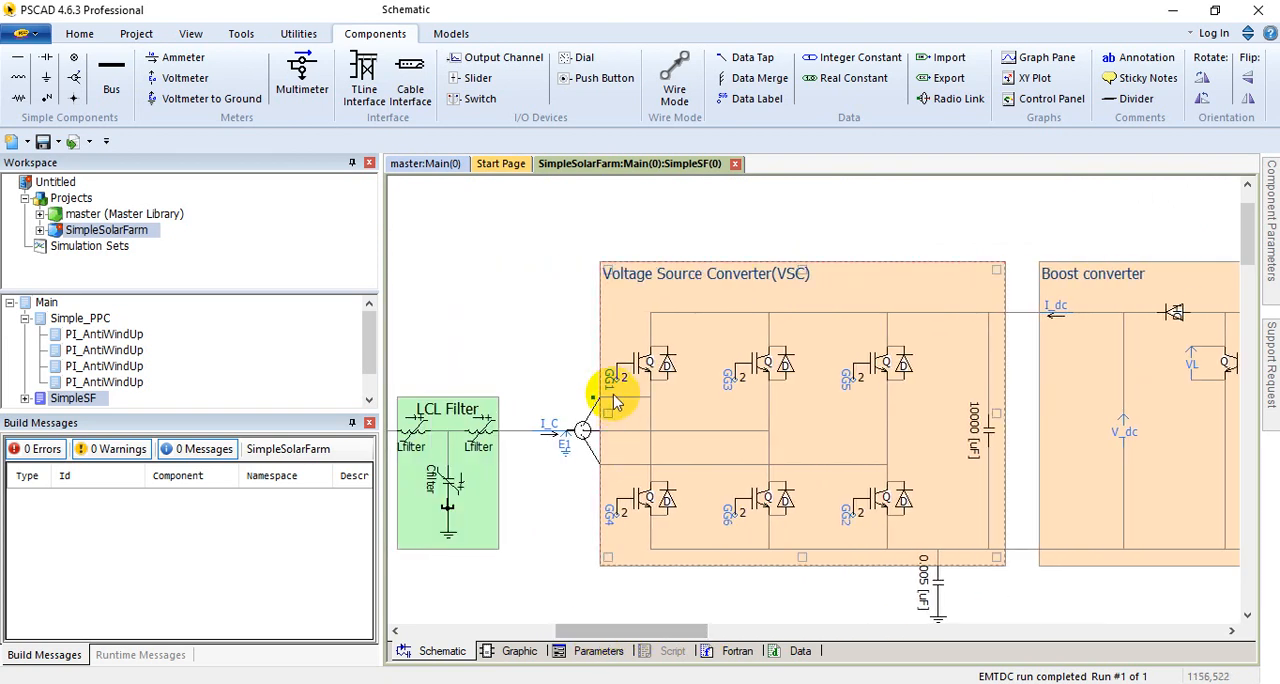
pyautogui.scroll(-5, 848, 445)
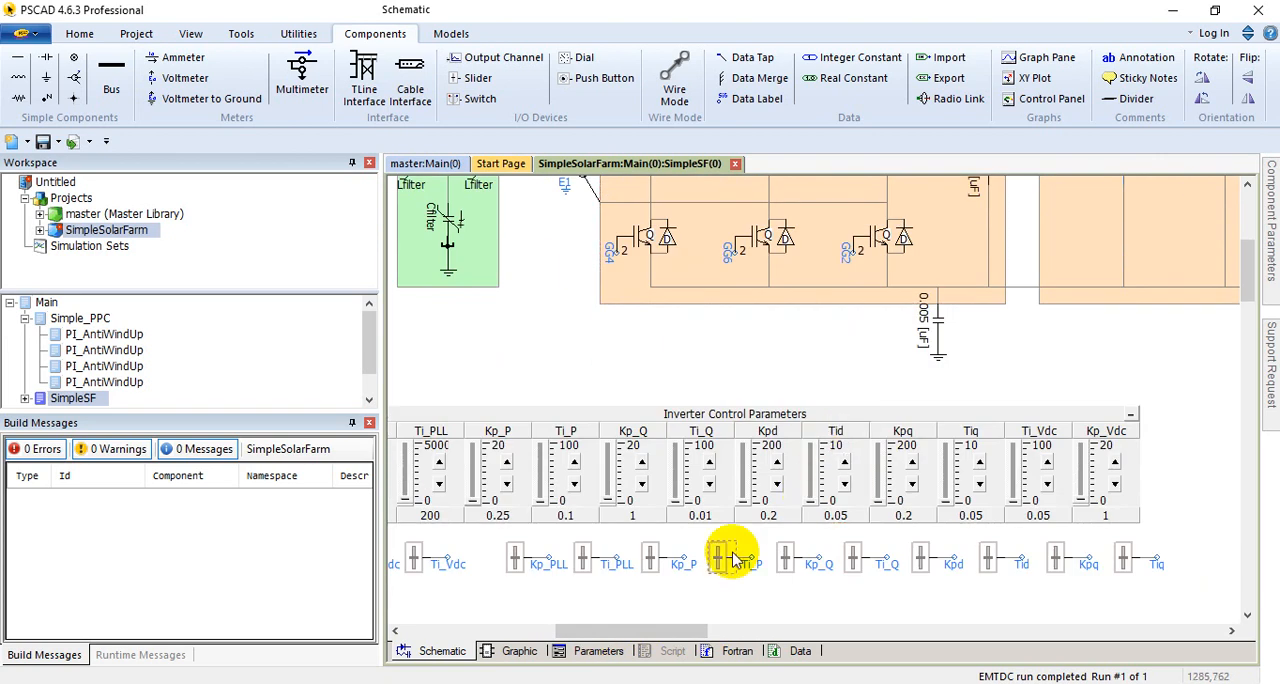
pyautogui.scroll(5, 709, 505)
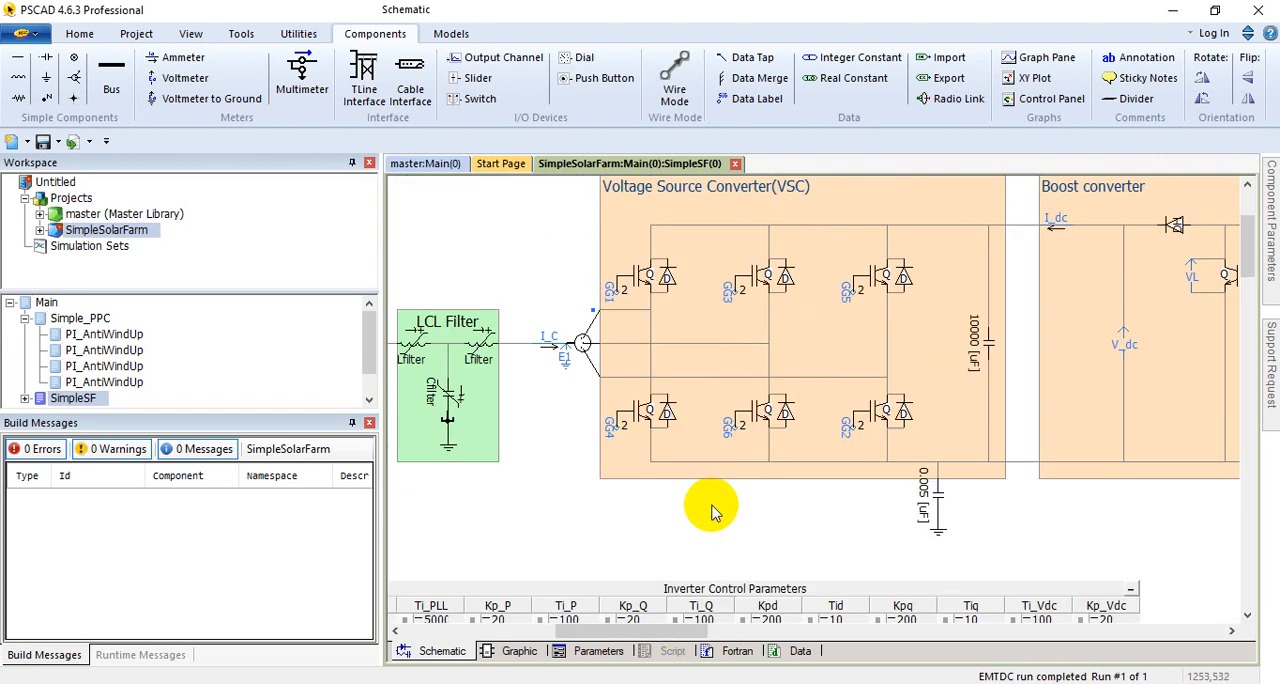
# Step: Go past the PV array to the Boost converter controller section and bring its upper Vdc_Base control loop into view
pyautogui.moveTo(688, 633); pyautogui.dragTo(837, 628)
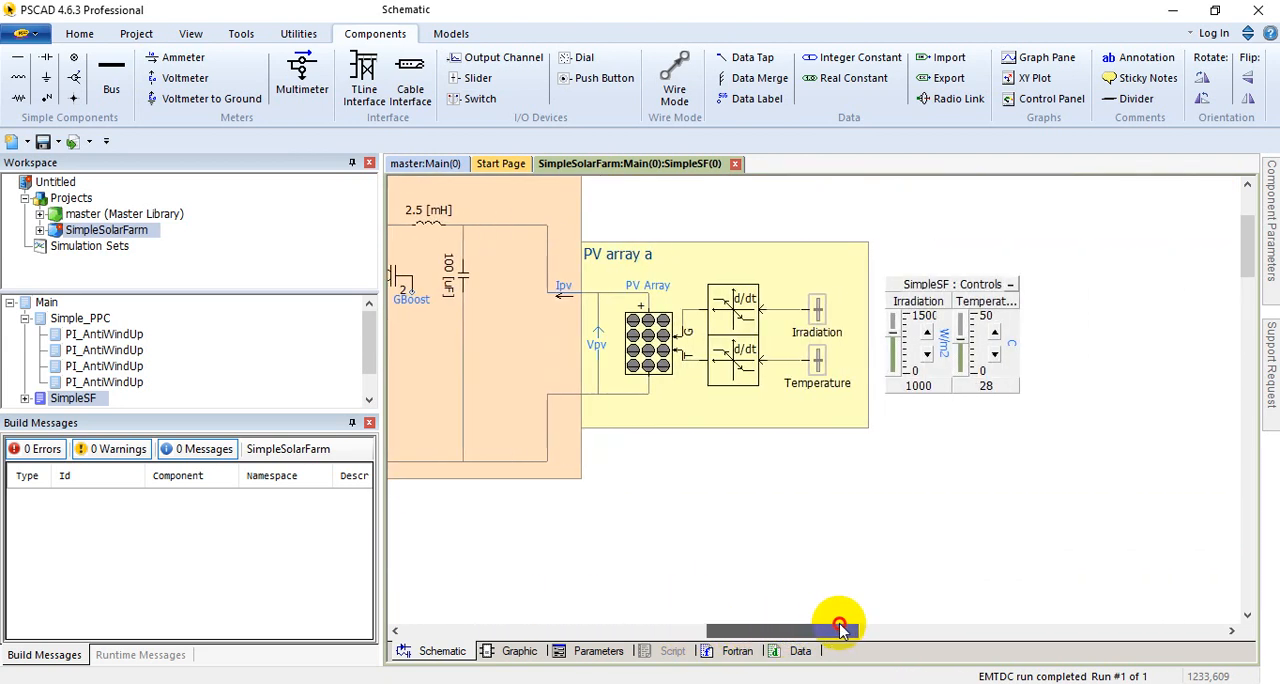
pyautogui.scroll(-3, 825, 503)
pyautogui.scroll(-3, 820, 500)
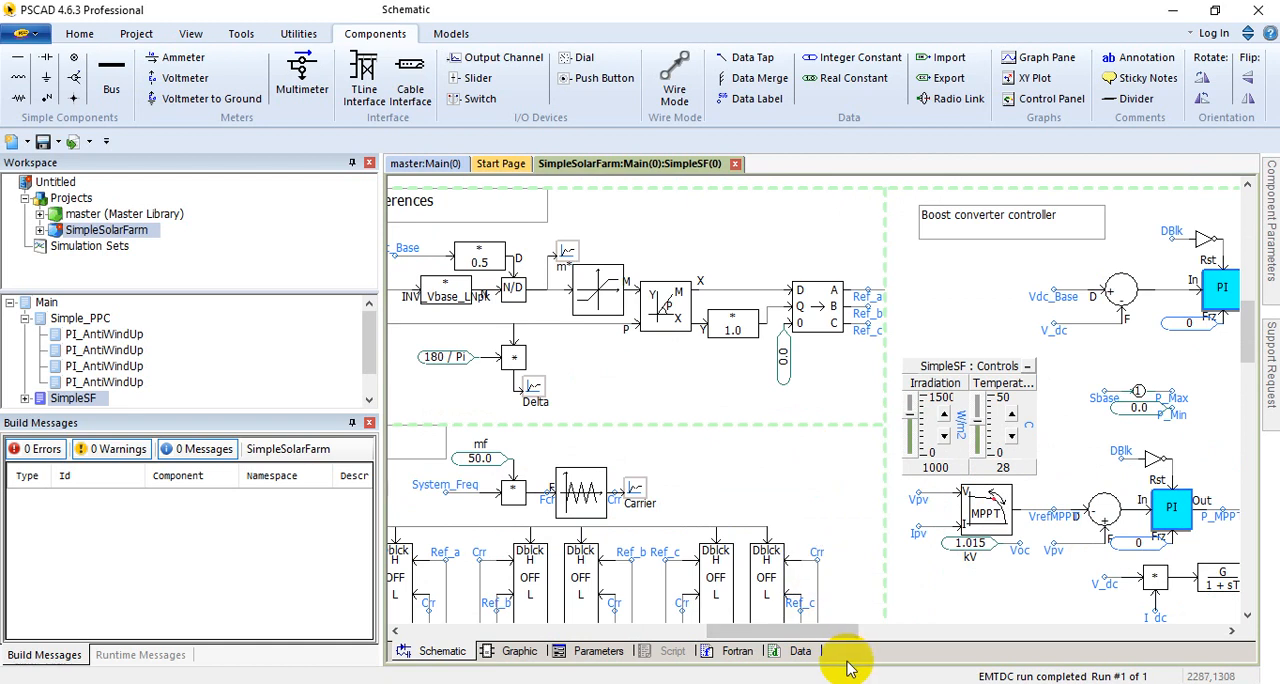
pyautogui.moveTo(826, 633); pyautogui.dragTo(891, 622)
pyautogui.scroll(-1, 947, 590)
pyautogui.scroll(3, 791, 589)
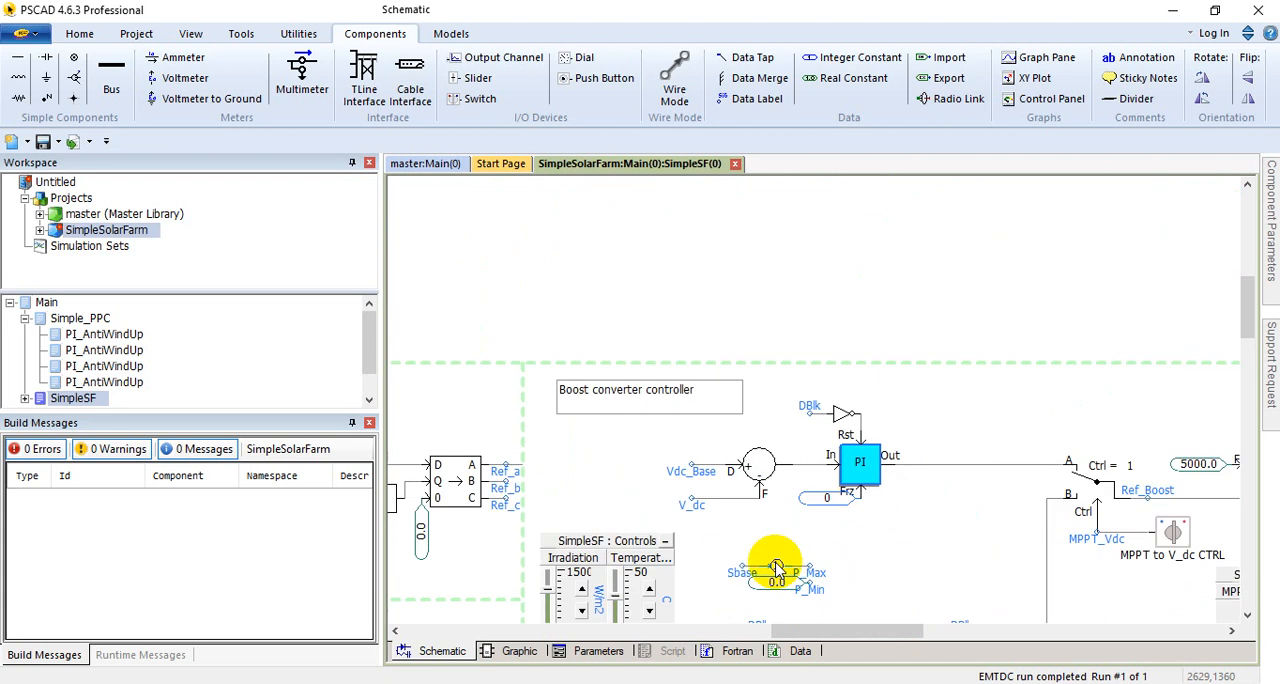
# Step: Examine the Boost converter controller's MPPT block, its Vpv and Ipv inputs, and the Voc constant beneath it
pyautogui.click(630, 400)
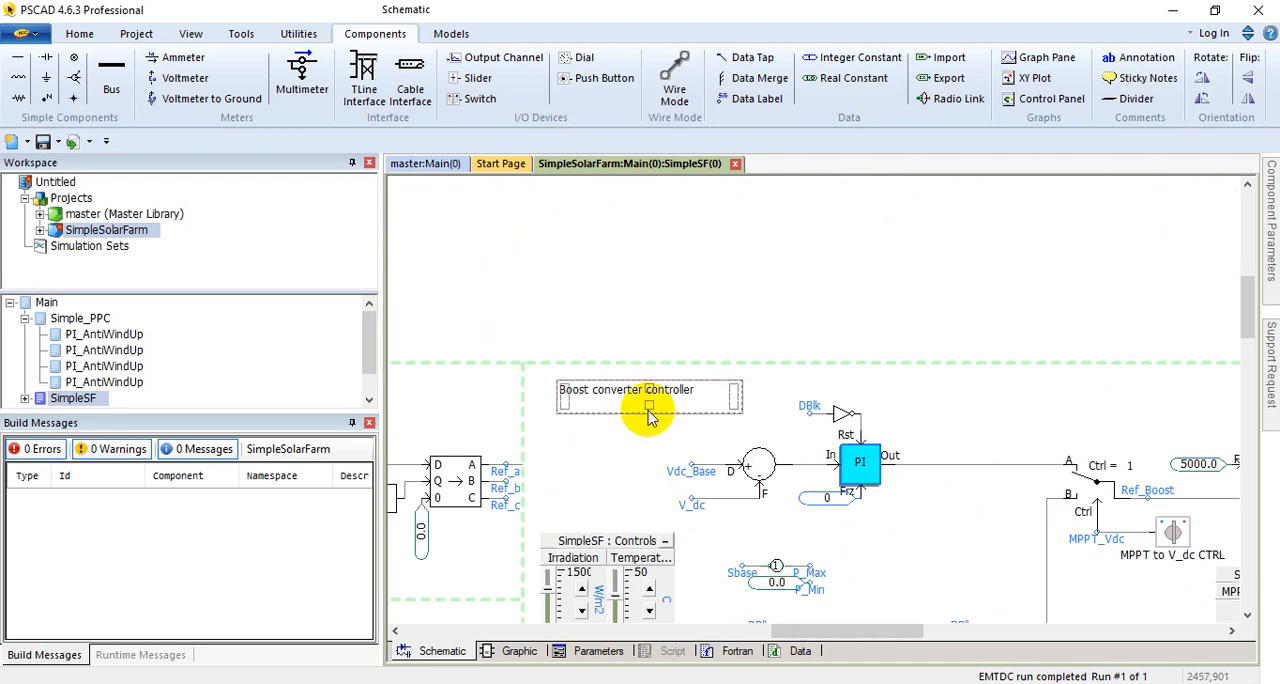
pyautogui.scroll(-3, 620, 505)
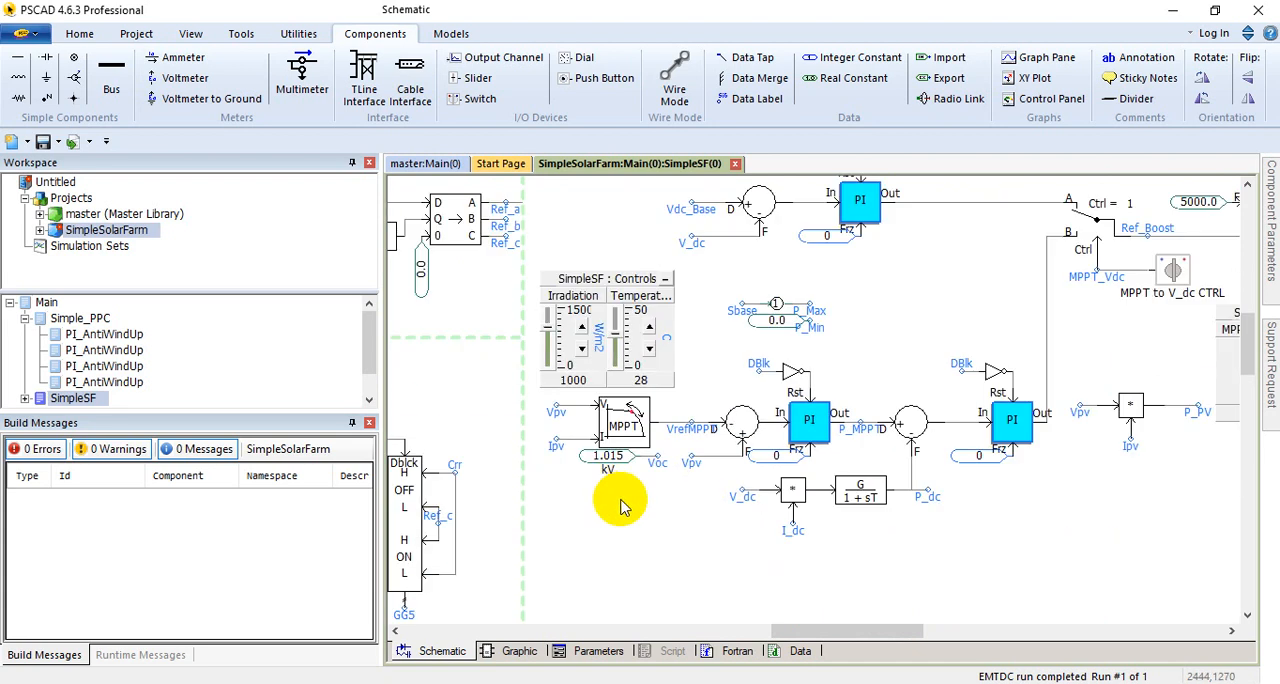
pyautogui.click(655, 460)
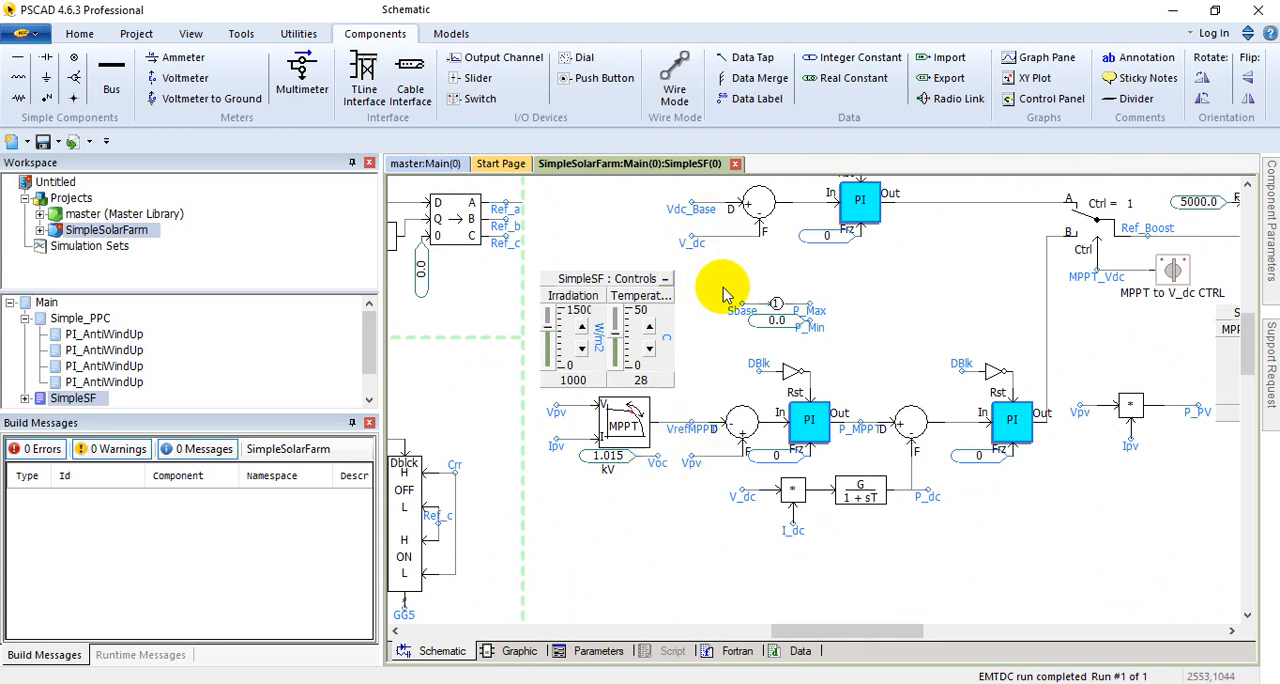
# Step: Trace the Boost converter controller from its Vdc_Base and MPPT loops through the Ref_Boost selector to the GBoost pulse generator
pyautogui.scroll(1, 724, 293)
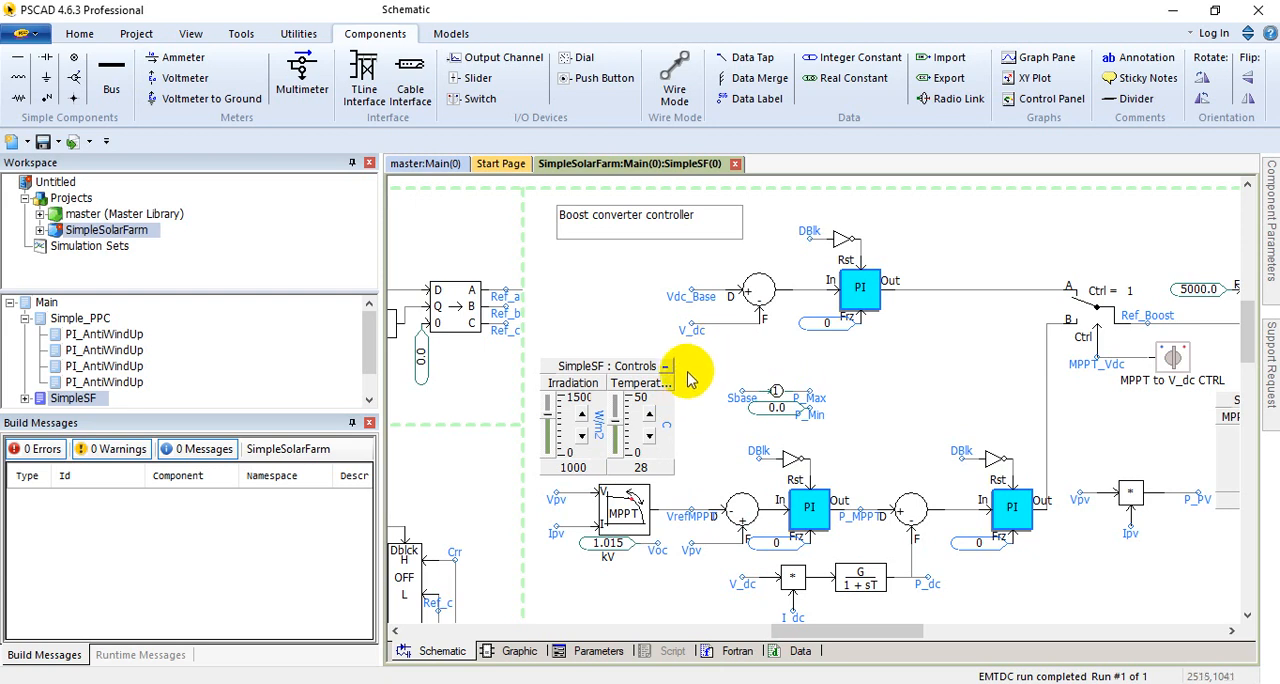
pyautogui.scroll(8, 685, 362)
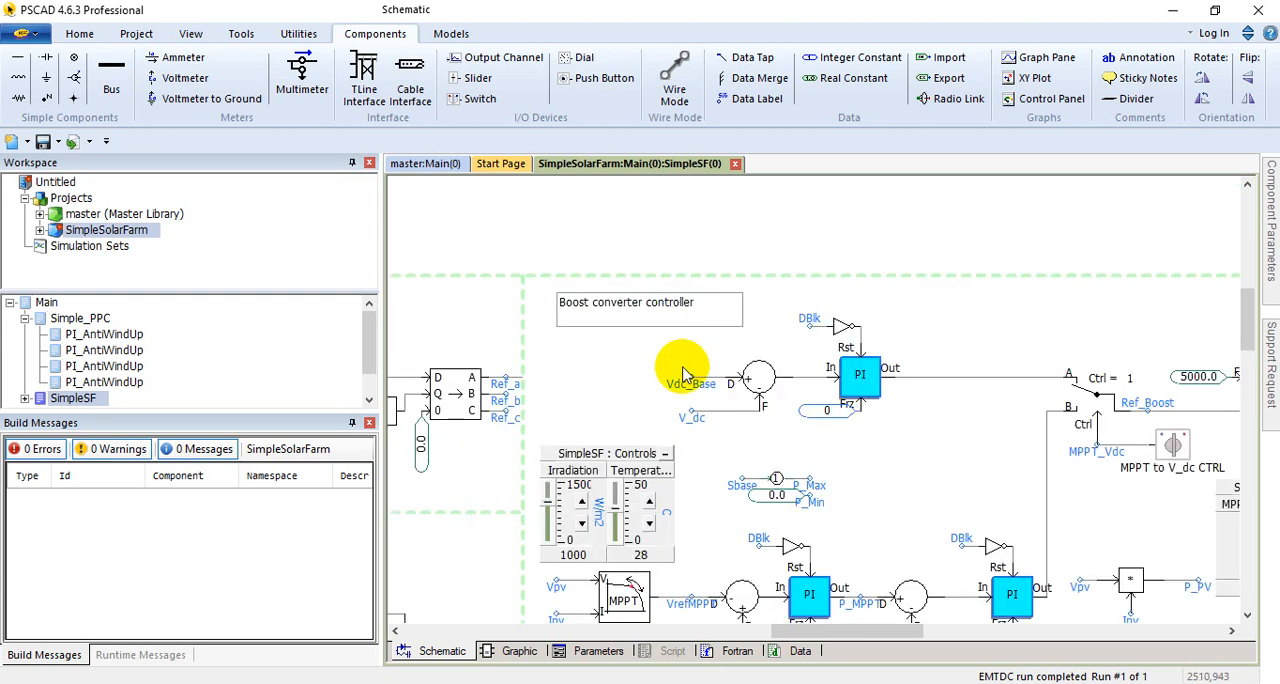
pyautogui.moveTo(868, 634); pyautogui.dragTo(782, 630)
pyautogui.scroll(-1, 793, 585)
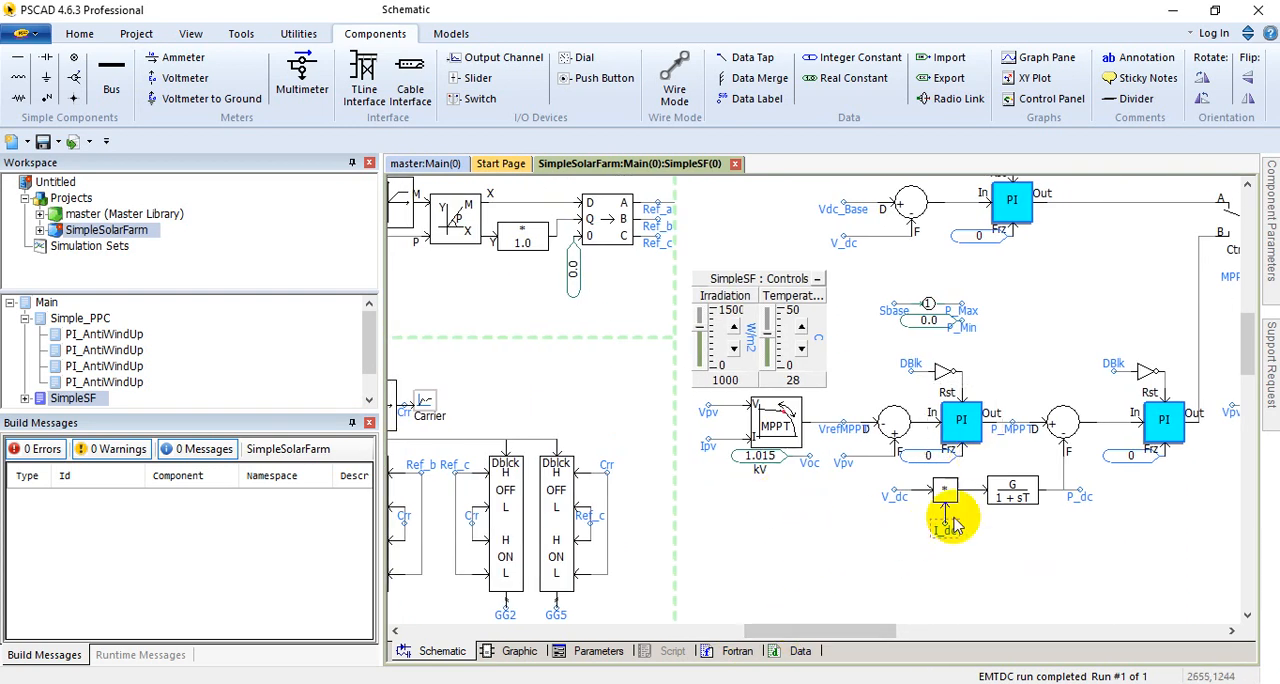
pyautogui.moveTo(863, 631); pyautogui.dragTo(925, 630)
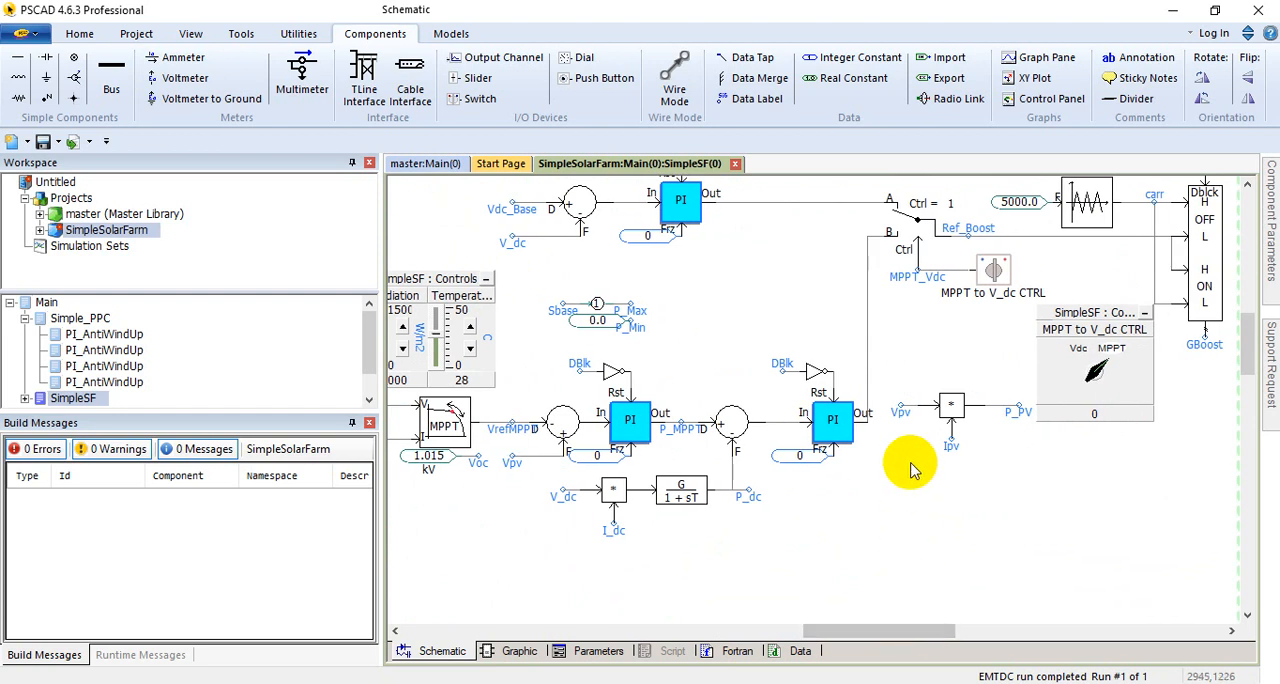
pyautogui.scroll(3, 935, 425)
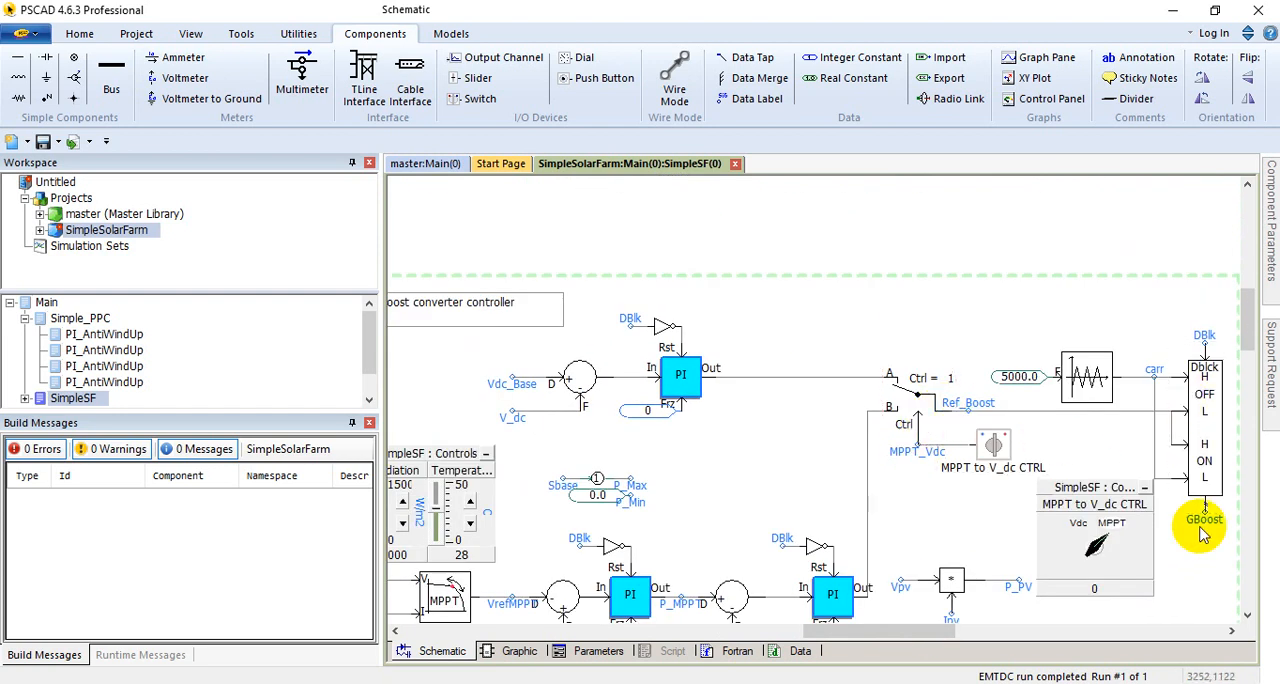
pyautogui.moveTo(890, 628); pyautogui.dragTo(894, 590)
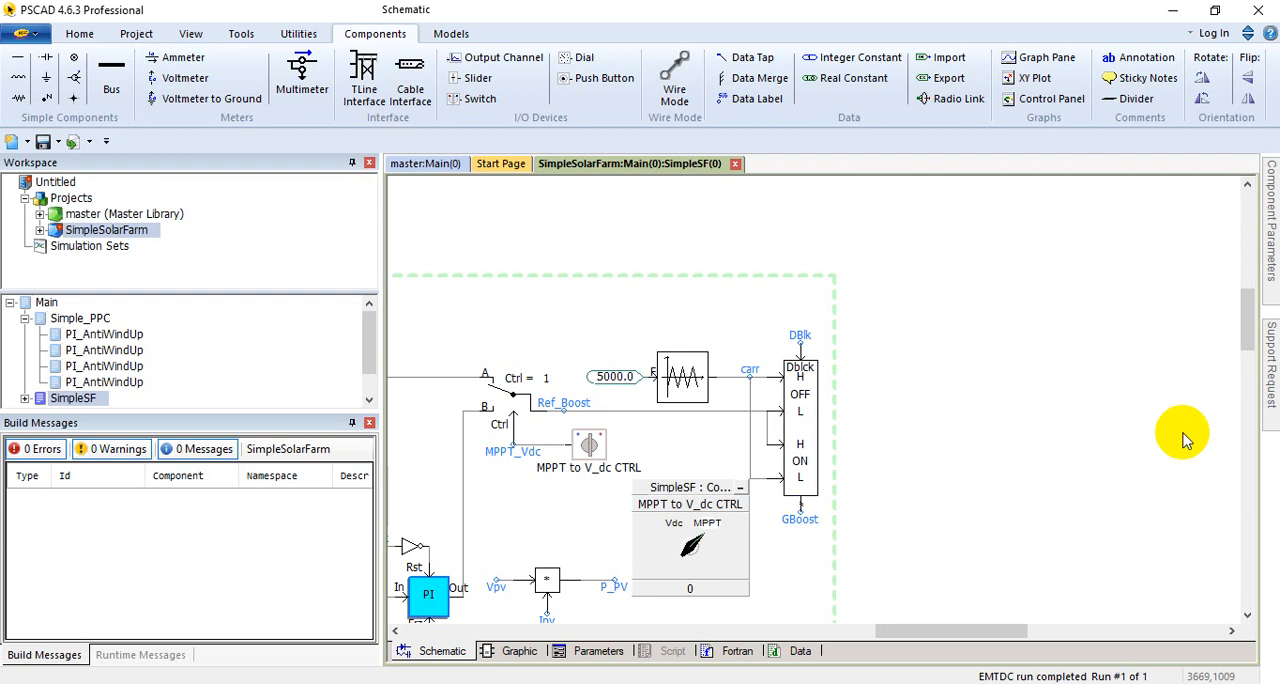
# Step: Return to the power circuit and relate the GBoost signal to the Boost converter's switch and the neighbouring voltage source converter
pyautogui.moveTo(965, 630); pyautogui.dragTo(700, 625)
pyautogui.scroll(5, 674, 517)
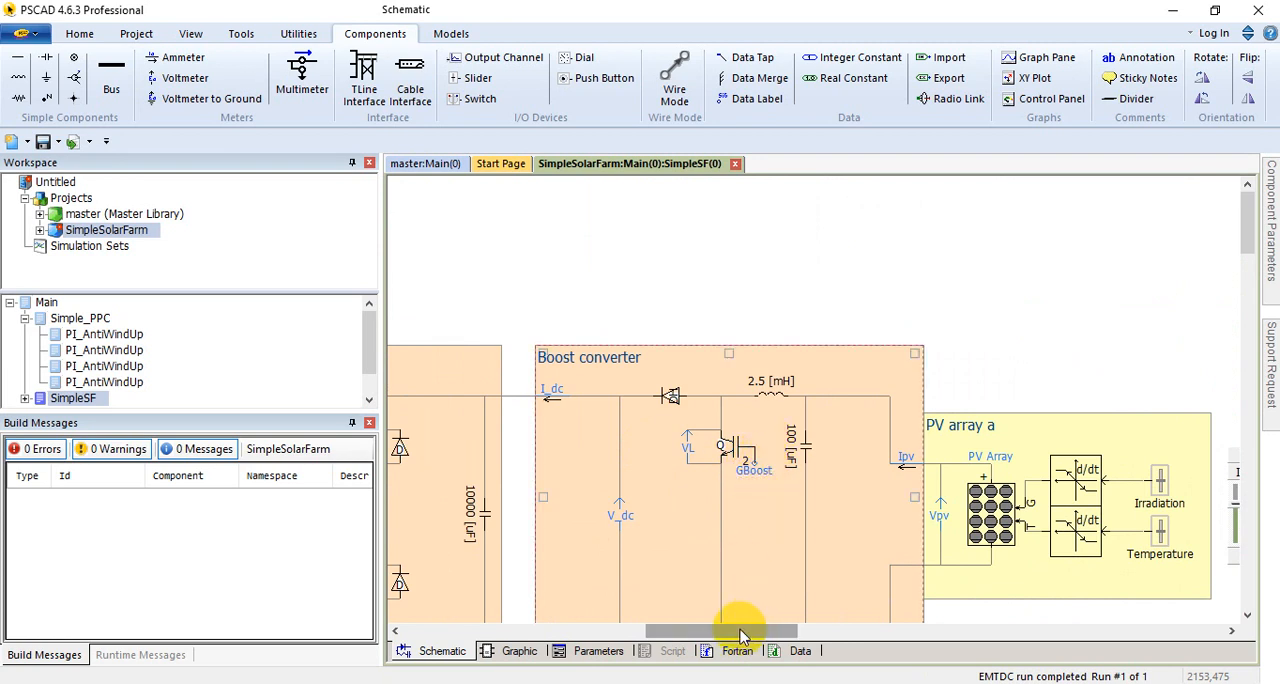
pyautogui.moveTo(737, 631); pyautogui.dragTo(658, 633)
pyautogui.scroll(-5, 655, 575)
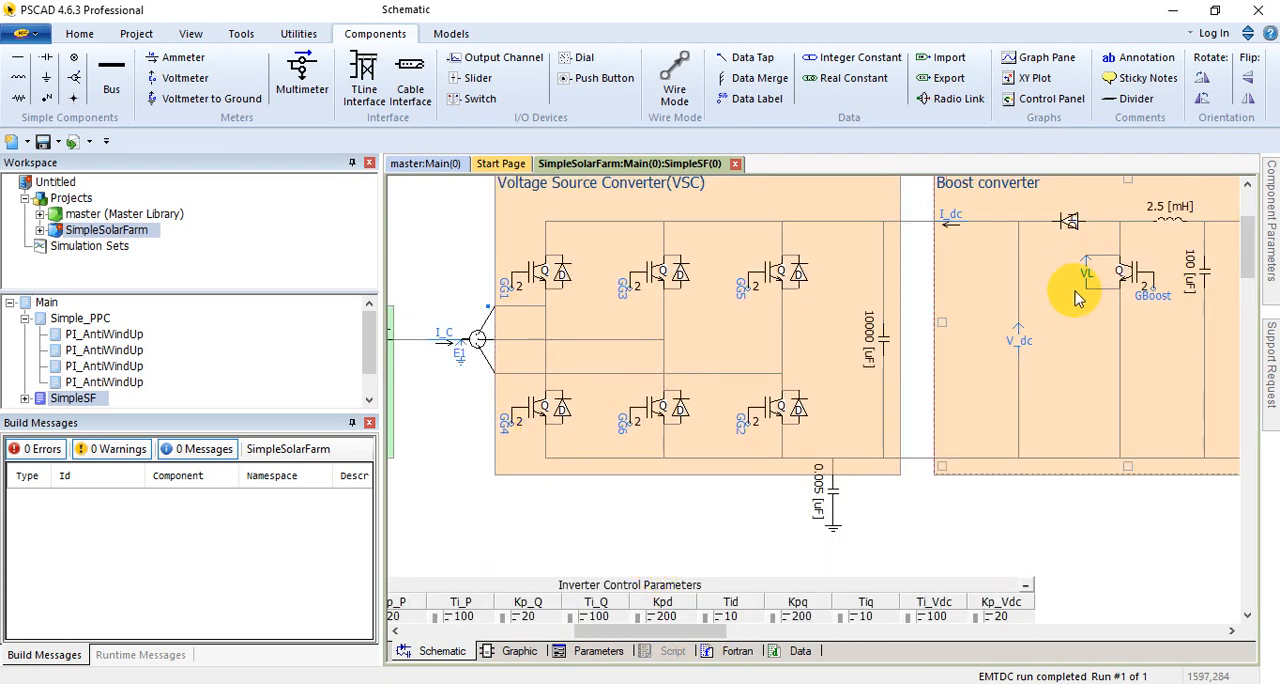
pyautogui.click(625, 332)
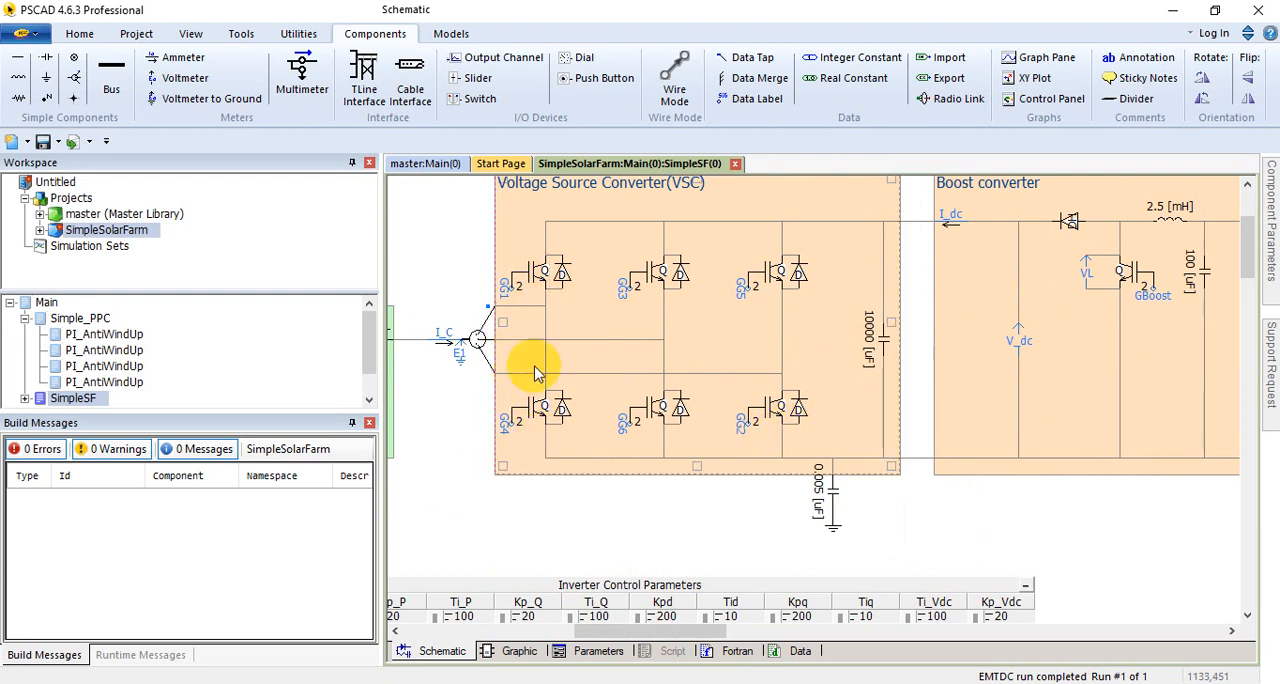
pyautogui.moveTo(680, 631); pyautogui.dragTo(750, 628)
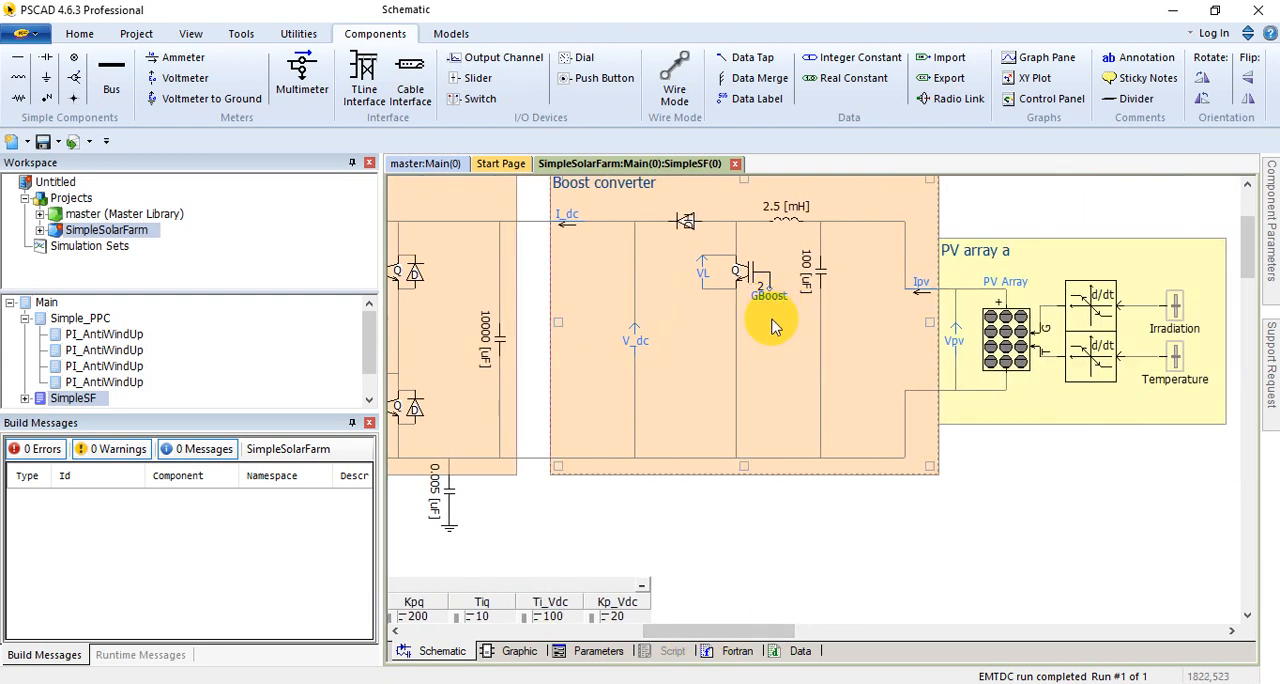
# Step: Check the outer active, reactive and dc voltage controllers below the power circuit, and return to the converters
pyautogui.scroll(-3, 733, 460)
pyautogui.moveTo(733, 631); pyautogui.dragTo(686, 640)
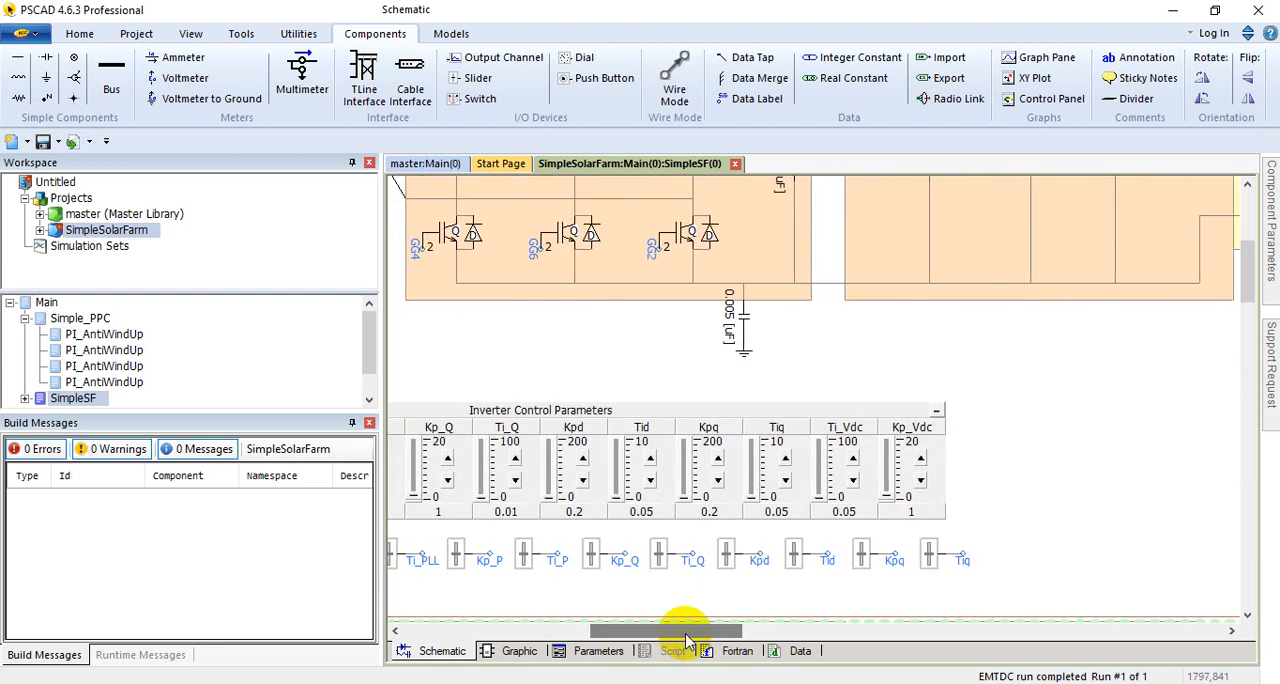
pyautogui.scroll(-7, 705, 600)
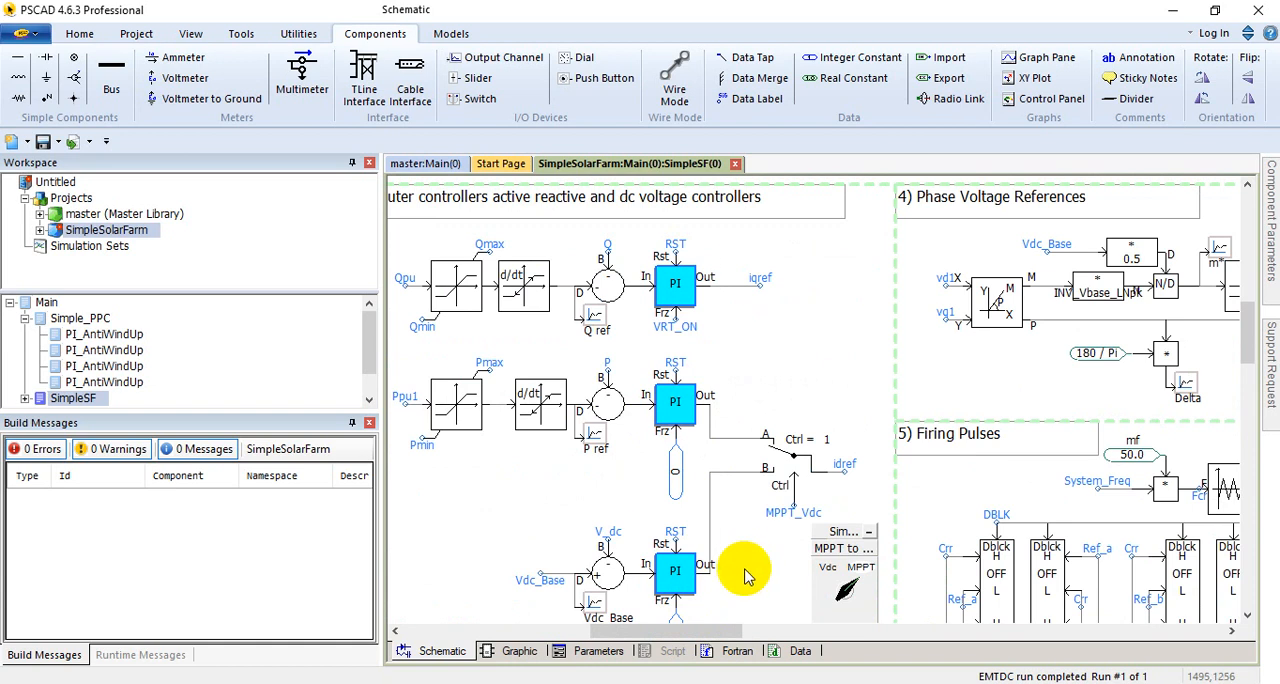
pyautogui.scroll(8, 745, 575)
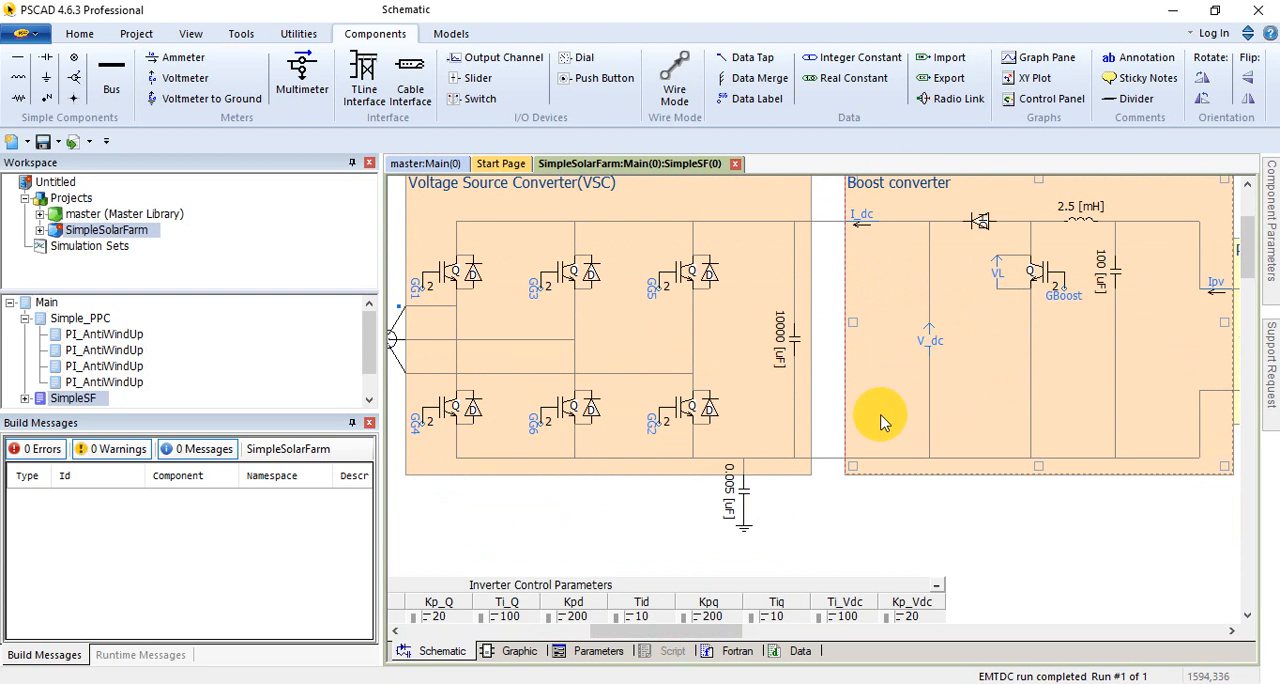
# Step: Review the power circuit from the PV array through both converters, LCL filter and damper to the transformer, scaling component and uvw terminal
pyautogui.moveTo(722, 632); pyautogui.dragTo(773, 628)
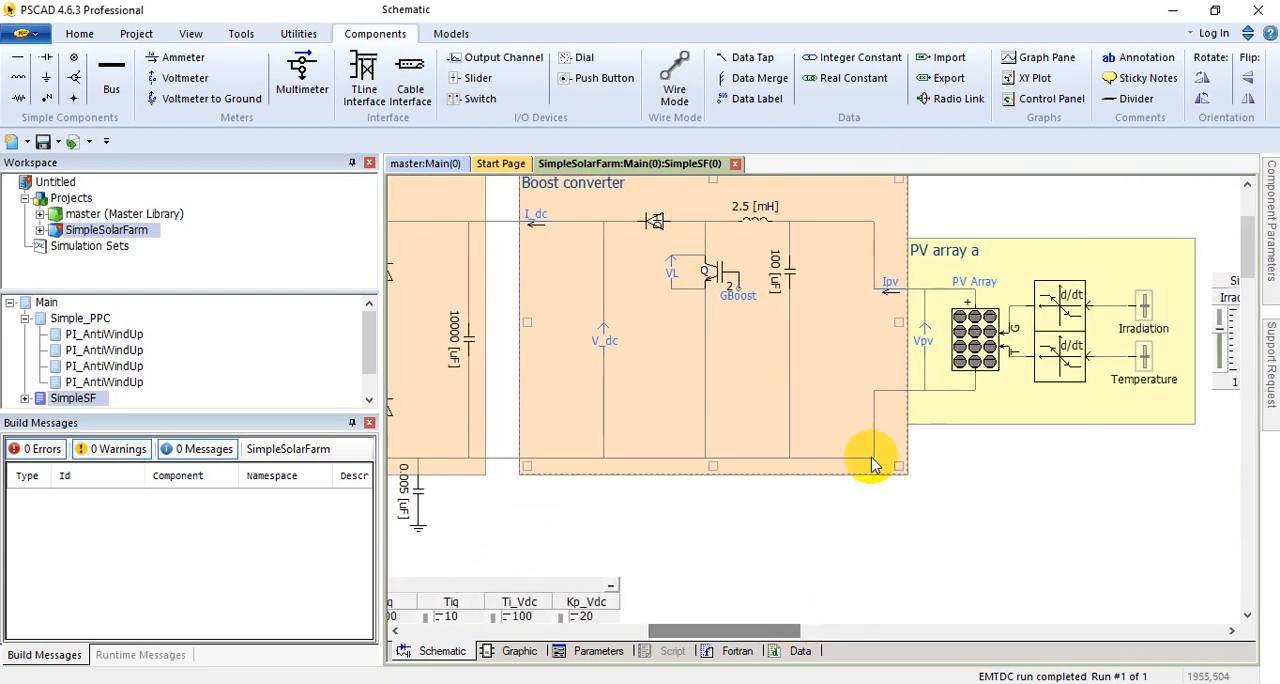
pyautogui.scroll(1, 727, 447)
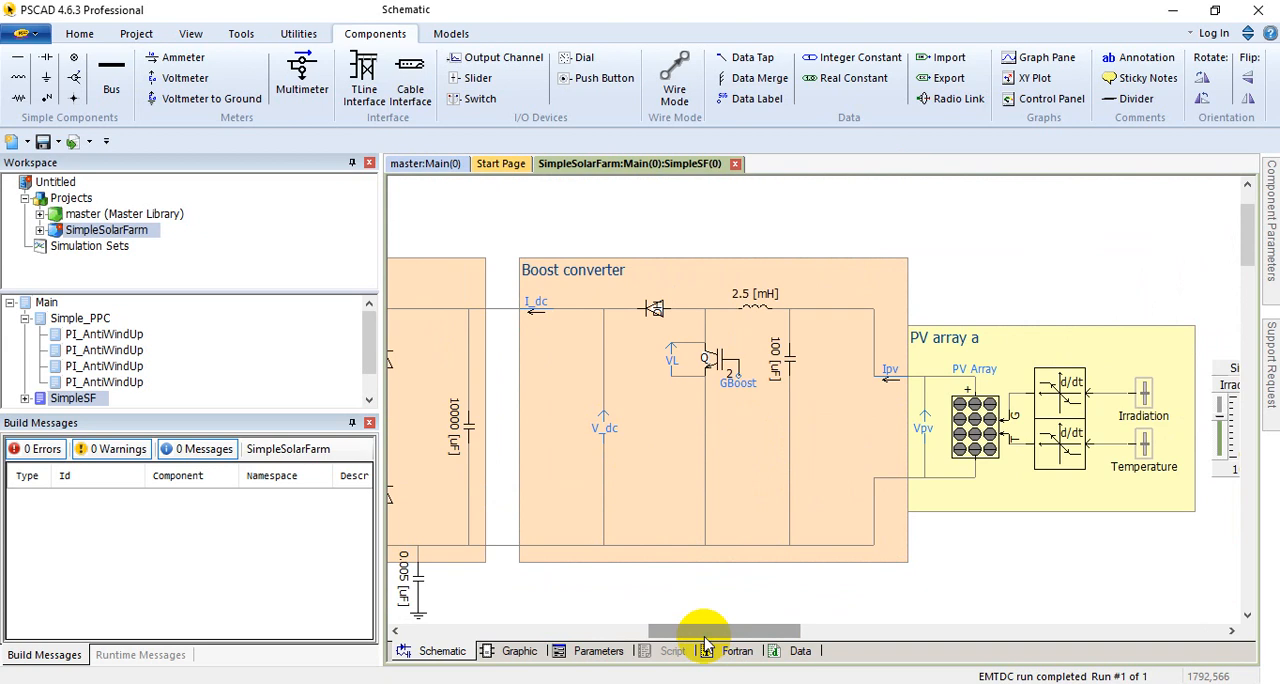
pyautogui.moveTo(677, 632); pyautogui.dragTo(580, 628)
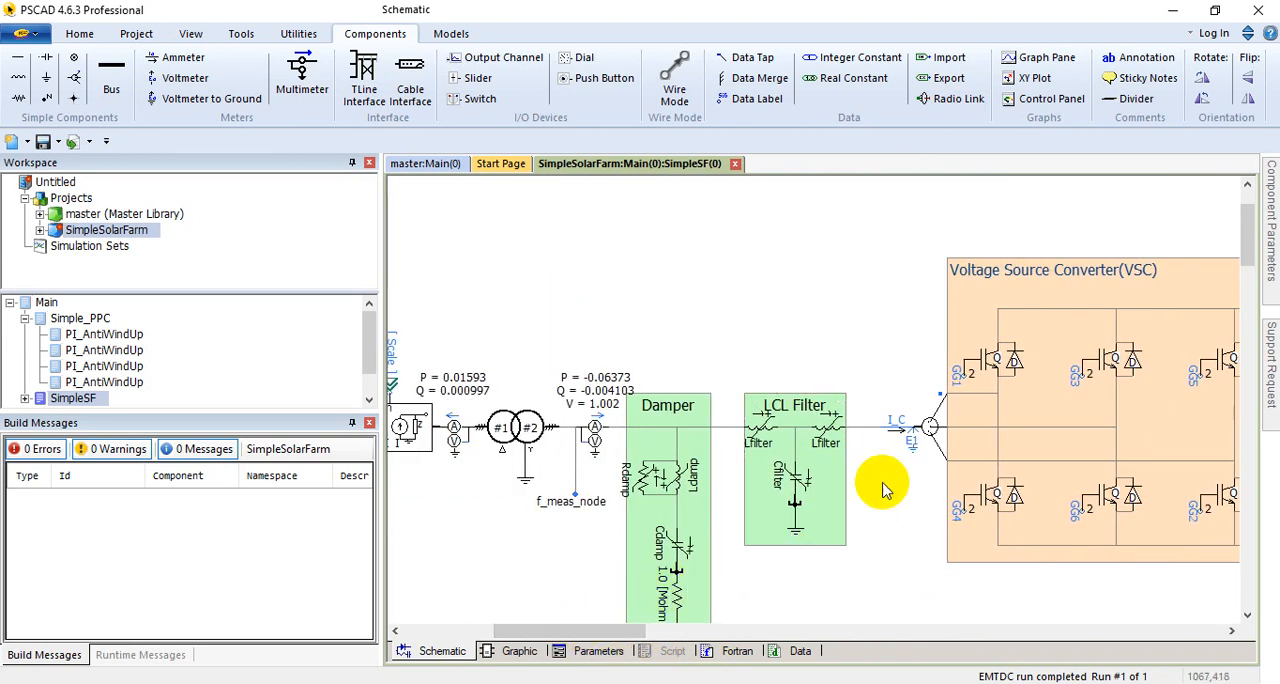
pyautogui.click(675, 555)
pyautogui.moveTo(563, 635); pyautogui.dragTo(517, 633)
pyautogui.click(573, 418)
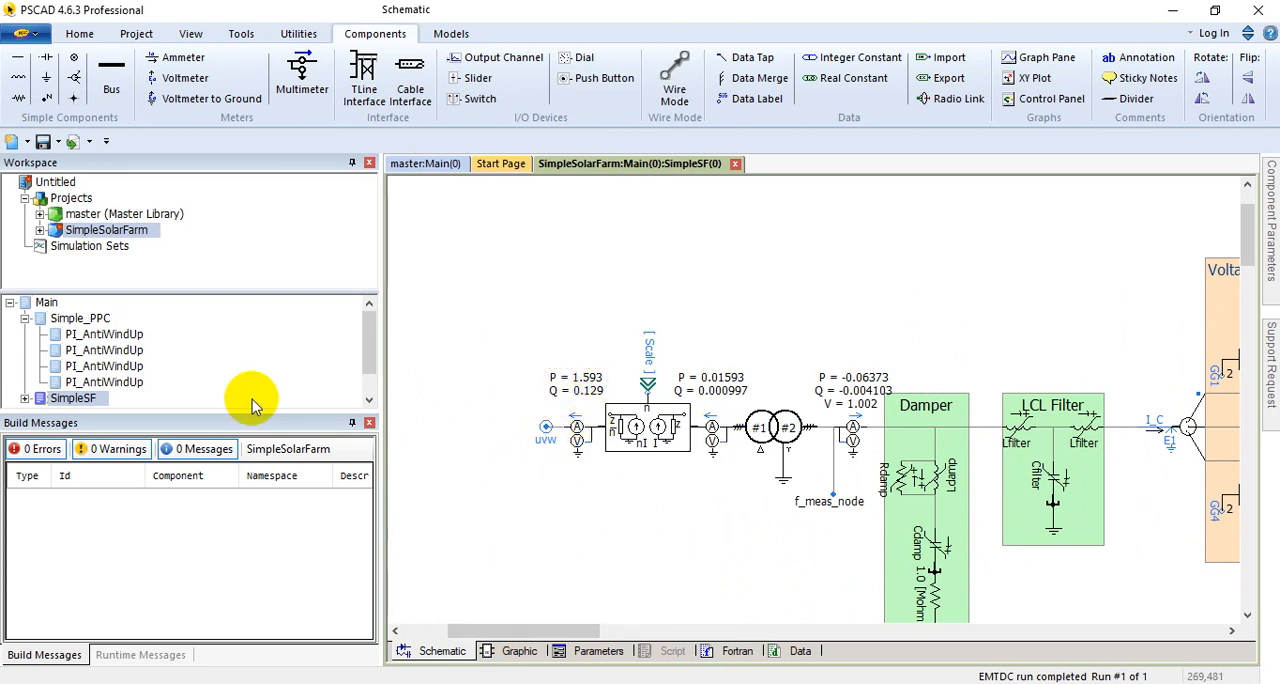
# Step: Open the project's Main page and bring the grid source, PI section and SolarFarm connection into view
pyautogui.click(53, 302)
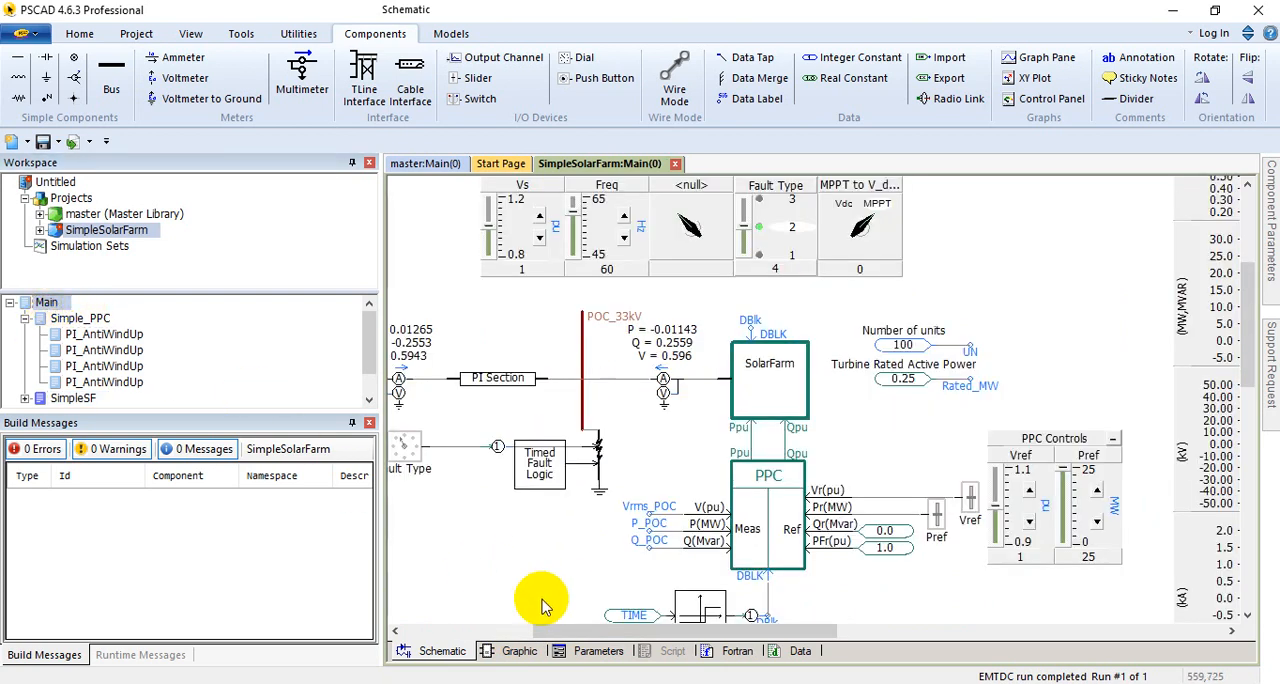
pyautogui.moveTo(578, 632); pyautogui.dragTo(533, 633)
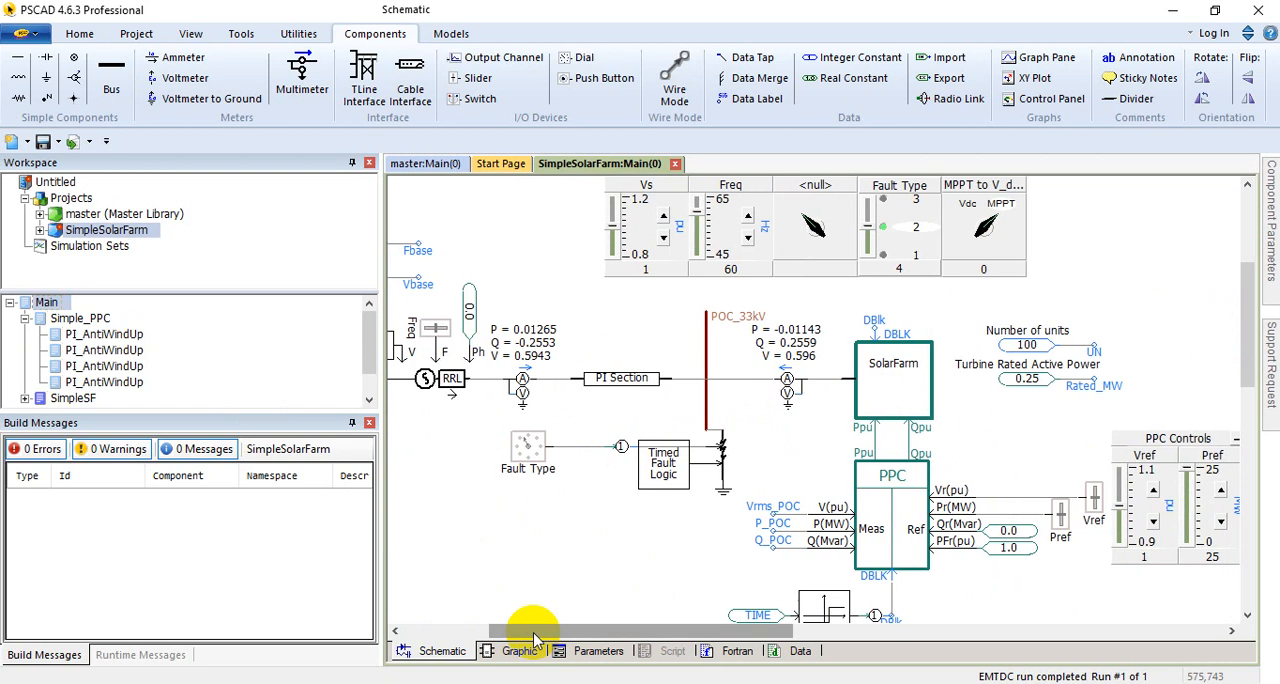
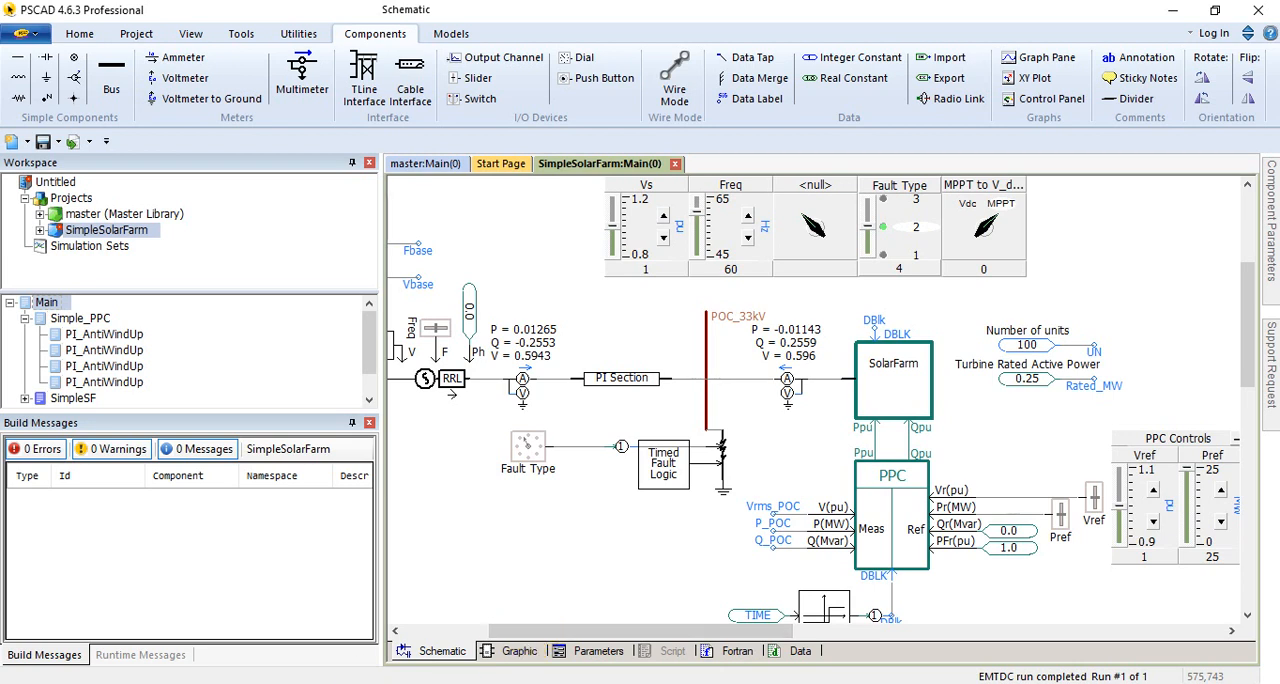
# Step: Inspect the Fault Type rotary switch's configuration, including its dial positions and position data, and leave it unedited
pyautogui.doubleClick(526, 445)
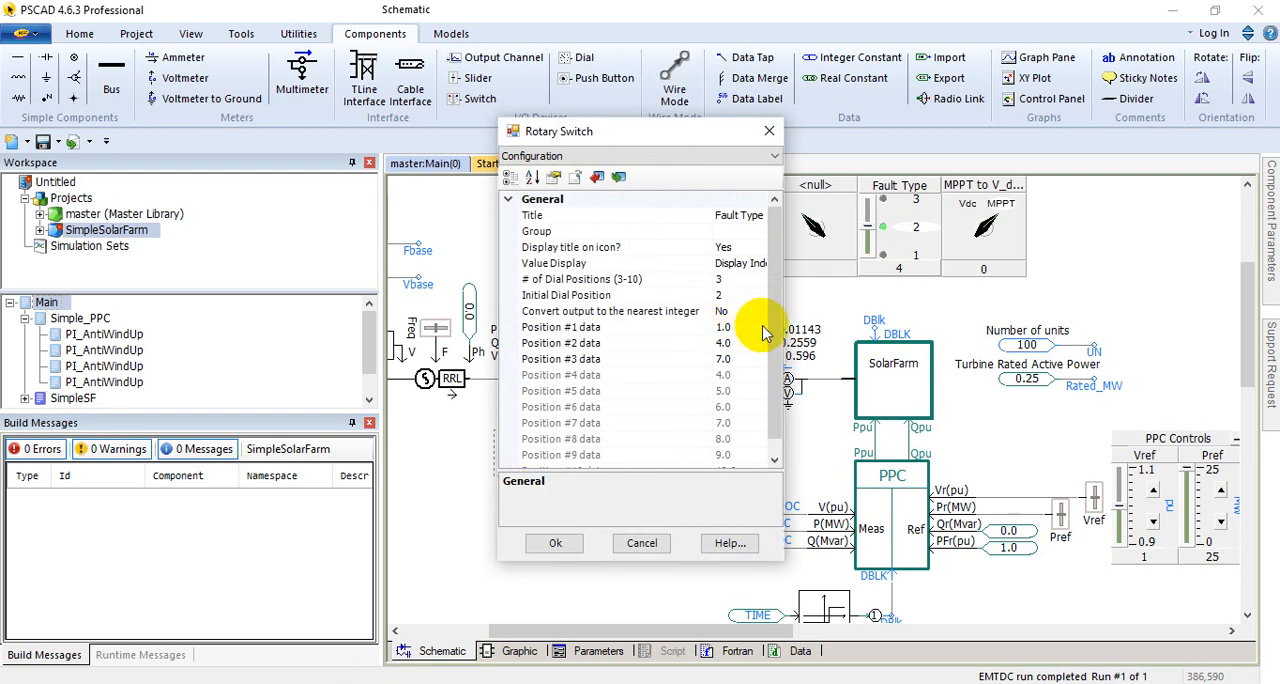
pyautogui.moveTo(783, 212); pyautogui.dragTo(870, 232)
pyautogui.click(760, 158)
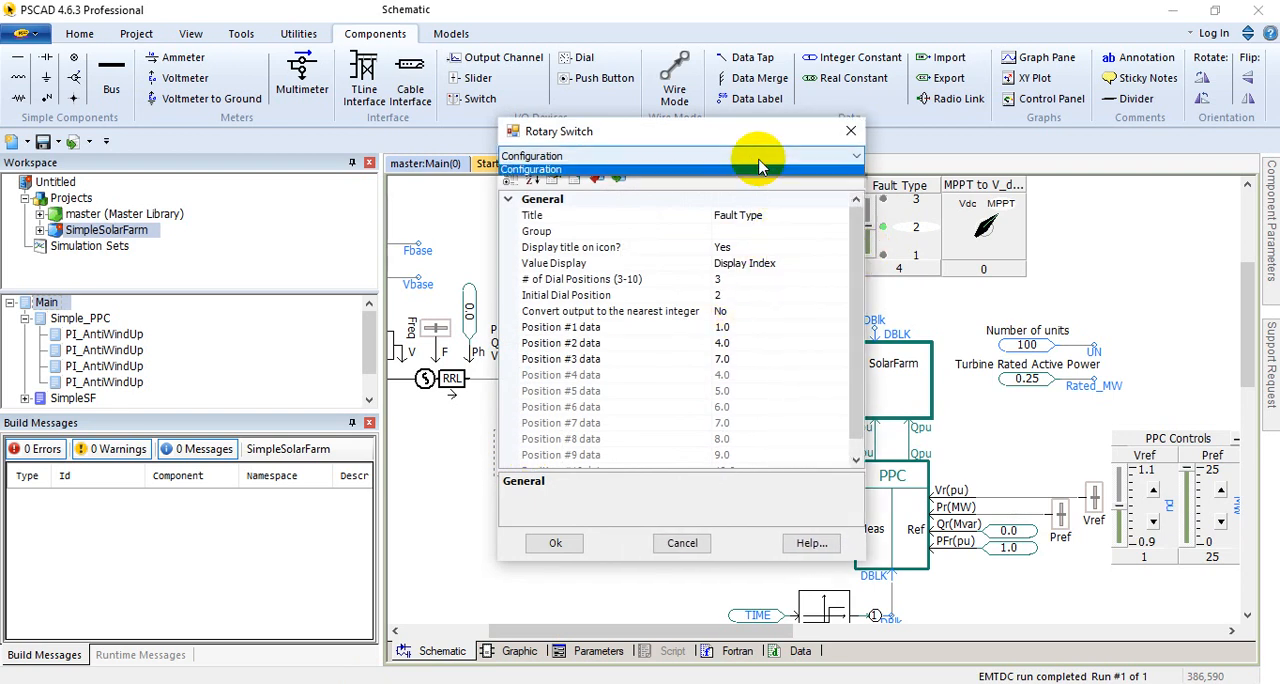
pyautogui.click(850, 131)
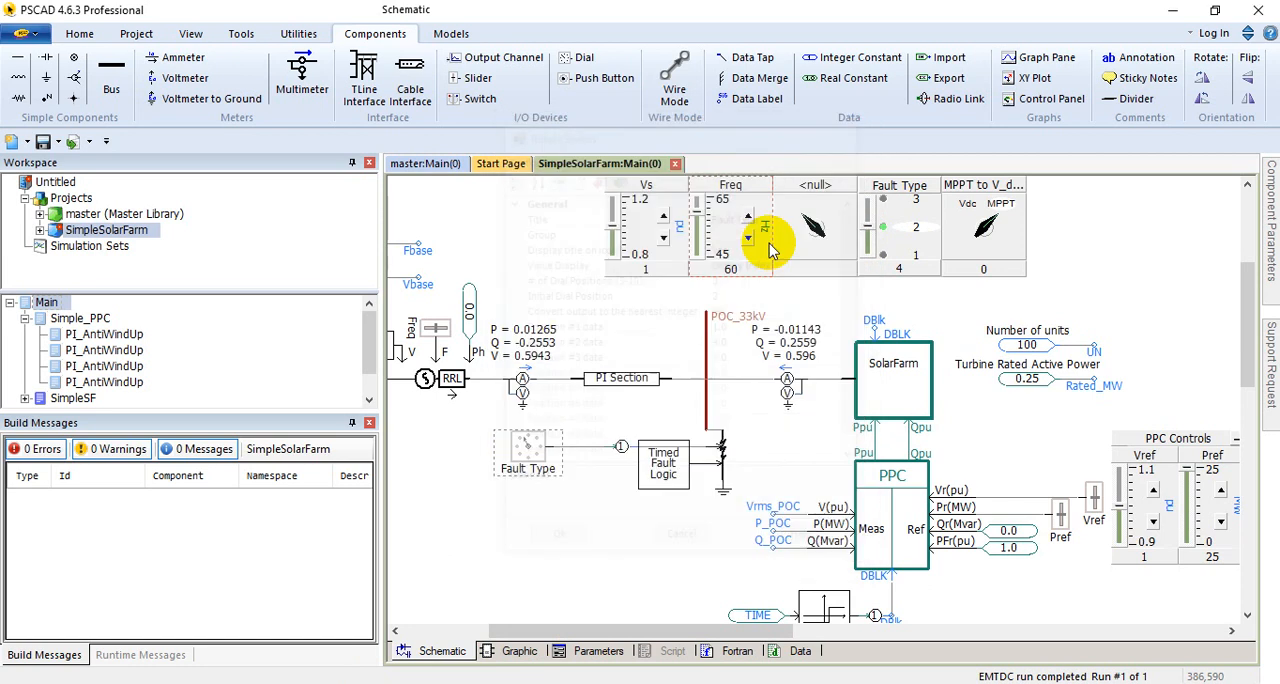
# Step: Check the three-phase fault's configuration and the Timed Fault Logic's fault application time and duration
pyautogui.doubleClick(722, 462)
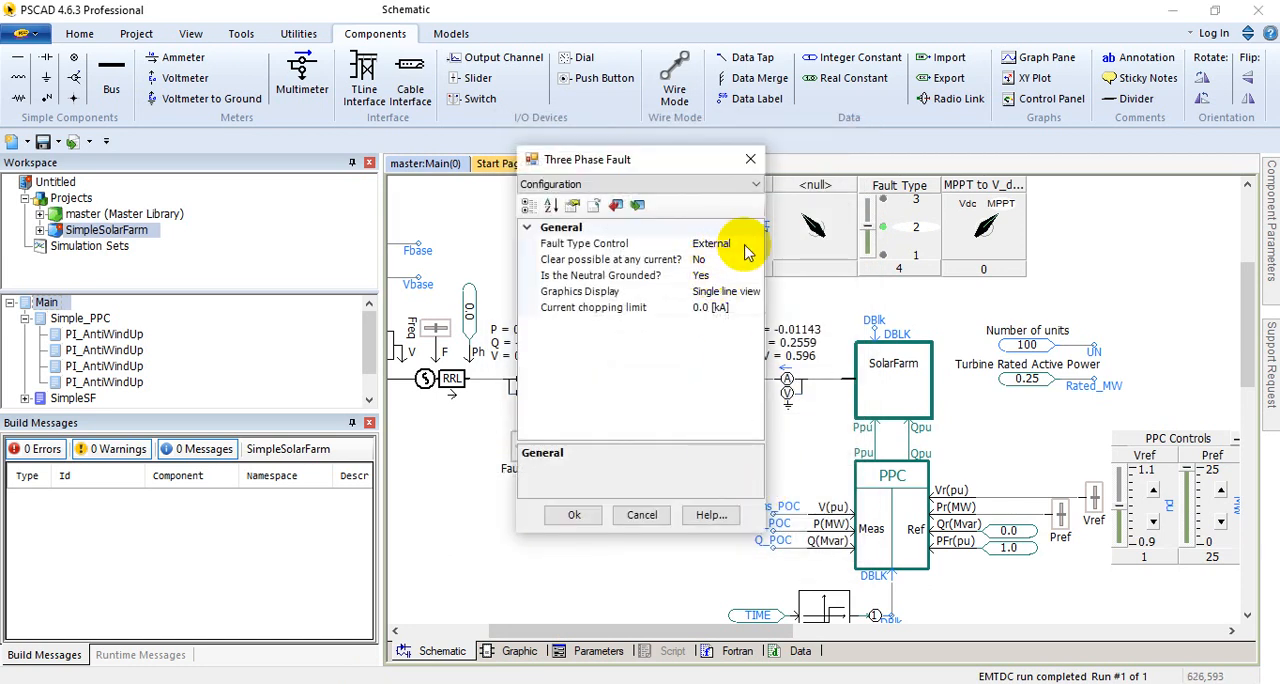
pyautogui.click(750, 159)
pyautogui.doubleClick(665, 466)
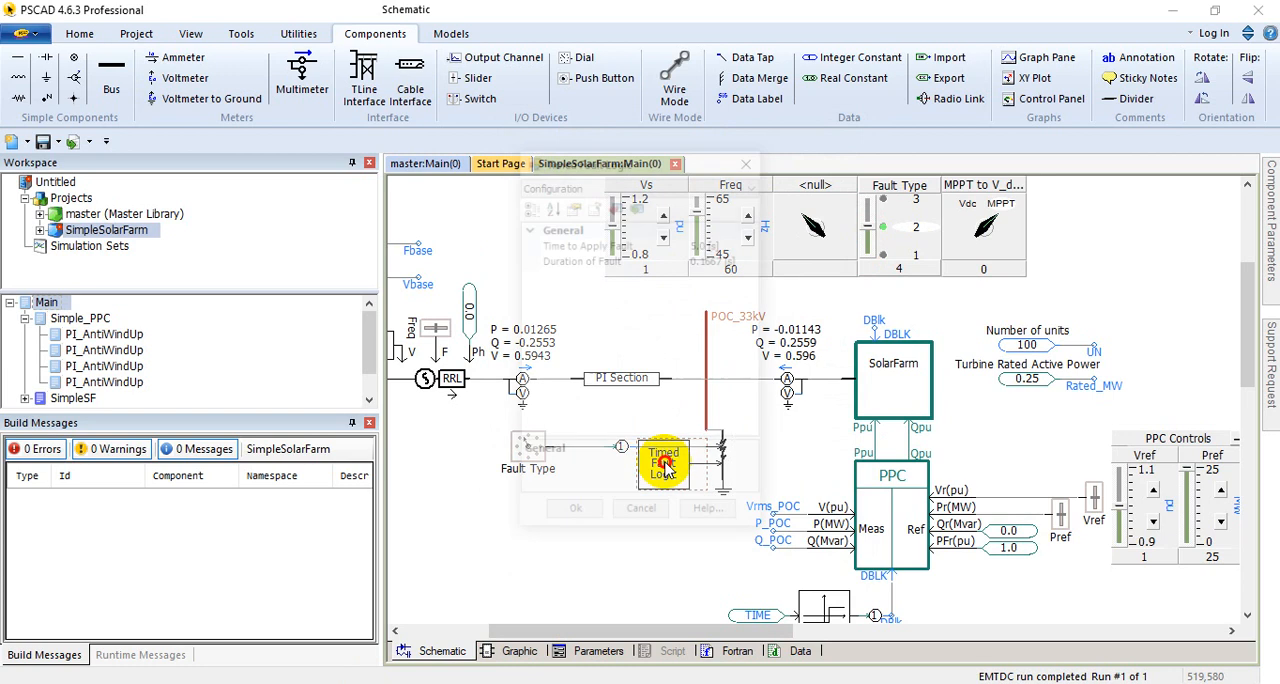
pyautogui.click(690, 184)
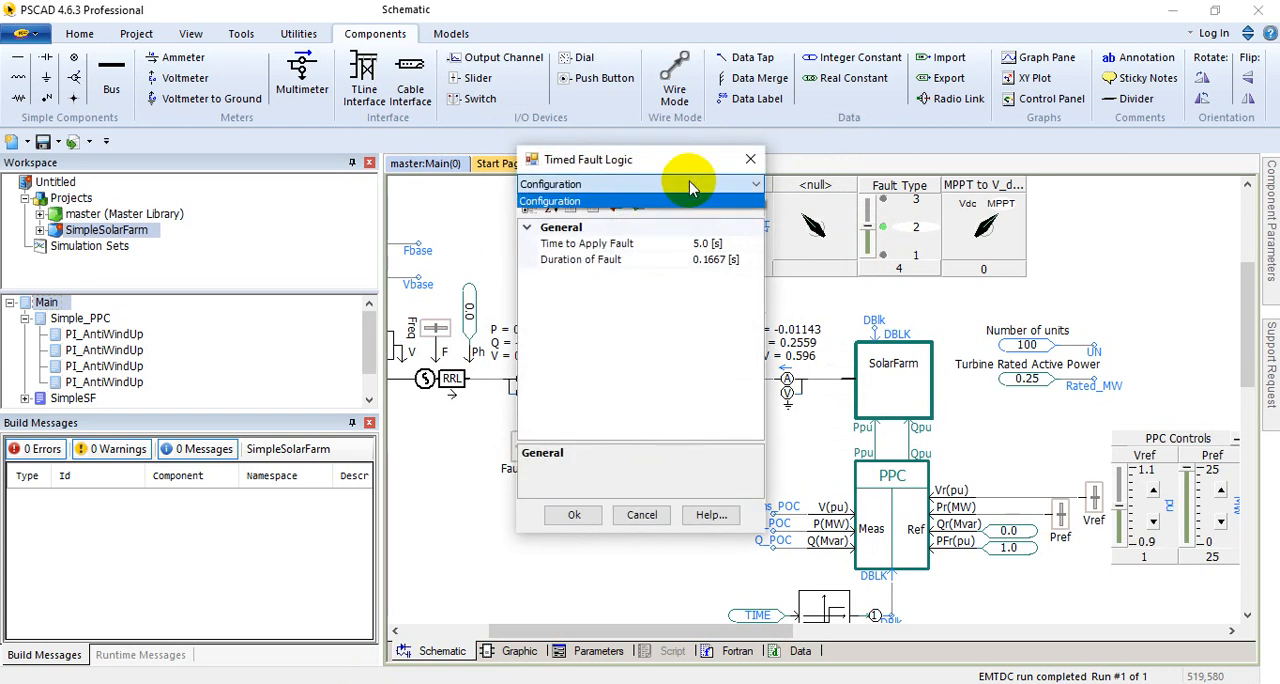
pyautogui.click(694, 201)
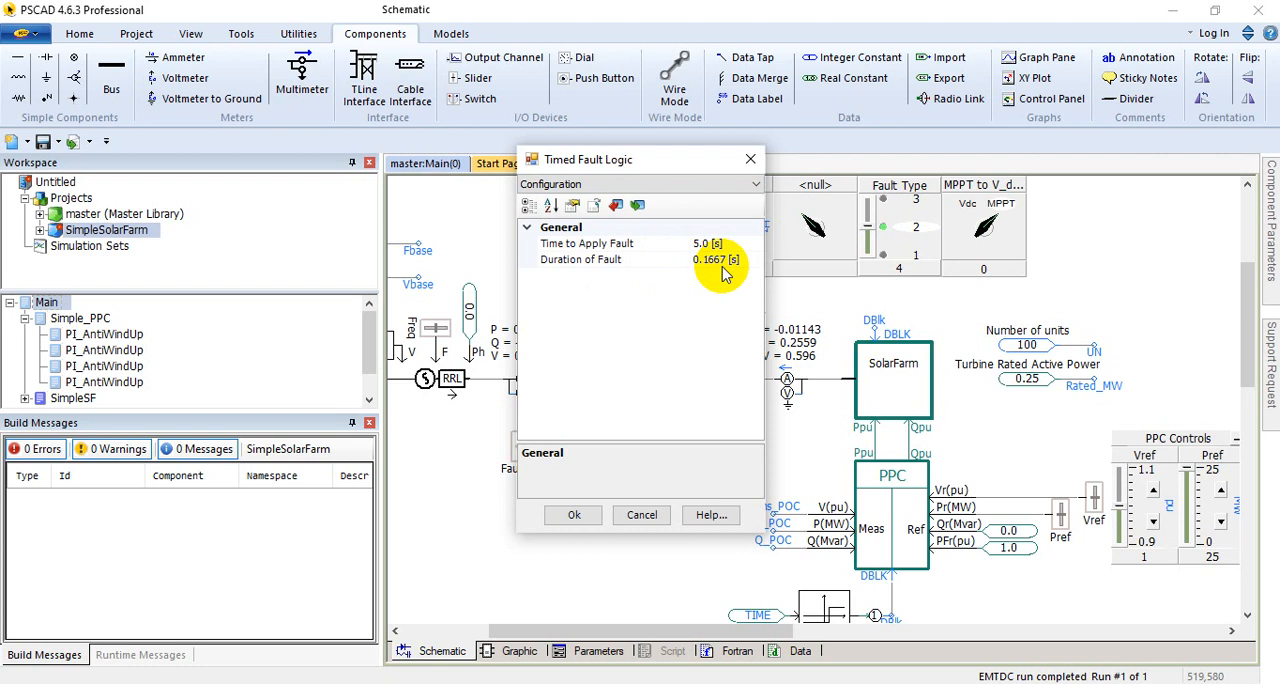
pyautogui.click(641, 516)
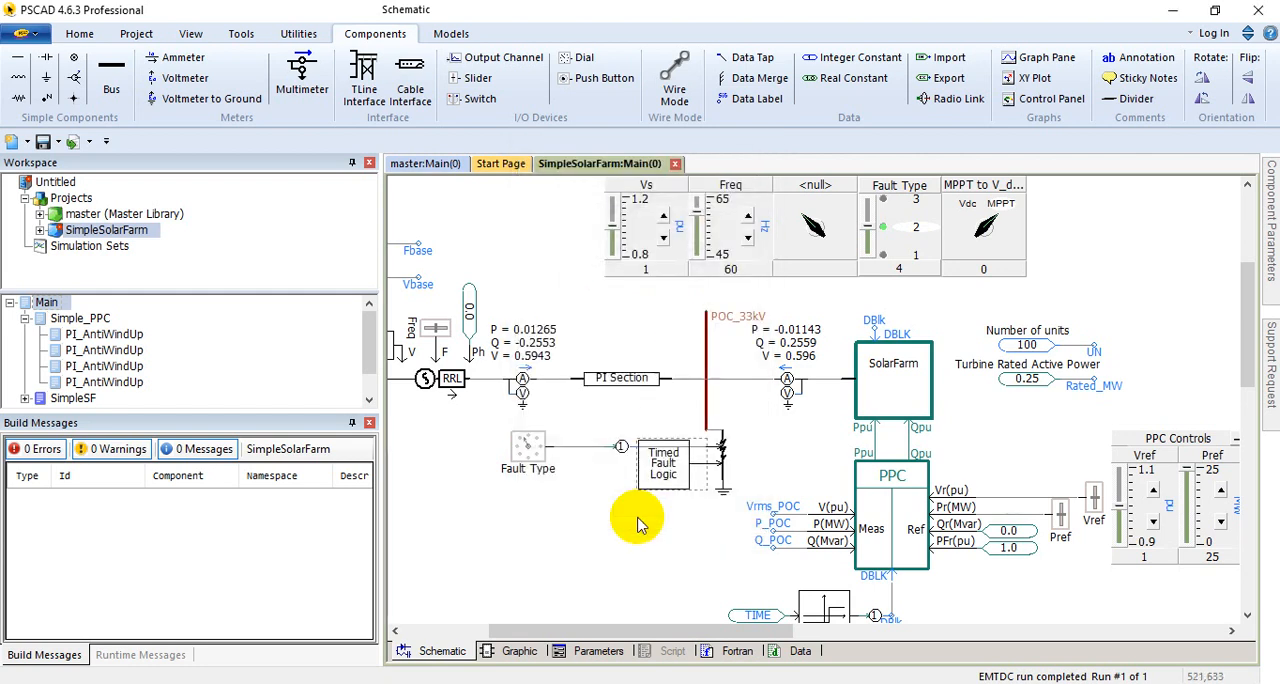
# Step: Recheck the Fault Type rotary switch's parameters in a widened dialog, focusing on the output value of each dial position
pyautogui.doubleClick(531, 474)
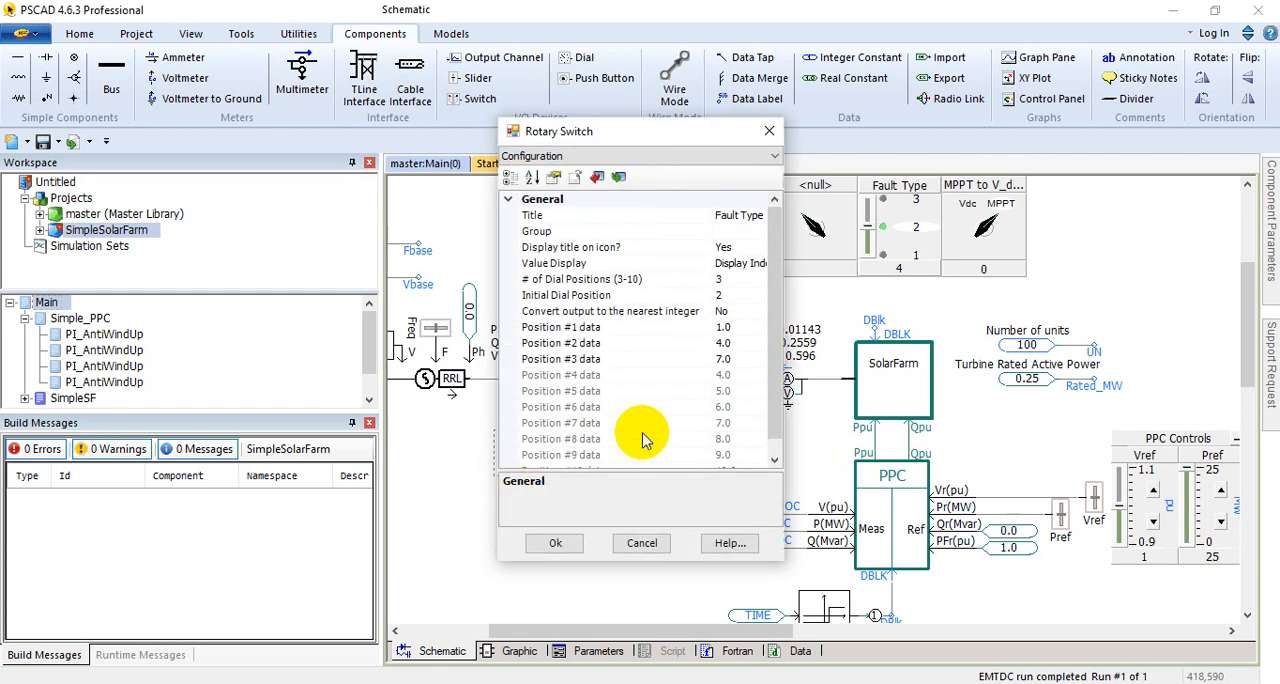
pyautogui.click(651, 160)
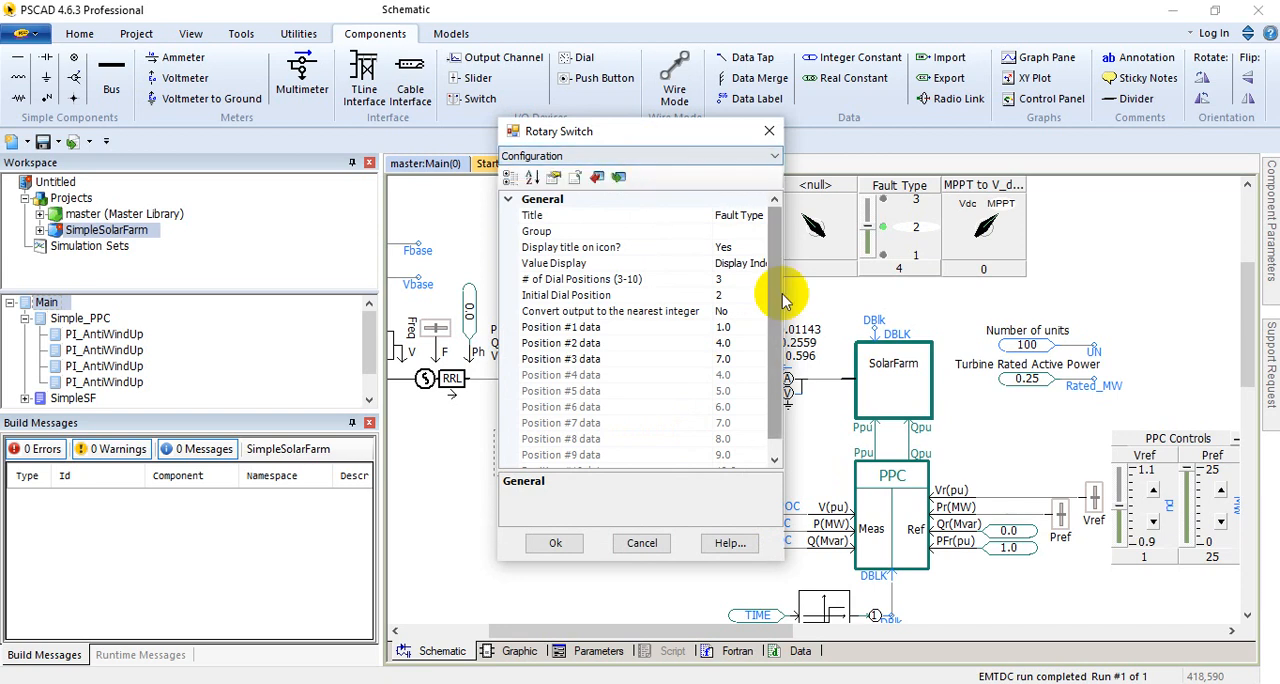
pyautogui.moveTo(785, 303); pyautogui.dragTo(900, 303)
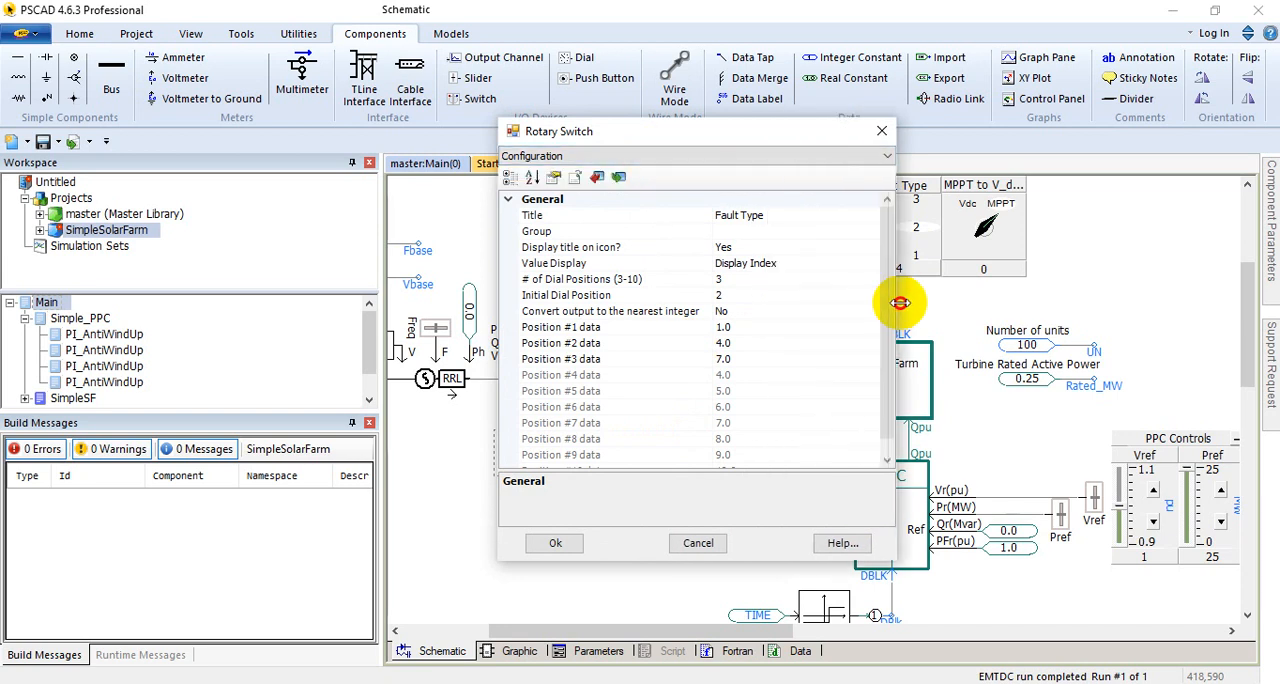
pyautogui.click(698, 541)
# Step: Review the three-phase fault's Fault Type, Fault Current Names and Configuration parameter pages, and close them unedited
pyautogui.scroll(-2, 700, 511)
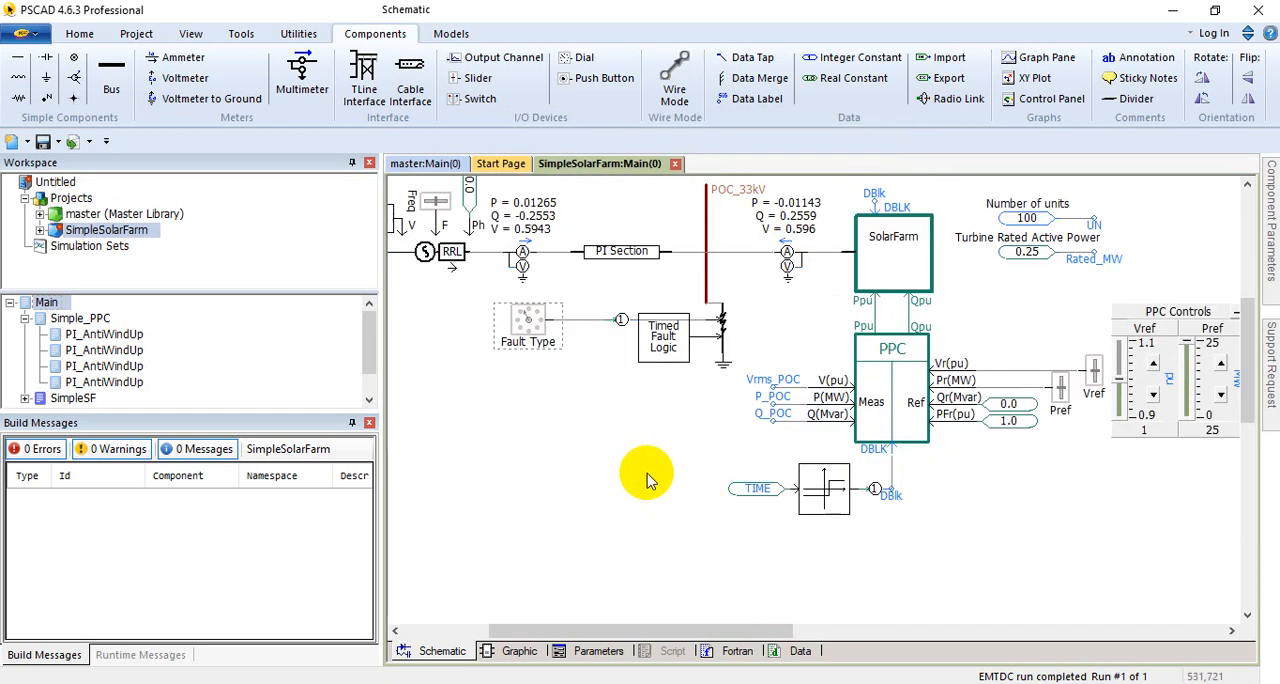
pyautogui.scroll(1, 651, 477)
pyautogui.click(722, 374)
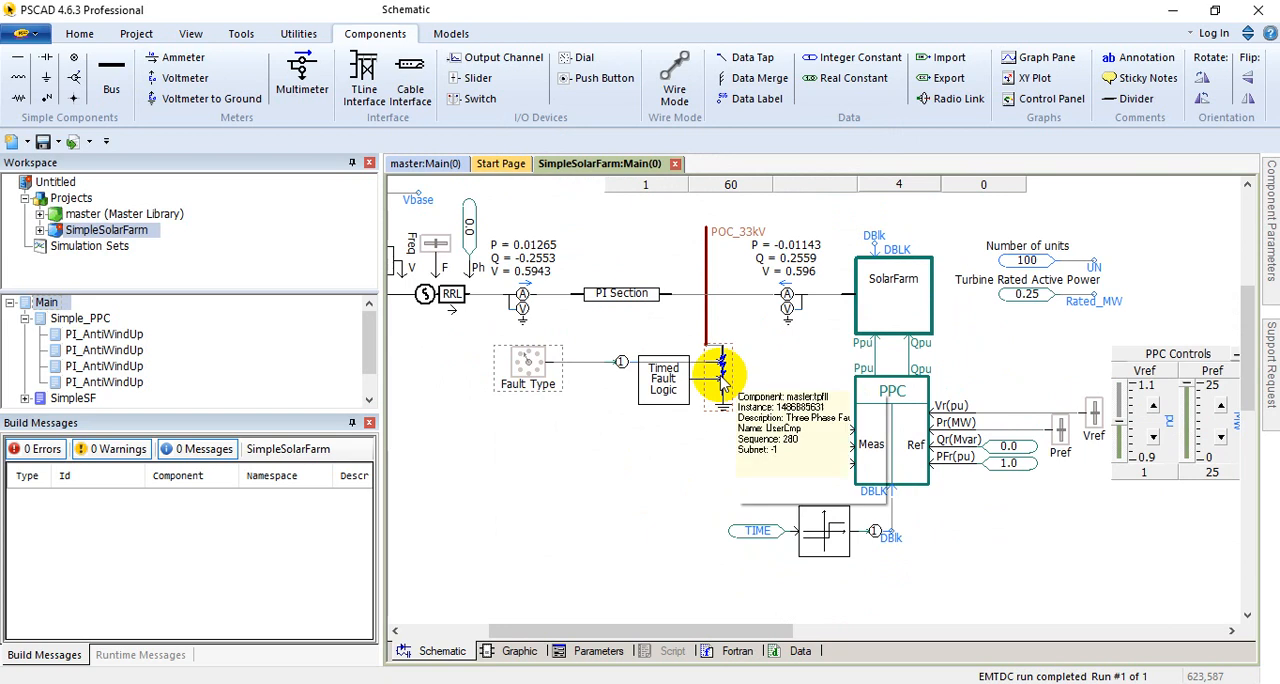
pyautogui.doubleClick(722, 376)
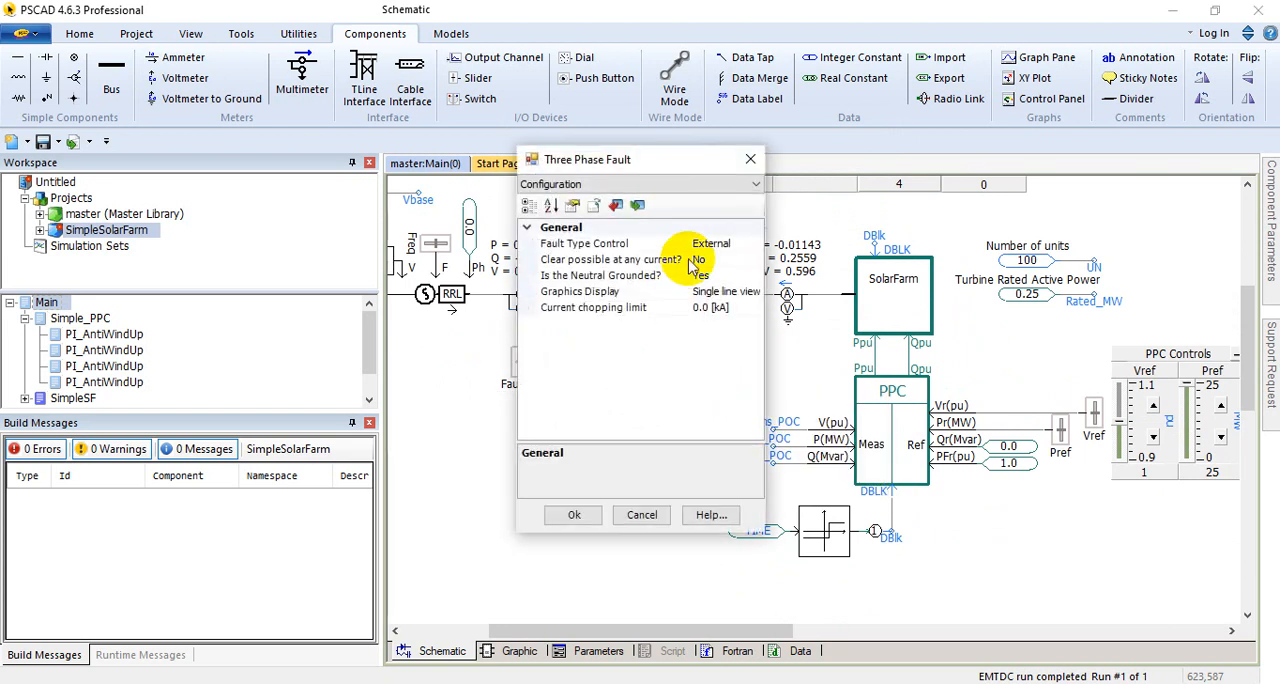
pyautogui.click(657, 184)
pyautogui.click(593, 226)
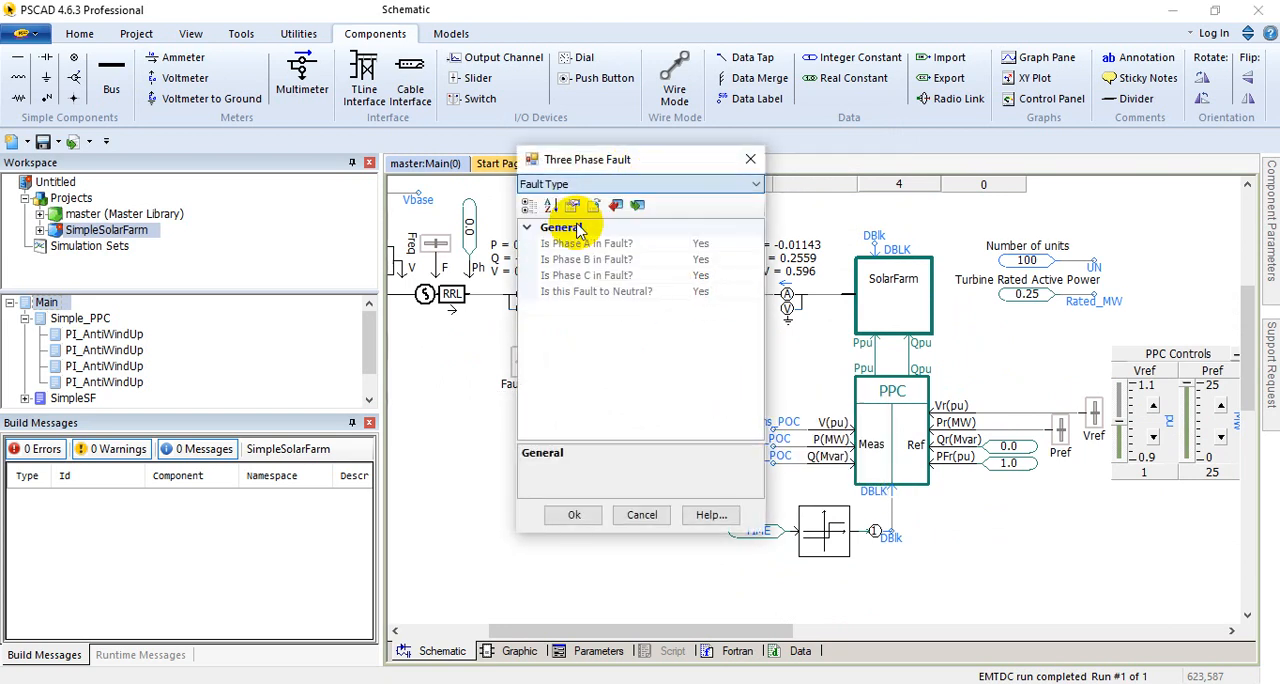
pyautogui.click(648, 184)
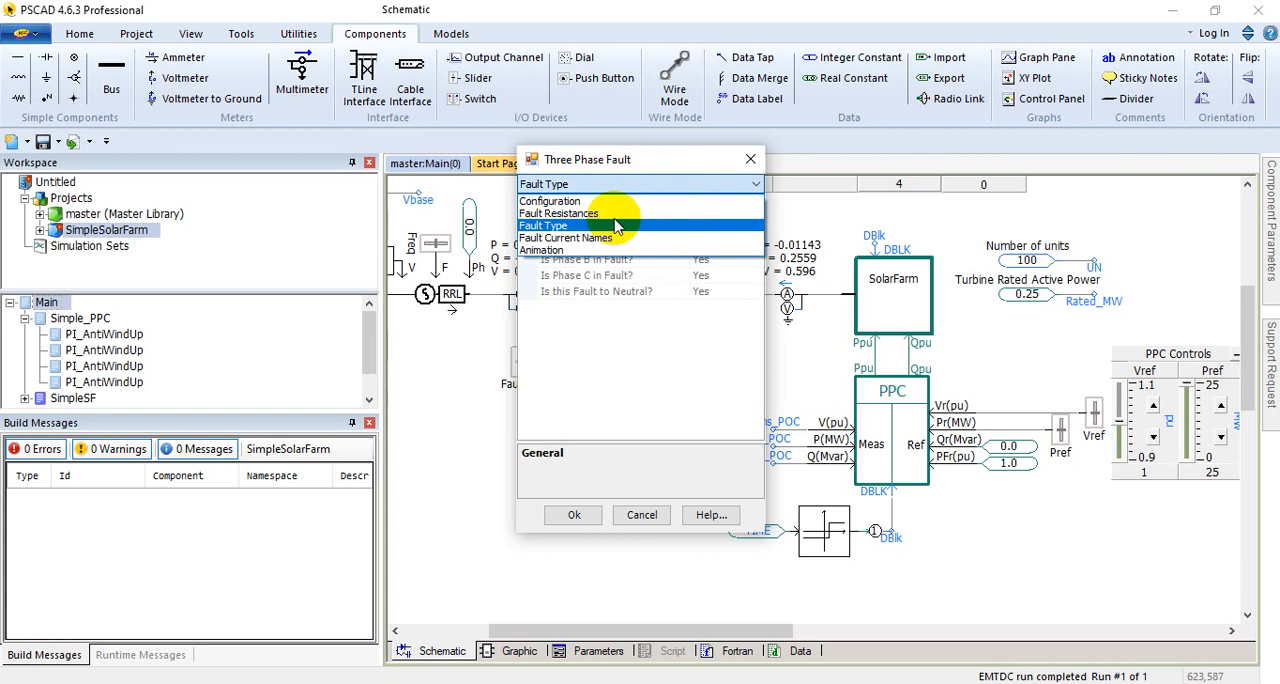
pyautogui.click(566, 238)
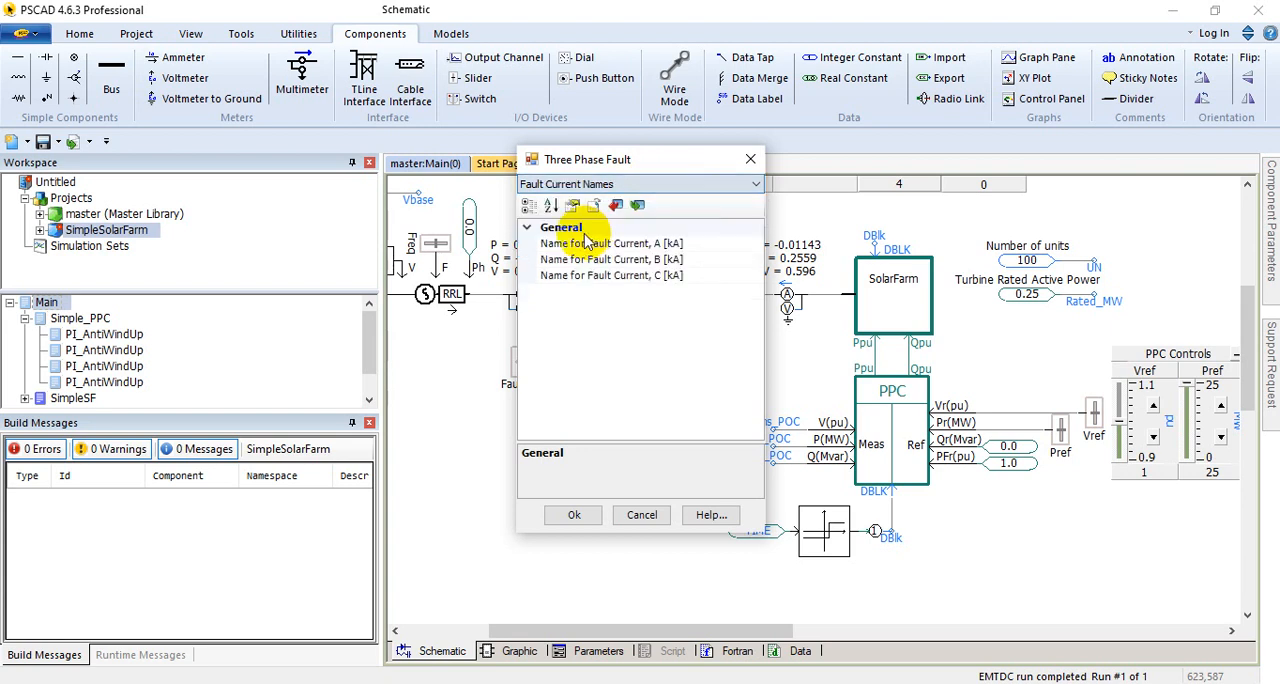
pyautogui.click(666, 185)
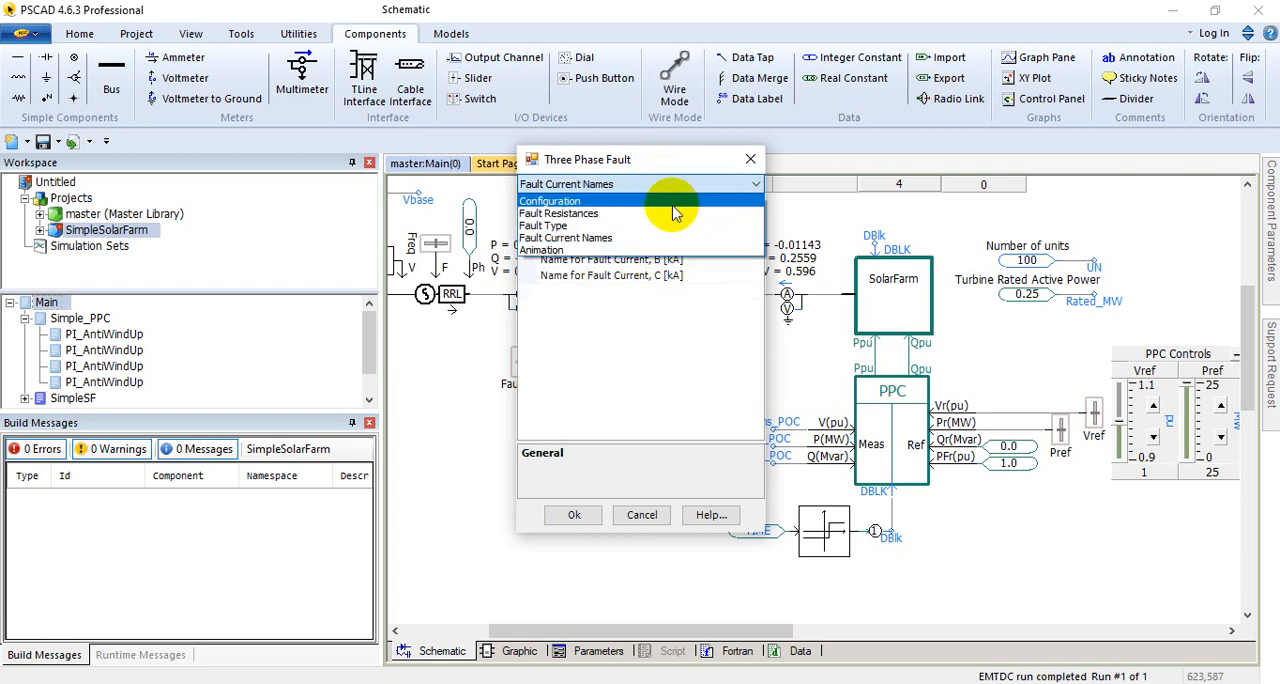
pyautogui.click(560, 201)
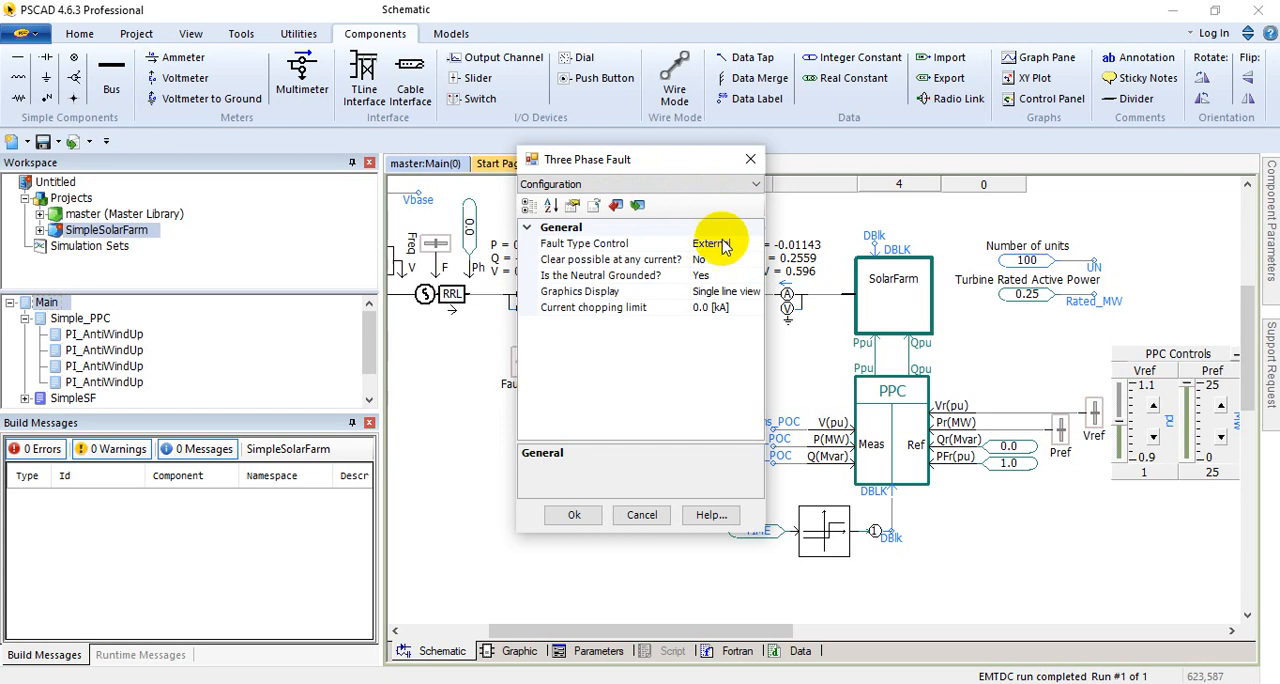
pyautogui.click(750, 159)
# Step: Examine the grid circuit from the voltage source through the PI section to the POC_33kV bus and its fault branch
pyautogui.moveTo(638, 630); pyautogui.dragTo(571, 632)
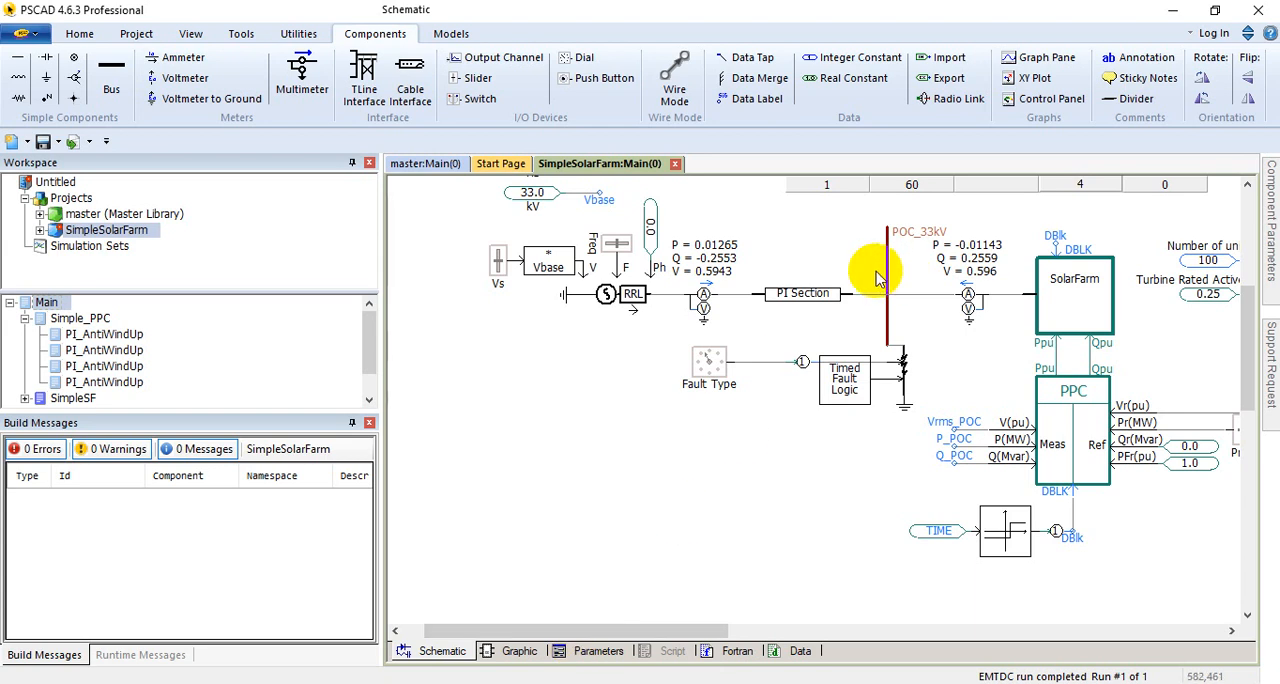
pyautogui.scroll(-2, 846, 300)
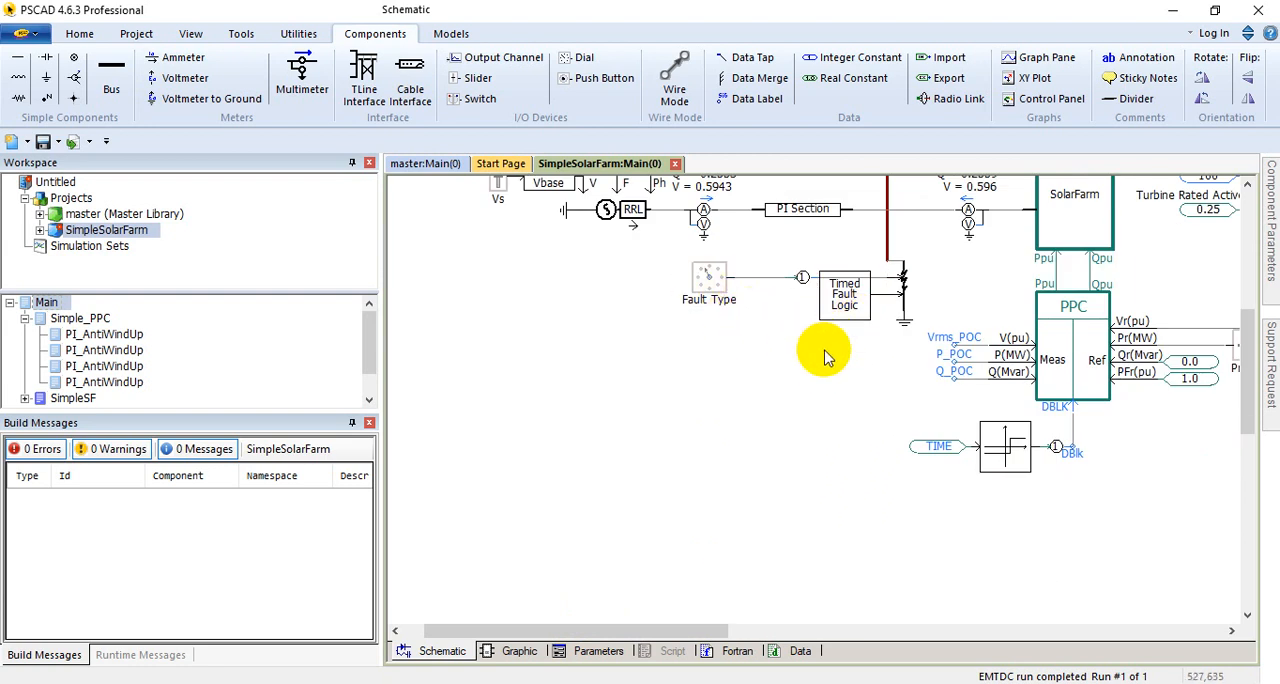
pyautogui.scroll(-7, 815, 400)
pyautogui.scroll(6, 796, 445)
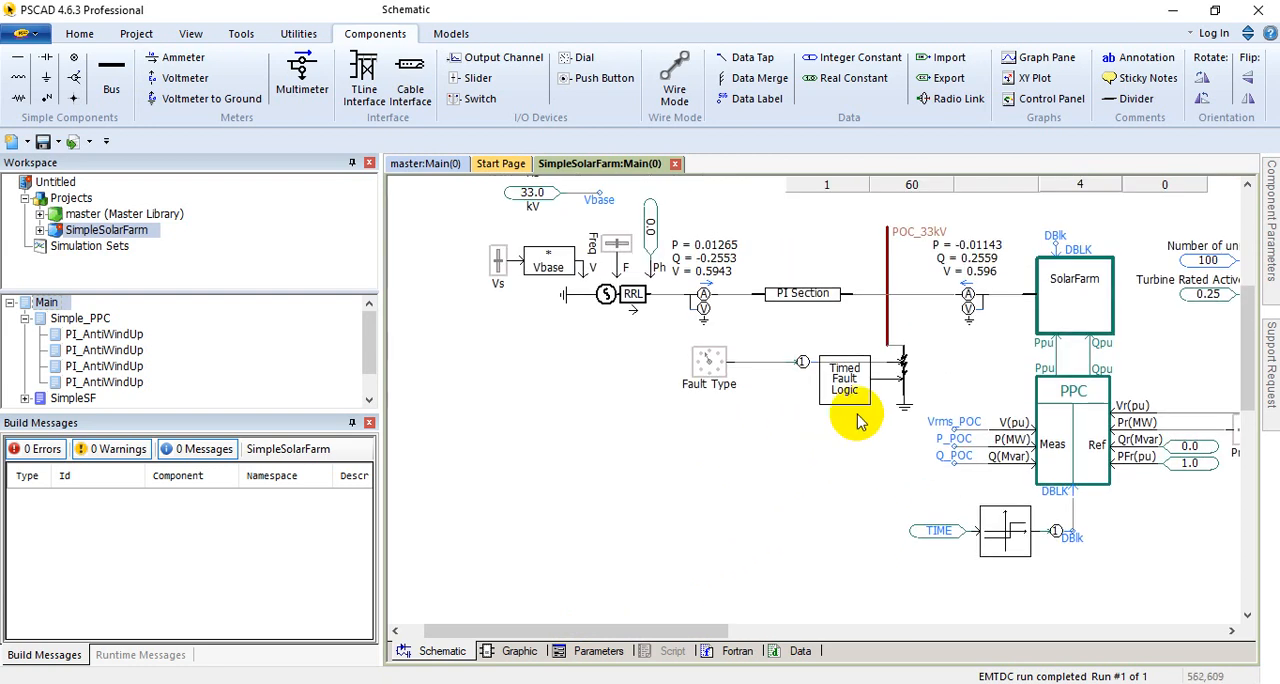
pyautogui.moveTo(849, 381)
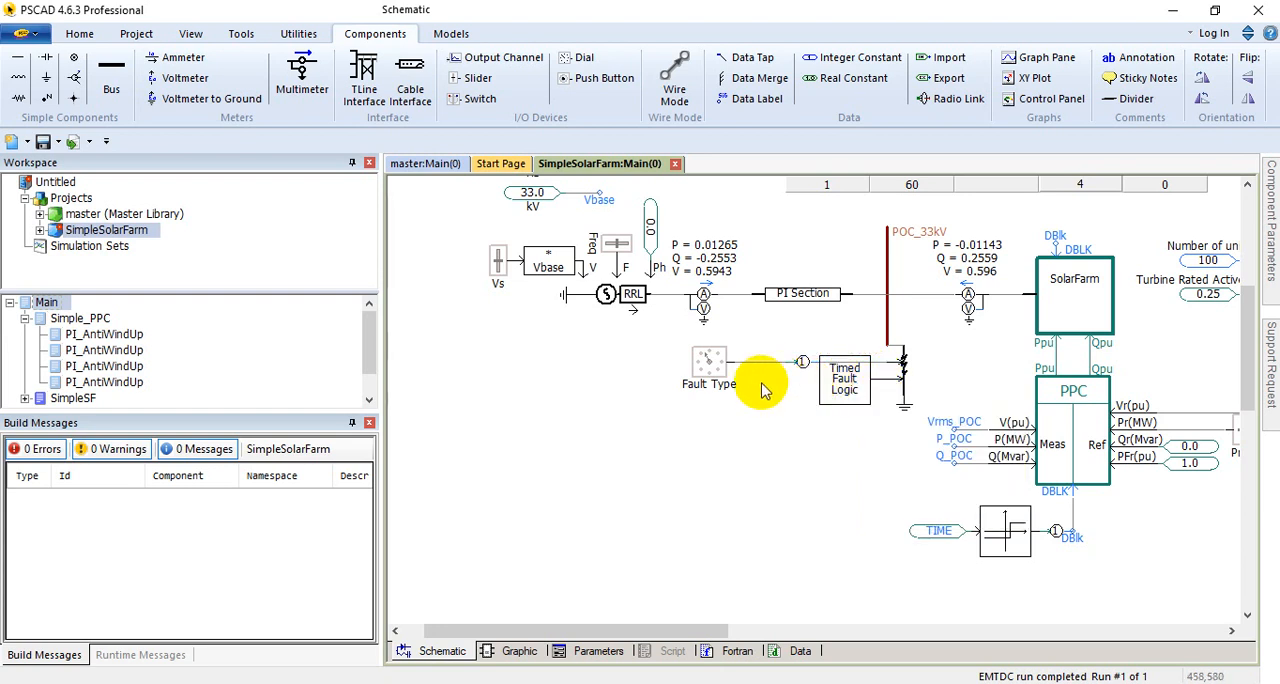
# Step: Examine the Position #2 data of the Fault Type rotary switch and close its parameters unedited
pyautogui.doubleClick(702, 364)
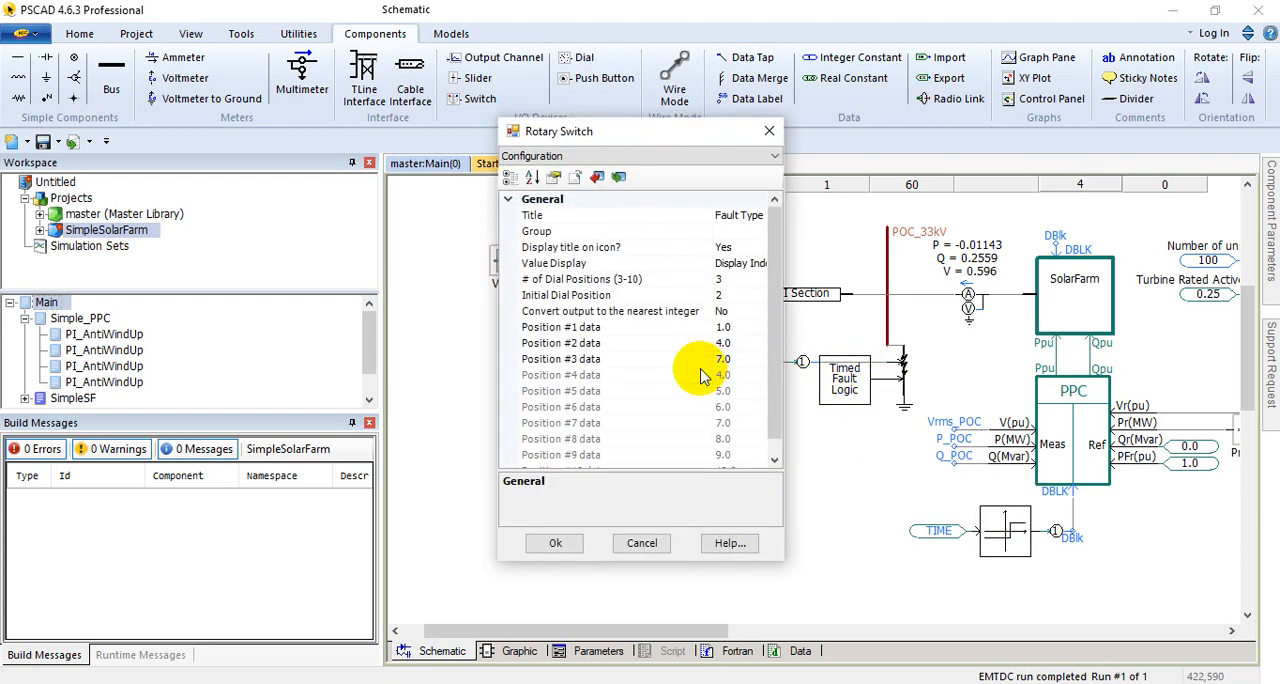
pyautogui.click(748, 345)
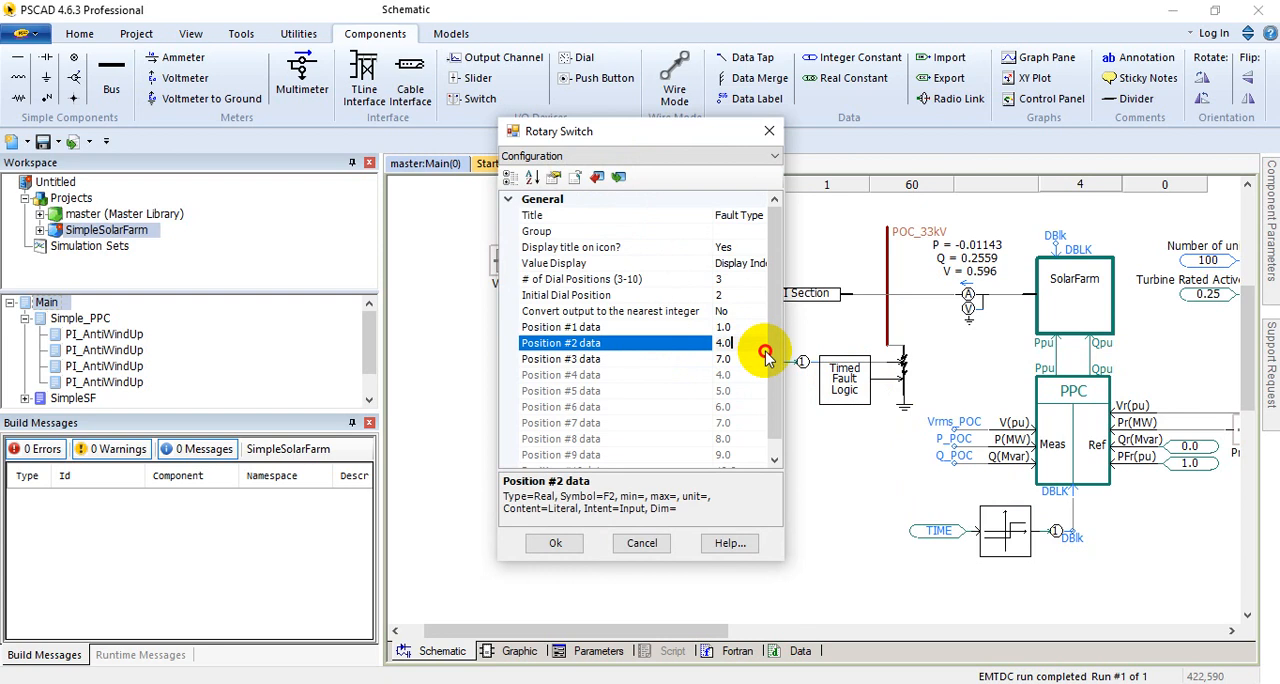
pyautogui.moveTo(778, 397); pyautogui.dragTo(788, 362)
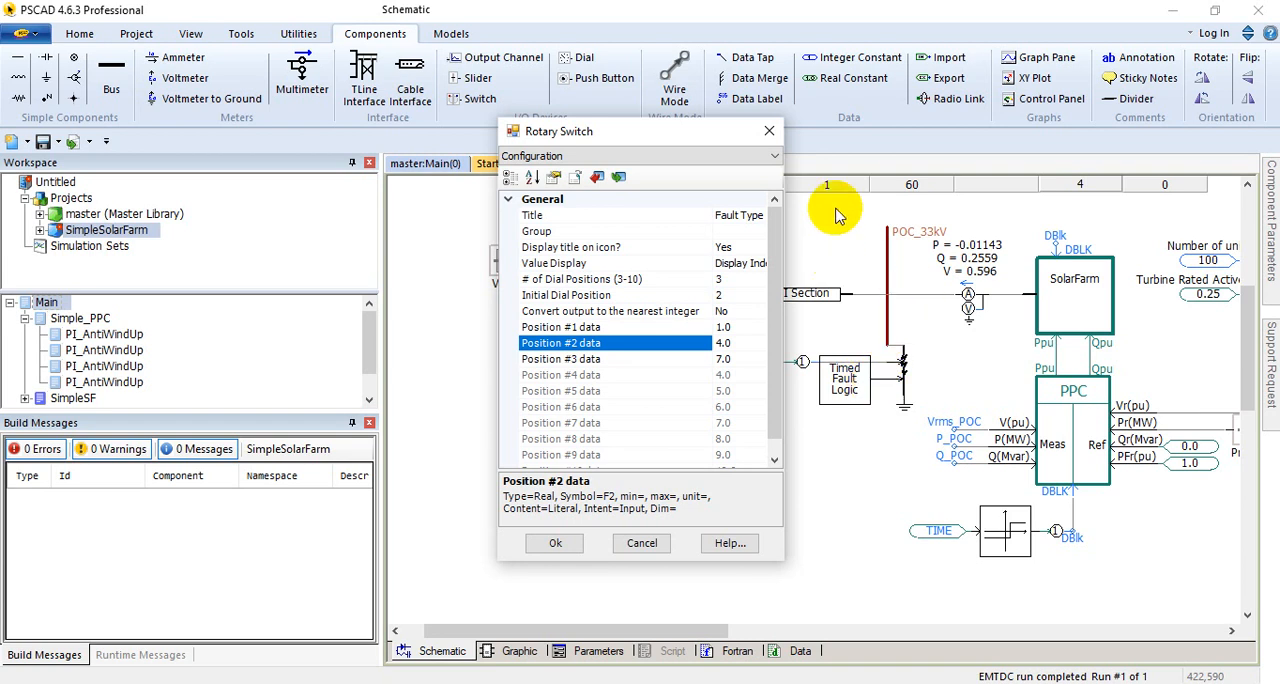
pyautogui.click(767, 132)
# Step: Read the help page for the Rotary Switch (Dial), covering its description and input parameters, and return to the schematic
pyautogui.rightClick(714, 352)
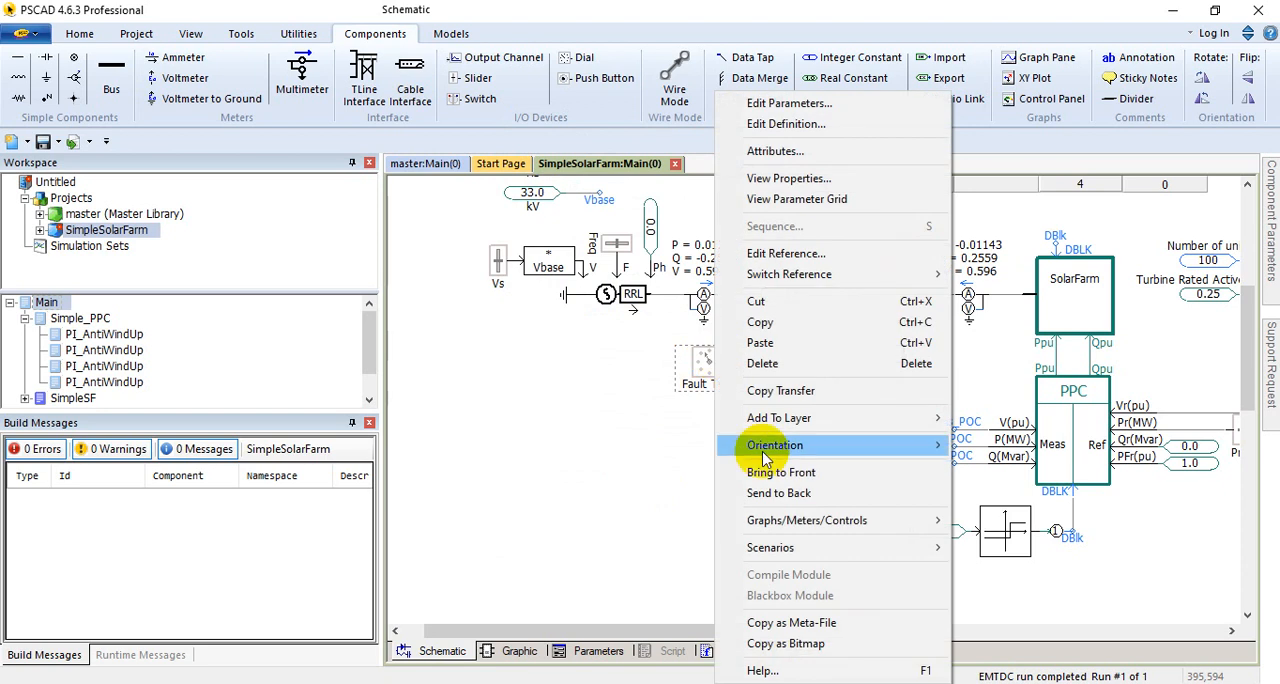
pyautogui.doubleClick(697, 364)
pyautogui.click(728, 542)
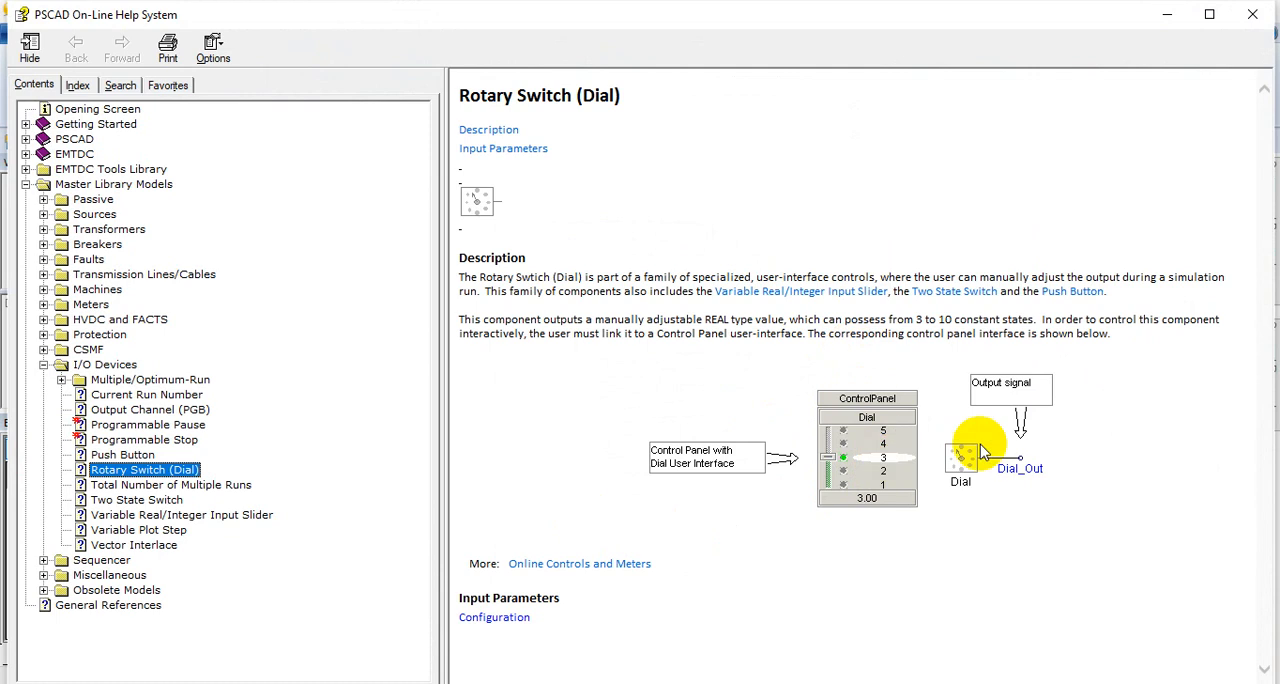
pyautogui.scroll(-5, 560, 571)
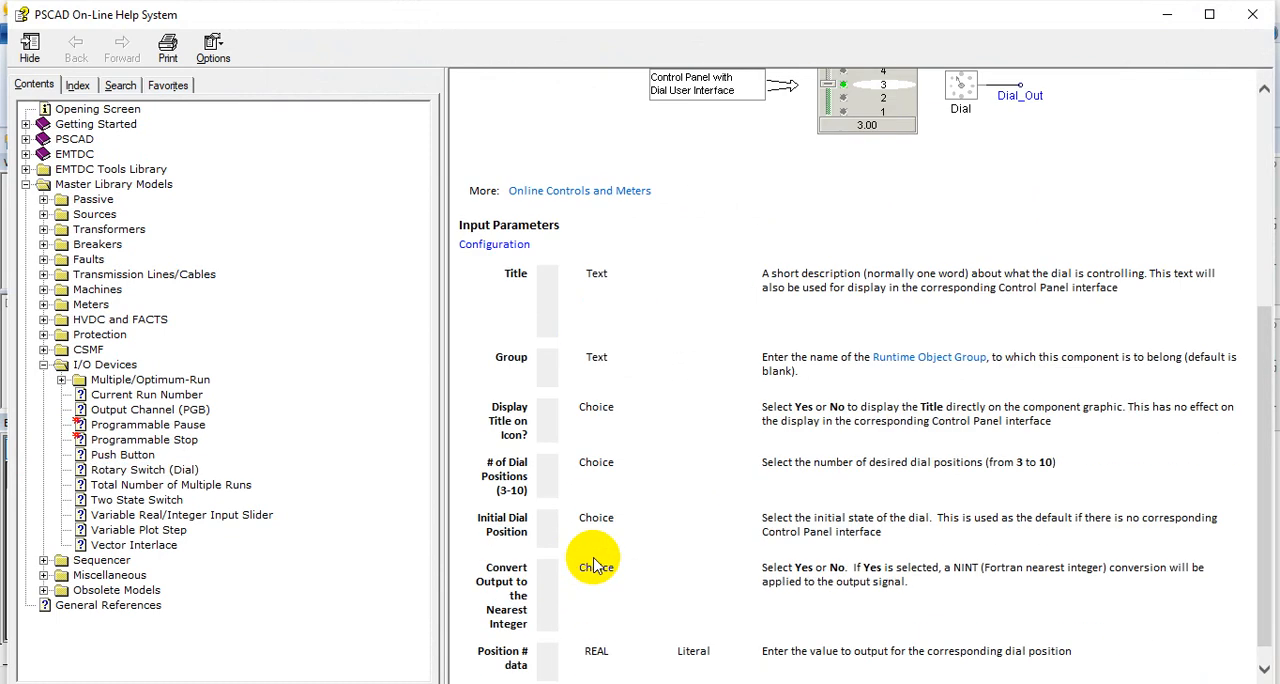
pyautogui.scroll(5, 597, 550)
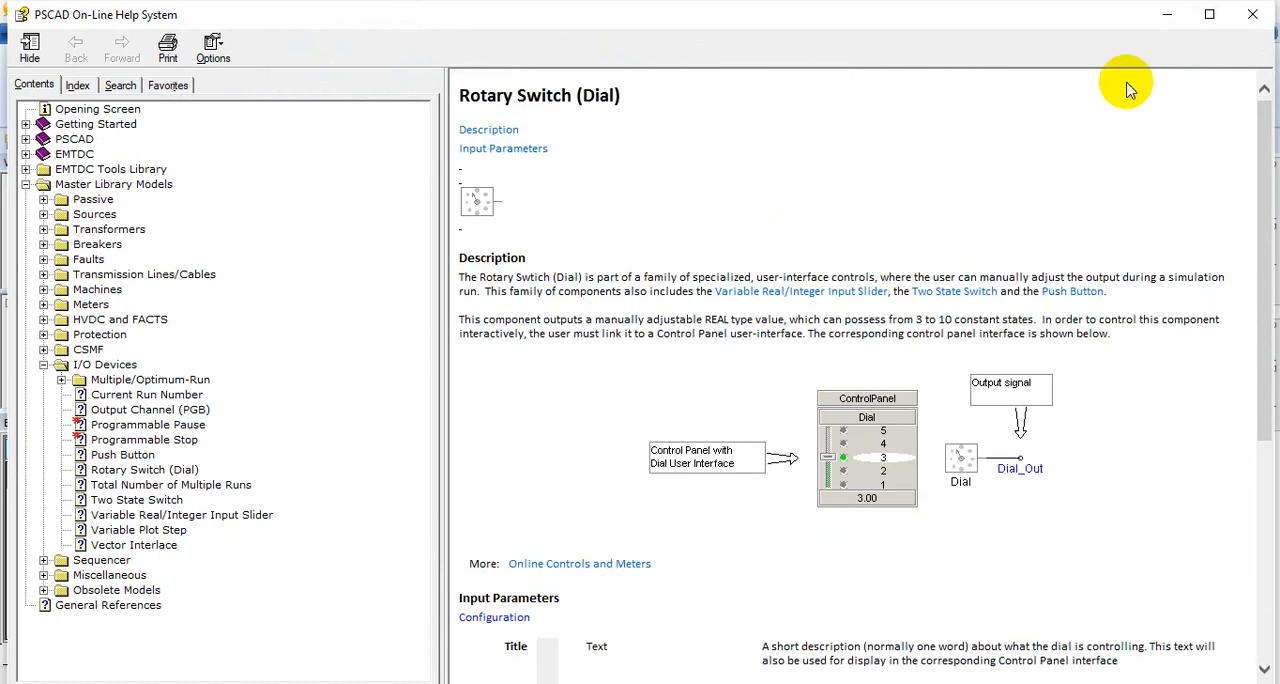
pyautogui.click(1254, 15)
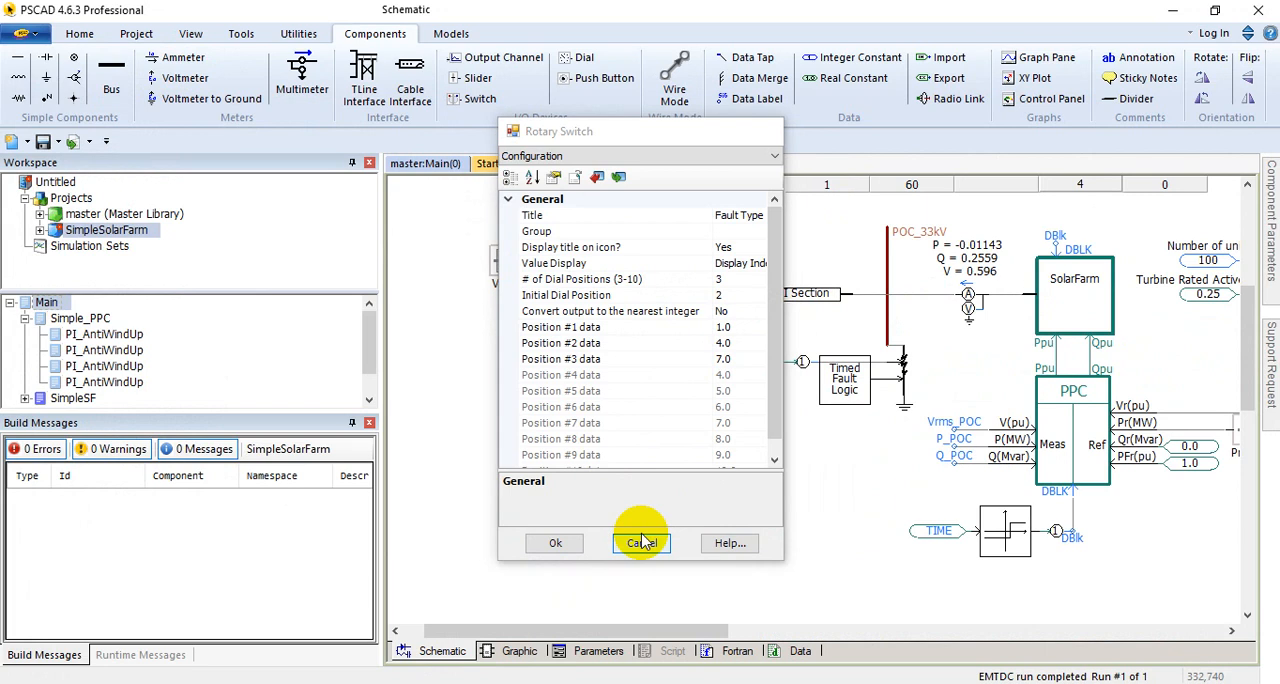
pyautogui.click(651, 537)
# Step: Reopen the Rotary Switch help, follow its link to the Variable Real/Integer Input Slider page, and close the help
pyautogui.rightClick(727, 385)
pyautogui.click(722, 668)
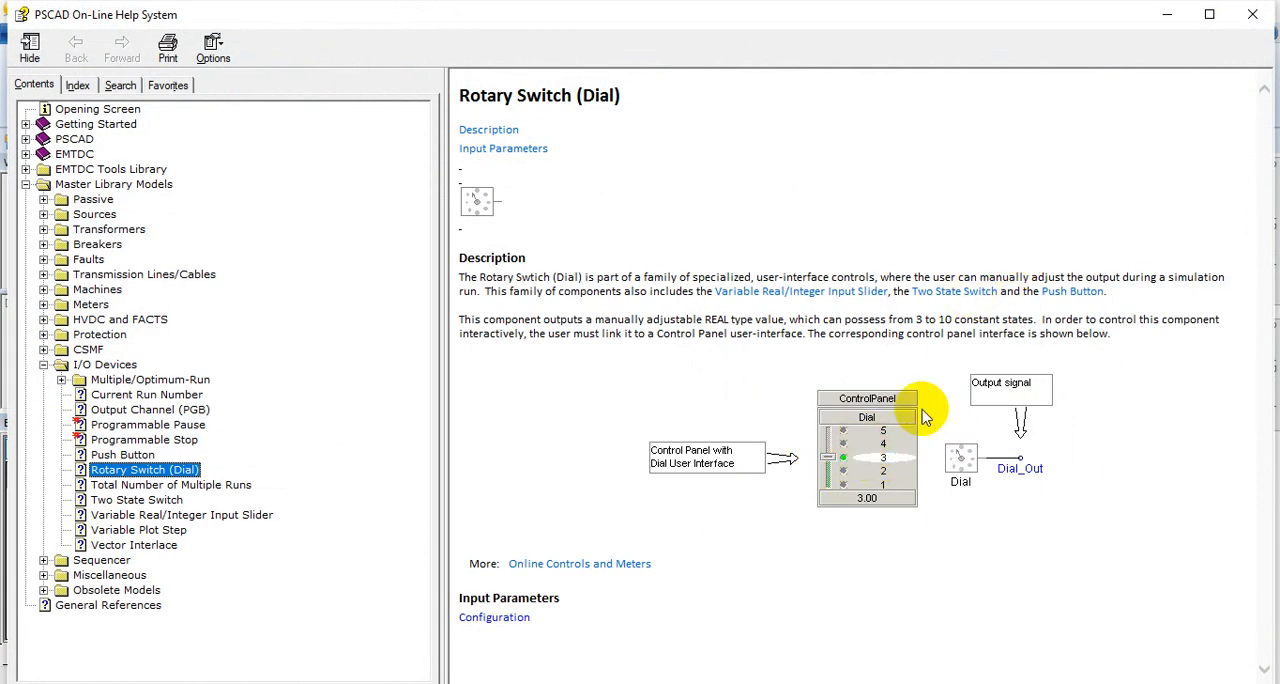
pyautogui.click(806, 291)
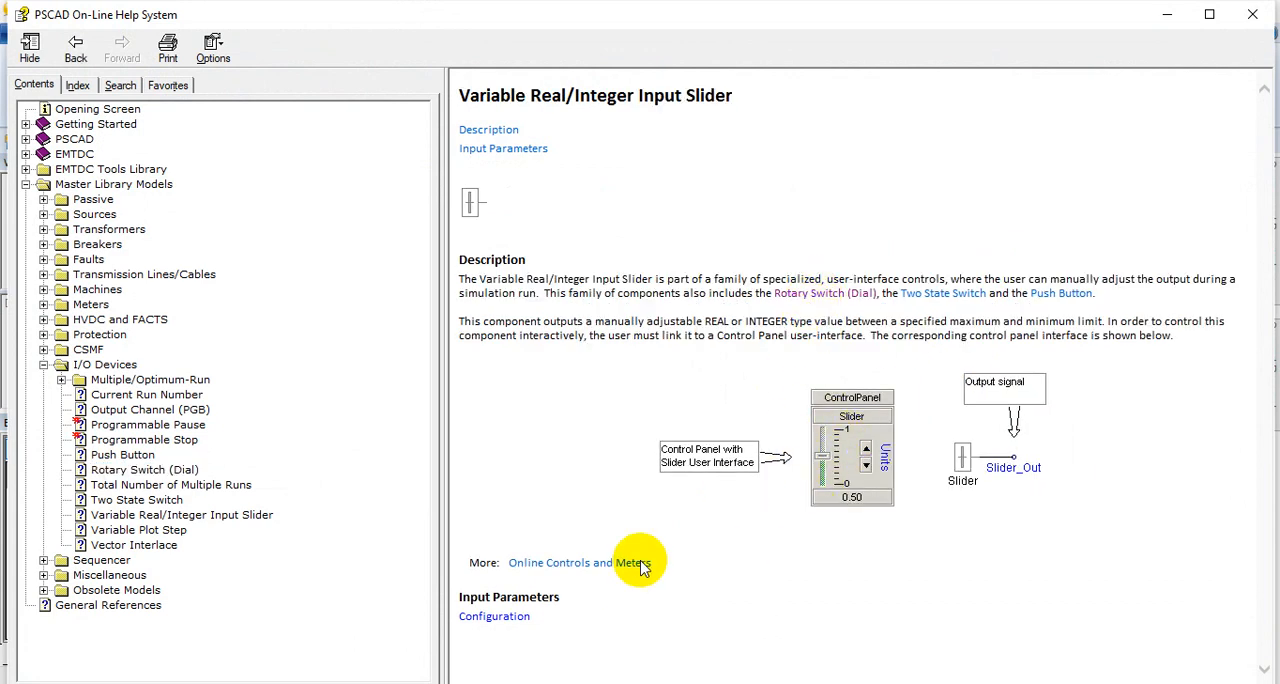
pyautogui.click(1262, 16)
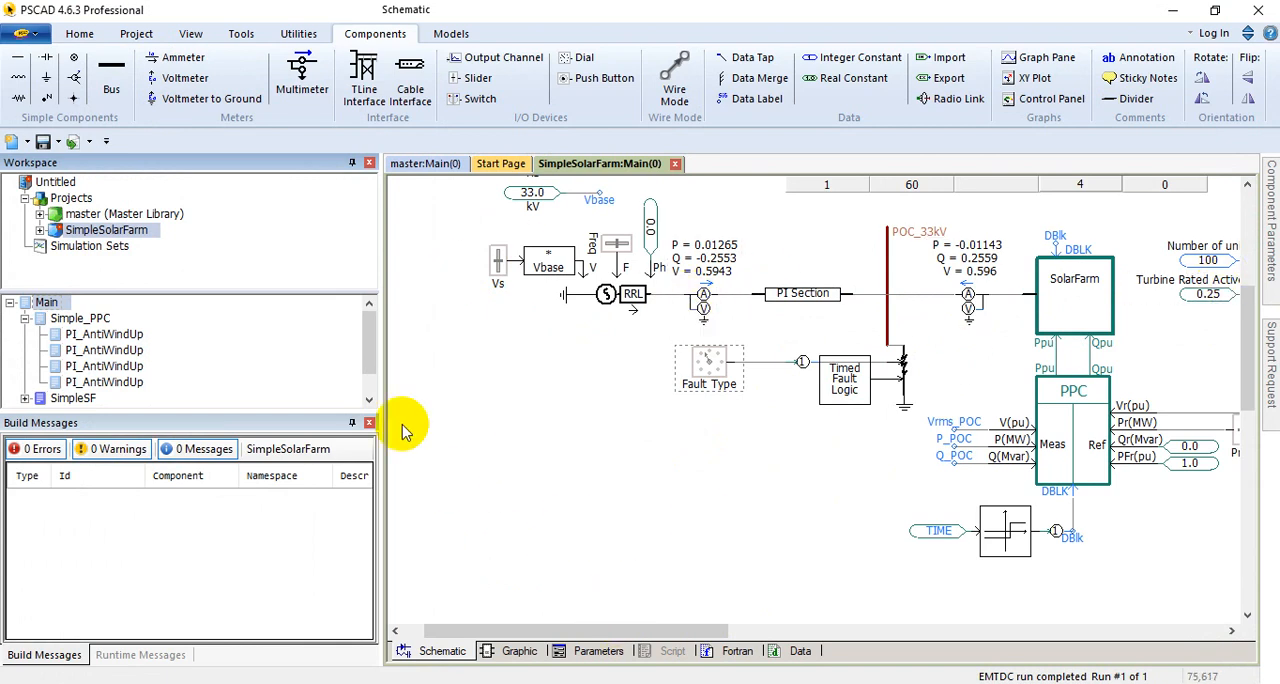
# Step: Build the modified SimpleSolarFarm project and run its simulation
pyautogui.click(80, 33)
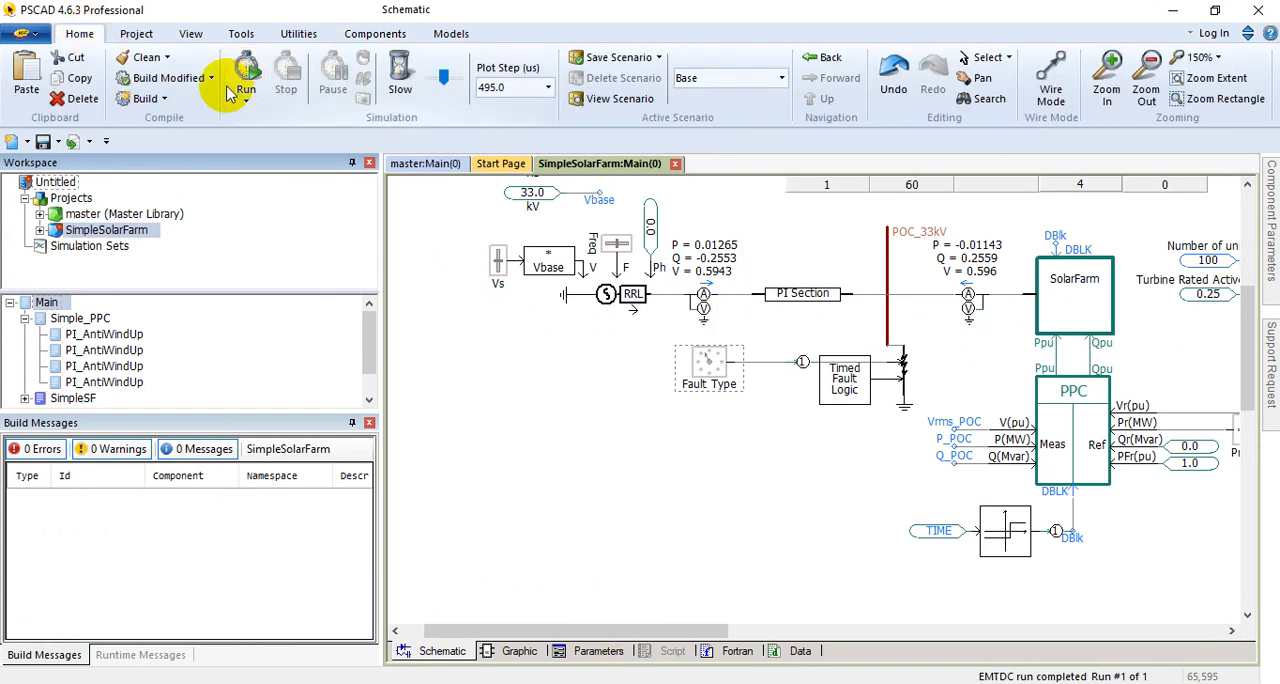
pyautogui.click(195, 80)
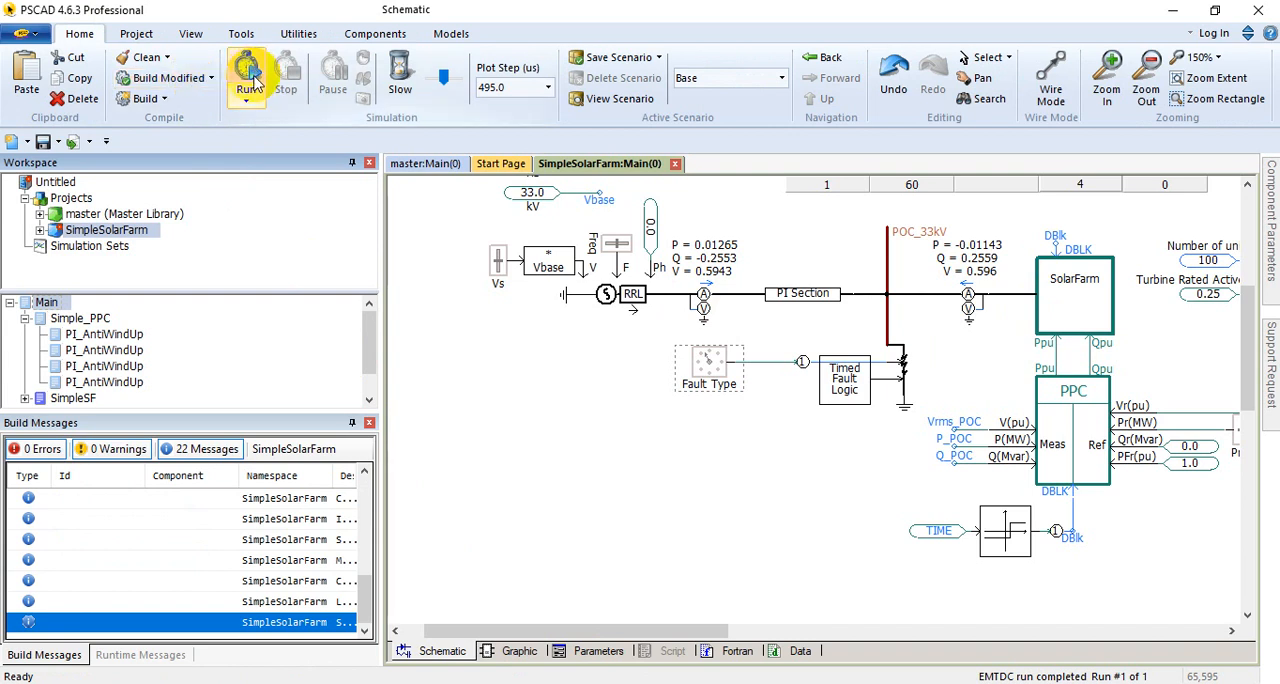
pyautogui.click(252, 84)
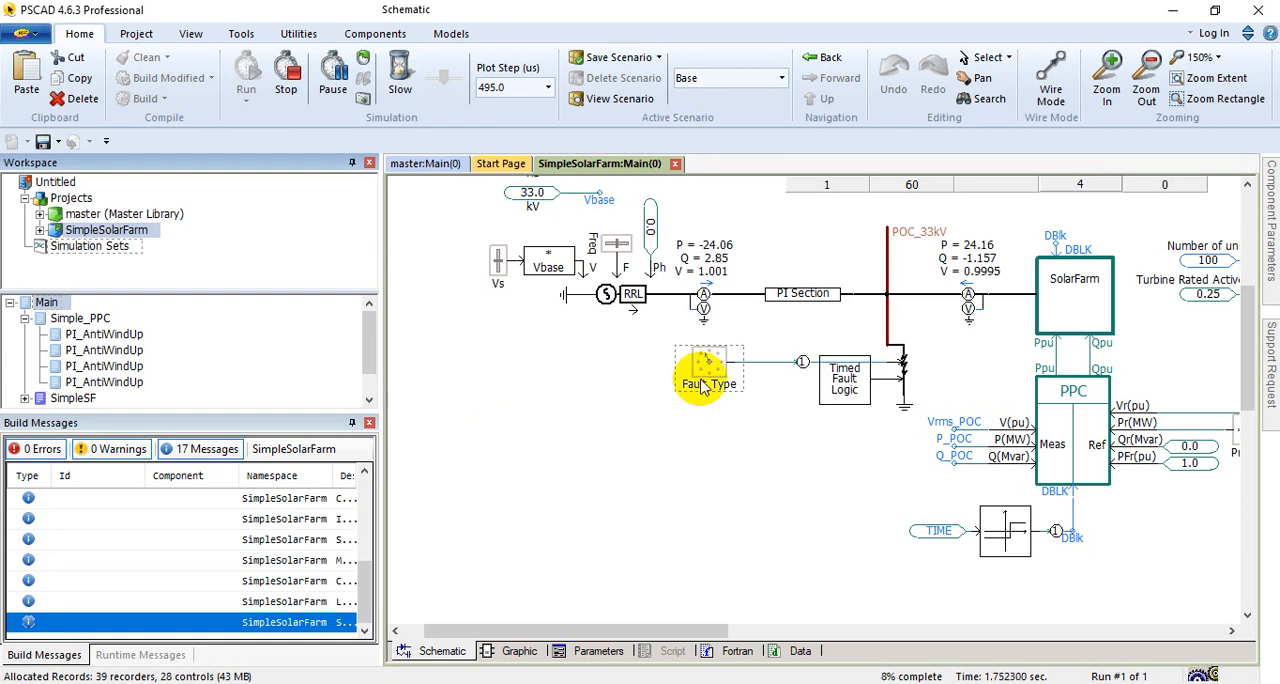
# Step: Check the Fortran compiler version under Dependencies in the application options and close the options unedited
pyautogui.moveTo(703, 386)
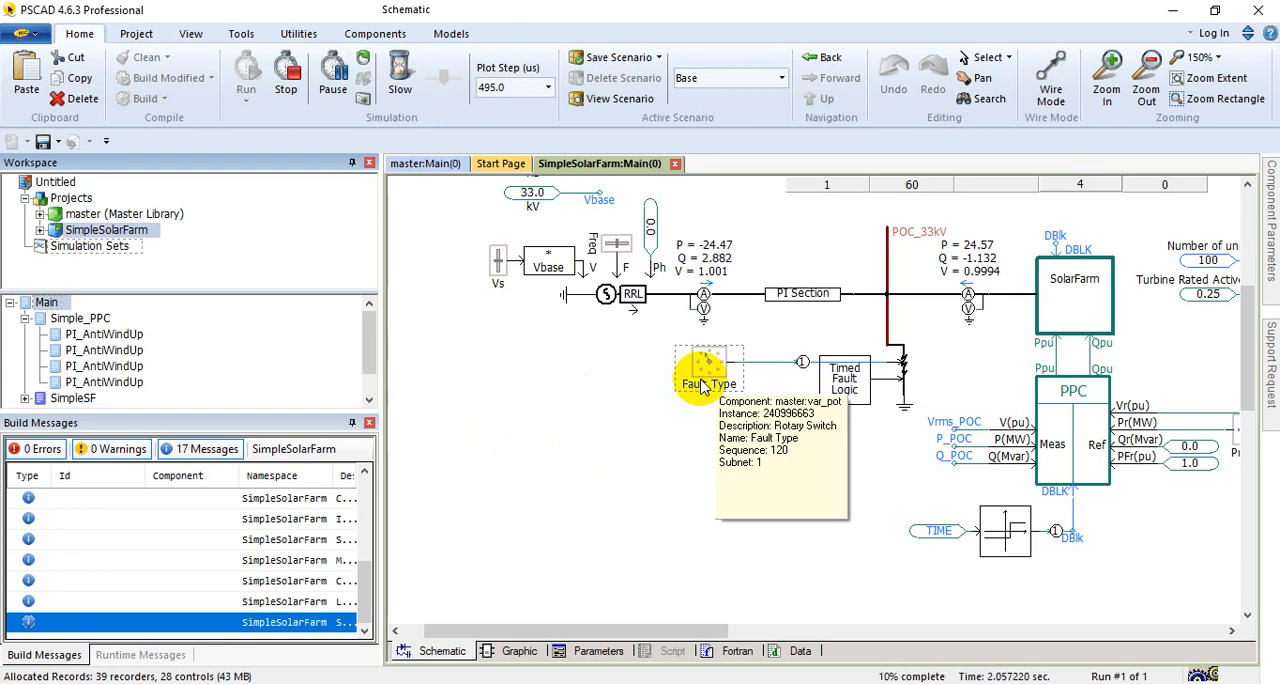
pyautogui.click(22, 30)
pyautogui.click(320, 373)
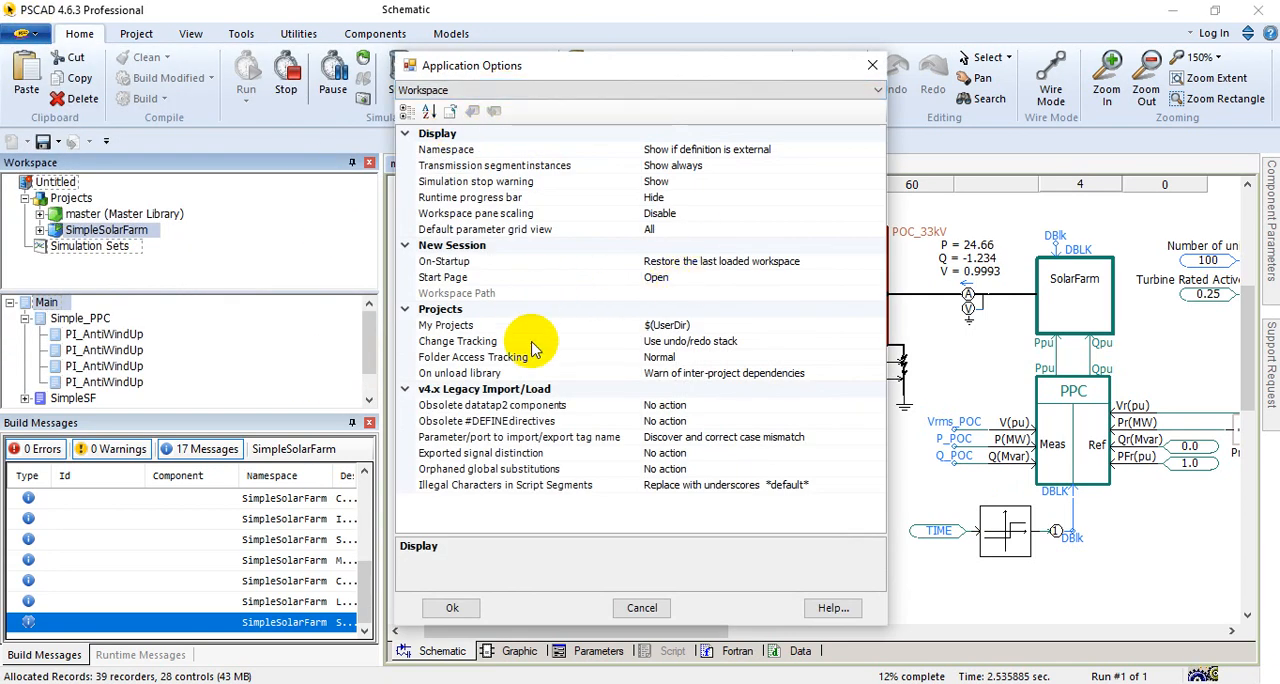
pyautogui.click(557, 89)
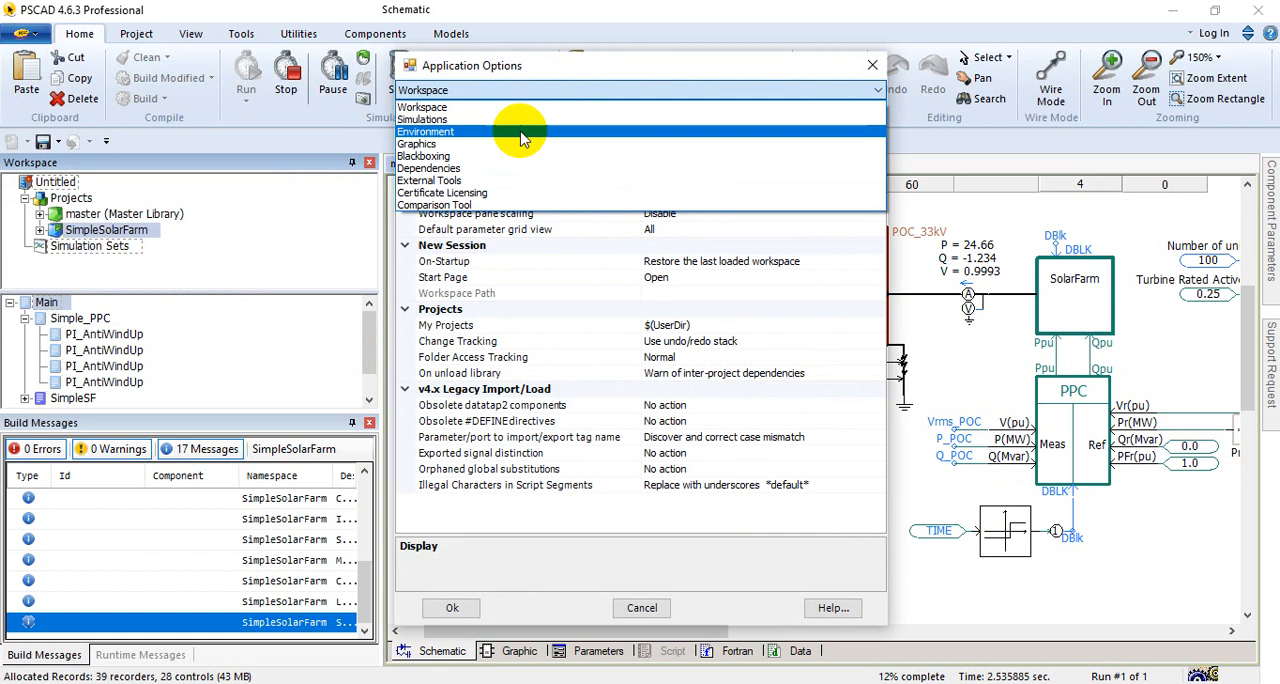
pyautogui.click(471, 168)
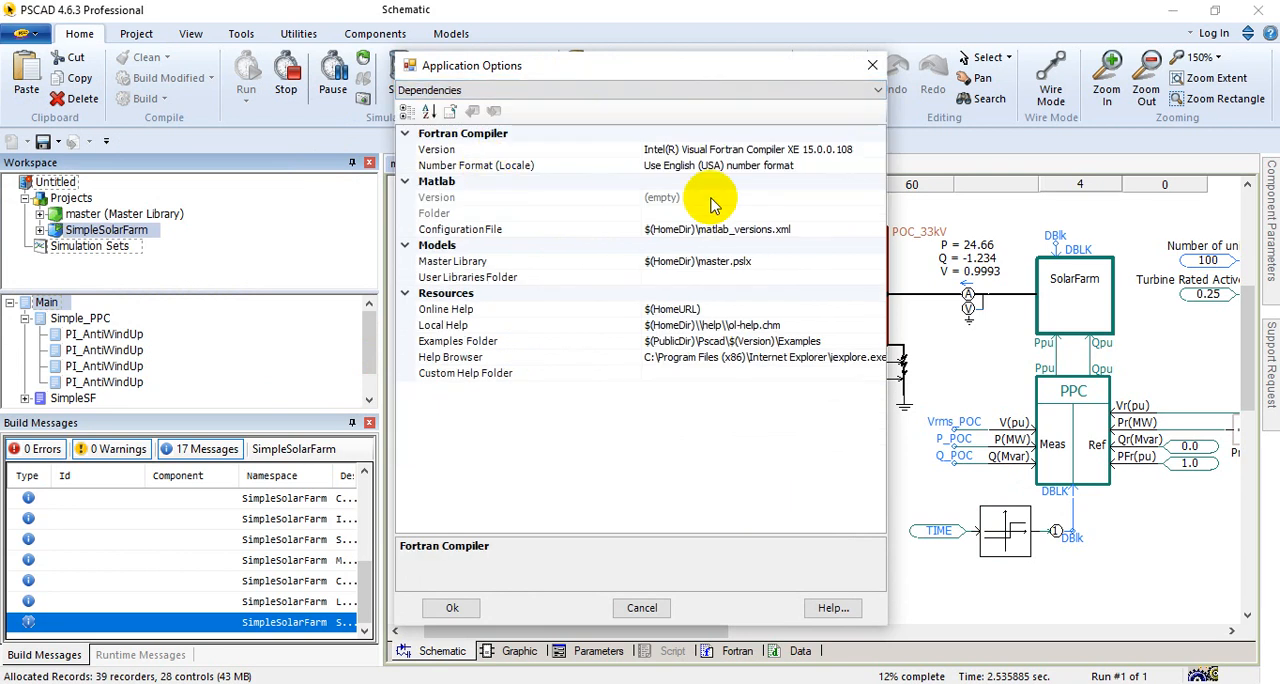
pyautogui.click(880, 149)
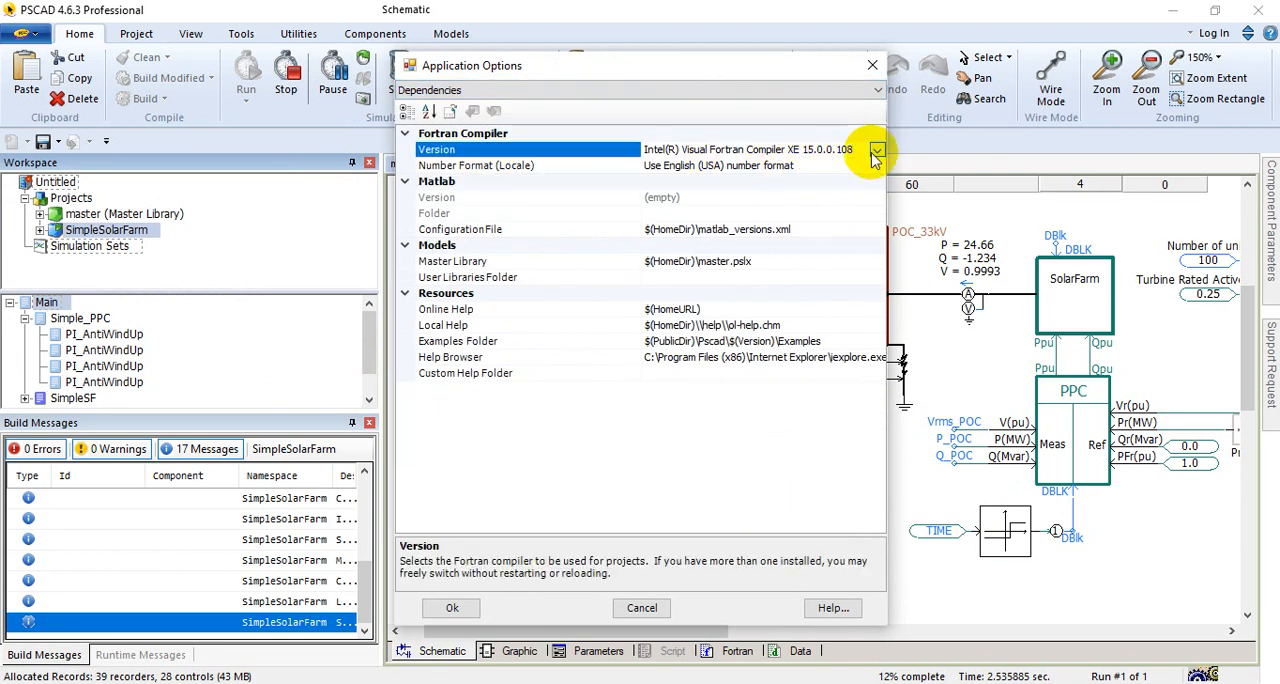
pyautogui.click(453, 607)
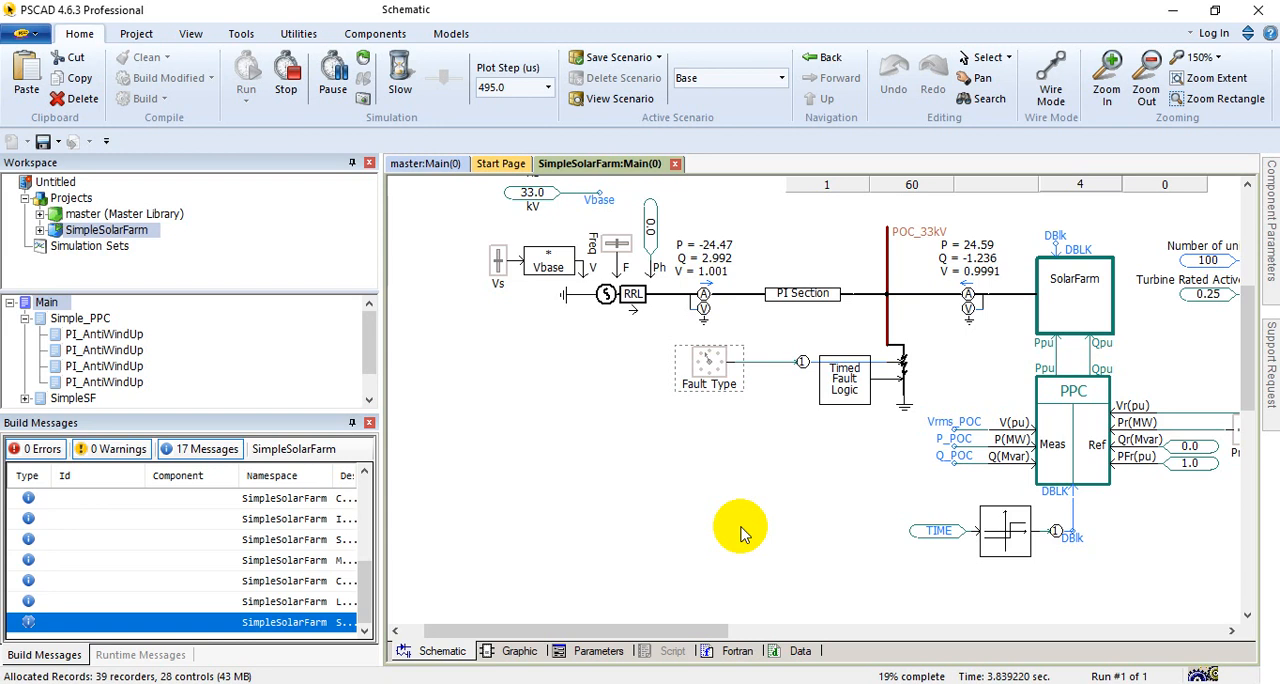
# Step: Read the Configuration input parameters in the Fault Type rotary switch's help, down to Position # data, and close the help
pyautogui.rightClick(702, 376)
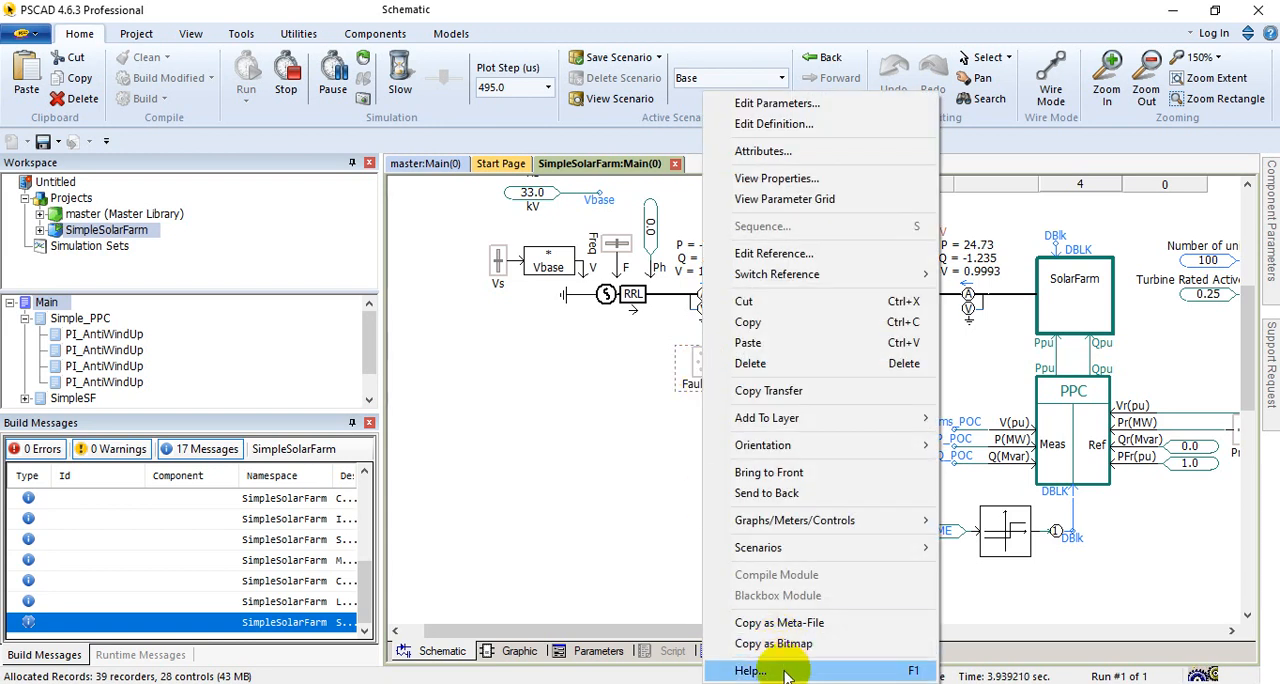
pyautogui.click(730, 668)
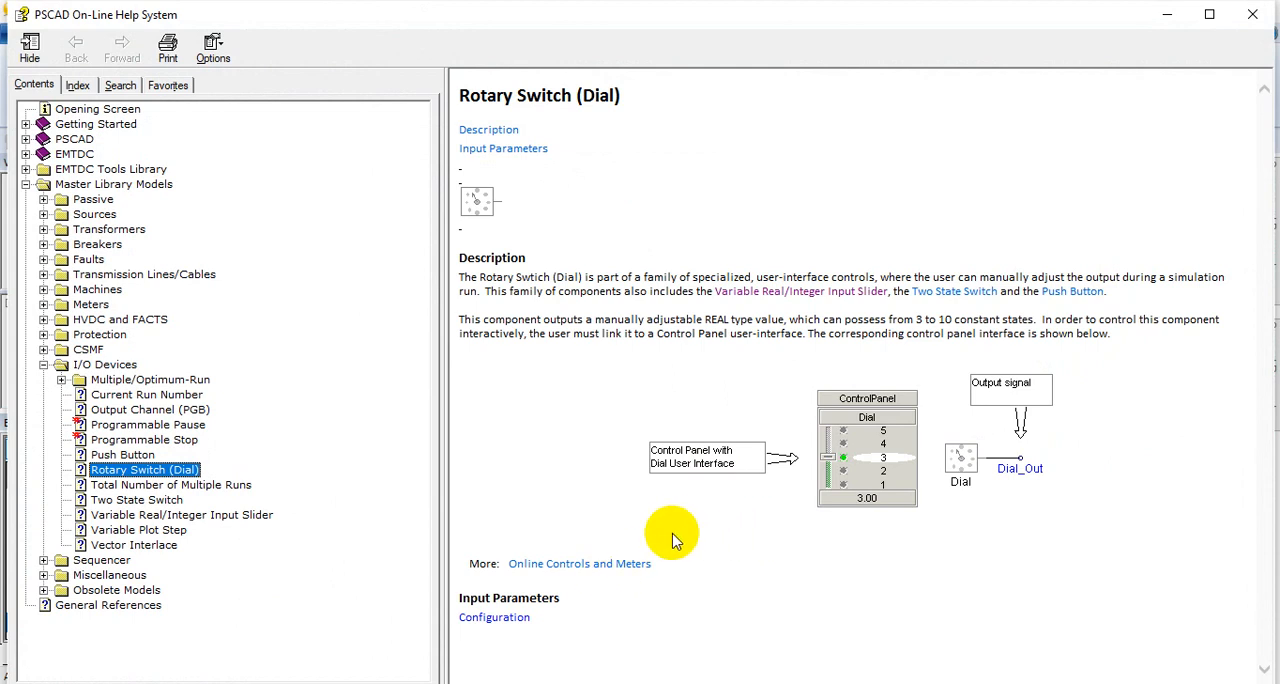
pyautogui.click(494, 617)
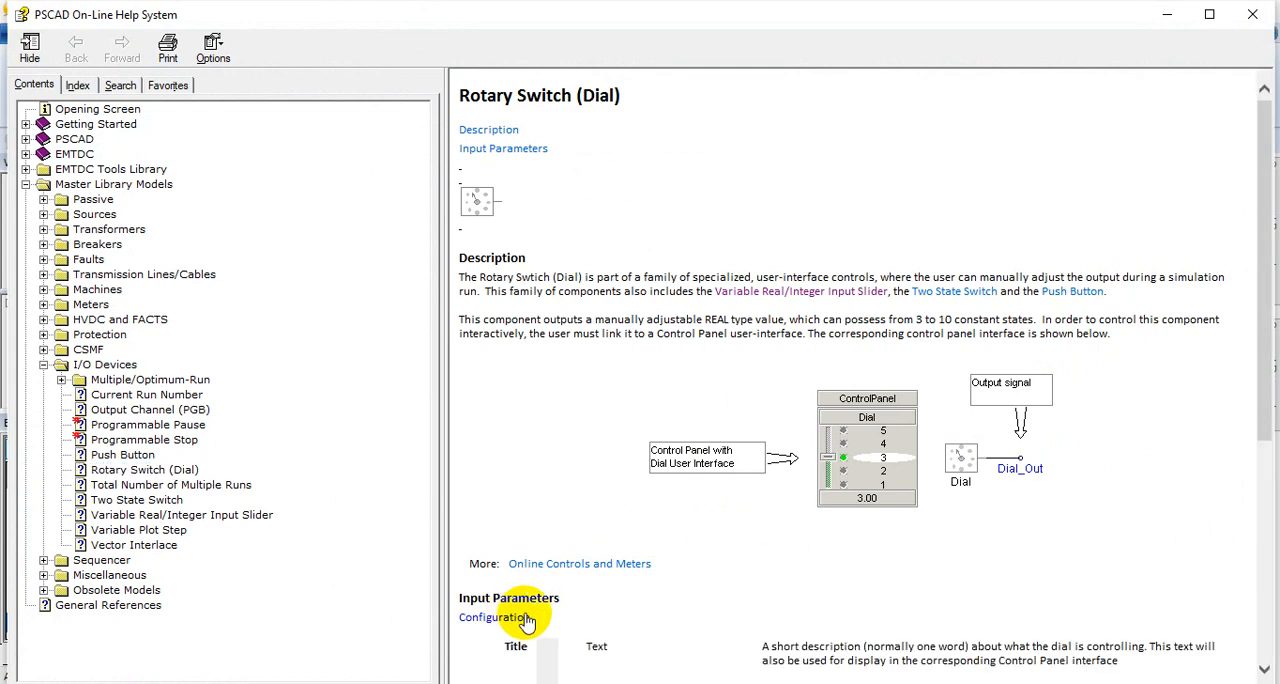
pyautogui.scroll(-3, 680, 535)
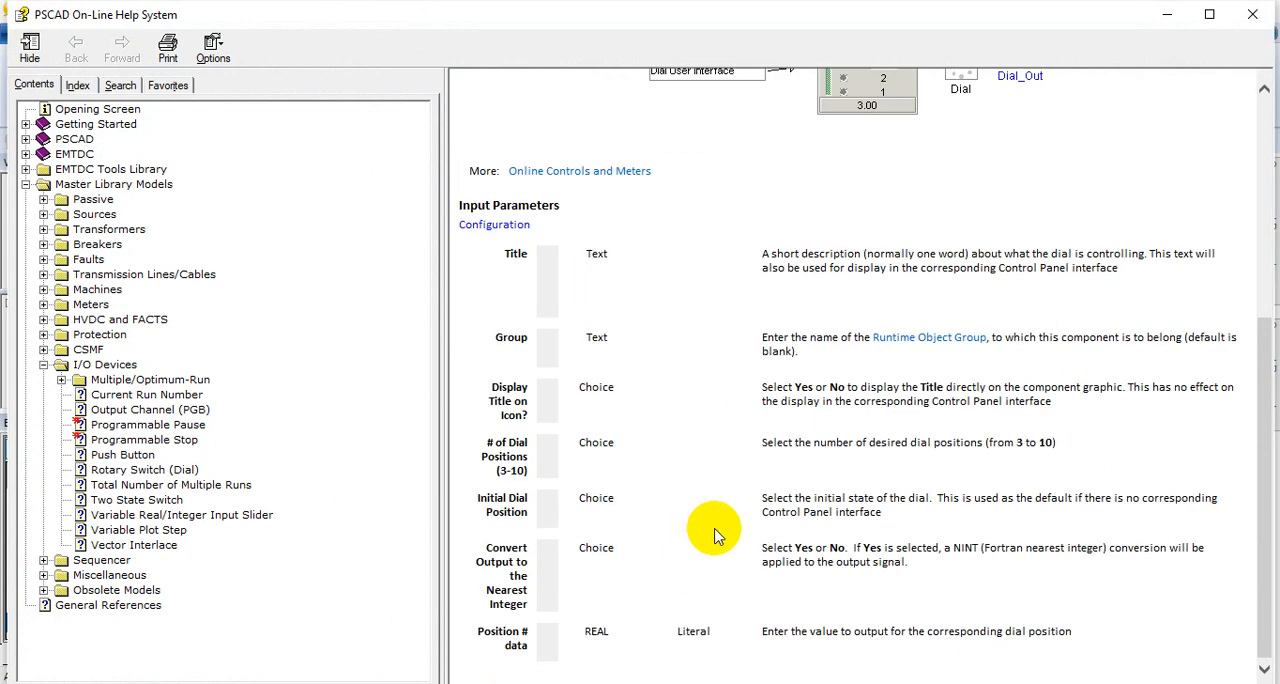
pyautogui.click(1250, 24)
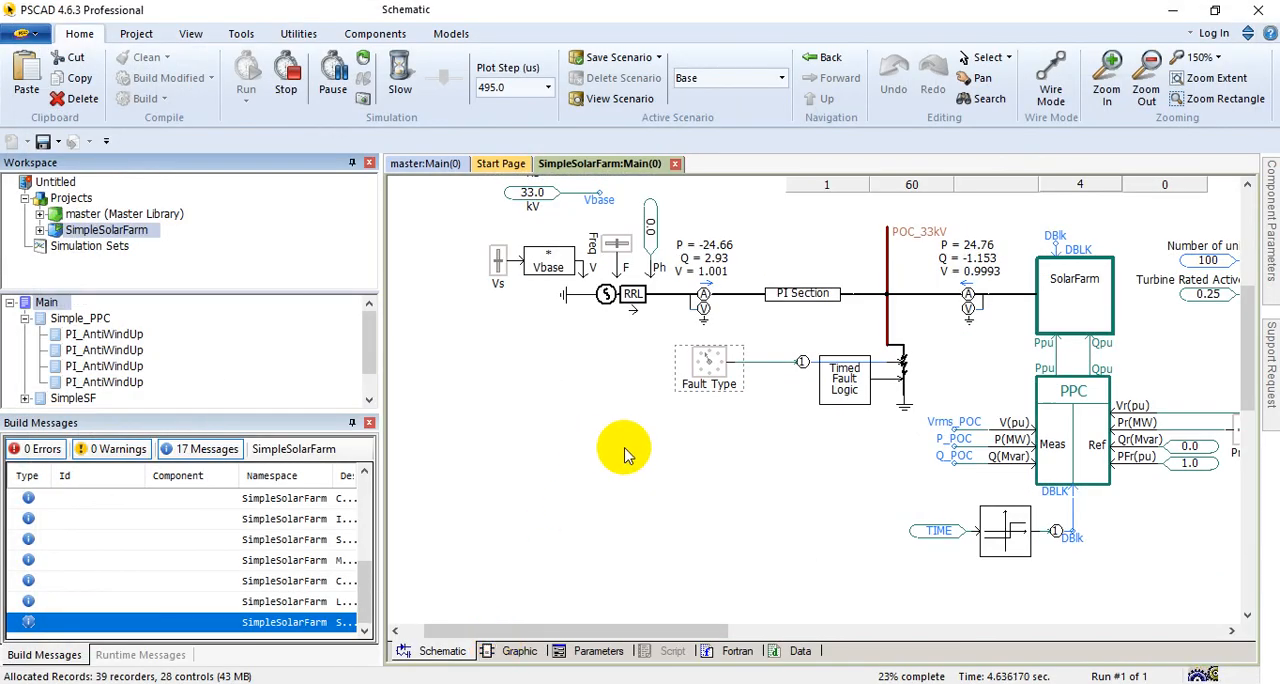
# Step: Check the Timed Fault Logic parameters, and read the Three-Phase Fault help on dial values for each fault type
pyautogui.doubleClick(846, 392)
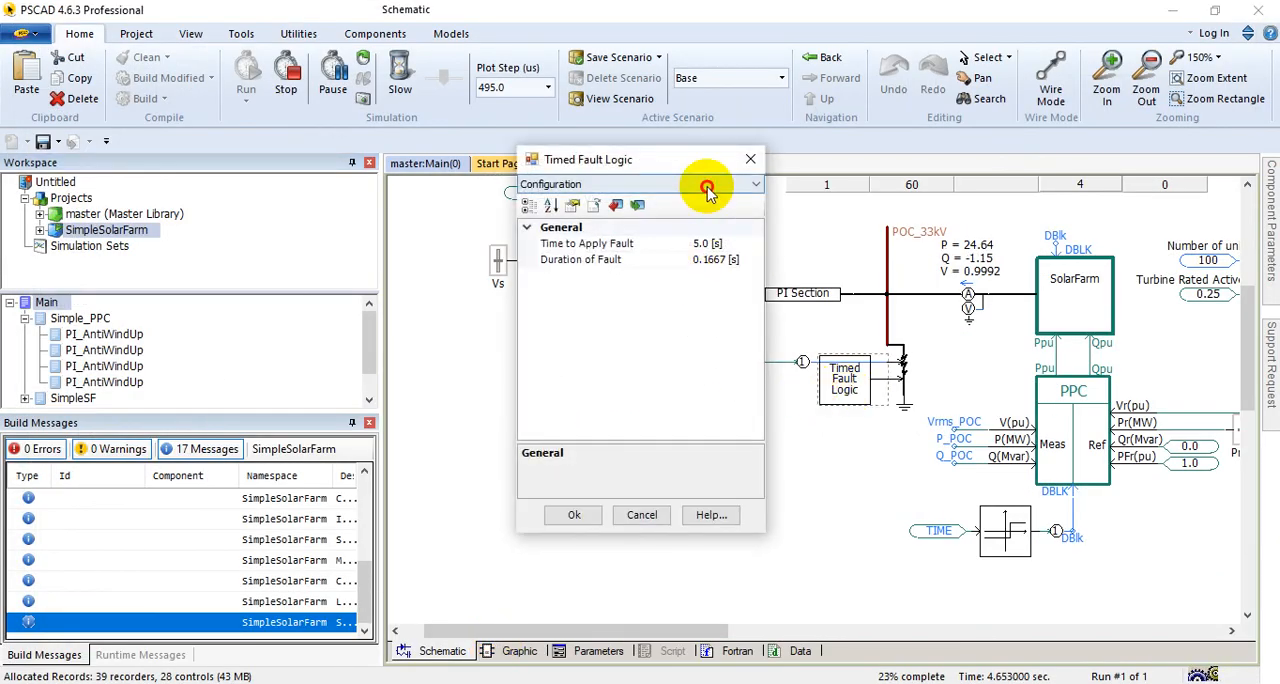
pyautogui.press('Escape')
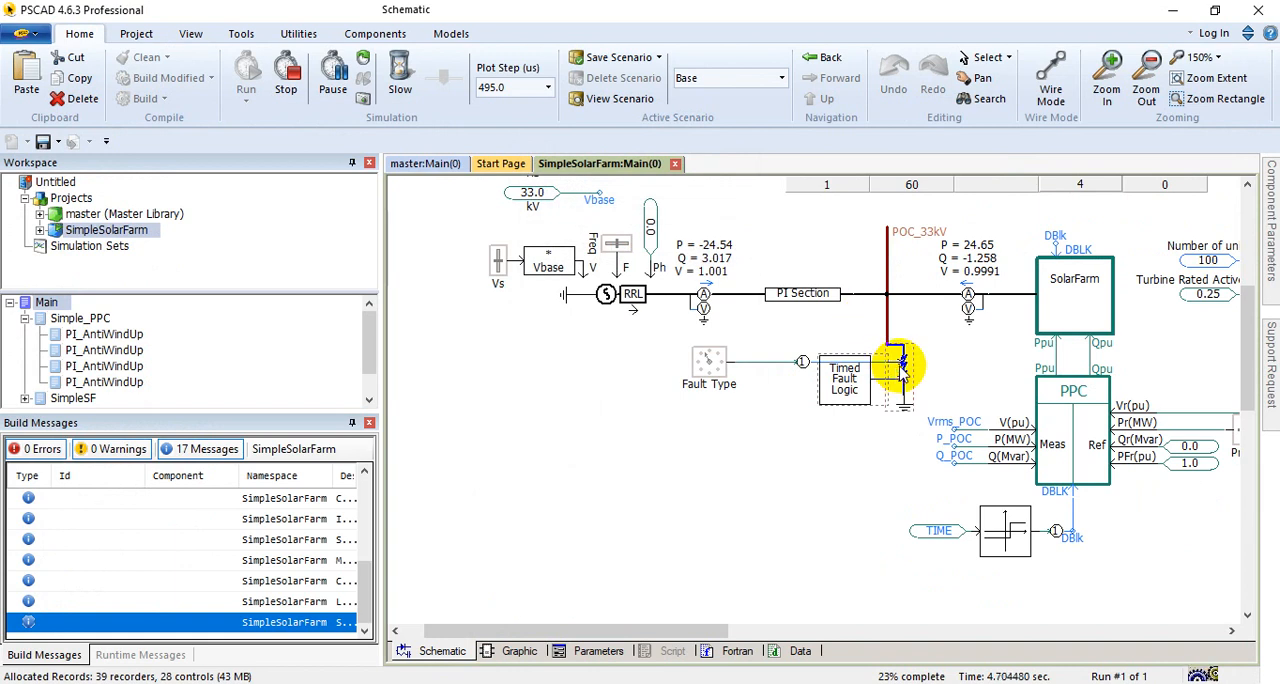
pyautogui.rightClick(893, 370)
pyautogui.click(950, 670)
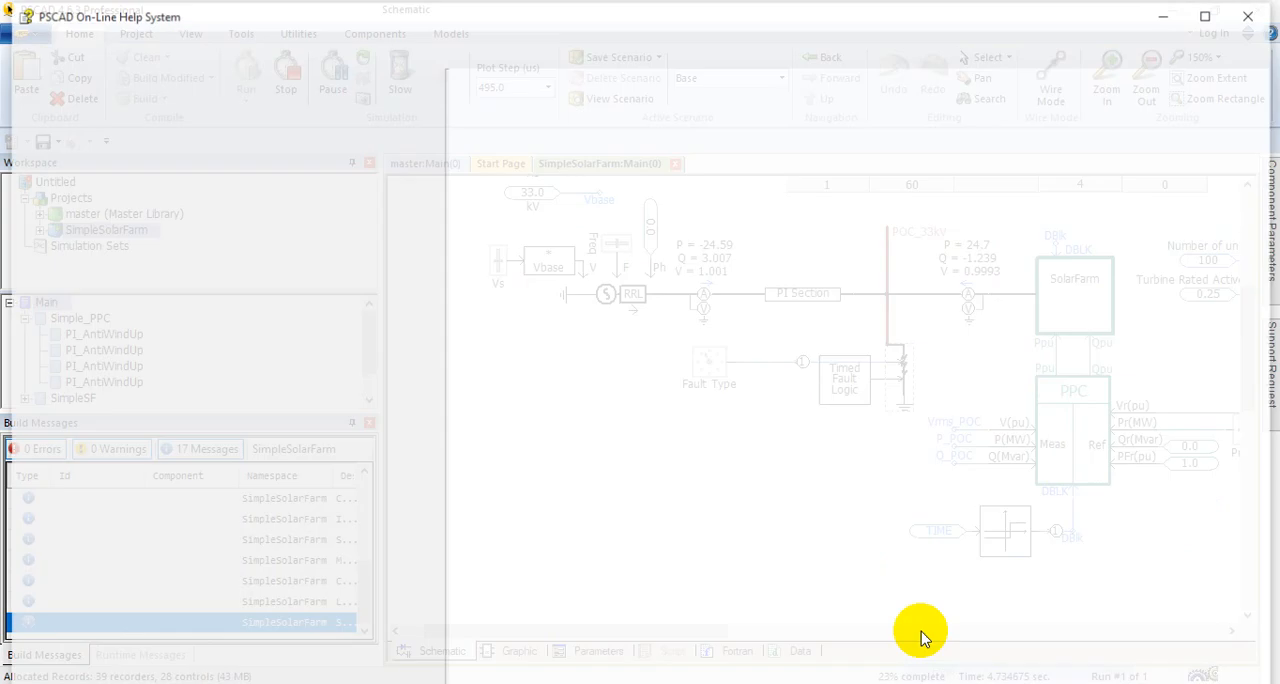
pyautogui.scroll(-6, 657, 503)
pyautogui.scroll(-3, 657, 500)
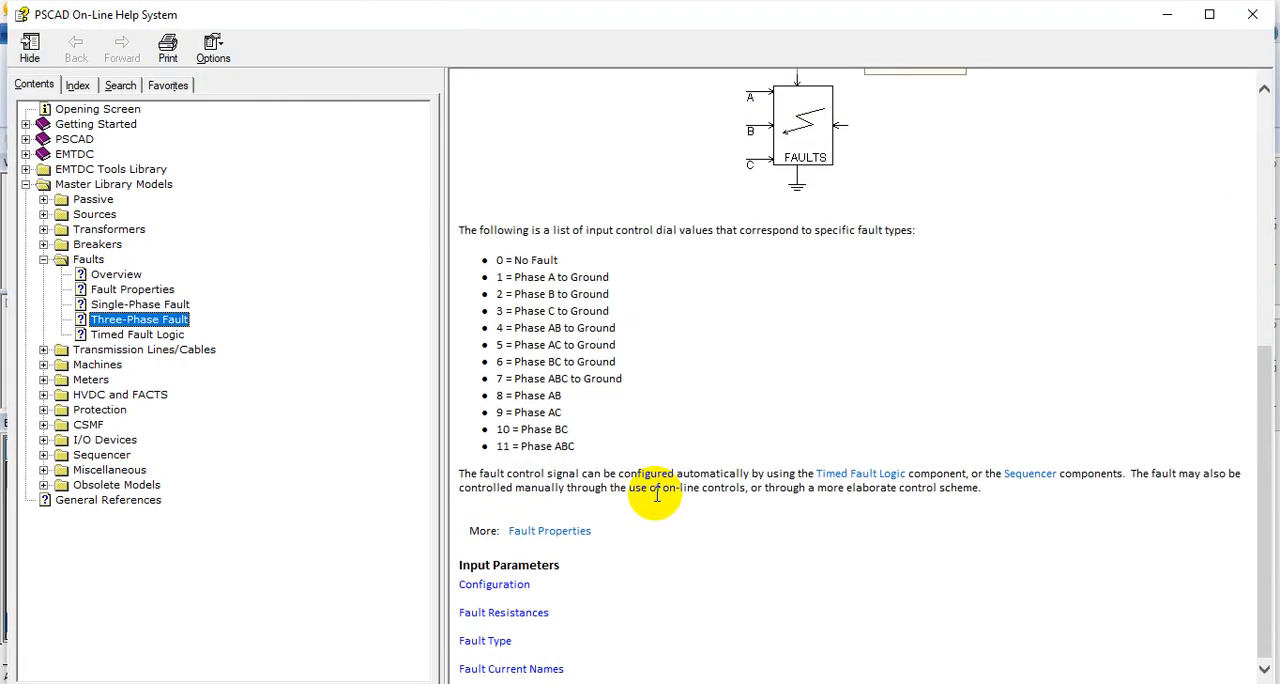
pyautogui.scroll(3, 657, 497)
pyautogui.scroll(-2, 657, 497)
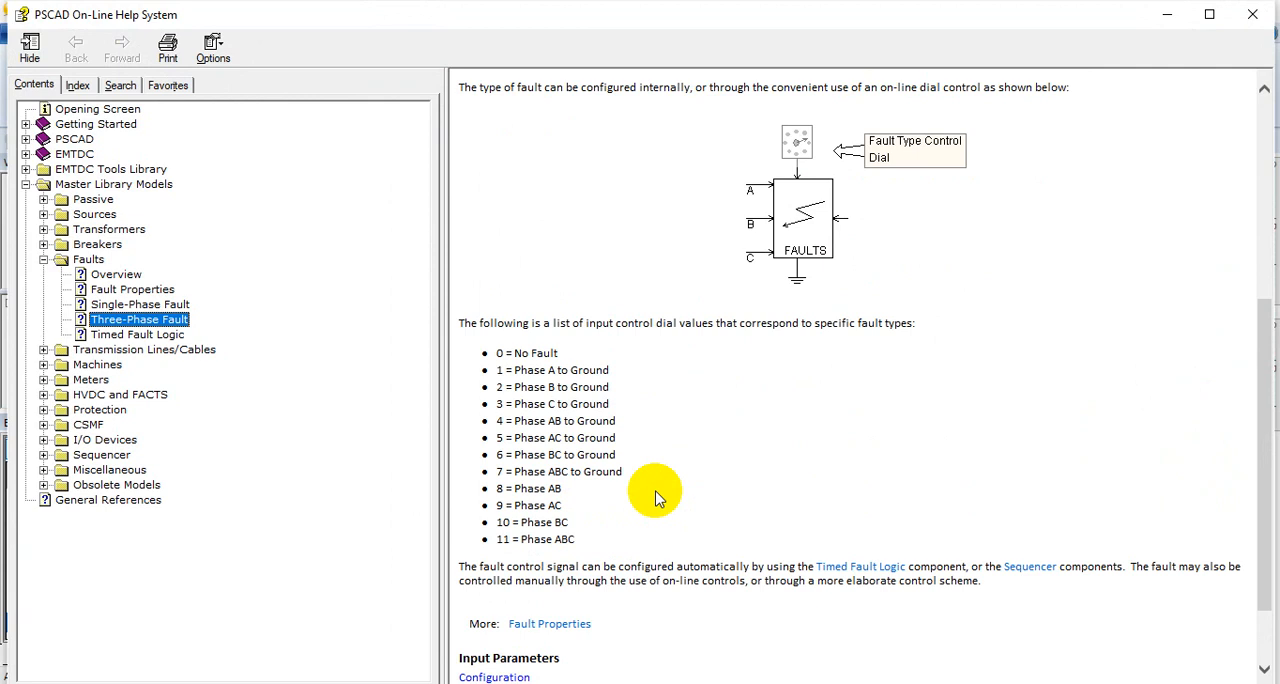
pyautogui.click(1168, 14)
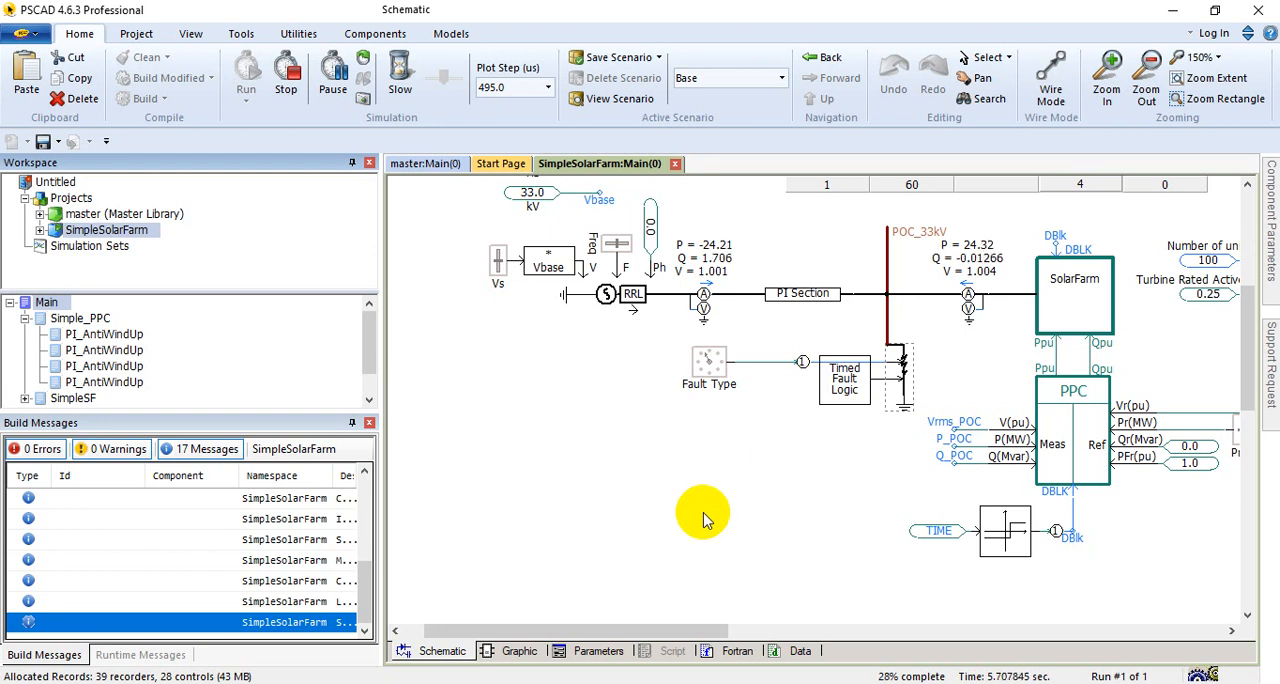
pyautogui.rightClick(903, 380)
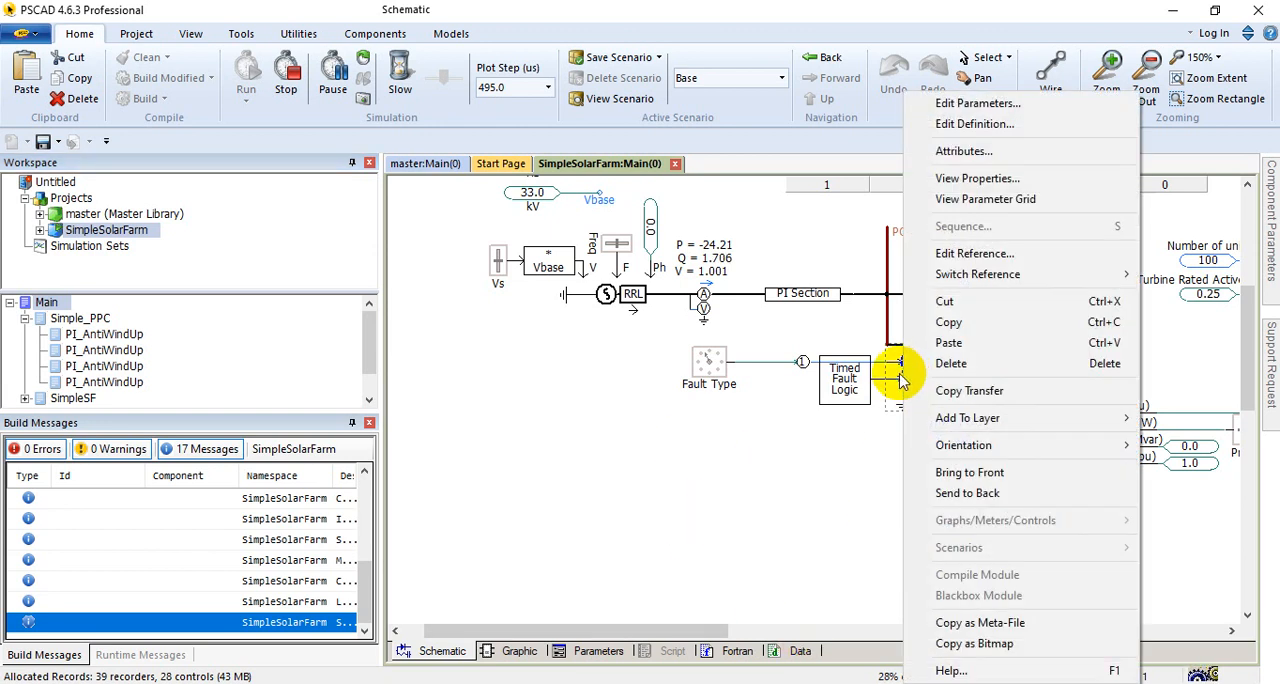
pyautogui.click(866, 672)
pyautogui.click(914, 634)
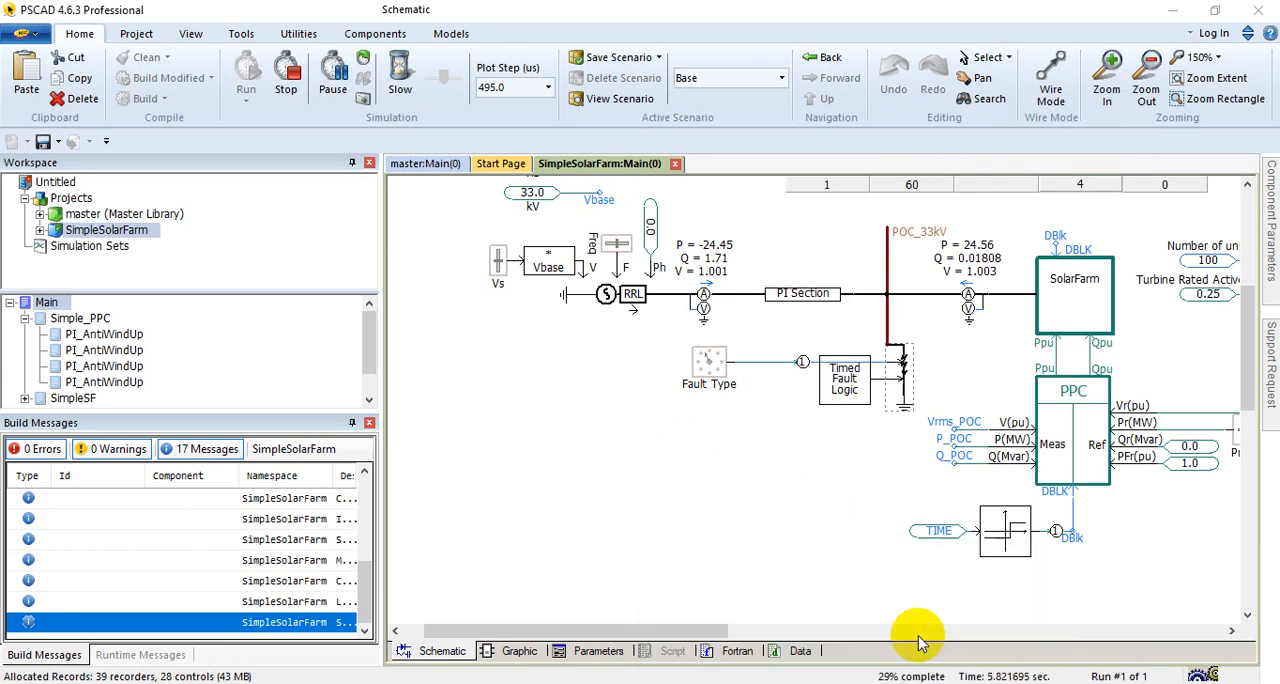
pyautogui.click(1251, 14)
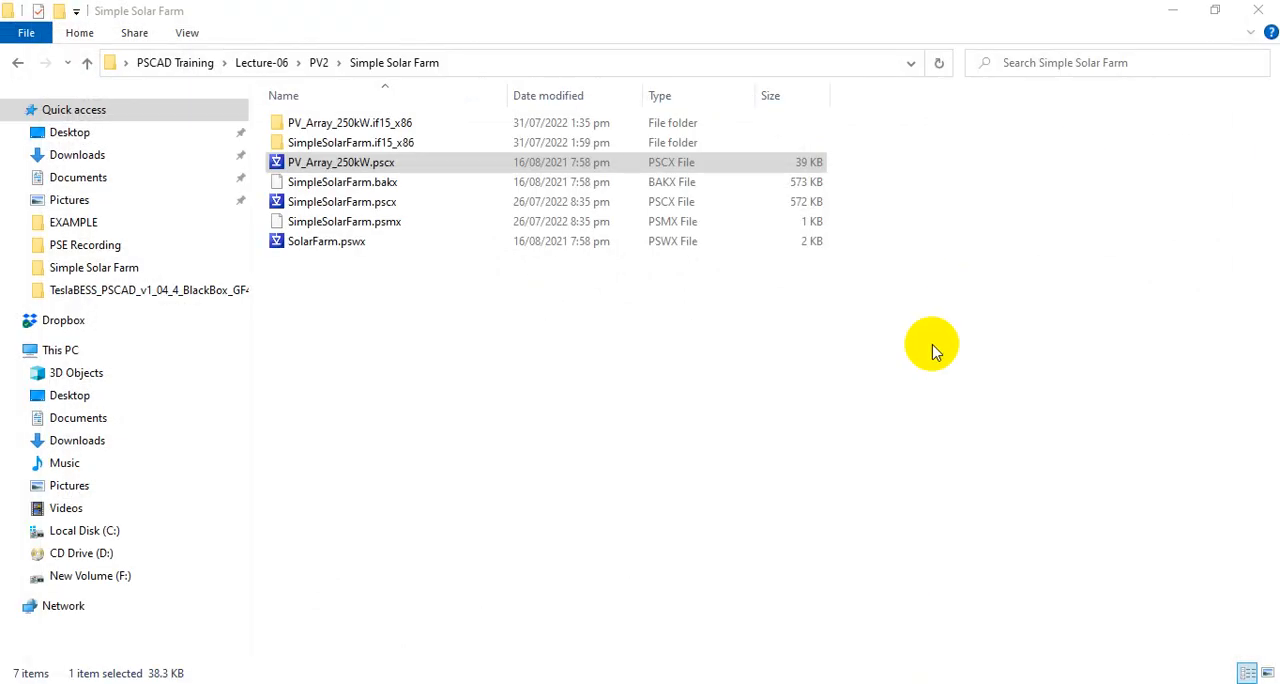
pyautogui.click(868, 681)
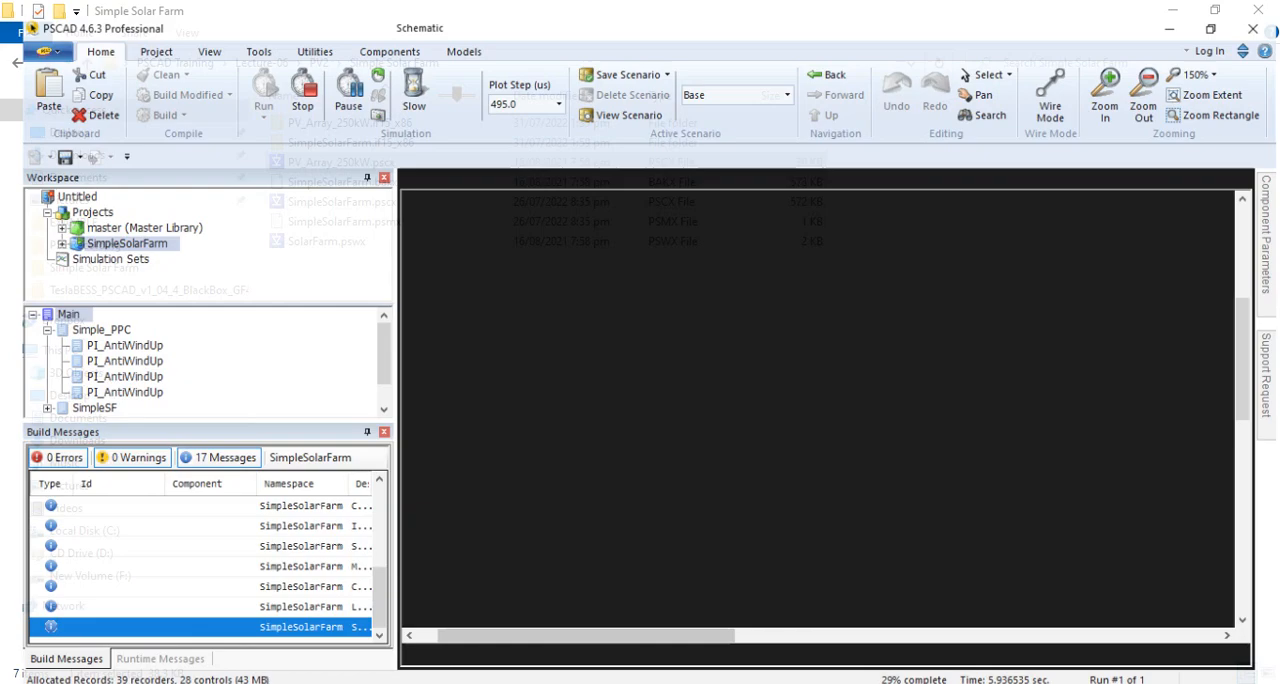
# Step: Reopen the Three-Phase Fault help, highlight the No Fault and Phase A to Ground dial entries, and return to the schematic
pyautogui.rightClick(911, 374)
pyautogui.click(940, 668)
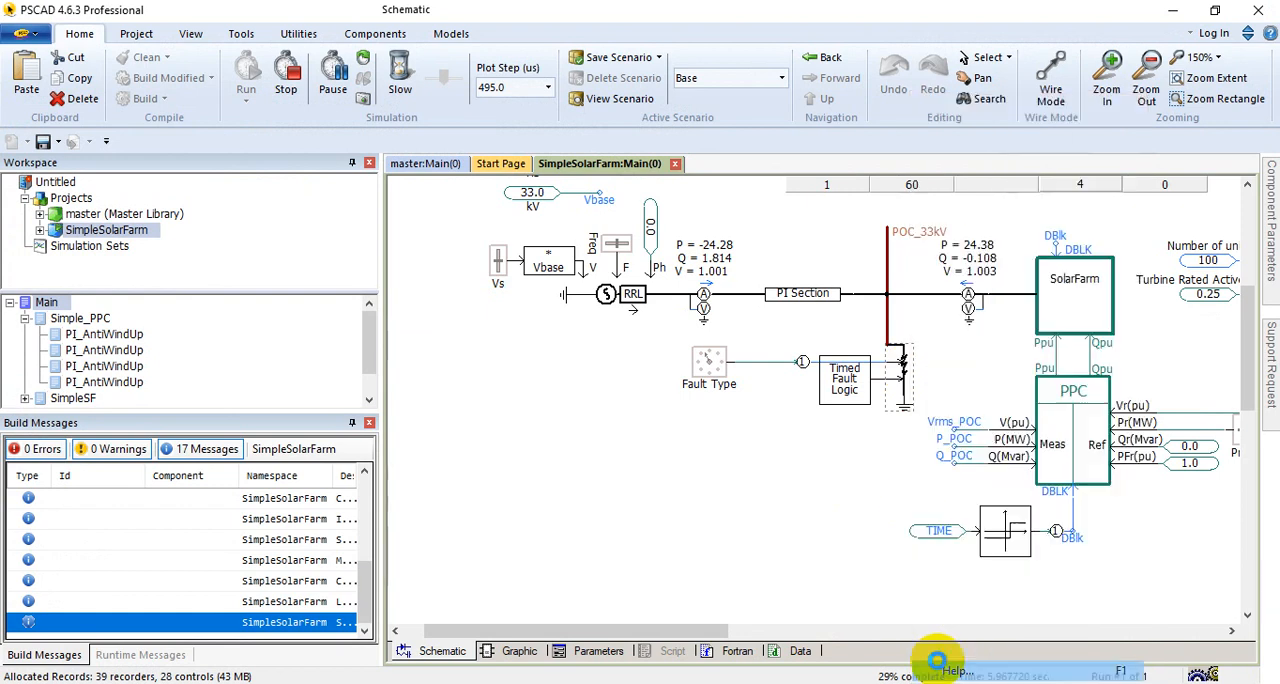
pyautogui.scroll(-2, 585, 432)
pyautogui.scroll(-2, 583, 420)
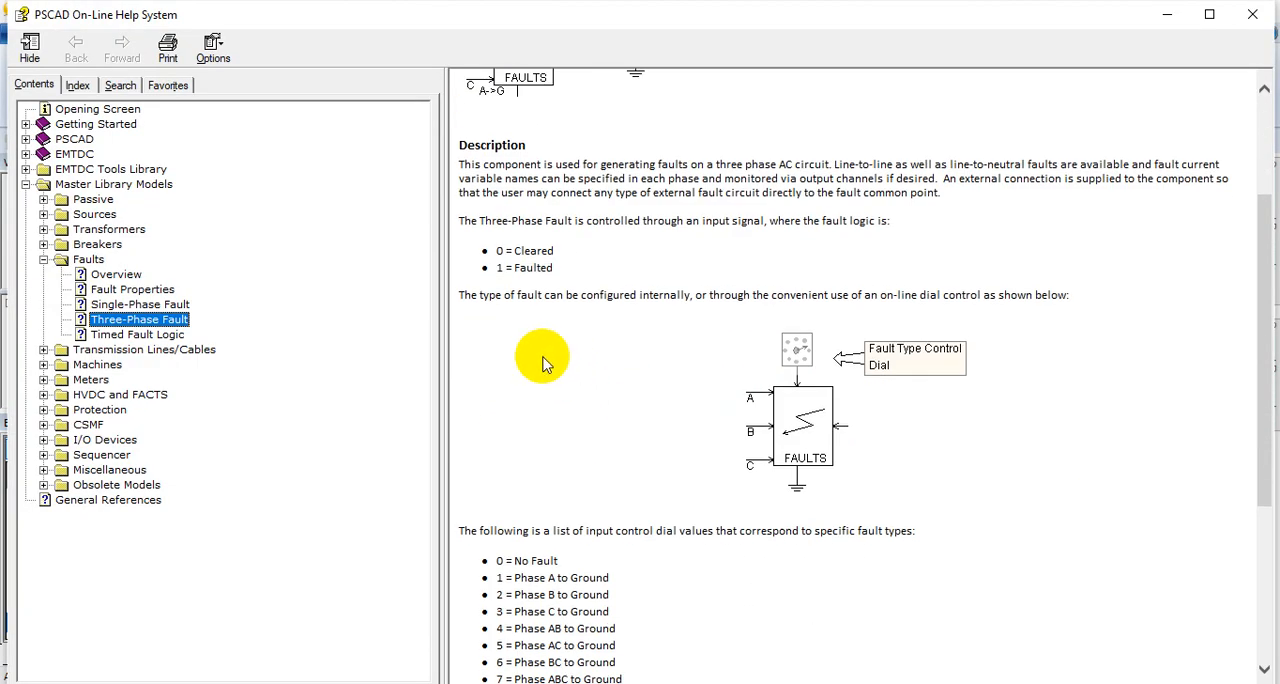
pyautogui.scroll(-3, 530, 362)
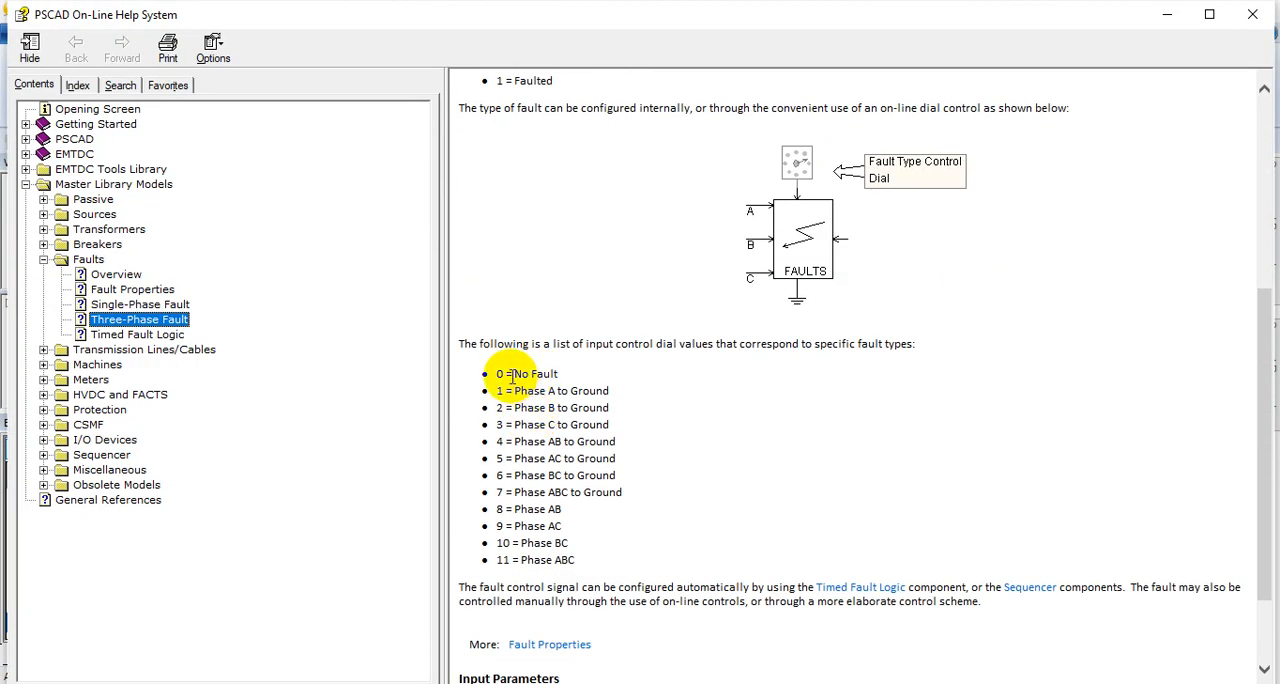
pyautogui.moveTo(578, 561); pyautogui.dragTo(506, 372)
pyautogui.click(503, 373)
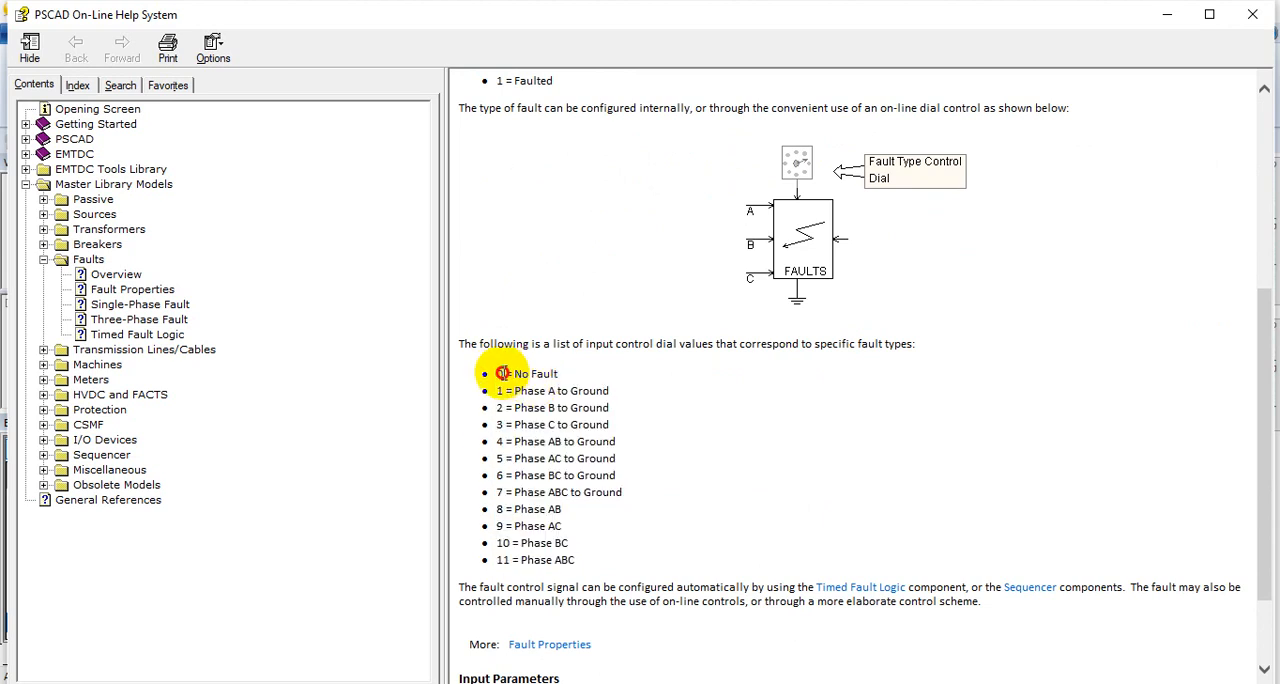
pyautogui.moveTo(513, 373); pyautogui.dragTo(575, 374)
pyautogui.moveTo(503, 393); pyautogui.dragTo(596, 394)
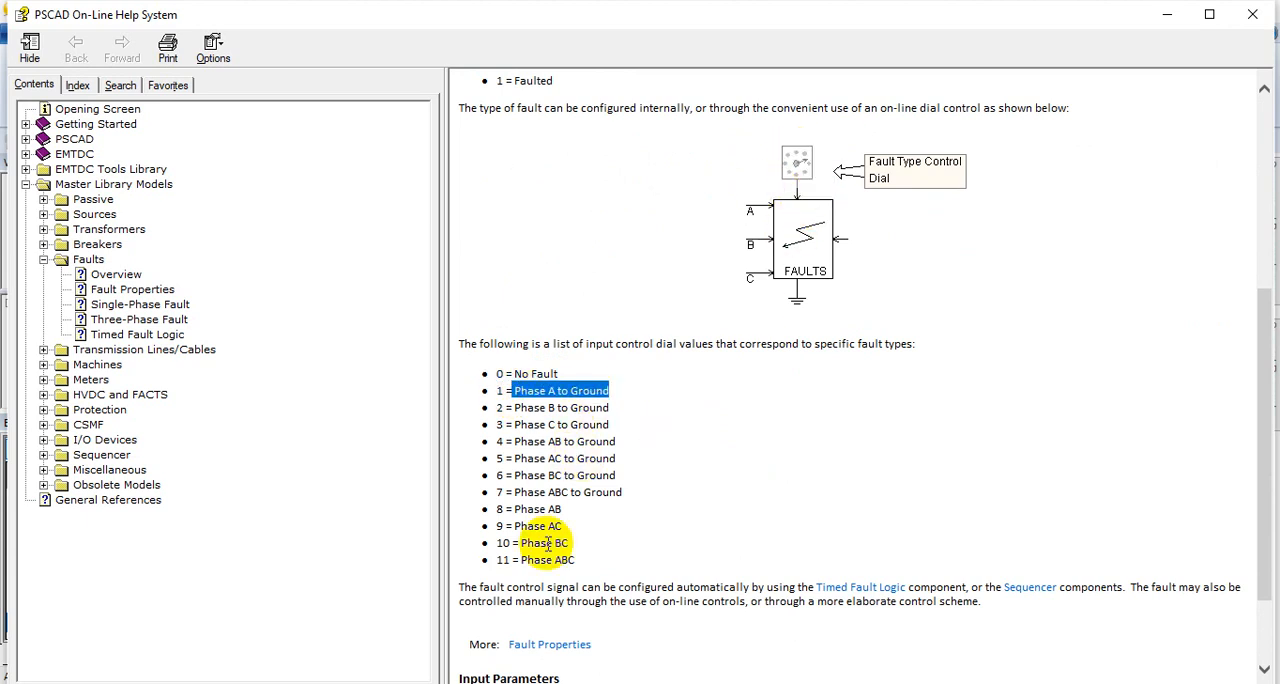
pyautogui.click(1167, 14)
# Step: Compare the Fault Type rotary switch's position data with the fault type list in the Three-Phase Fault help and close the parameters unedited
pyautogui.click(724, 360)
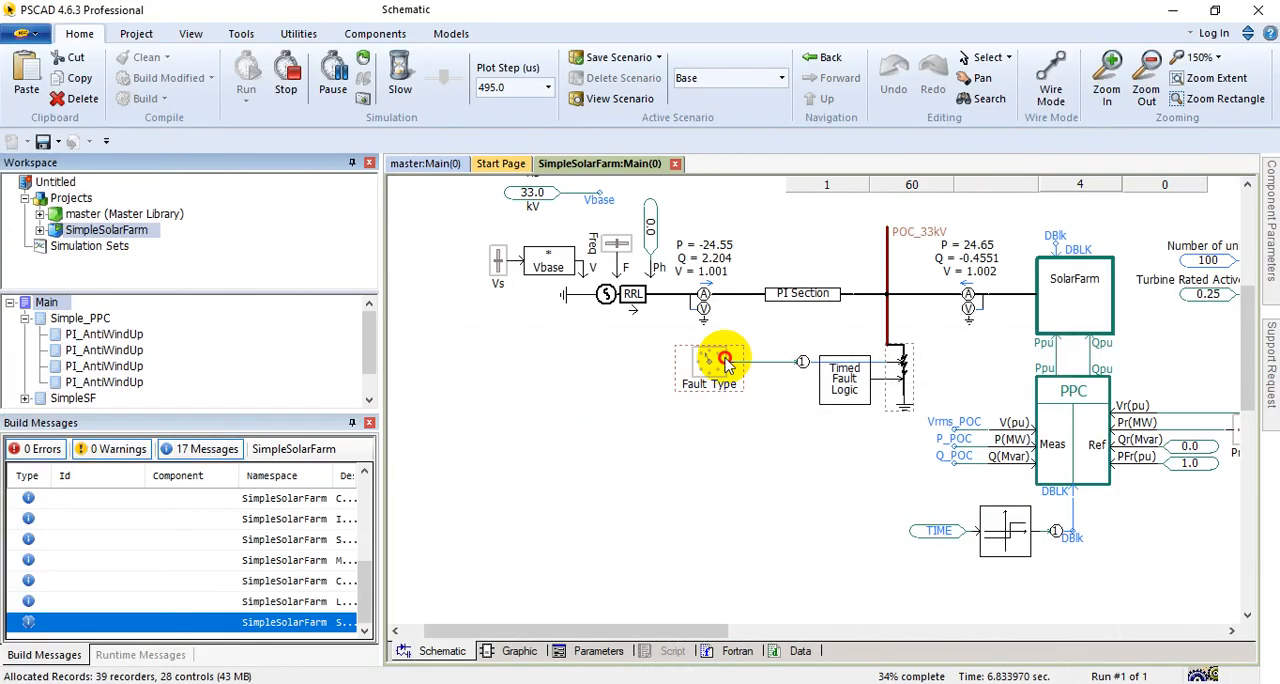
pyautogui.doubleClick(724, 360)
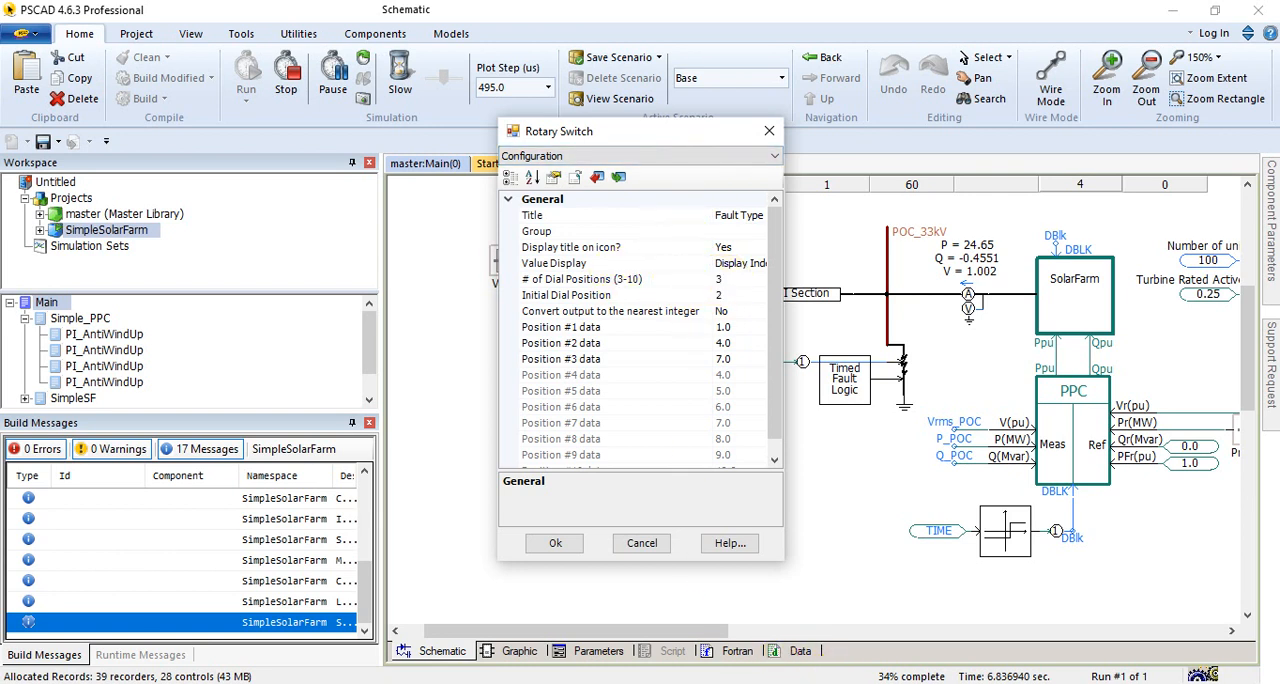
pyautogui.click(950, 622)
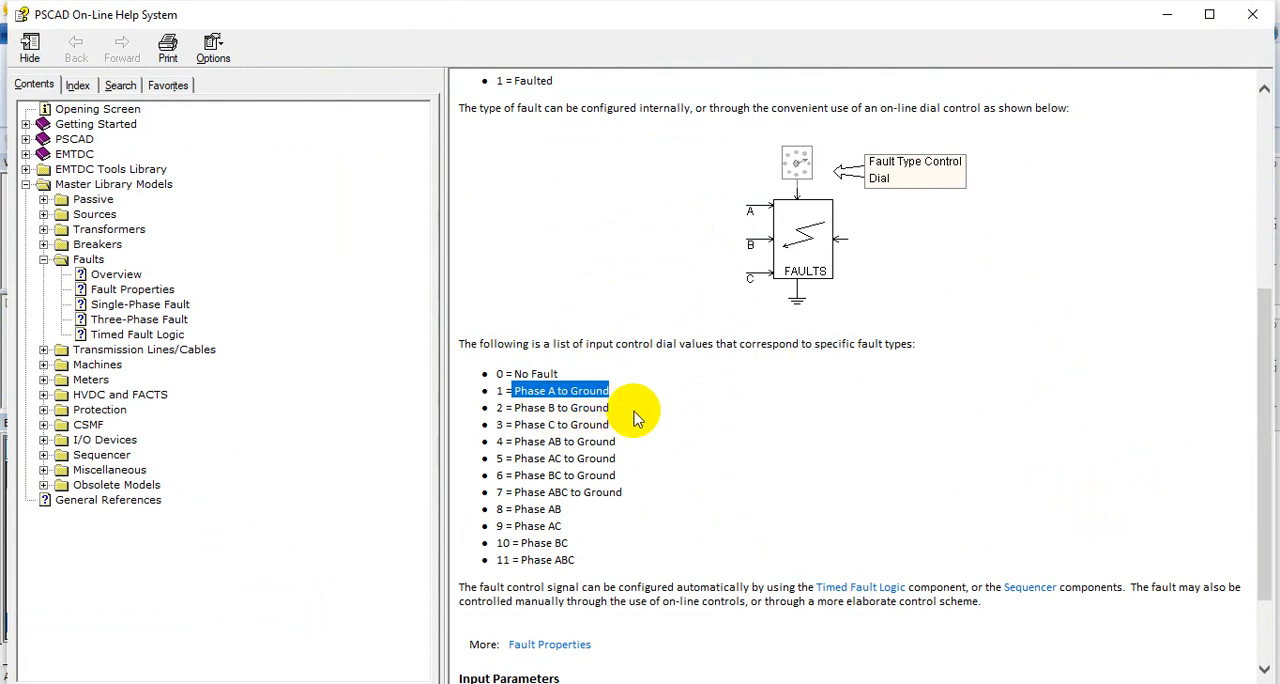
pyautogui.moveTo(608, 408); pyautogui.dragTo(516, 404)
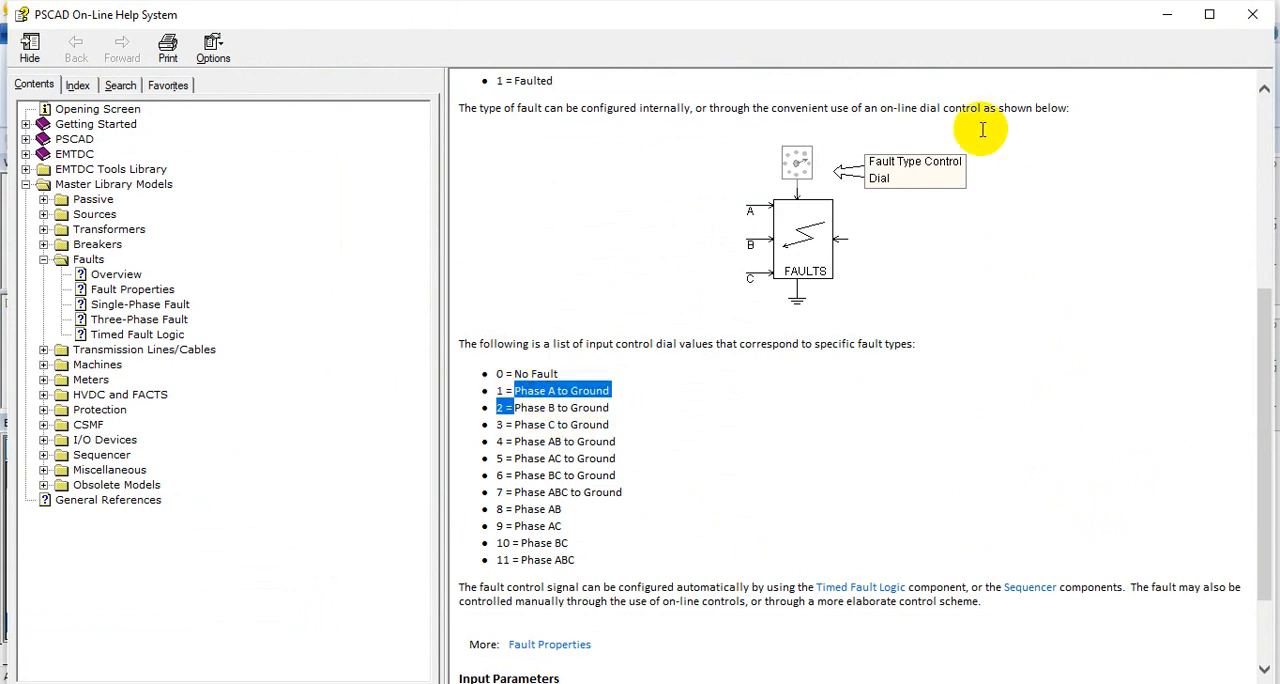
pyautogui.click(1167, 14)
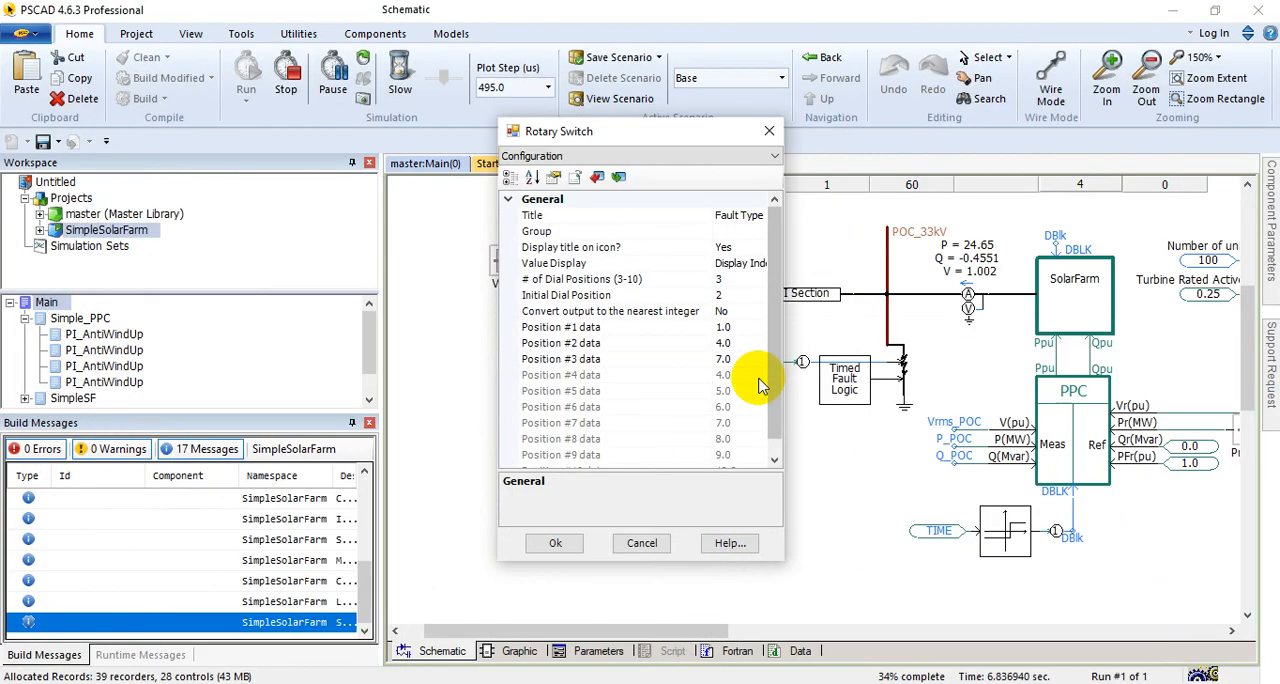
pyautogui.click(642, 545)
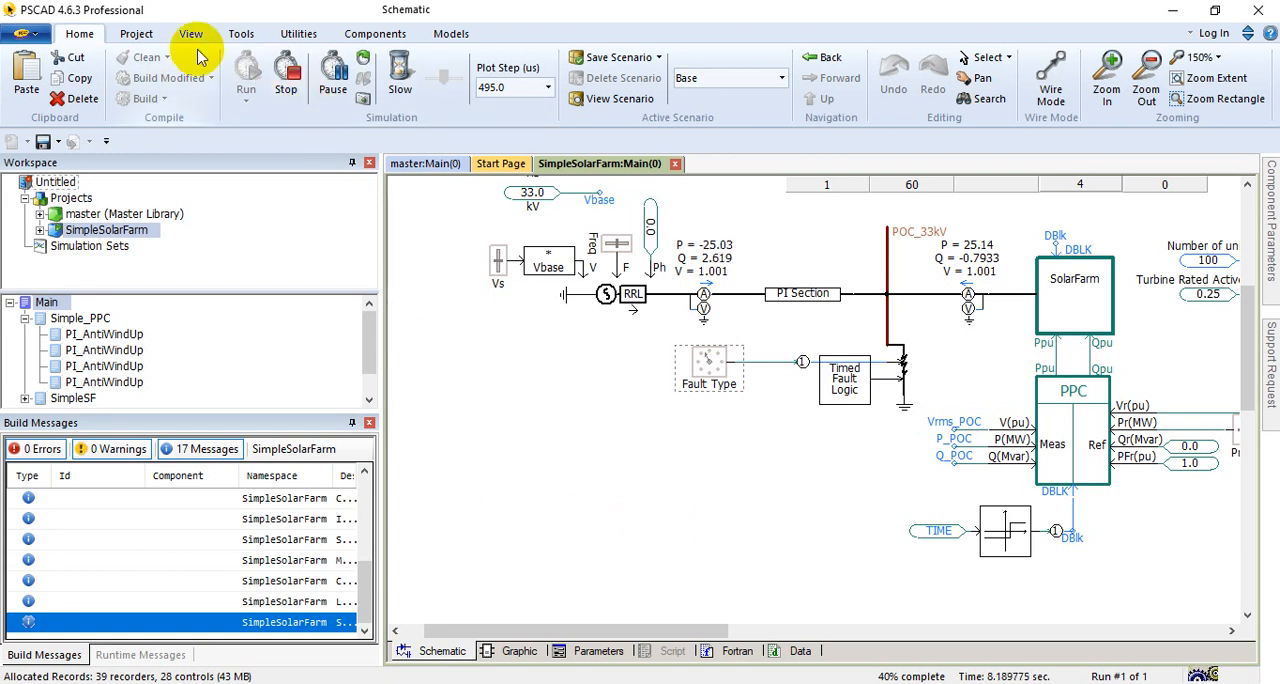
# Step: Set the project's duration of run to 10 s in the runtime settings and stop the running simulation
pyautogui.click(134, 34)
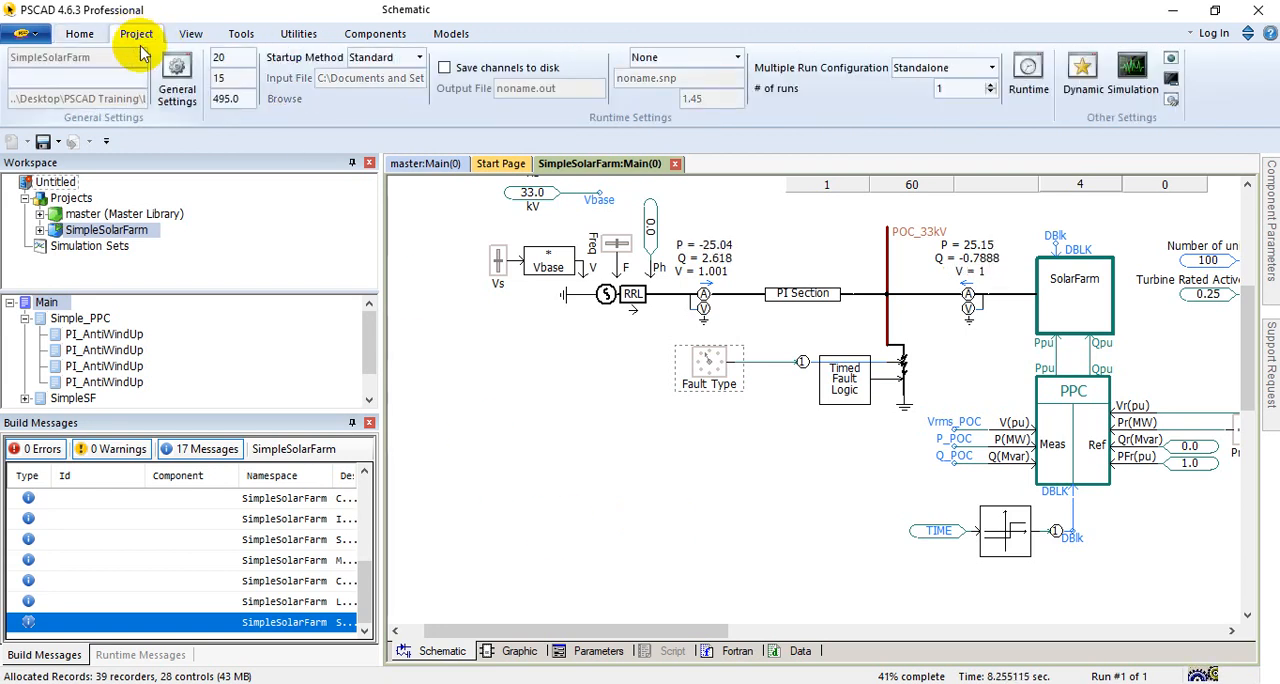
pyautogui.click(178, 80)
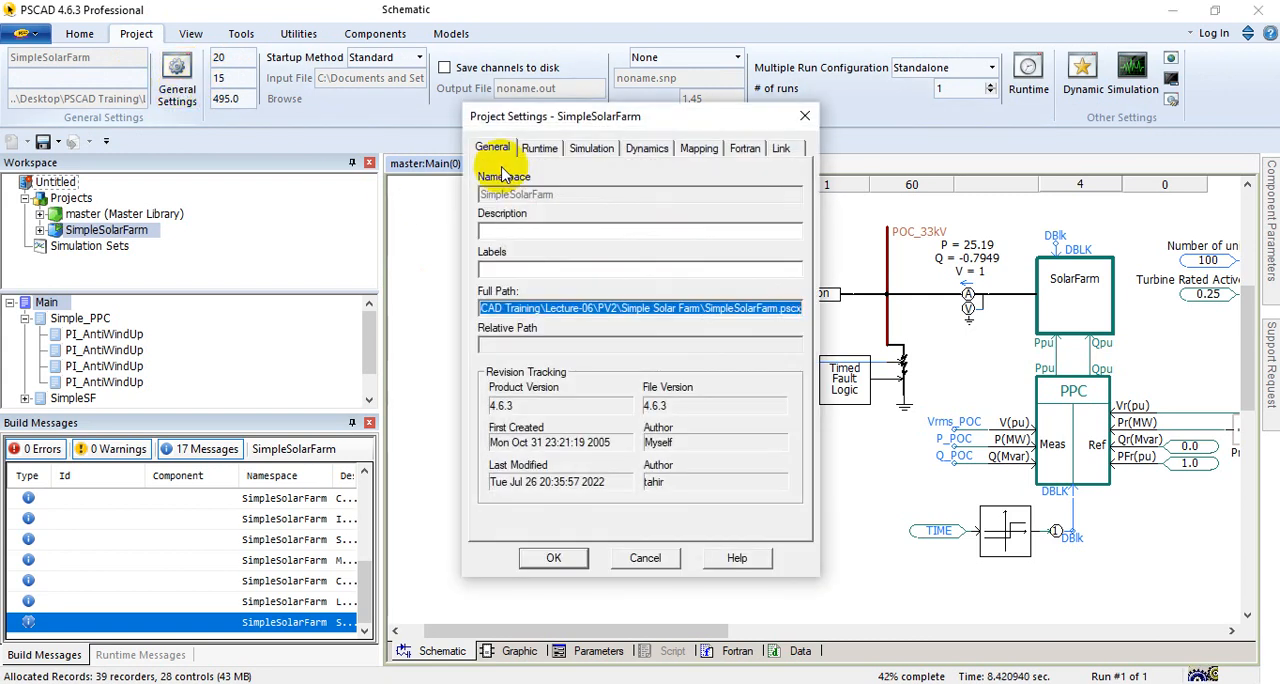
pyautogui.click(537, 148)
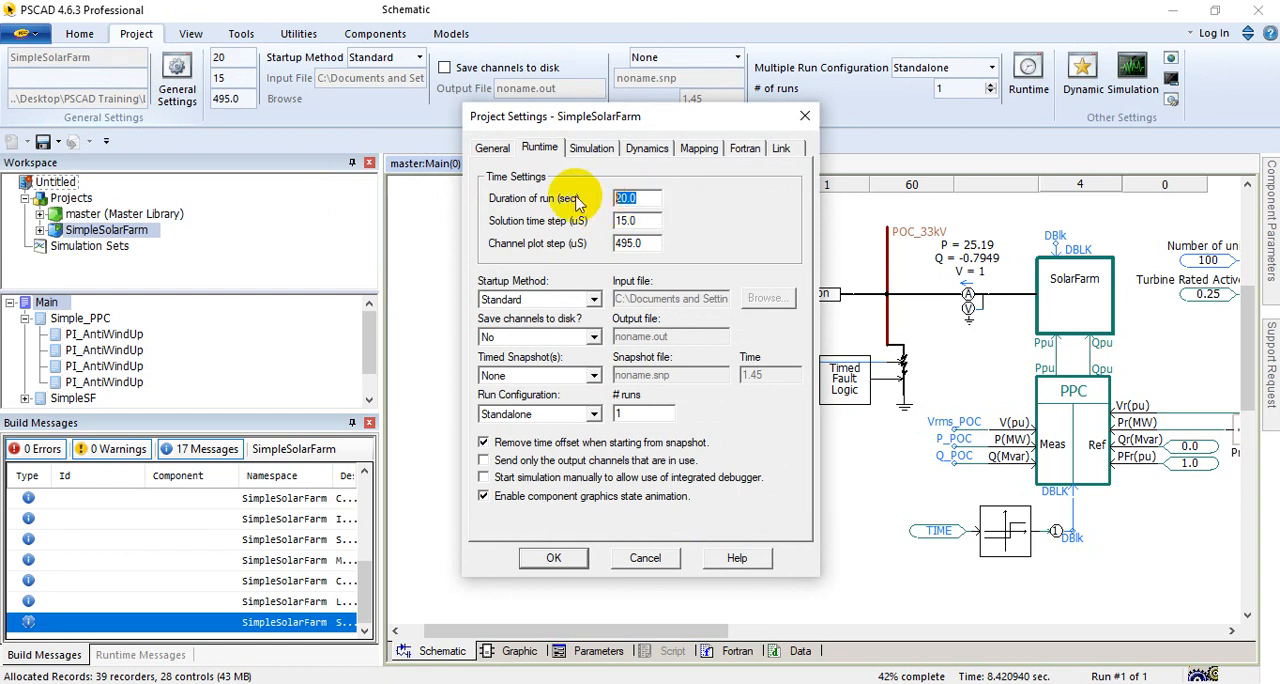
pyautogui.write('10')
pyautogui.click(555, 561)
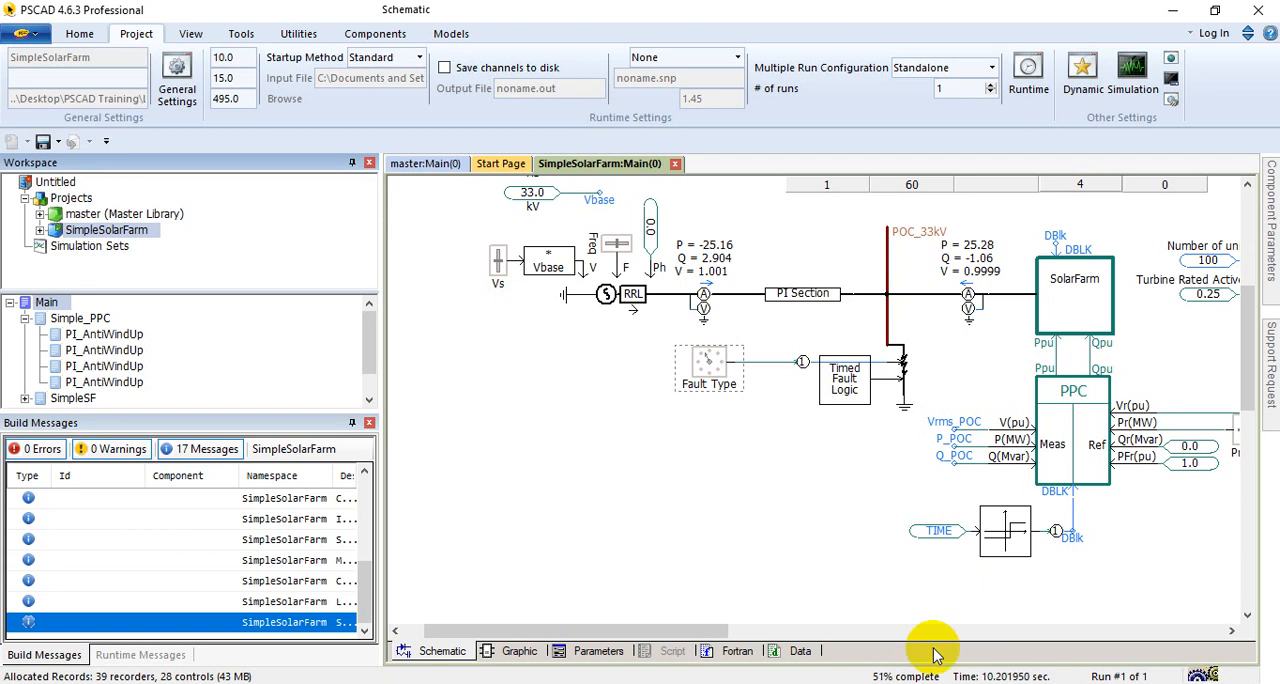
pyautogui.click(92, 34)
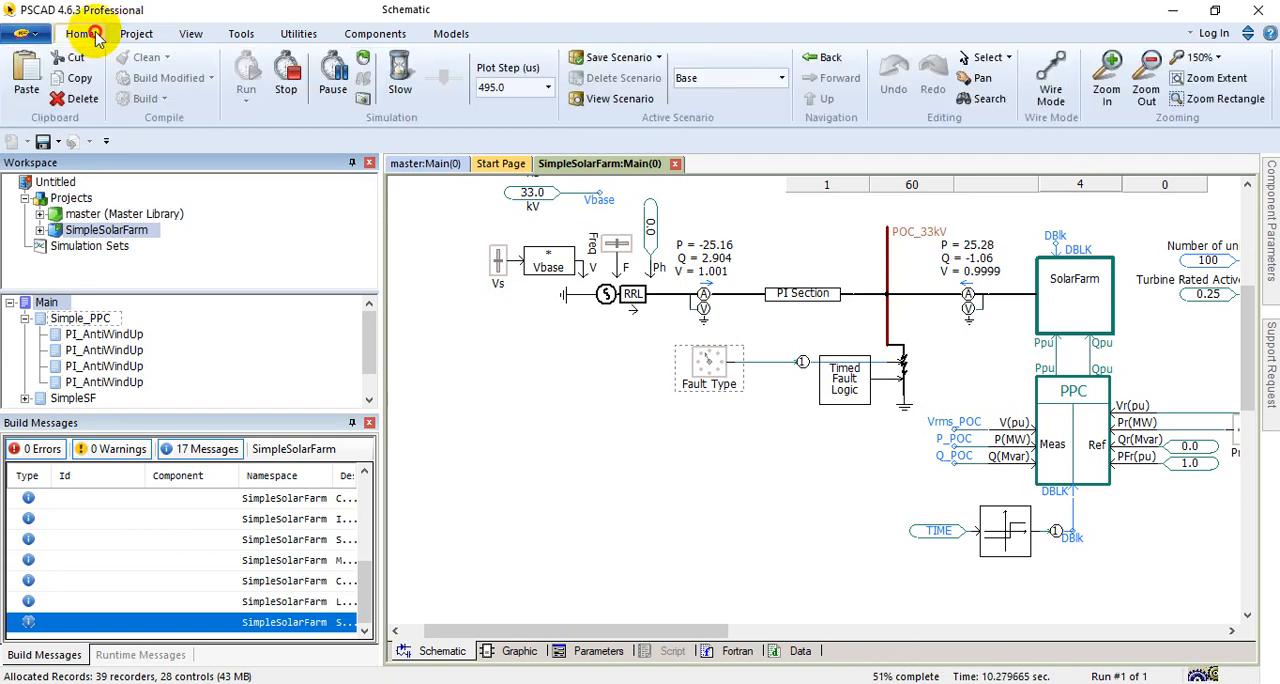
pyautogui.click(289, 80)
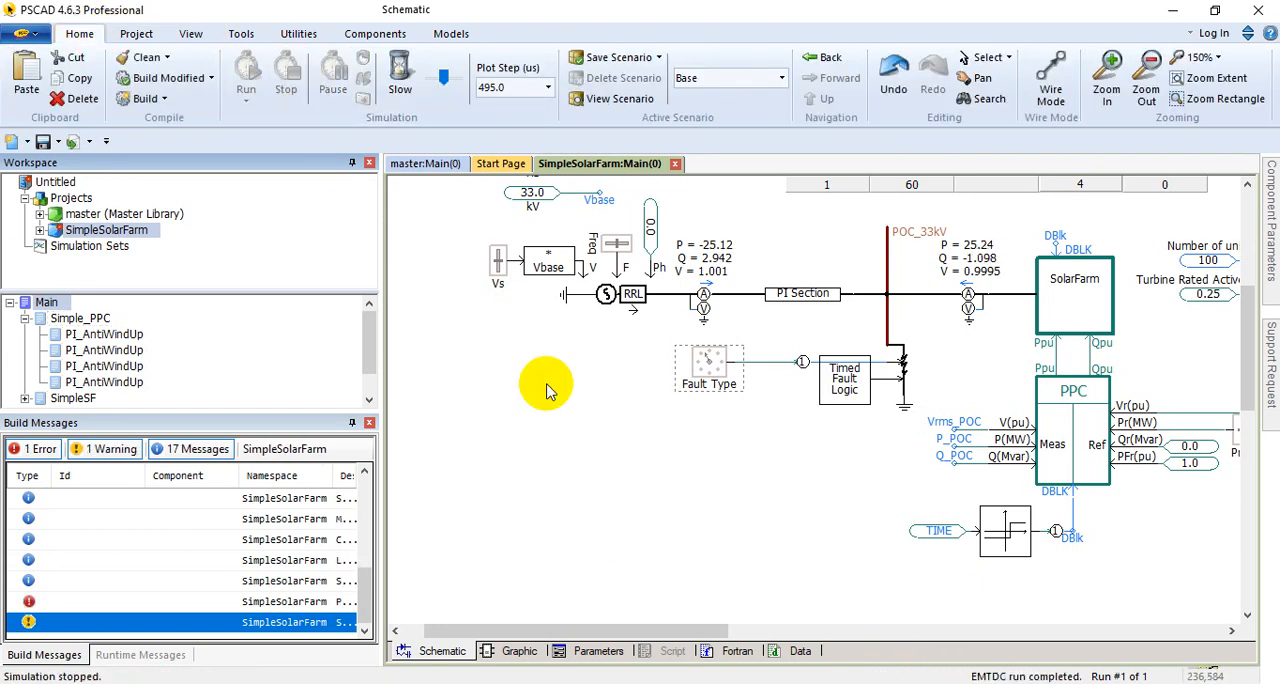
# Step: Find the Main graphs beside the schematic and reset the plots to the full extents of the recorded run
pyautogui.scroll(-6, 789, 449)
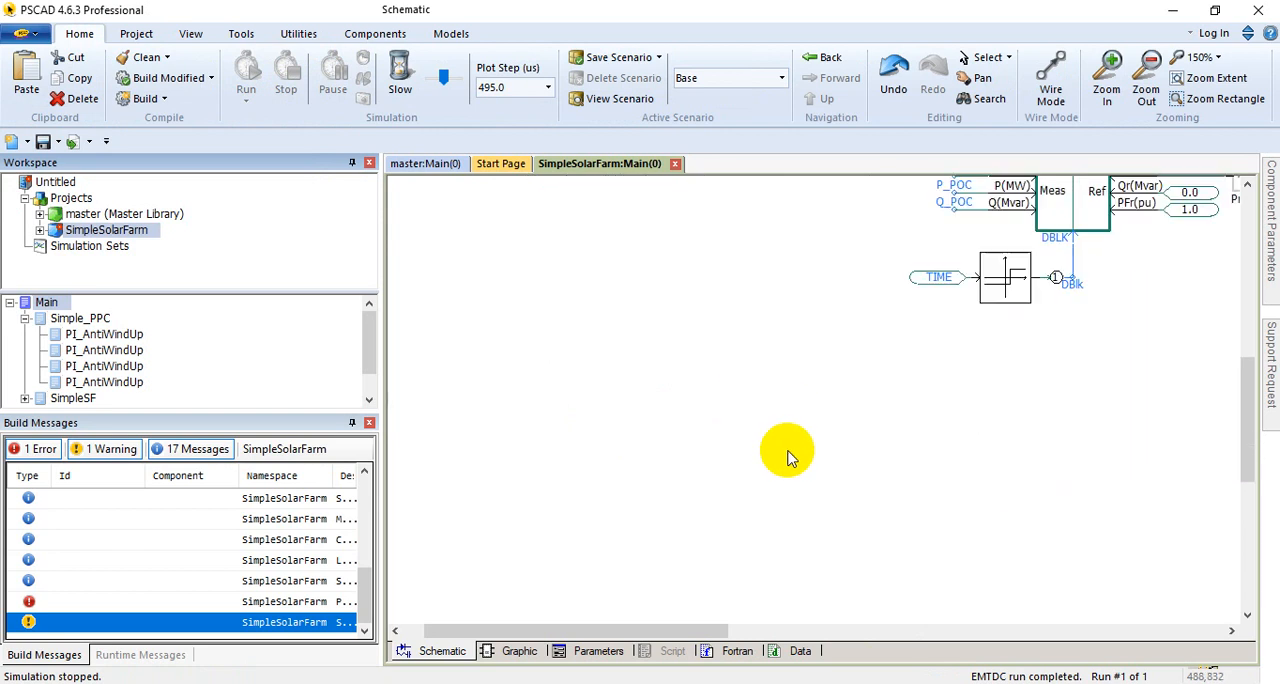
pyautogui.scroll(5, 789, 449)
pyautogui.moveTo(697, 628); pyautogui.dragTo(1029, 597)
pyautogui.scroll(3, 848, 515)
pyautogui.scroll(3, 794, 477)
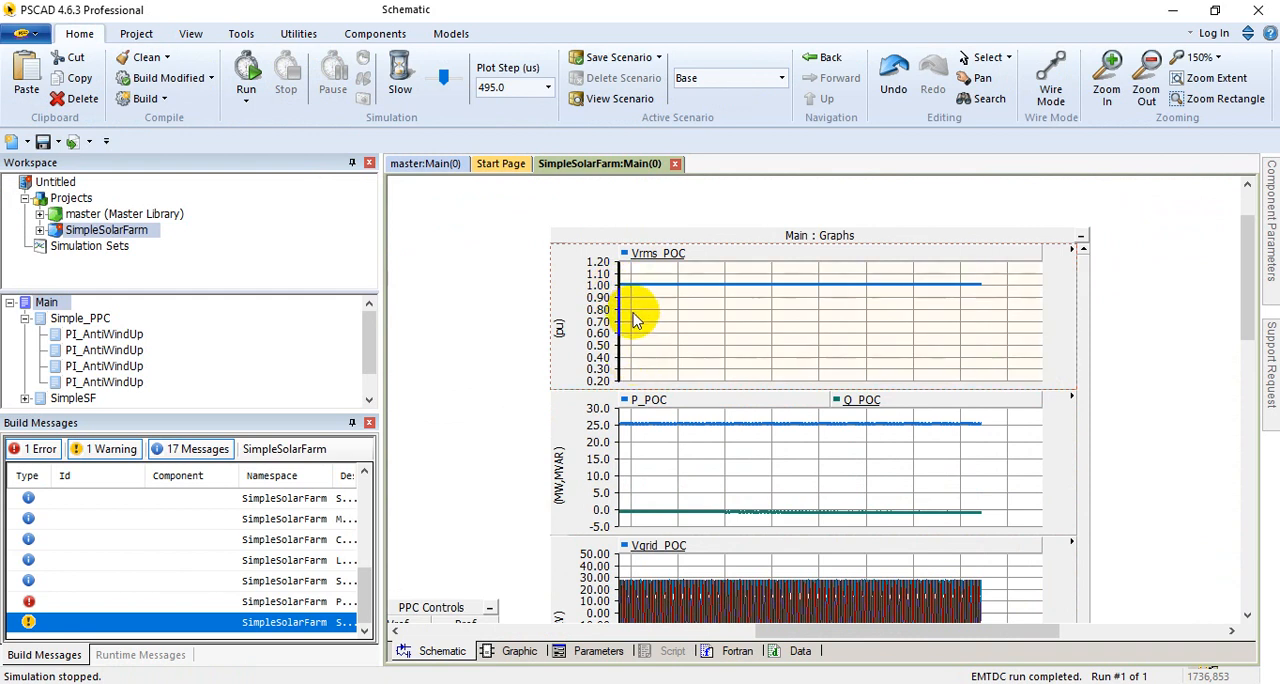
pyautogui.click(624, 447)
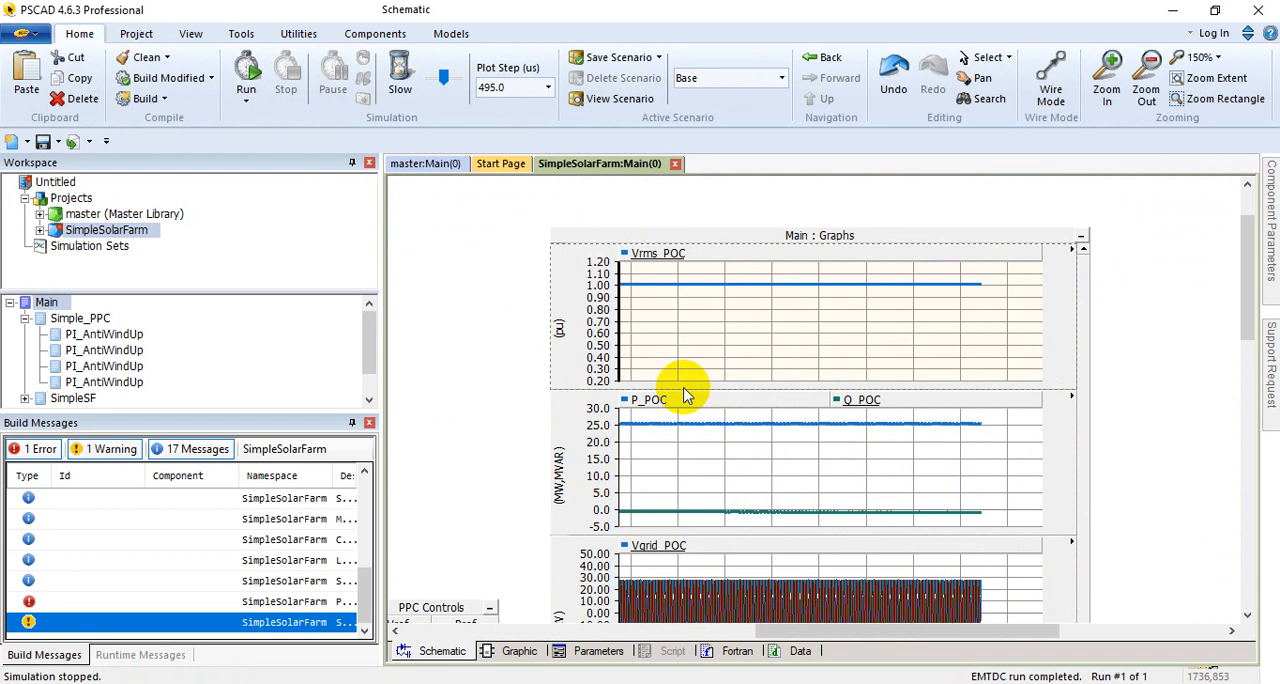
pyautogui.click(719, 306)
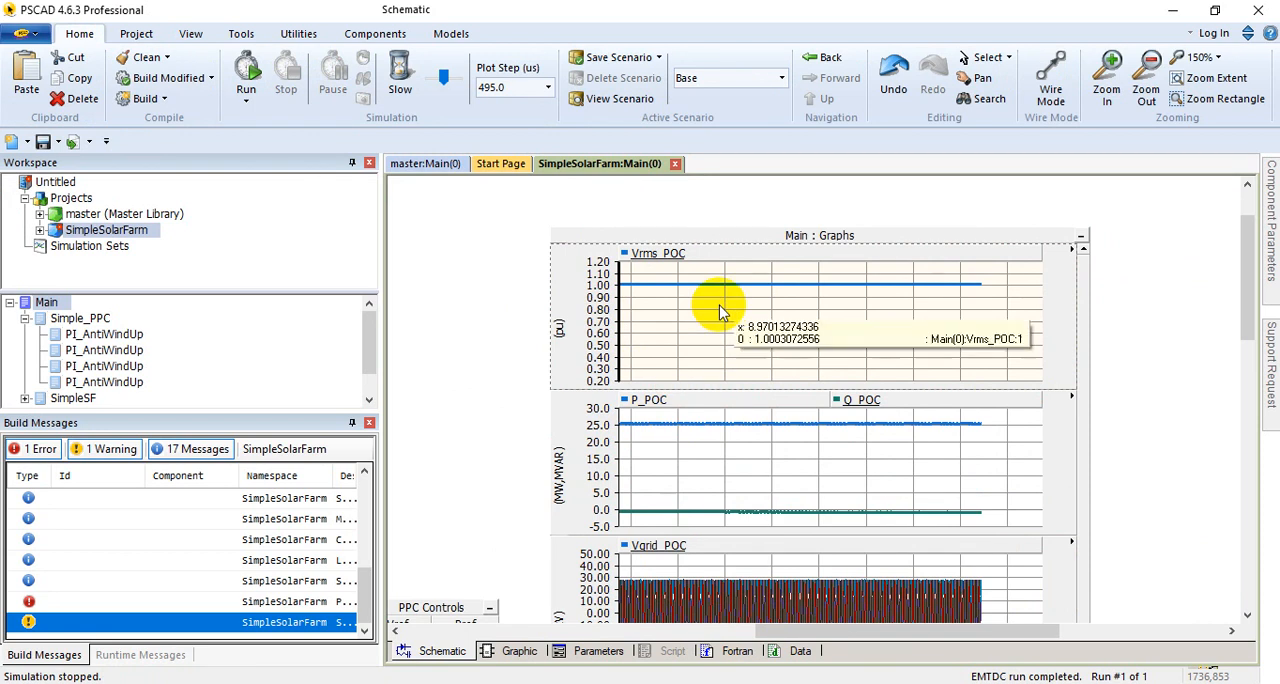
pyautogui.press('r')
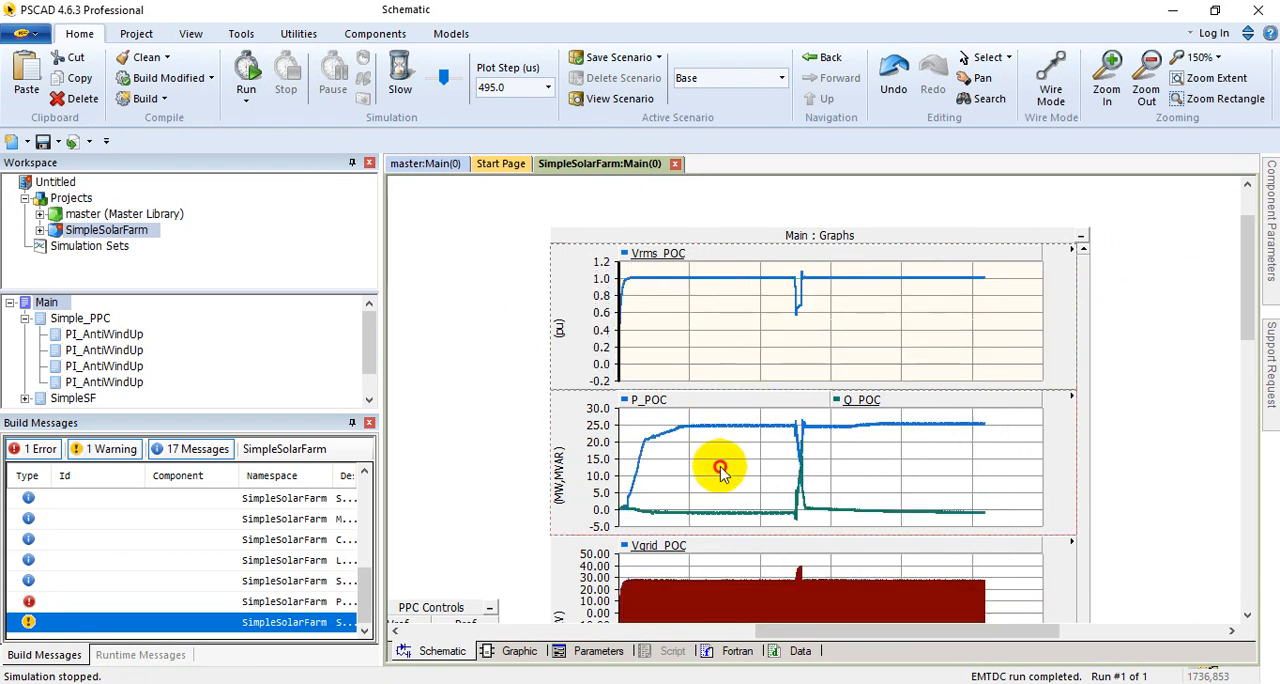
# Step: Examine the P_POC, Q_POC, Vgrid_POC and Igrid_POC curves over the whole run for the fault's effect
pyautogui.scroll(-1, 714, 471)
pyautogui.scroll(-3, 719, 490)
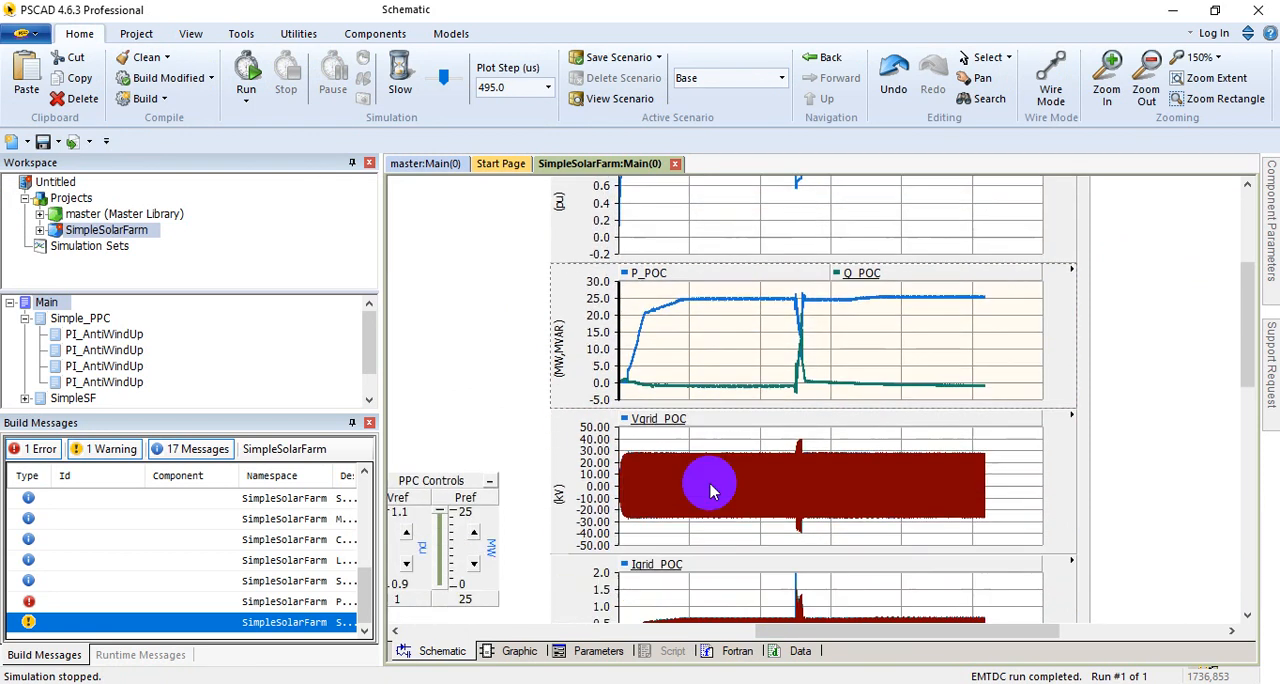
pyautogui.click(720, 603)
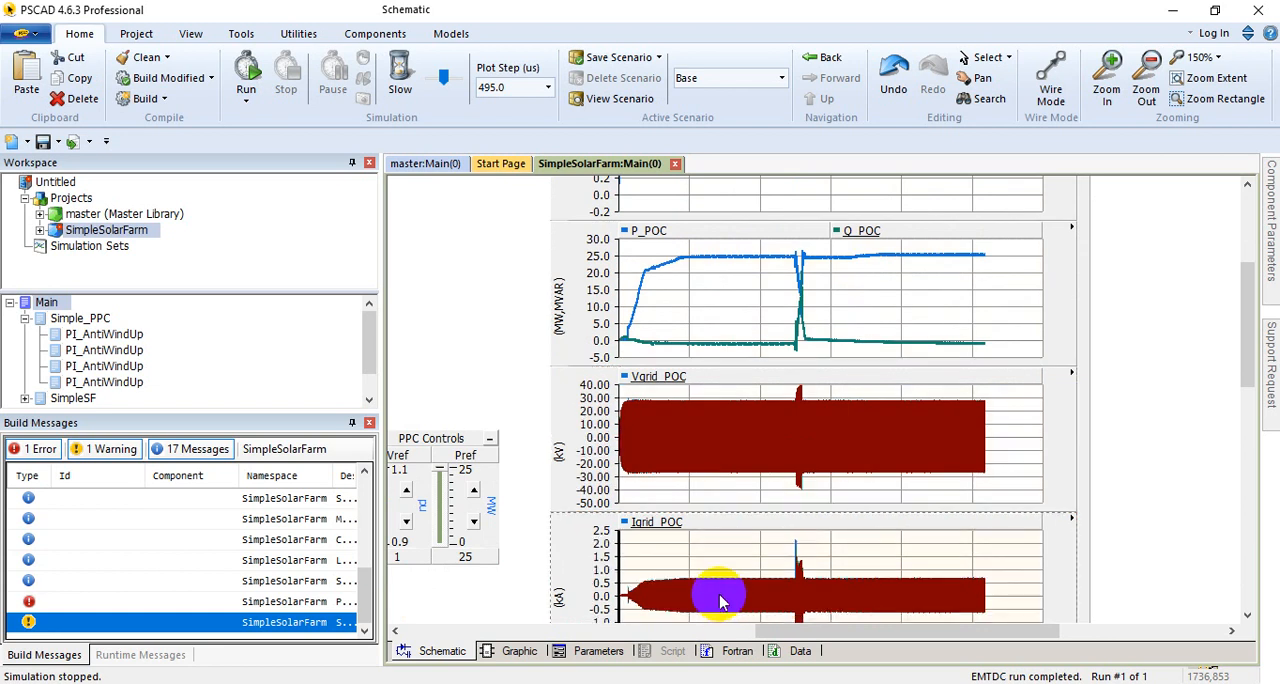
pyautogui.scroll(-5, 724, 580)
pyautogui.scroll(6, 733, 520)
pyautogui.scroll(4, 670, 330)
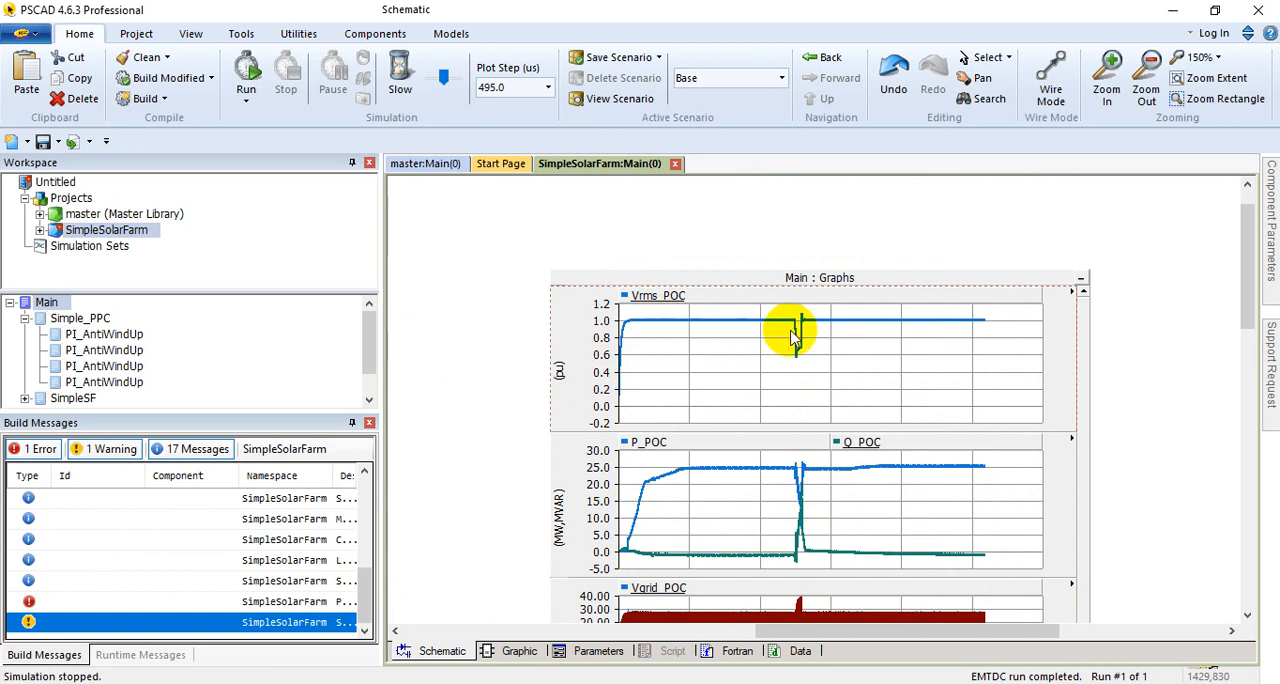
# Step: Check the time to apply fault and duration of fault in the Timed Fault Logic parameters, leaving them unedited
pyautogui.click(820, 636)
pyautogui.moveTo(820, 636); pyautogui.dragTo(609, 611)
pyautogui.scroll(-4, 651, 549)
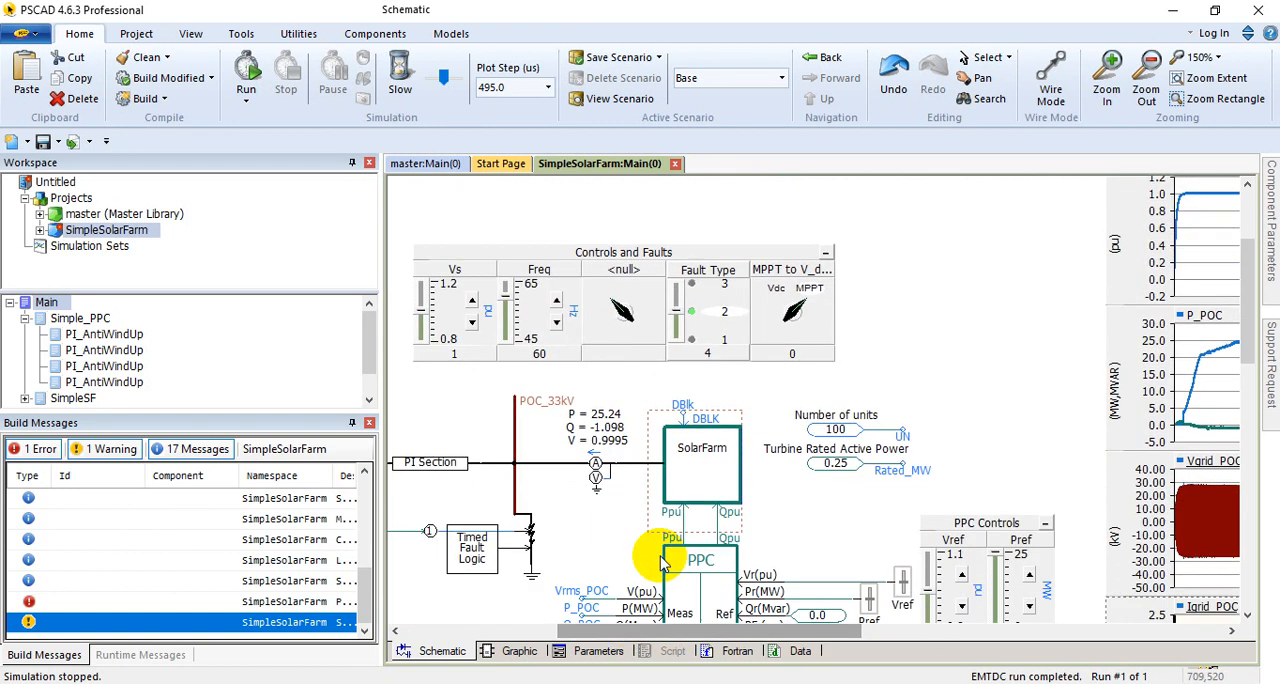
pyautogui.doubleClick(470, 505)
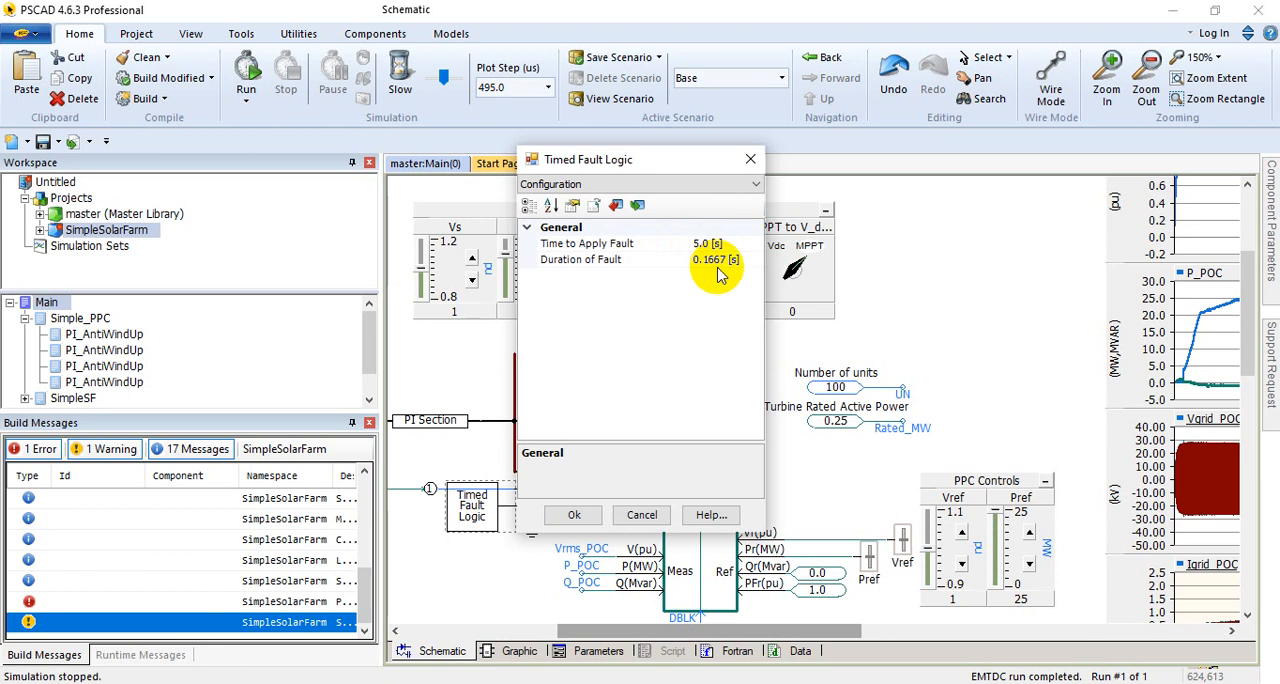
pyautogui.click(641, 514)
# Step: Return to the Main graphs and compare the Vrms_POC, P_POC and Q_POC curves before, during and after the fault
pyautogui.moveTo(730, 631); pyautogui.dragTo(905, 628)
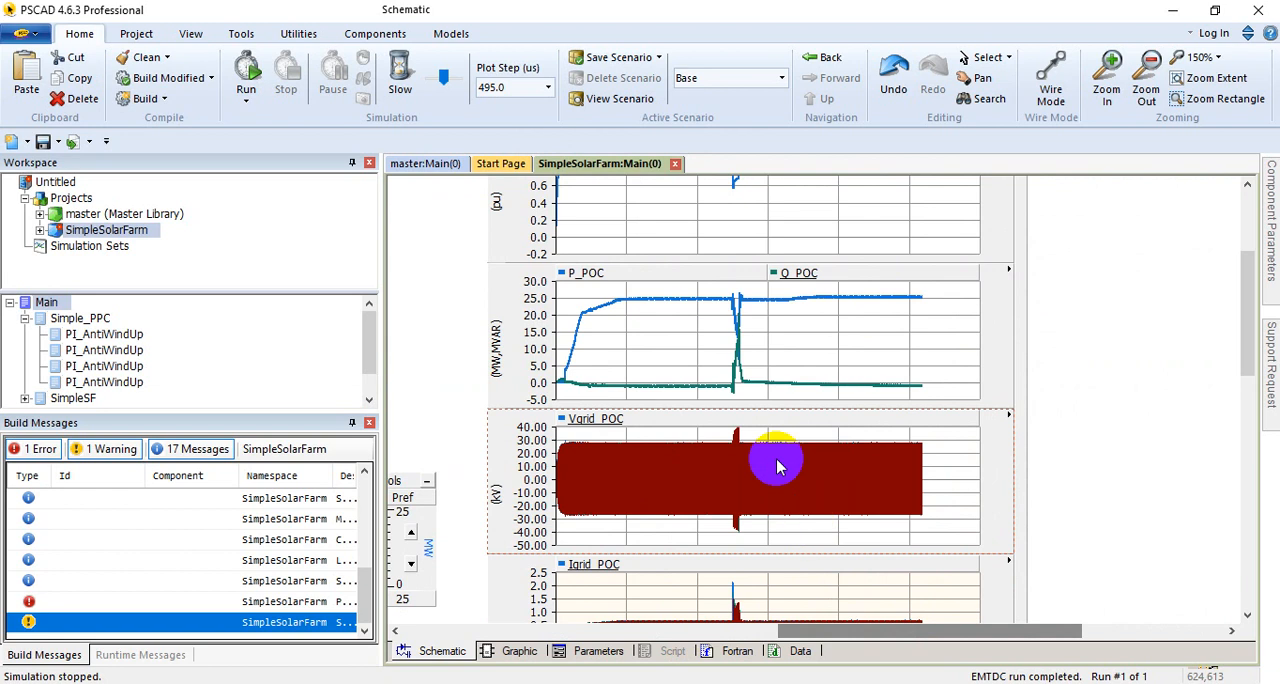
pyautogui.scroll(3, 779, 466)
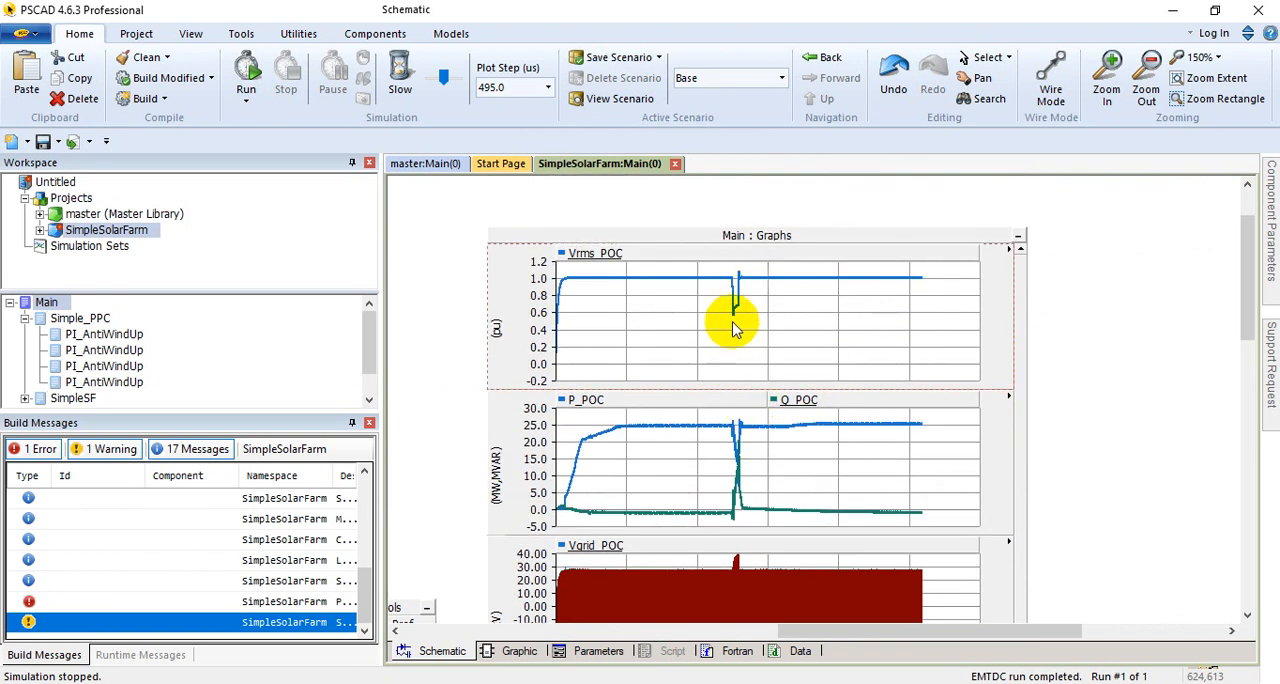
pyautogui.scroll(-2, 733, 300)
pyautogui.scroll(1, 735, 295)
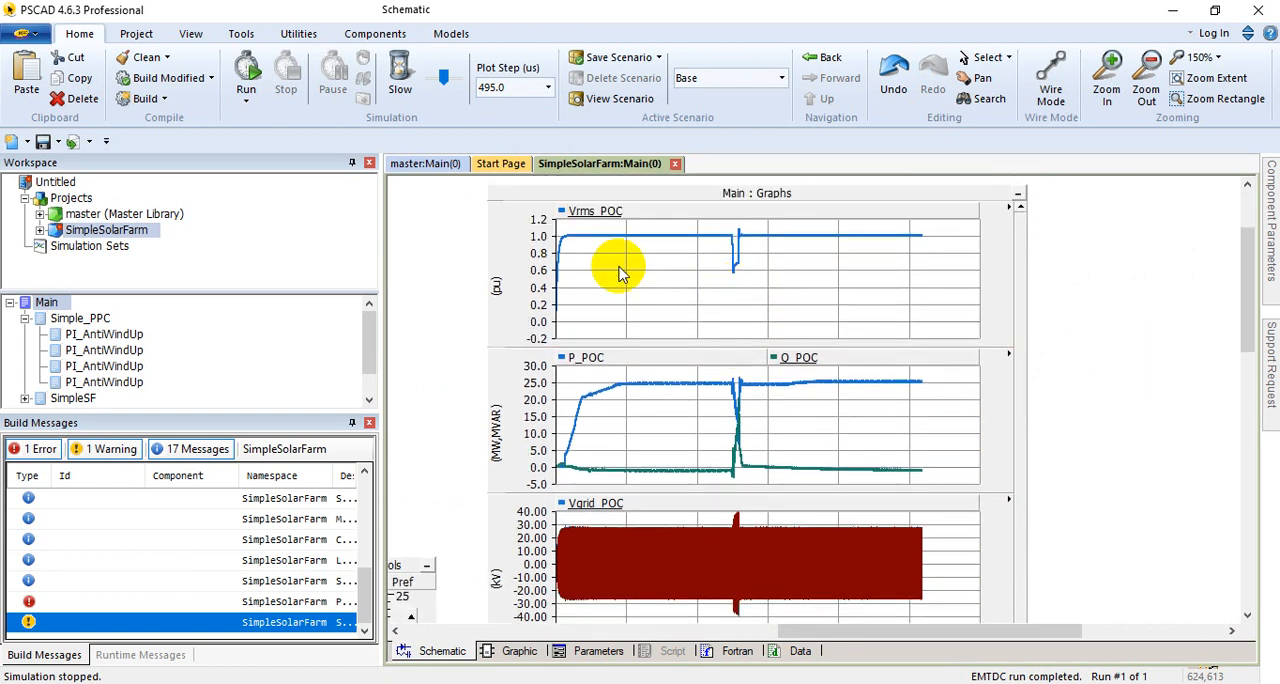
pyautogui.scroll(-3, 700, 320)
pyautogui.scroll(1, 552, 415)
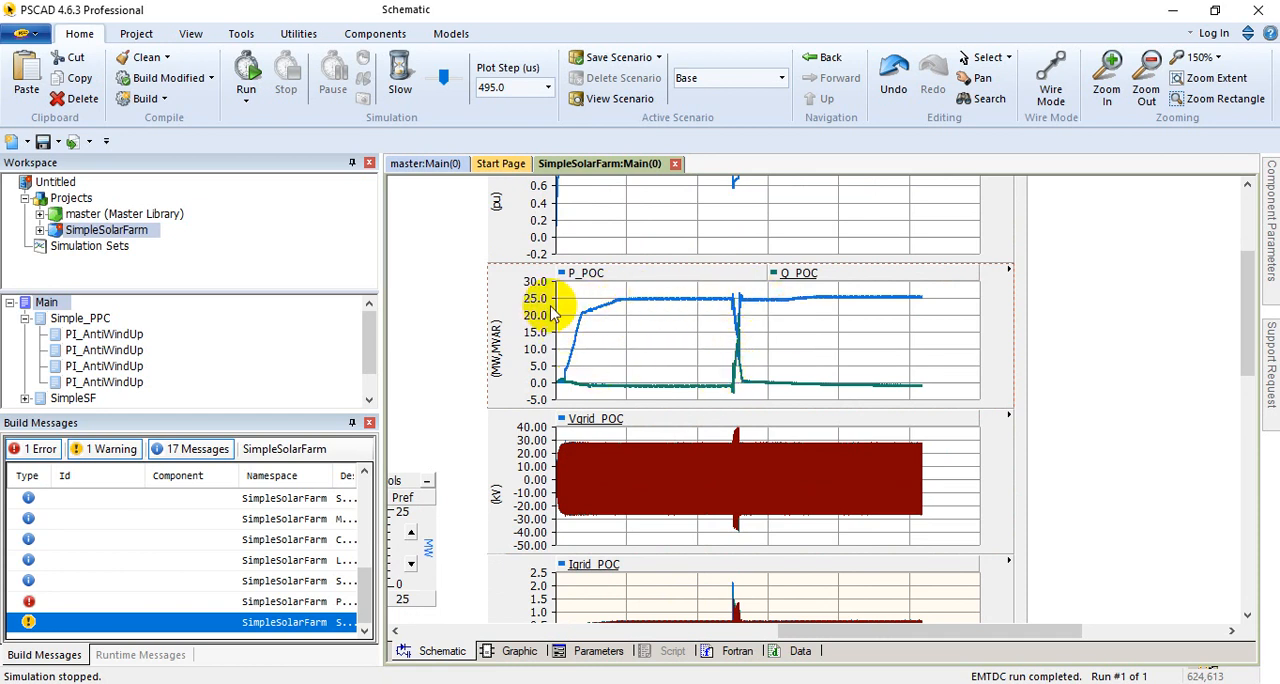
# Step: Magnify the pre-fault portion of the P_POC and Q_POC plot and restore the full time range
pyautogui.moveTo(603, 290); pyautogui.dragTo(662, 352)
pyautogui.moveTo(609, 312); pyautogui.dragTo(670, 360)
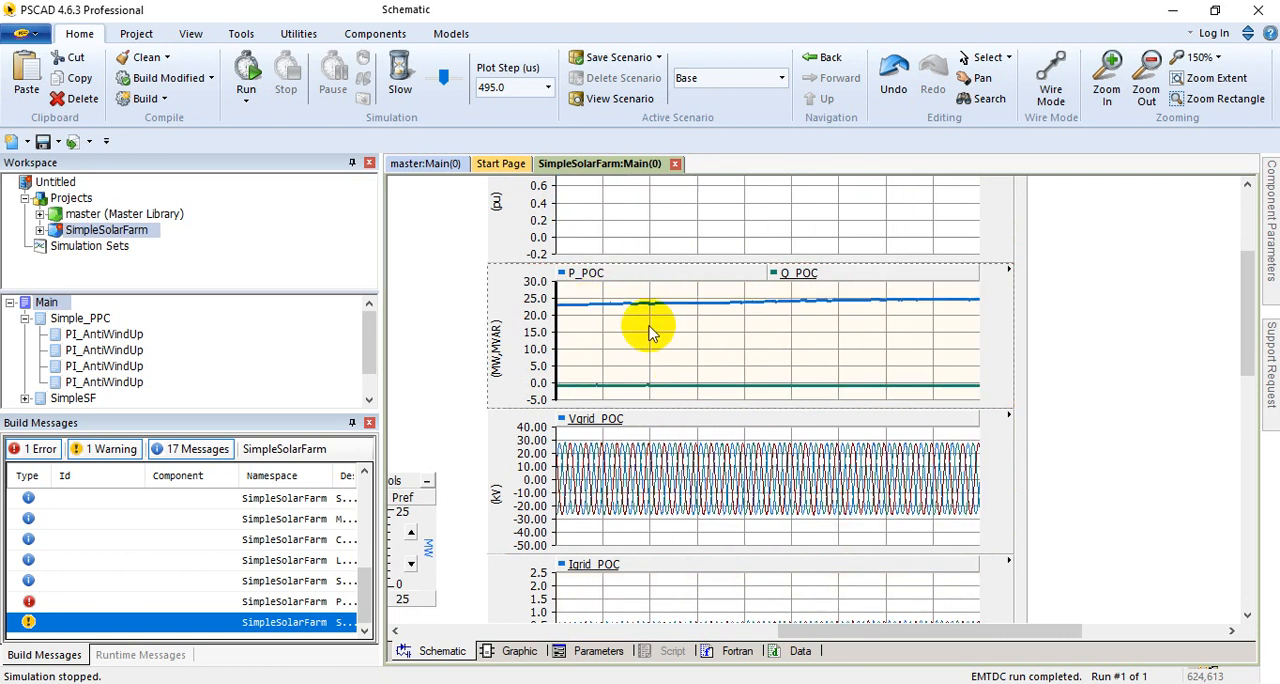
pyautogui.press('x')
# Step: Zoom the Vgrid_POC plot to about 1.4 to 3.0 s and inspect all the Main graphs over that interval
pyautogui.scroll(-1, 629, 402)
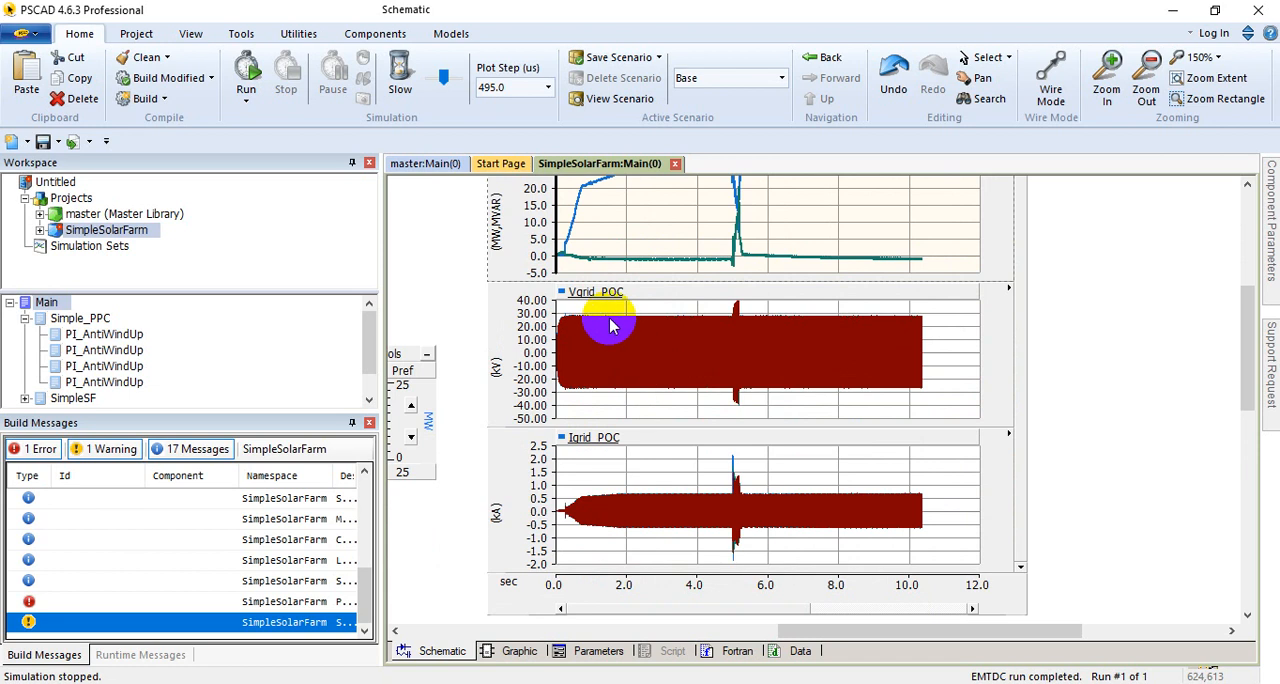
pyautogui.moveTo(612, 326); pyautogui.dragTo(664, 366)
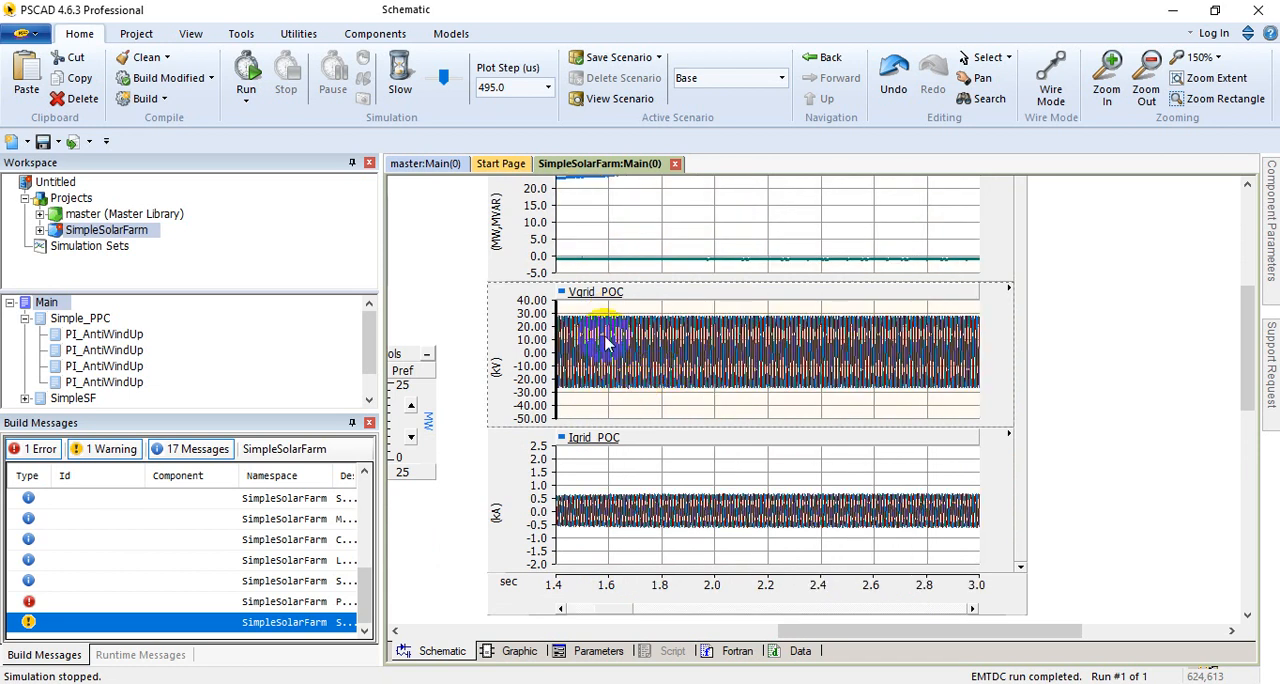
pyautogui.scroll(3, 571, 380)
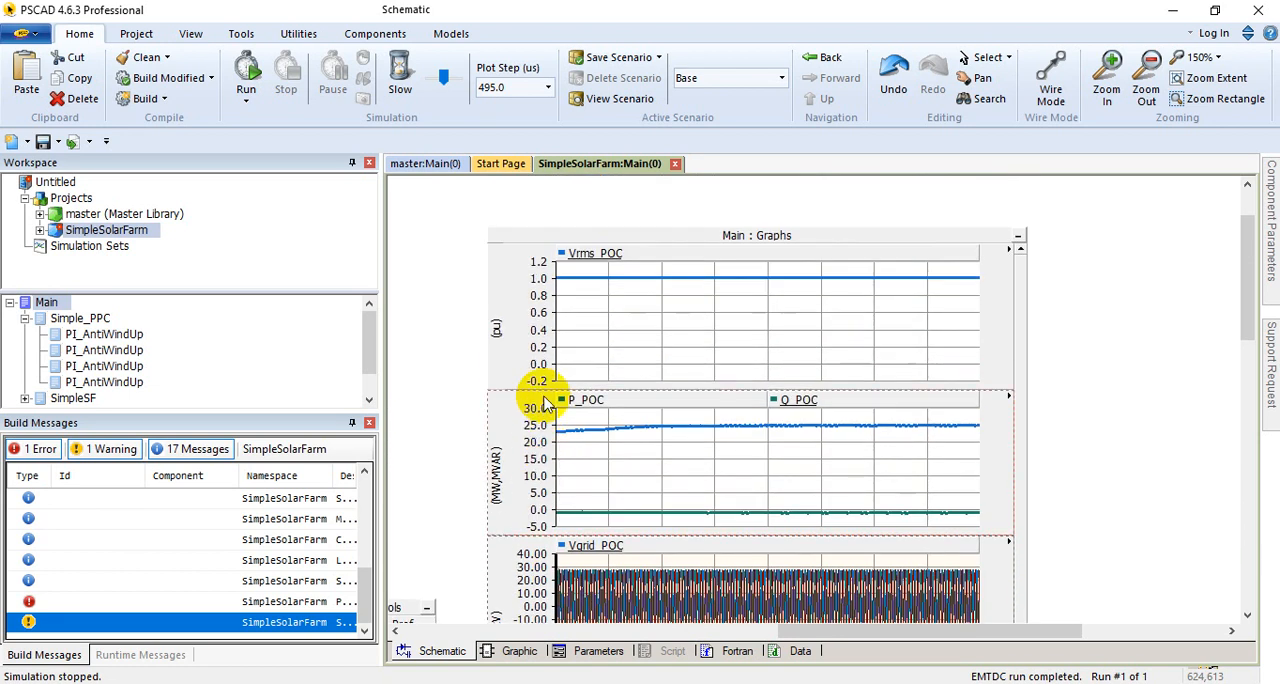
pyautogui.scroll(-2, 535, 400)
pyautogui.scroll(-5, 546, 385)
pyautogui.scroll(2, 560, 428)
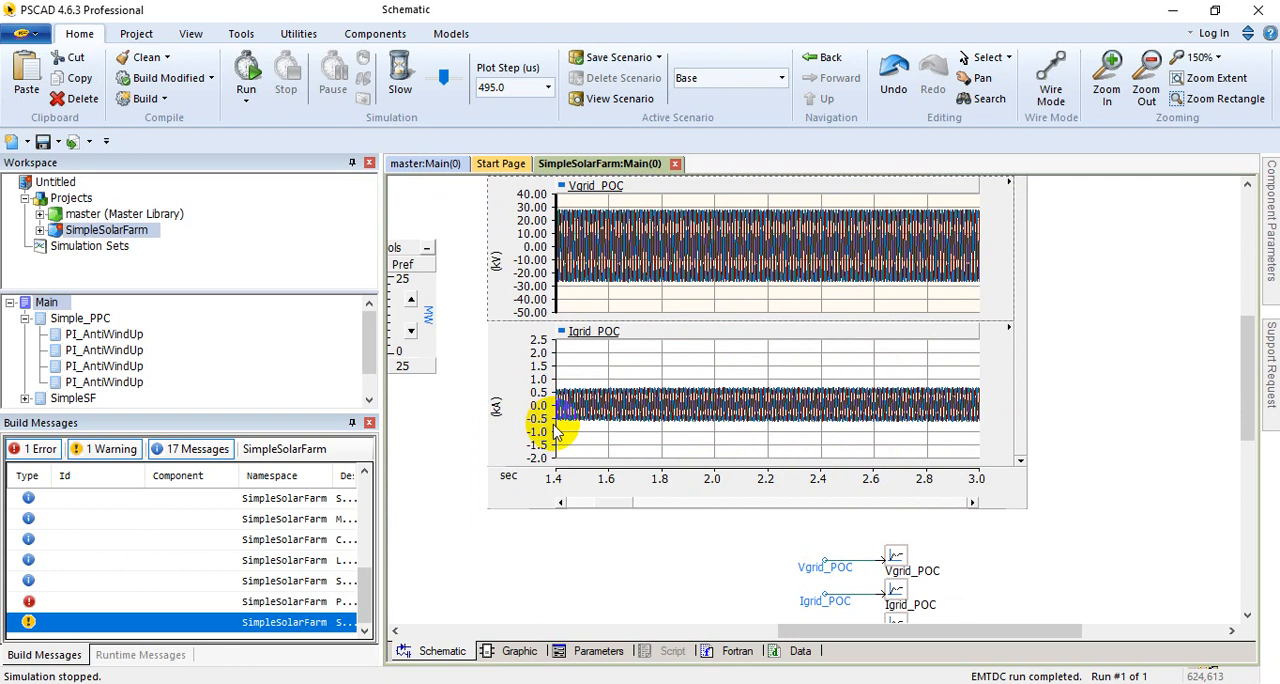
pyautogui.scroll(1, 622, 413)
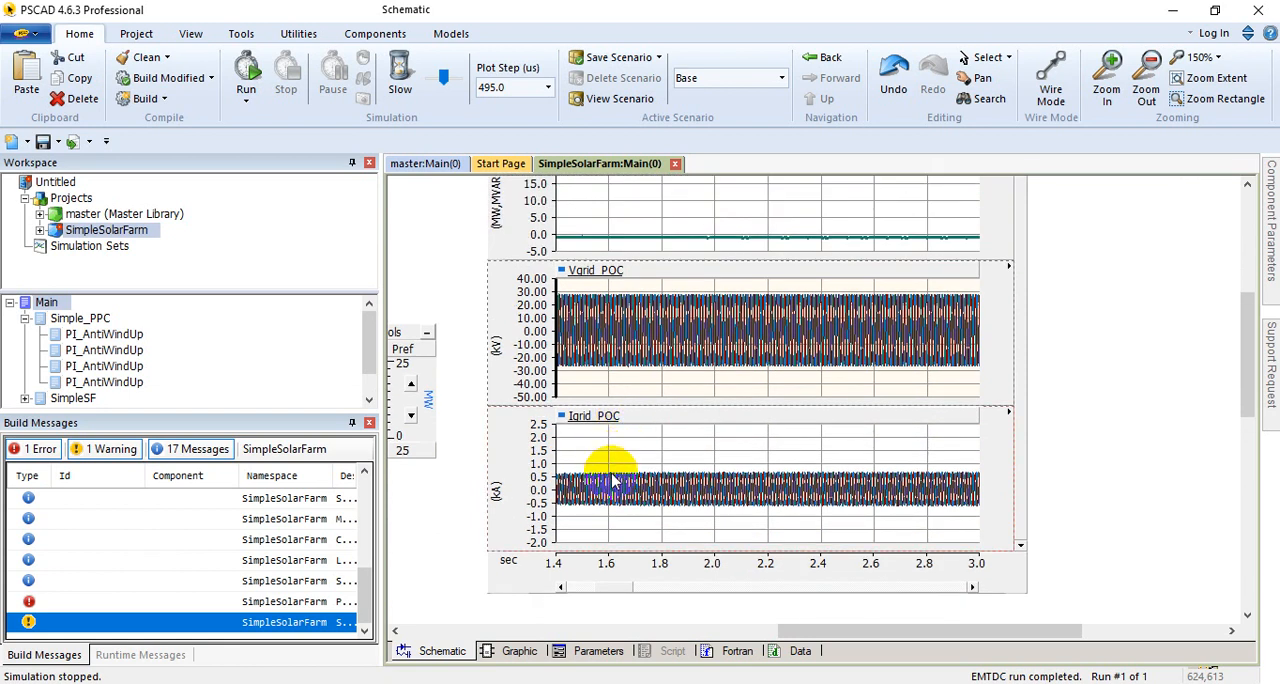
# Step: Zoom the Igrid_POC plot to about 1.55 to 1.90 s and inspect the waveforms and the P_POC and Q_POC readings
pyautogui.moveTo(607, 480); pyautogui.dragTo(676, 508)
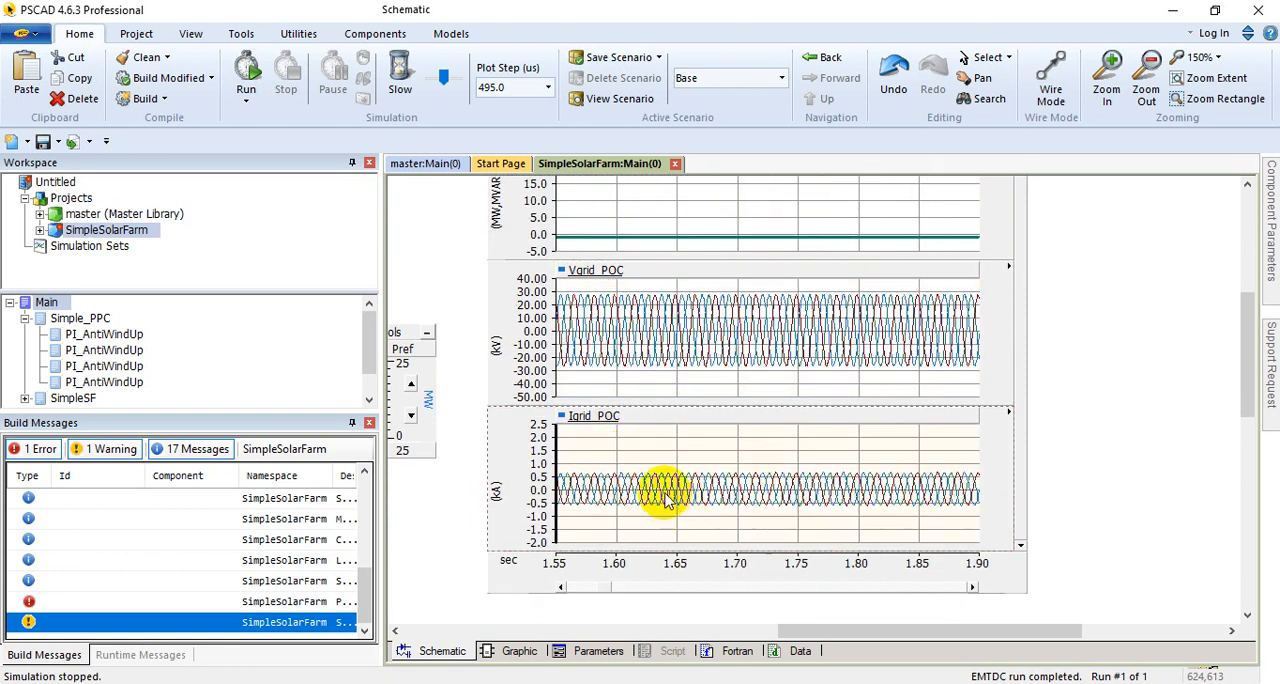
pyautogui.scroll(-4, 670, 492)
pyautogui.scroll(9, 686, 505)
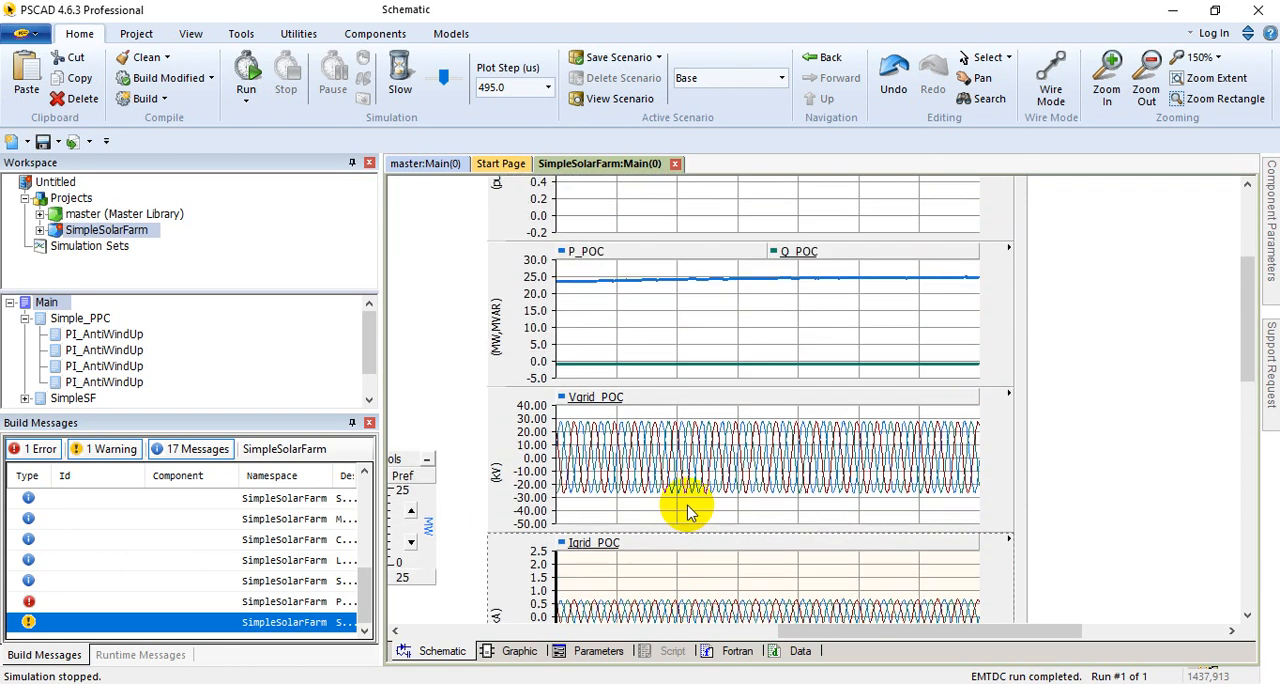
pyautogui.scroll(2, 686, 500)
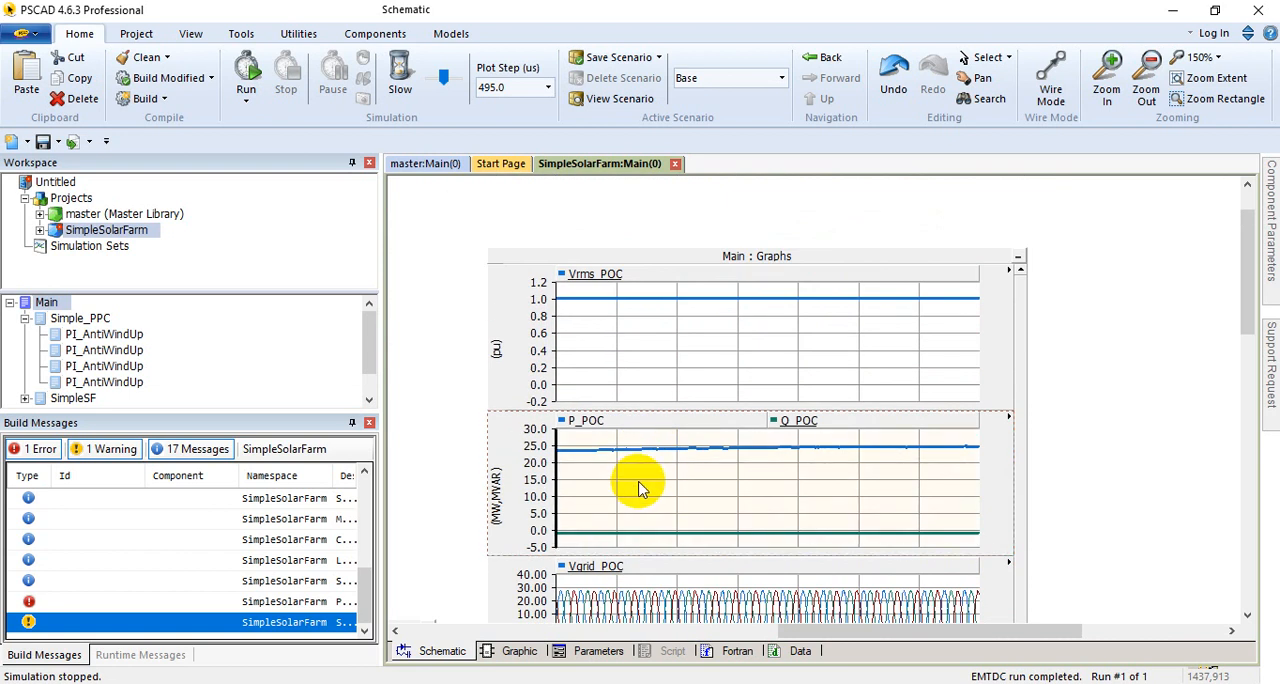
pyautogui.moveTo(641, 488)
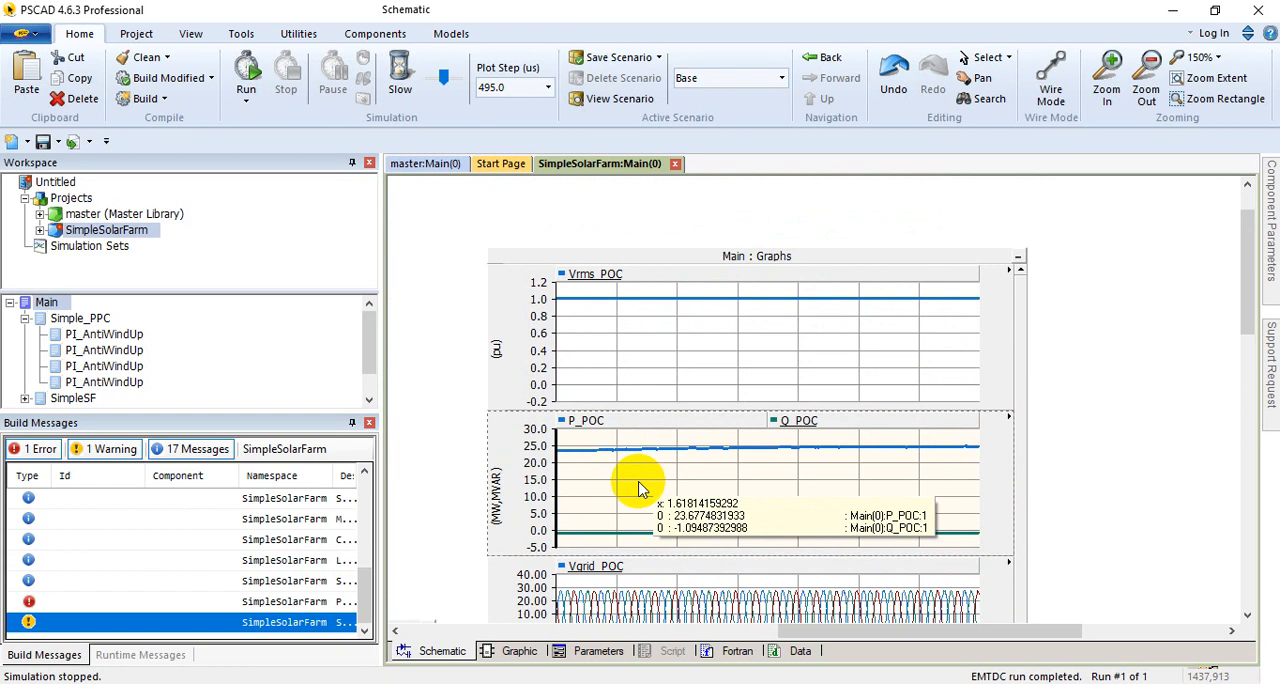
# Step: Review the number of units, turbine rated active power and PPC Controls settings around the SolarFarm block in the schematic
pyautogui.moveTo(814, 630); pyautogui.dragTo(638, 632)
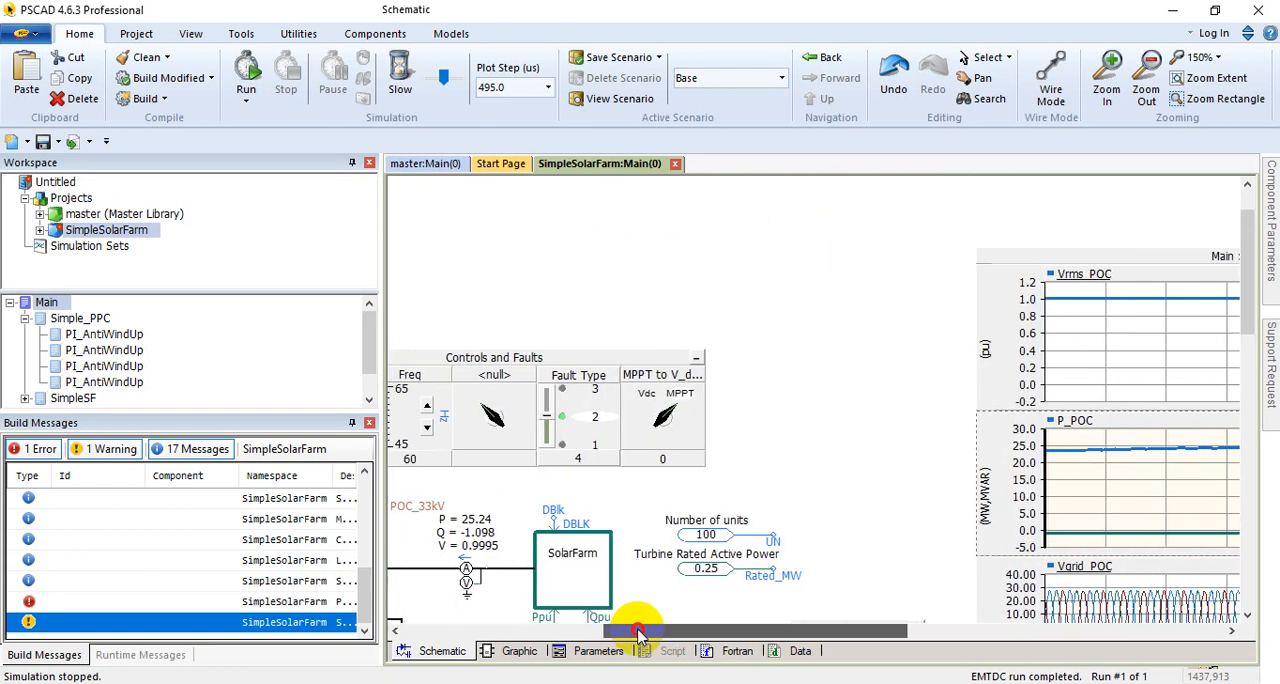
pyautogui.scroll(-2, 683, 564)
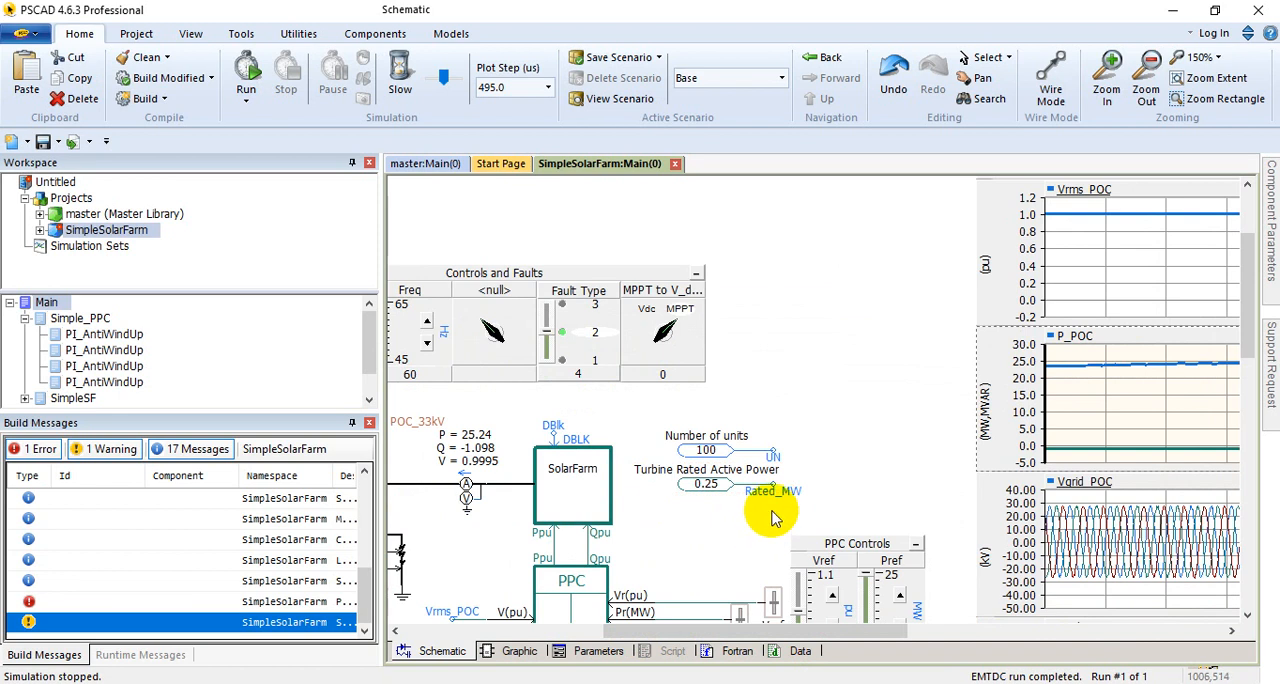
pyautogui.scroll(-3, 740, 586)
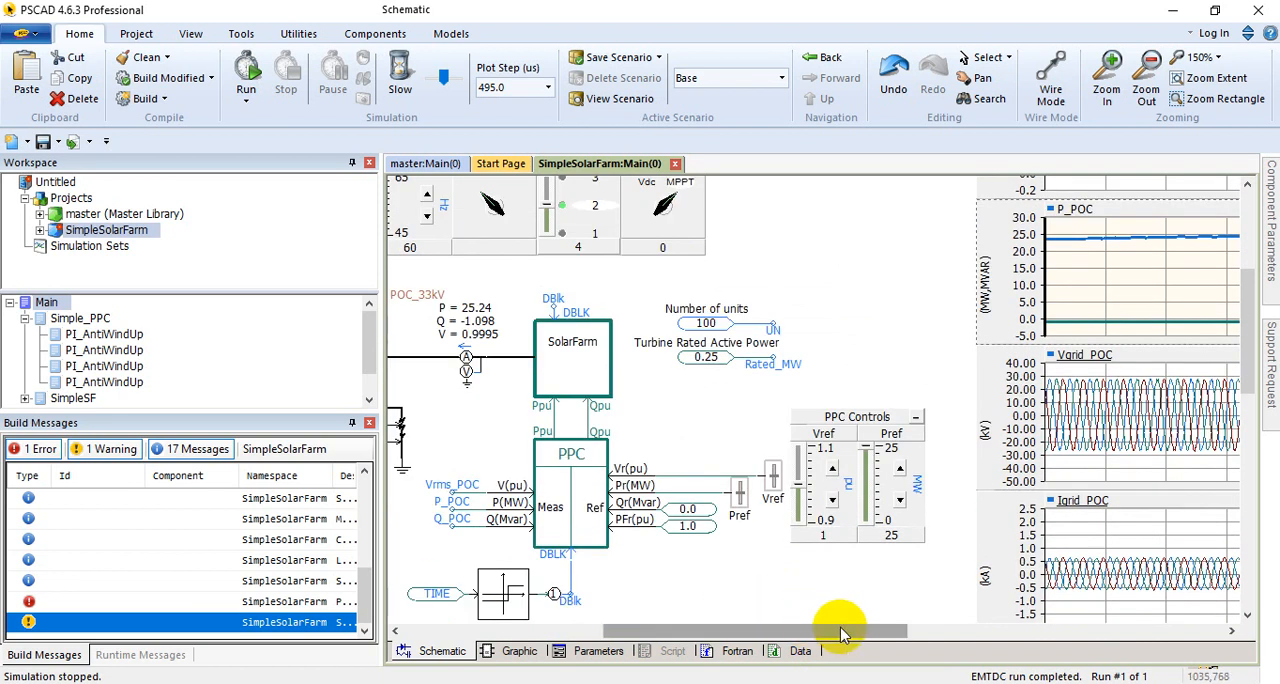
pyautogui.moveTo(840, 634); pyautogui.dragTo(912, 622)
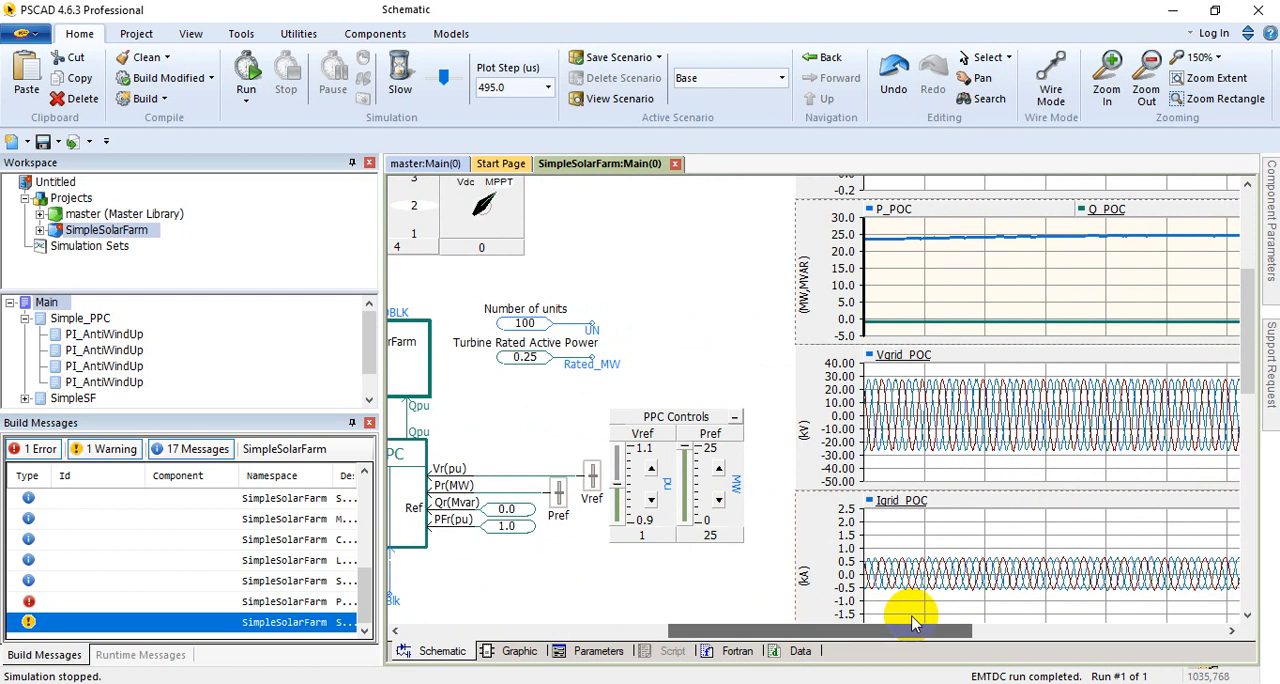
pyautogui.moveTo(720, 632); pyautogui.dragTo(512, 640)
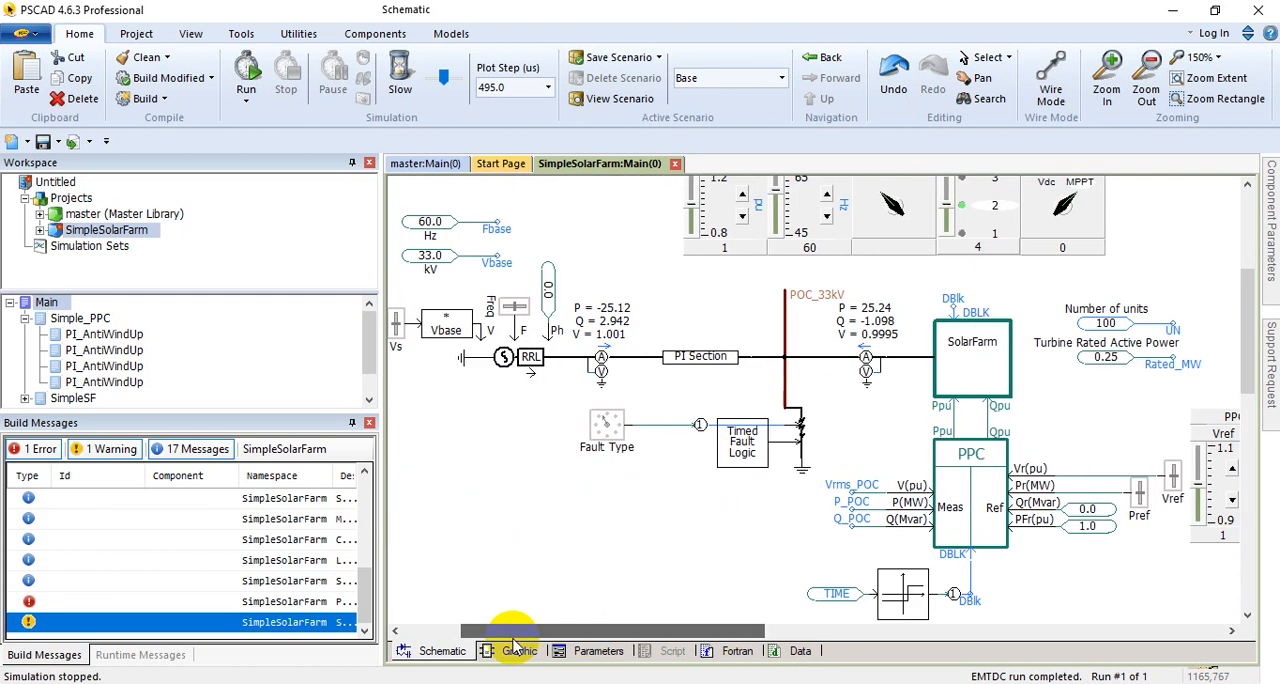
# Step: Open the SolarFarm block's SimpleSF page and examine its VrefMPPT and Vpv, I_dc and Ipv, Ref_Boost, Delta and PLL_f graphs
pyautogui.doubleClick(995, 372)
pyautogui.moveTo(571, 631); pyautogui.dragTo(986, 624)
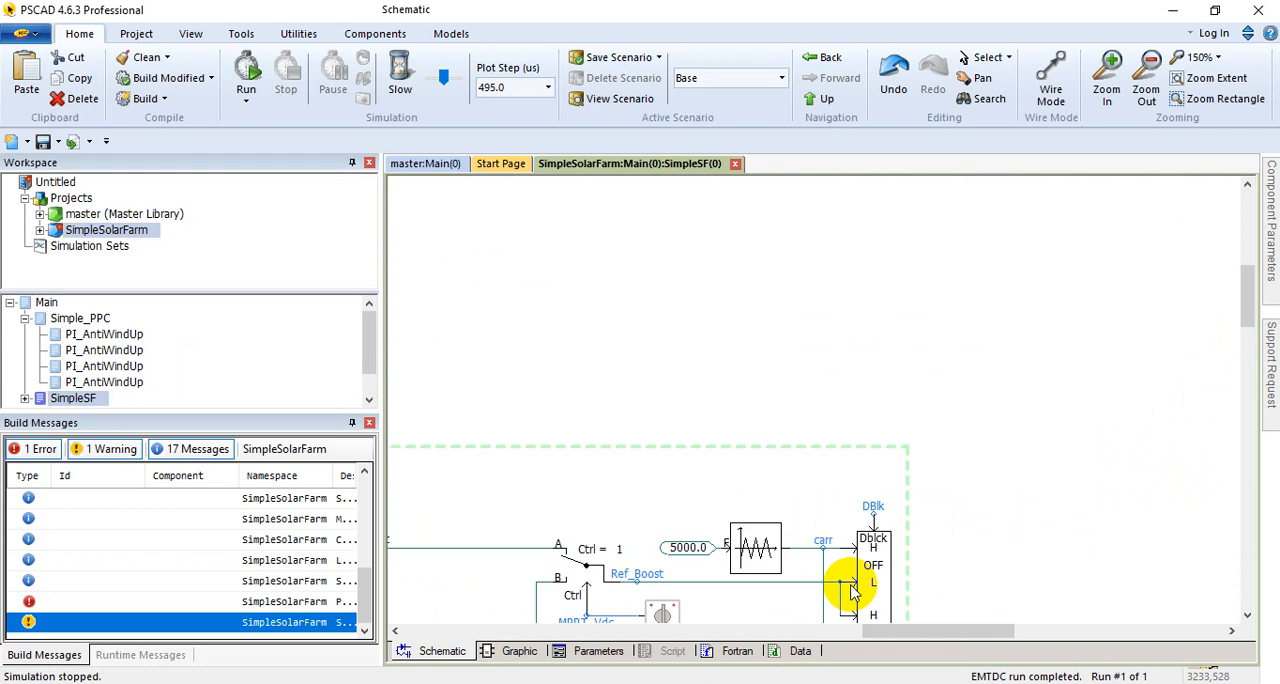
pyautogui.scroll(-10, 851, 592)
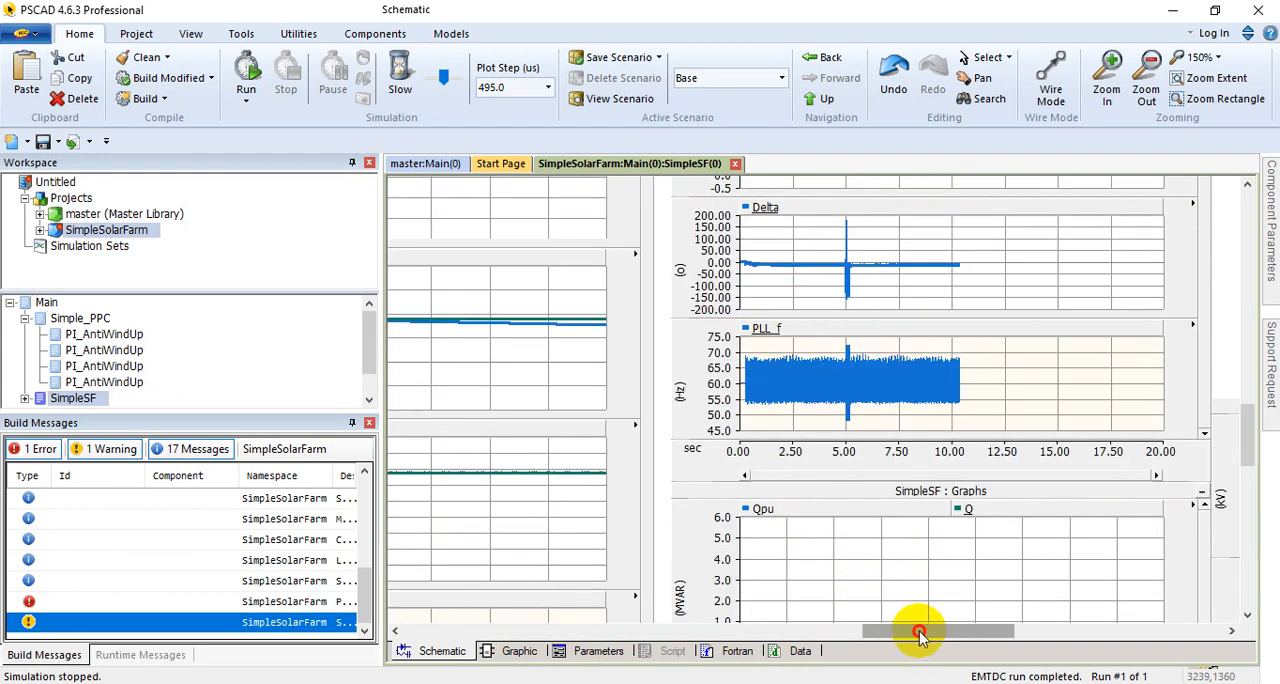
pyautogui.moveTo(920, 632); pyautogui.dragTo(854, 630)
pyautogui.scroll(3, 897, 530)
pyautogui.scroll(-3, 847, 527)
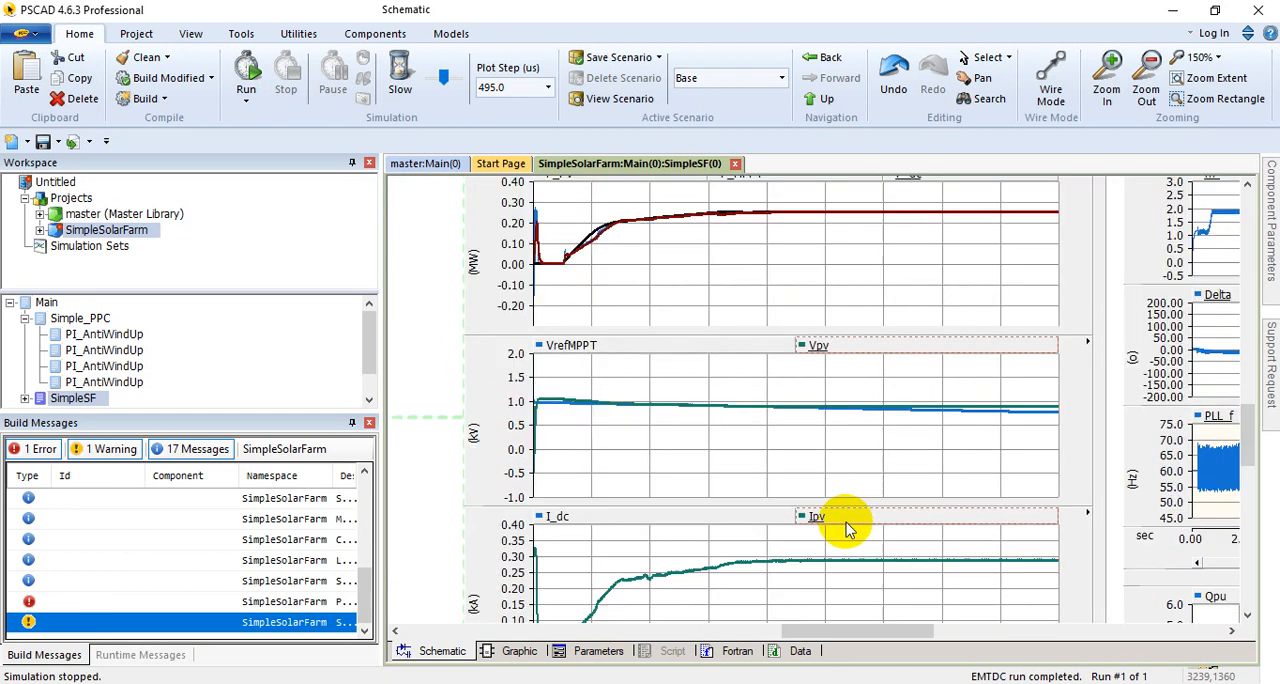
pyautogui.scroll(-3, 845, 525)
pyautogui.scroll(-3, 818, 540)
pyautogui.scroll(2, 813, 548)
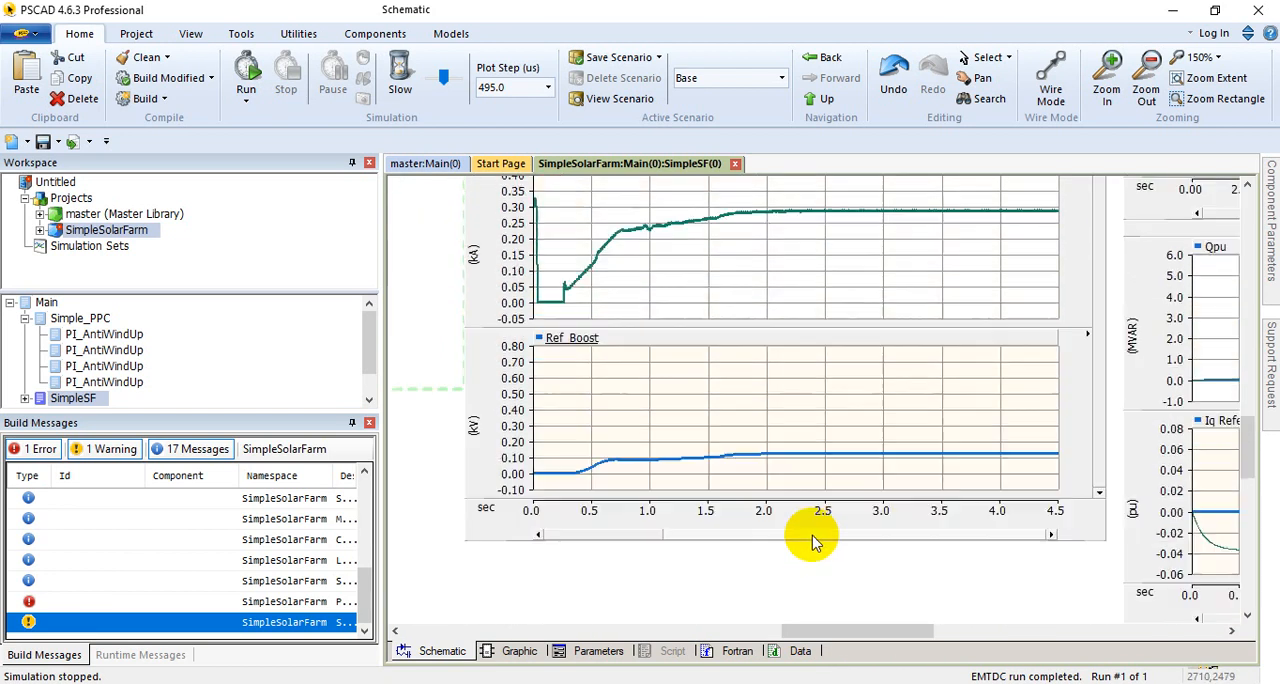
pyautogui.scroll(5, 813, 540)
pyautogui.moveTo(894, 630); pyautogui.dragTo(914, 631)
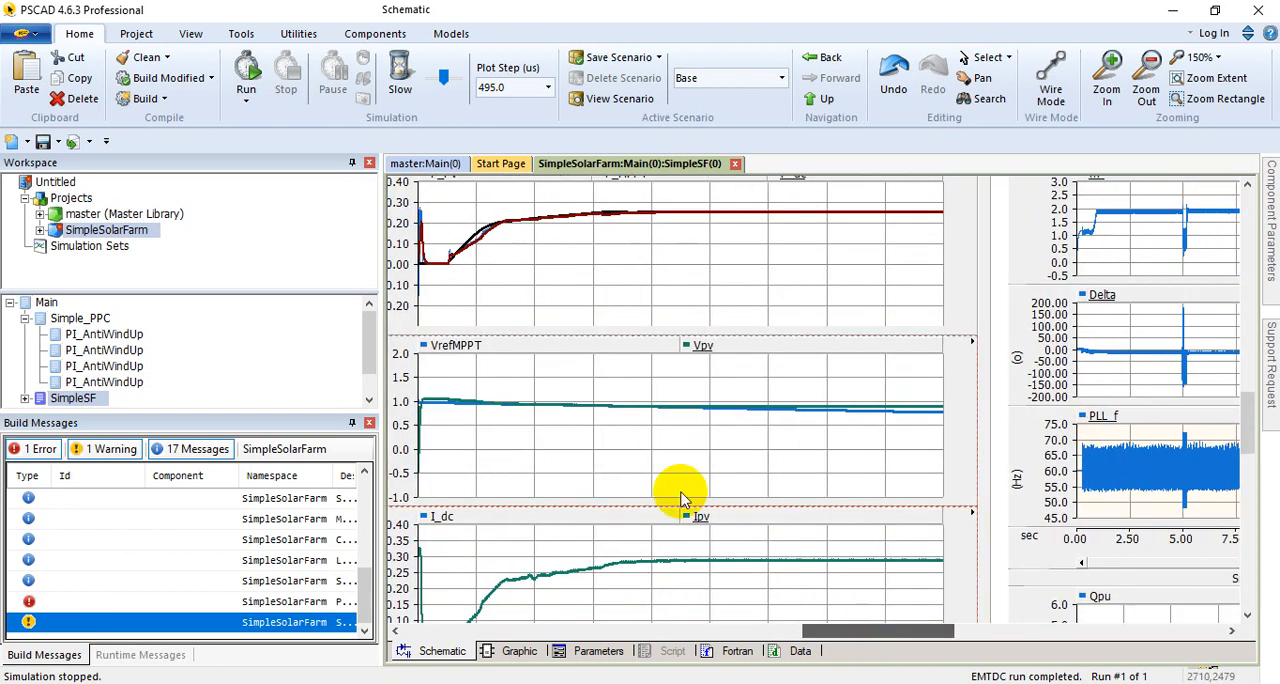
# Step: Return to the Main page and inspect the P_POC and Q_POC, Vgrid_POC and Igrid_POC graphs
pyautogui.doubleClick(45, 302)
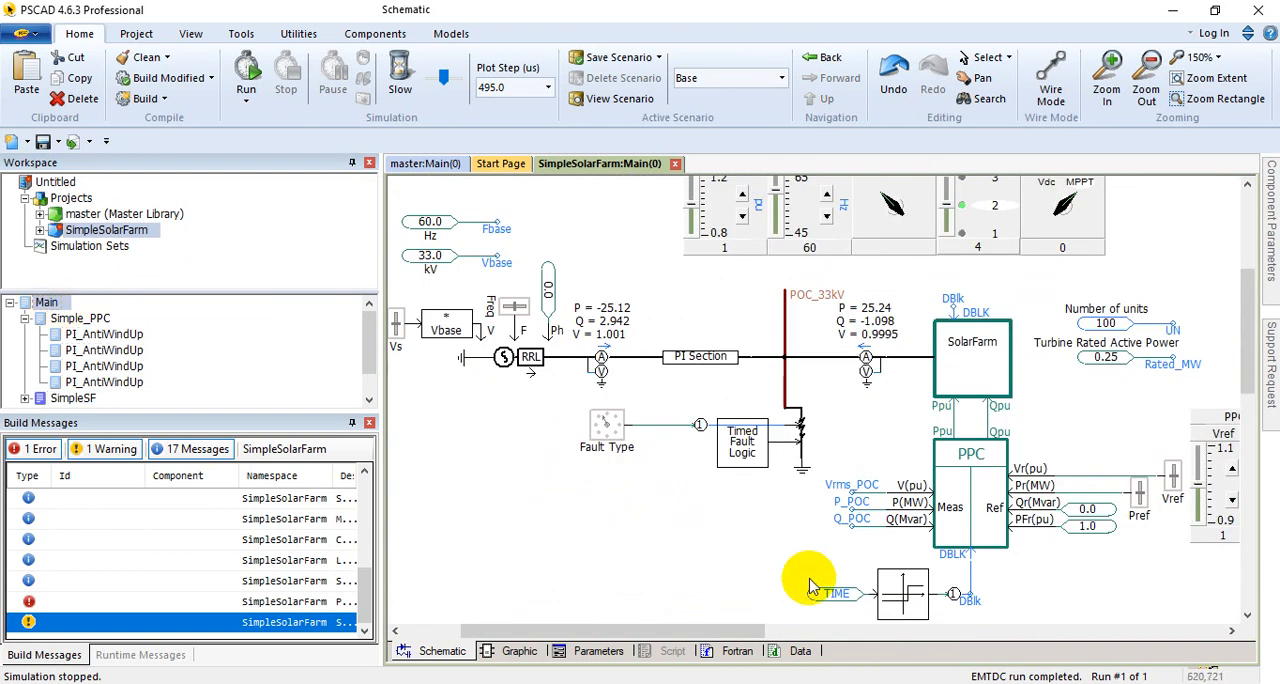
pyautogui.moveTo(729, 628); pyautogui.dragTo(1008, 626)
pyautogui.click(745, 440)
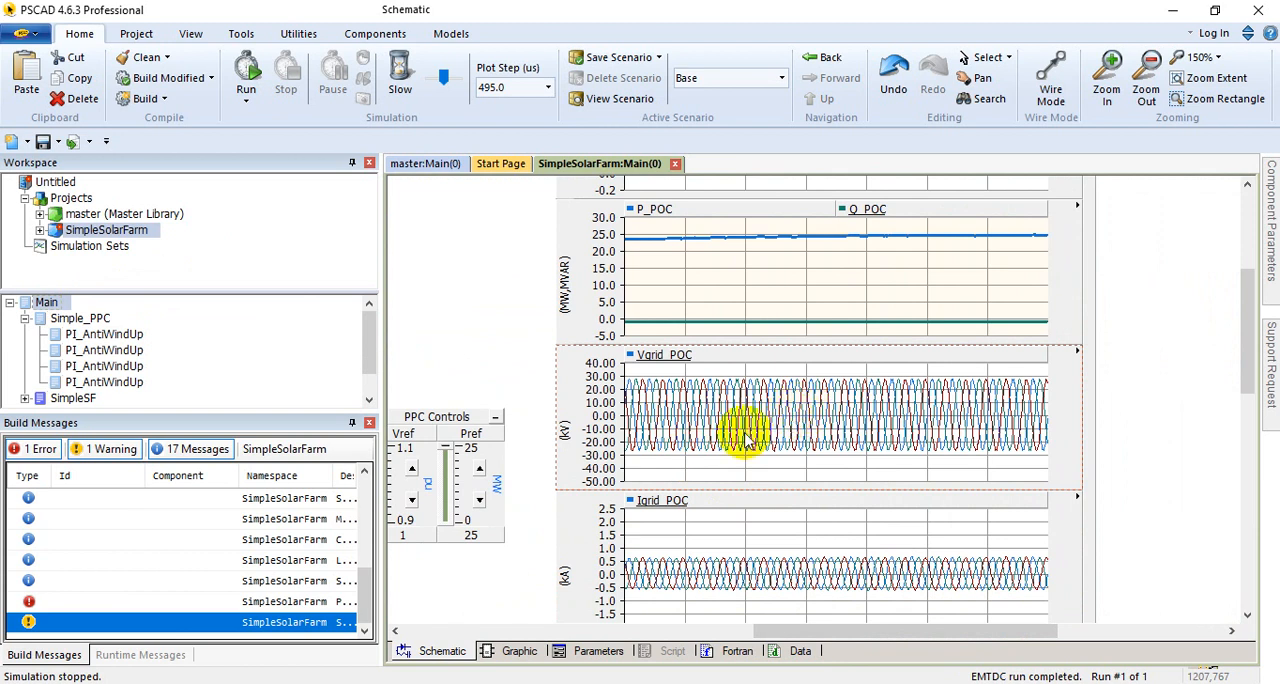
# Step: Review the Reactive Power Control Mode options in the PPC block's parameters and close them without changes
pyautogui.moveTo(834, 629); pyautogui.dragTo(660, 630)
pyautogui.rightClick(633, 458)
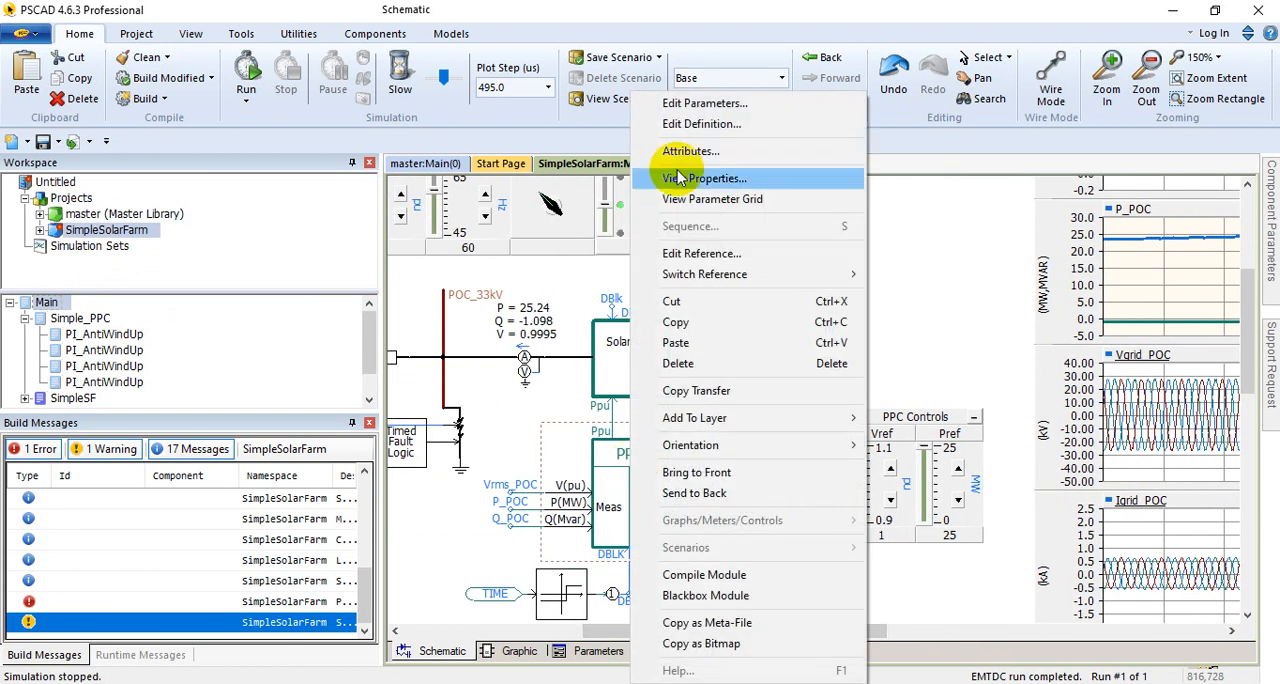
pyautogui.click(848, 103)
pyautogui.click(760, 302)
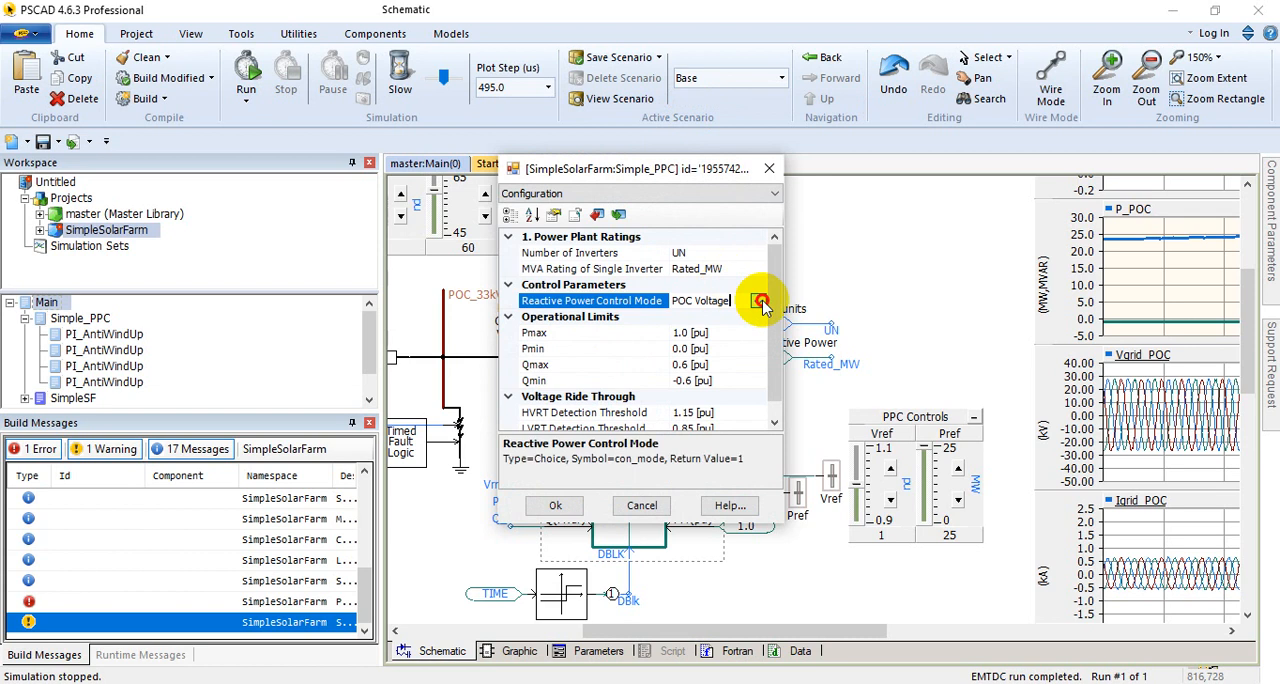
pyautogui.click(761, 302)
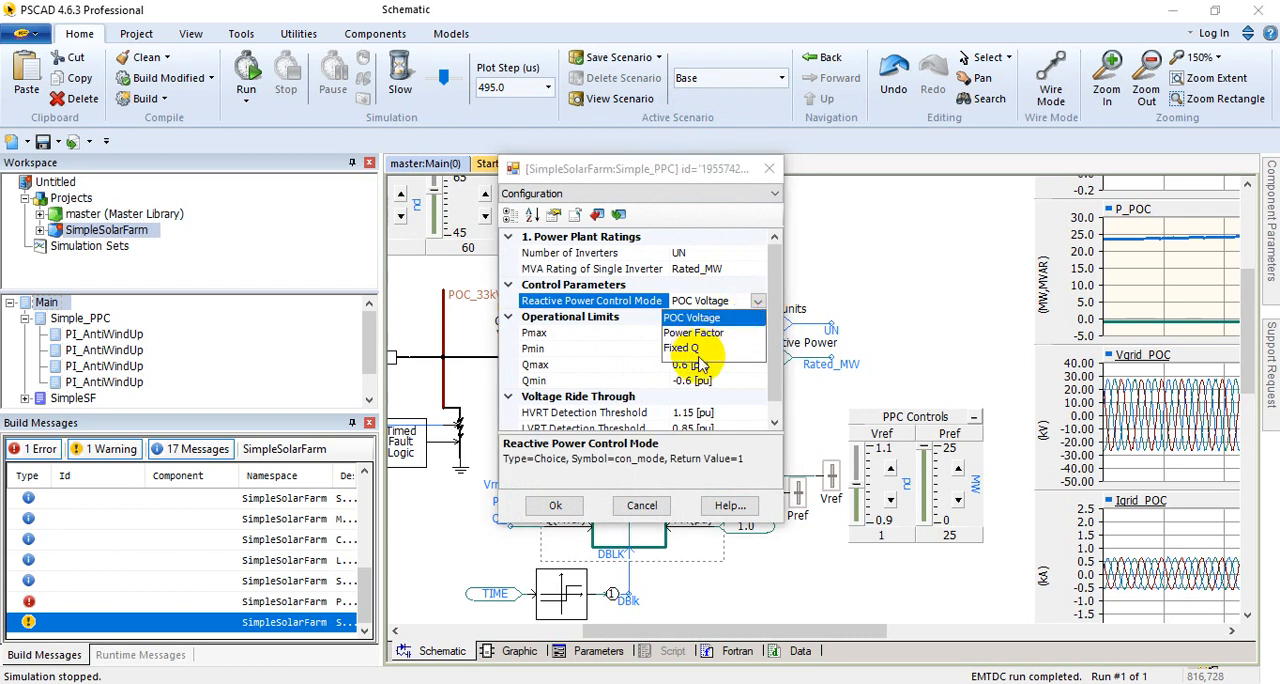
pyautogui.click(643, 510)
pyautogui.click(643, 510)
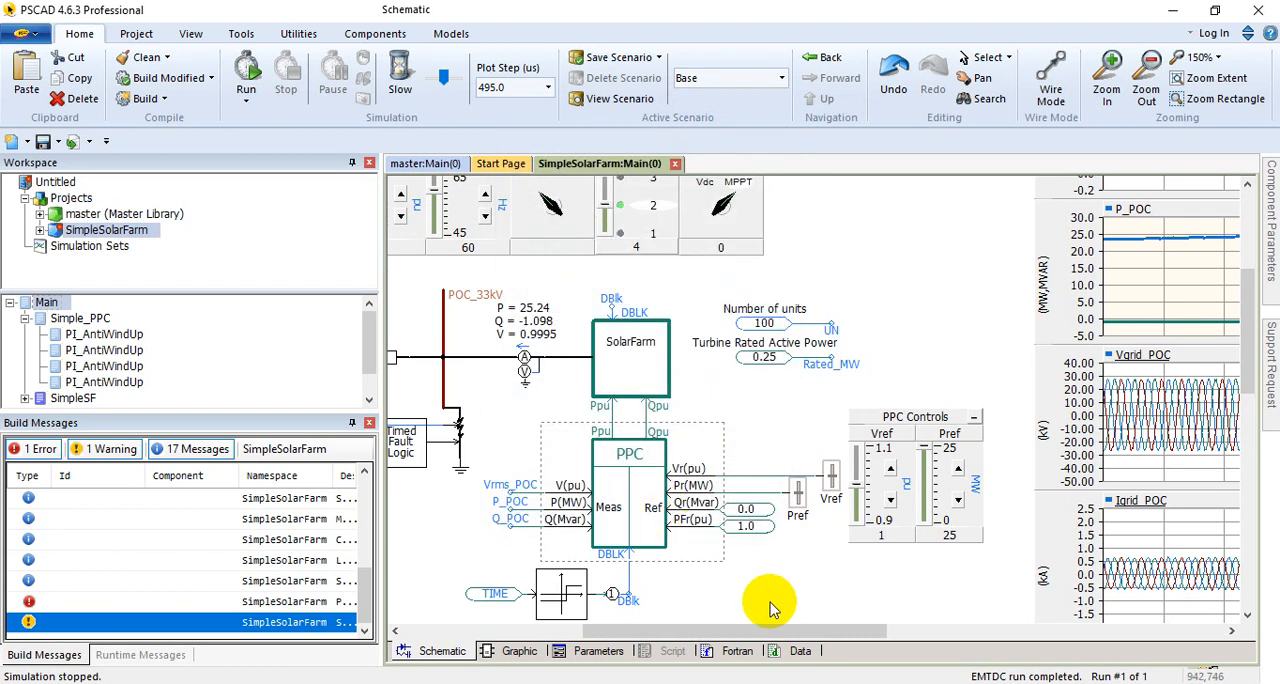
pyautogui.moveTo(778, 636); pyautogui.dragTo(731, 636)
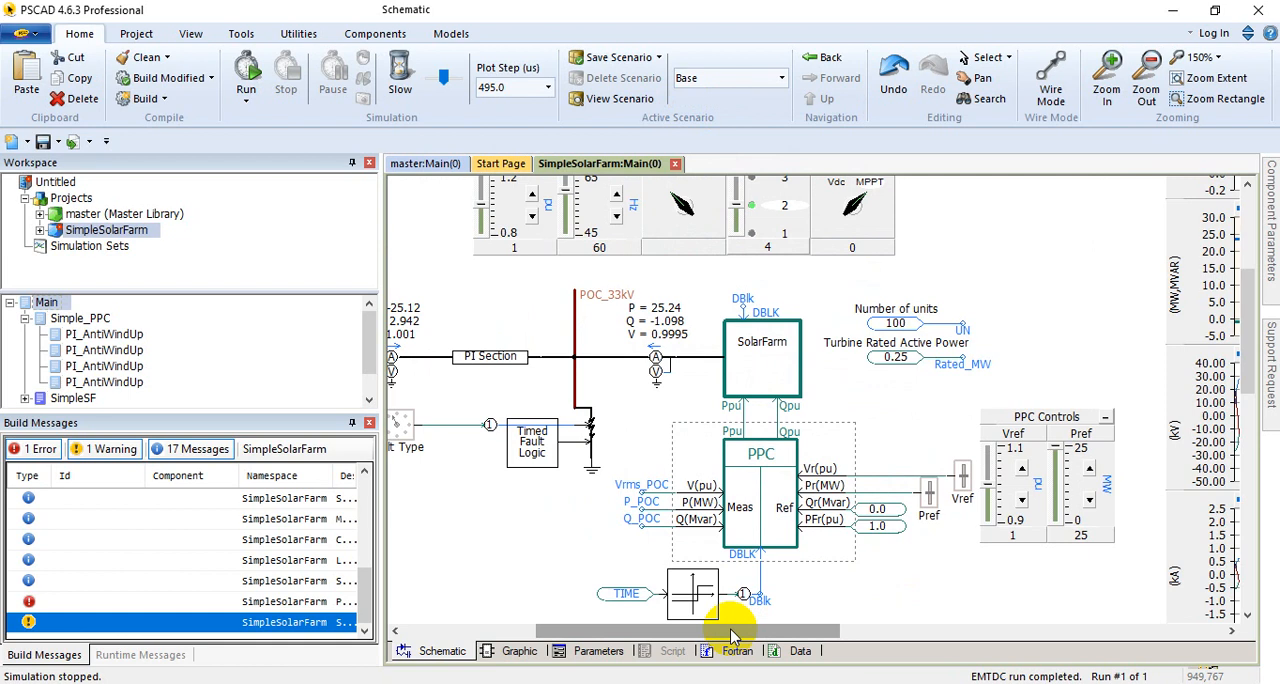